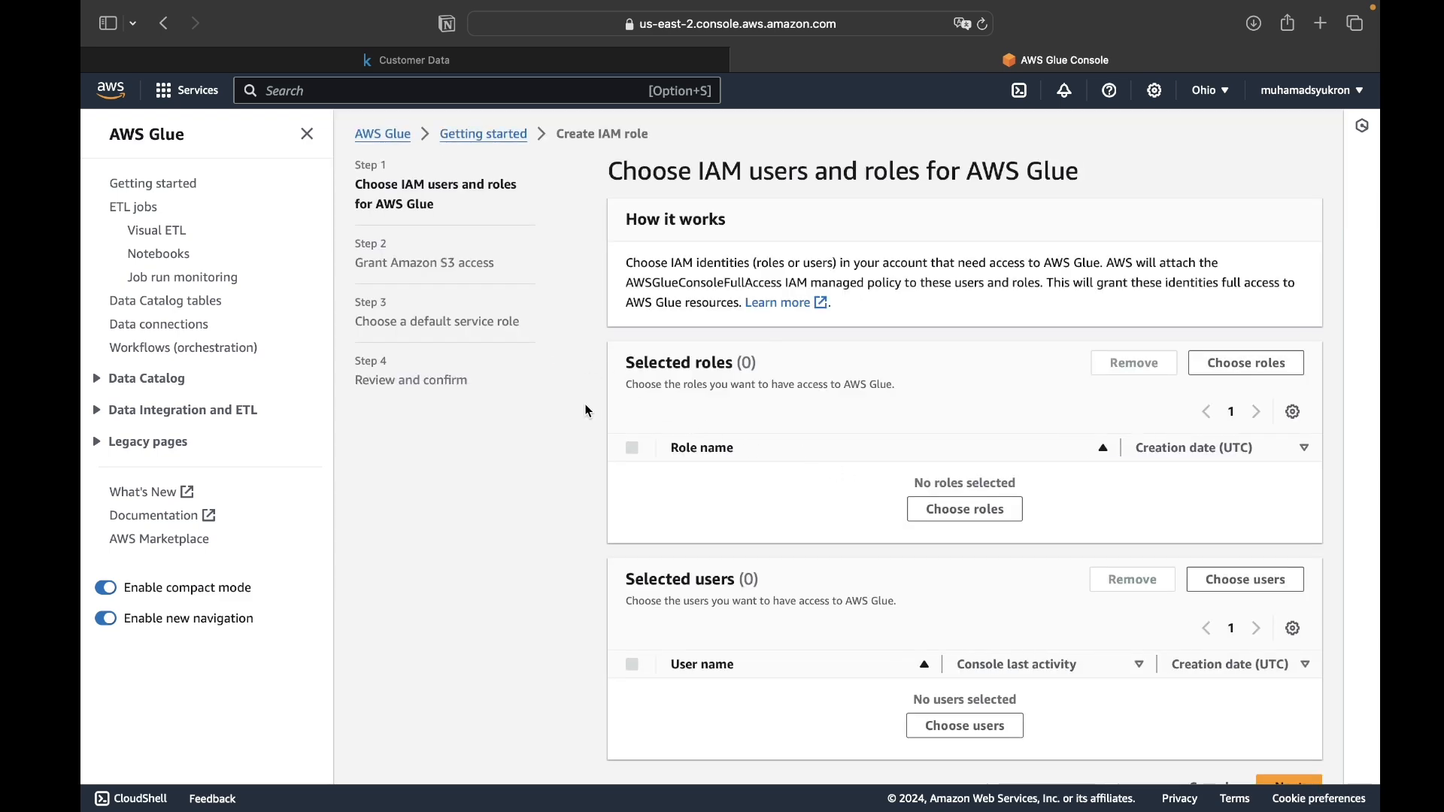
# - Open the AWS Glue ETL jobs page, search the services for s3 and open S3 in a separate tab
pyautogui.click(141, 209)
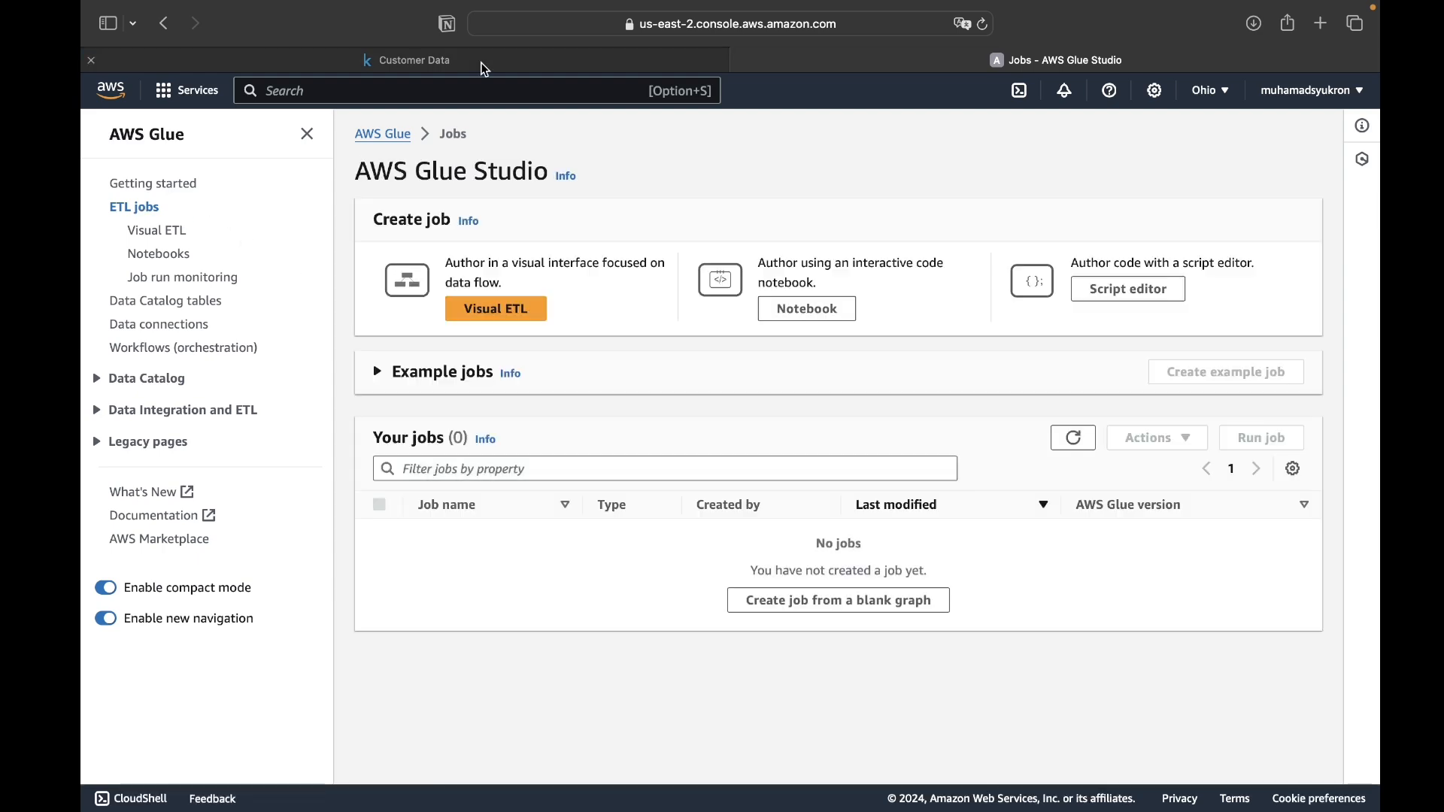
pyautogui.click(286, 90)
pyautogui.write('s3')
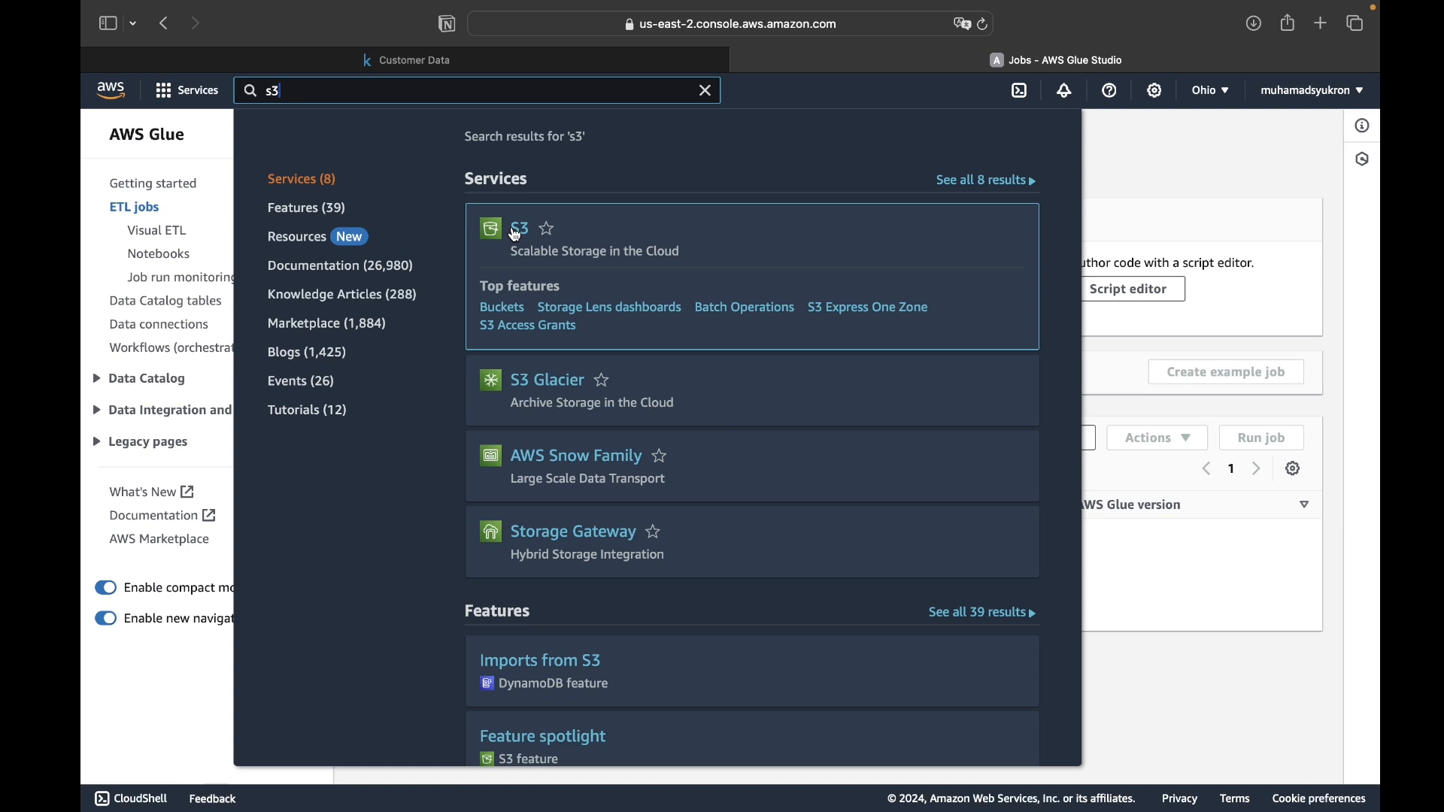
pyautogui.keyDown('super'); pyautogui.click(519, 228); pyautogui.keyUp('super')
pyautogui.click(1113, 58)
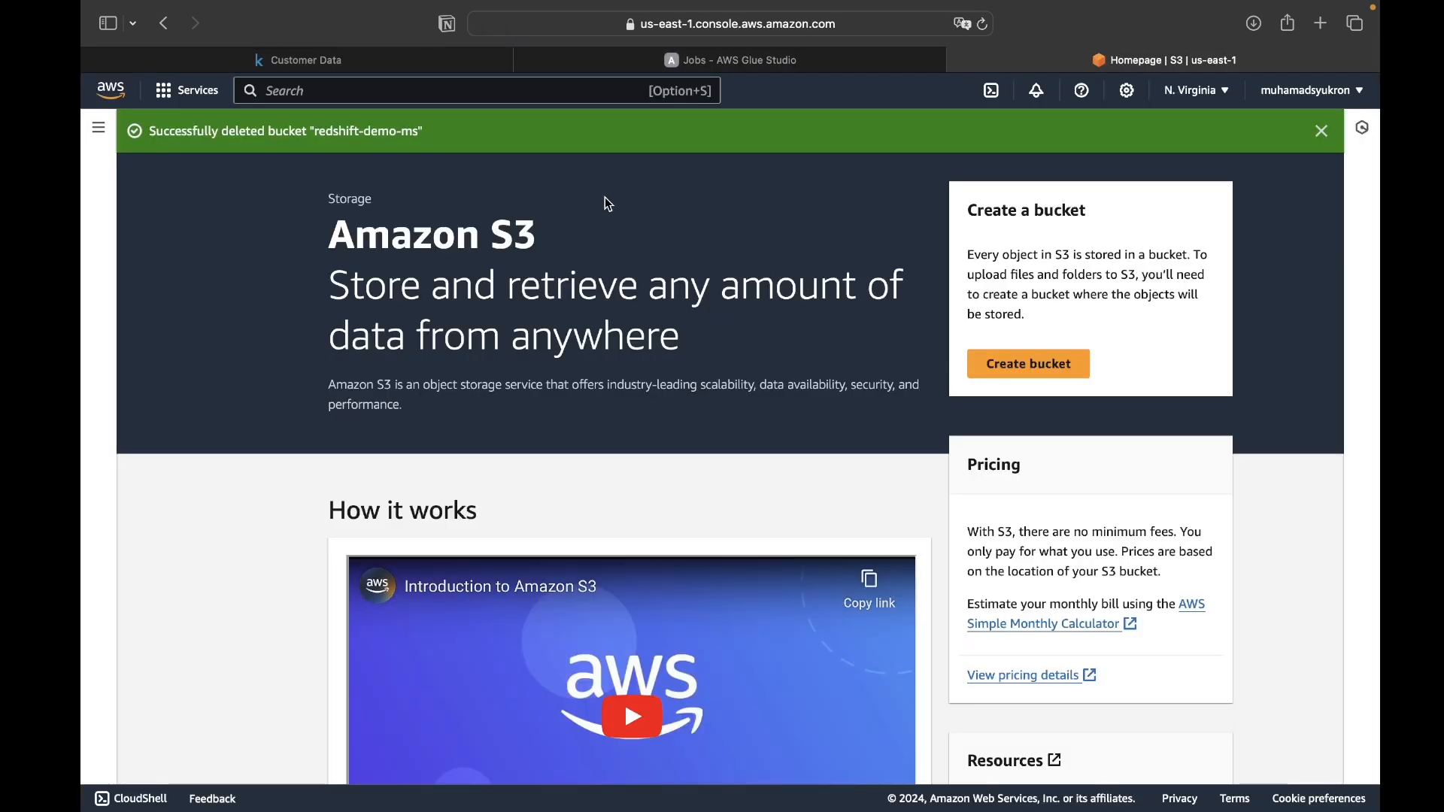
# - Try to create a general purpose S3 bucket named glue-bucket with the default ownership, access, versioning and encryption settings
pyautogui.click(974, 367)
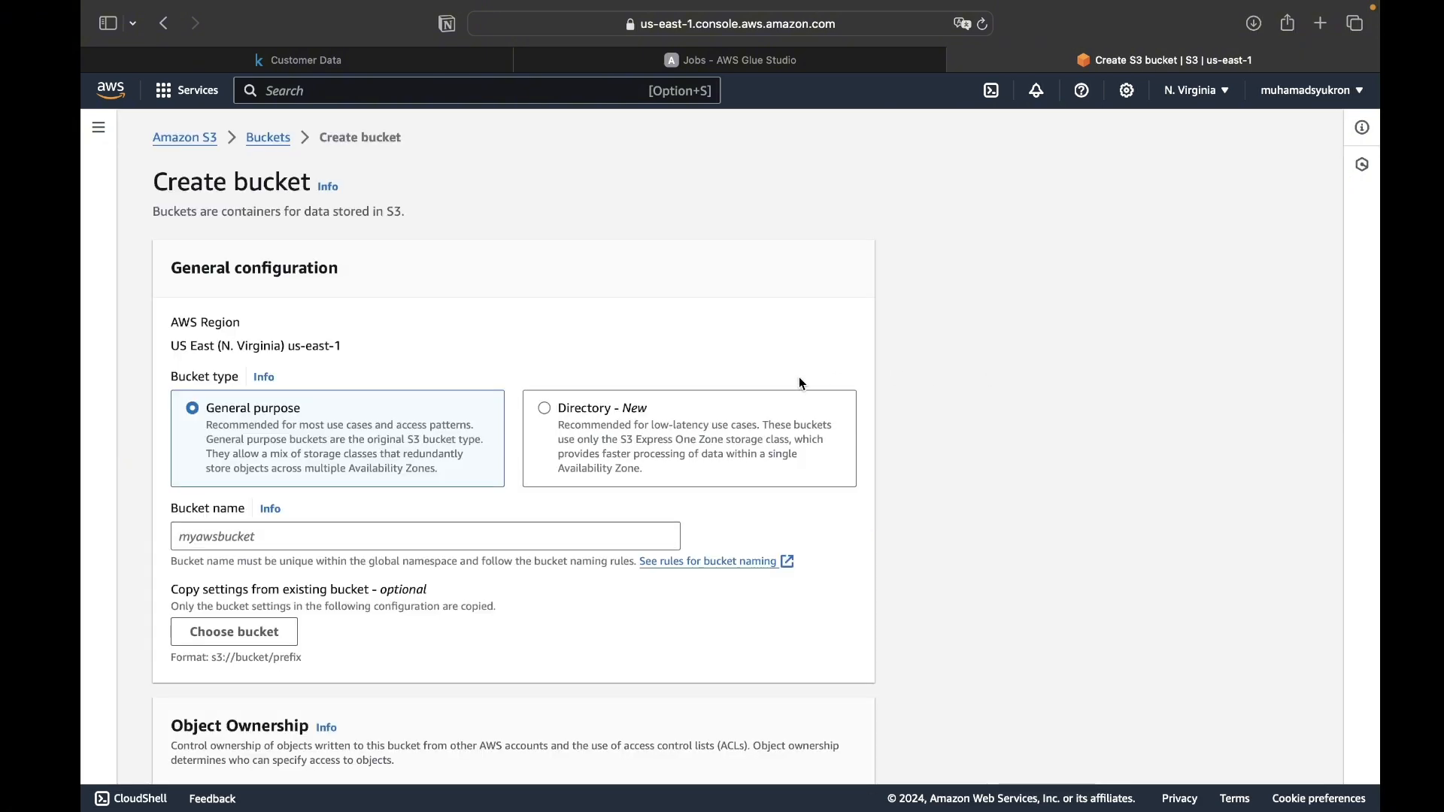
pyautogui.click(459, 538)
pyautogui.scroll(-2, 459, 538)
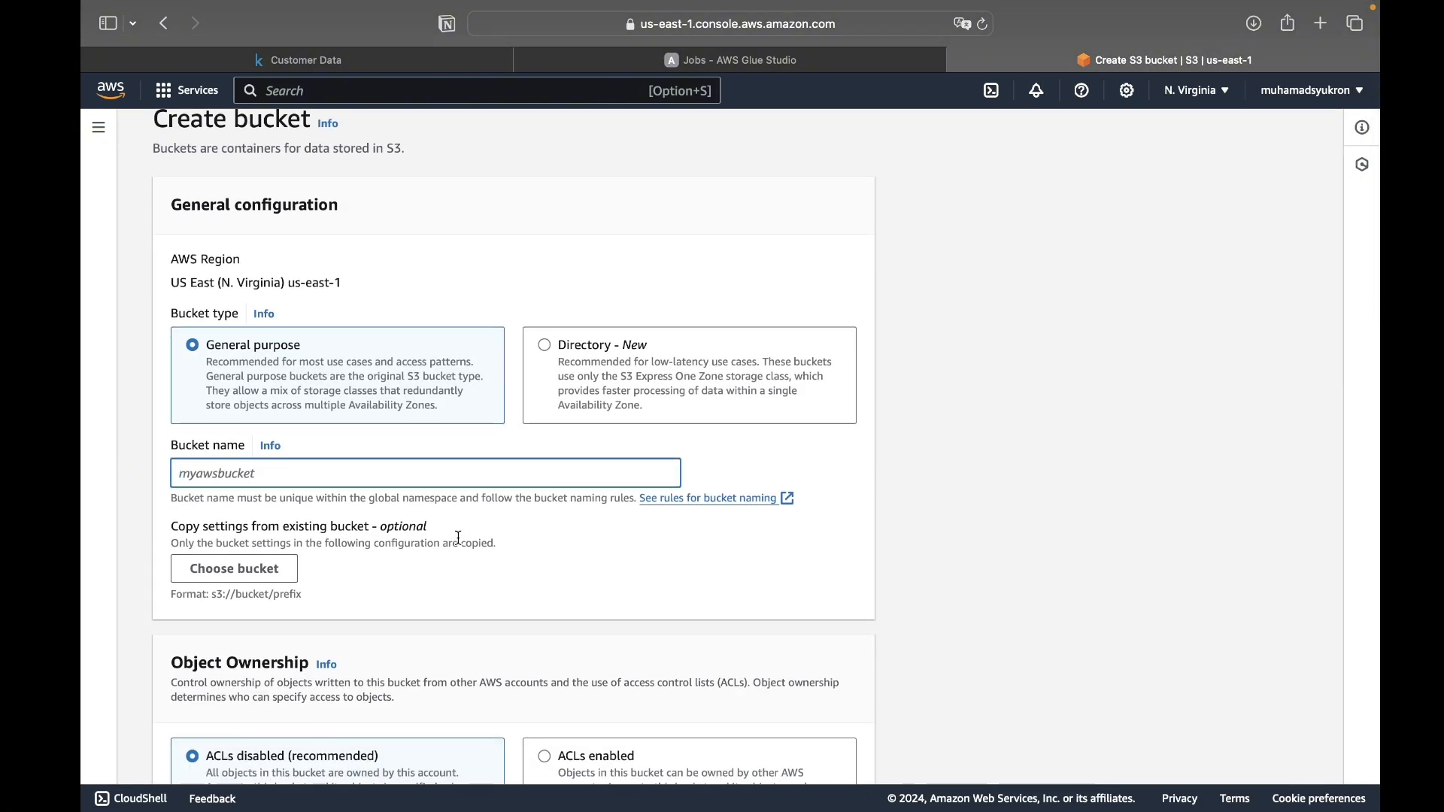
pyautogui.write('glue-bucket')
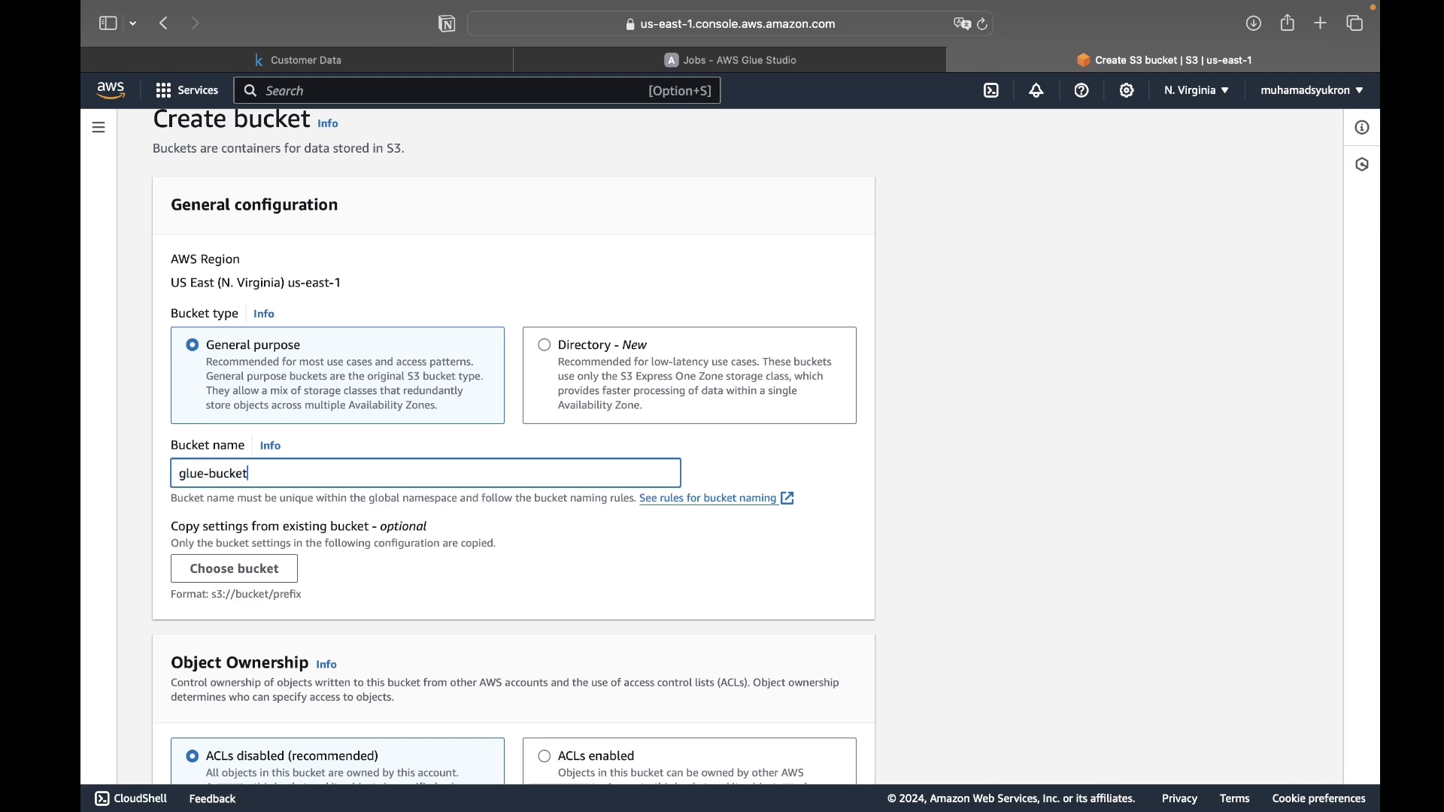
pyautogui.scroll(-10, 444, 573)
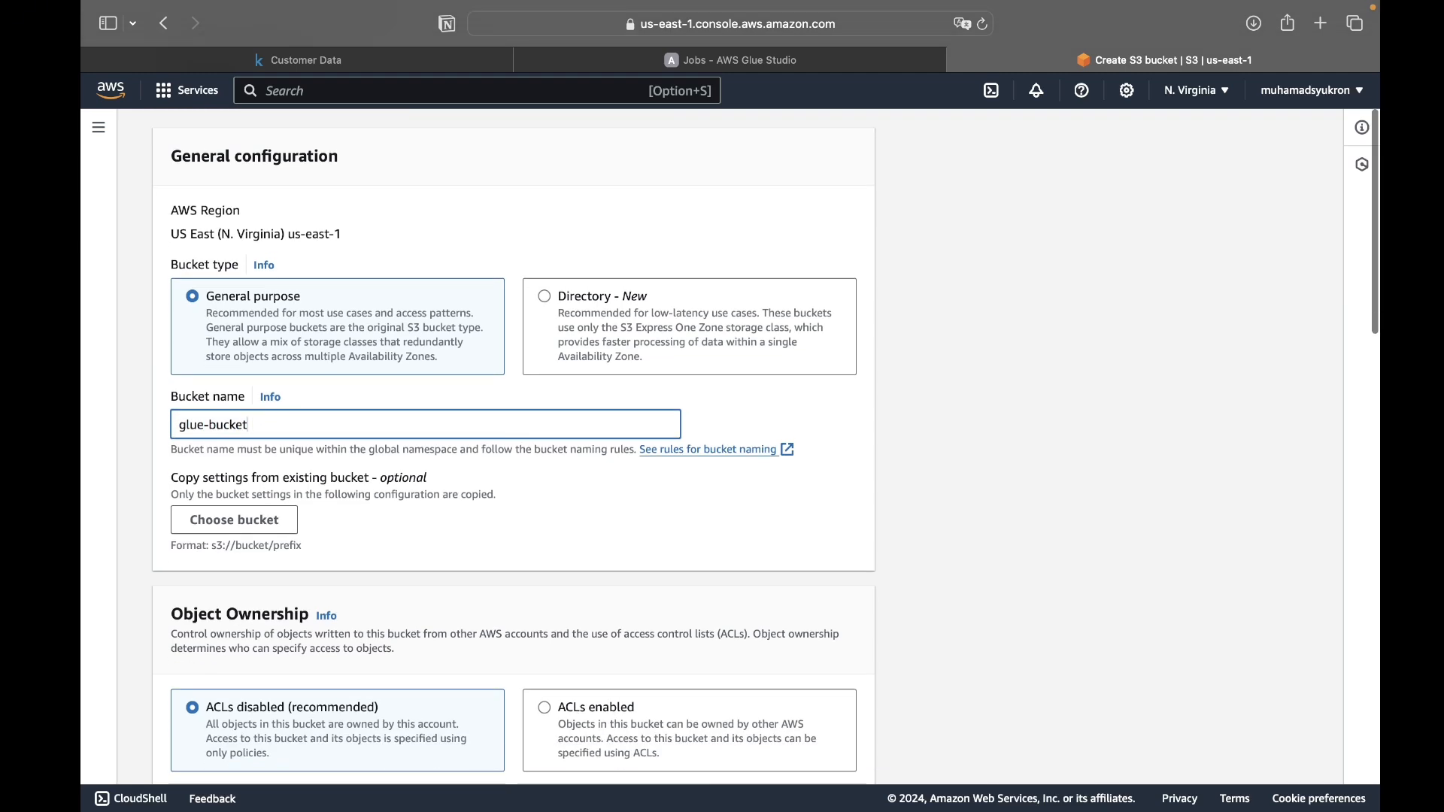
pyautogui.scroll(-10, 419, 501)
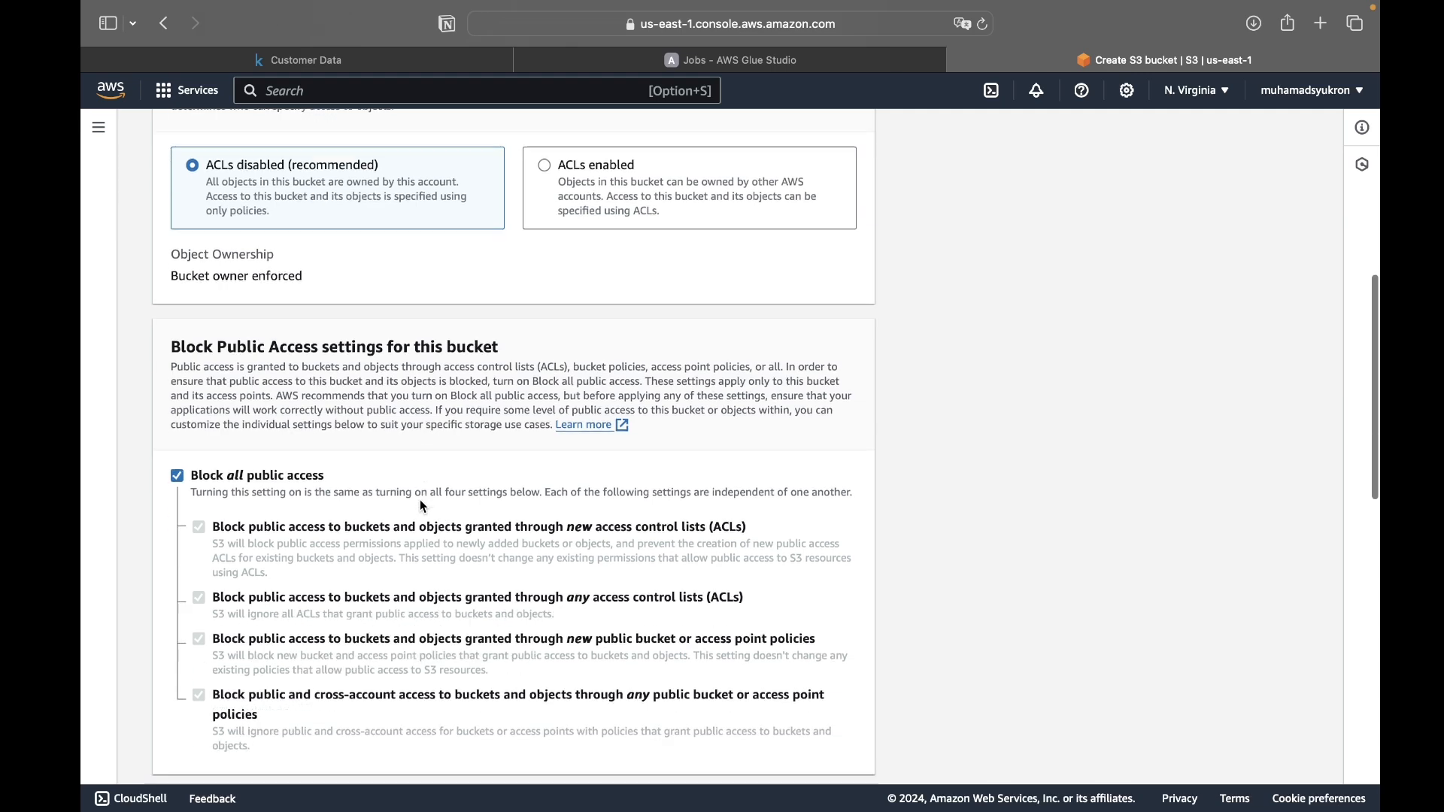
pyautogui.scroll(-8, 420, 502)
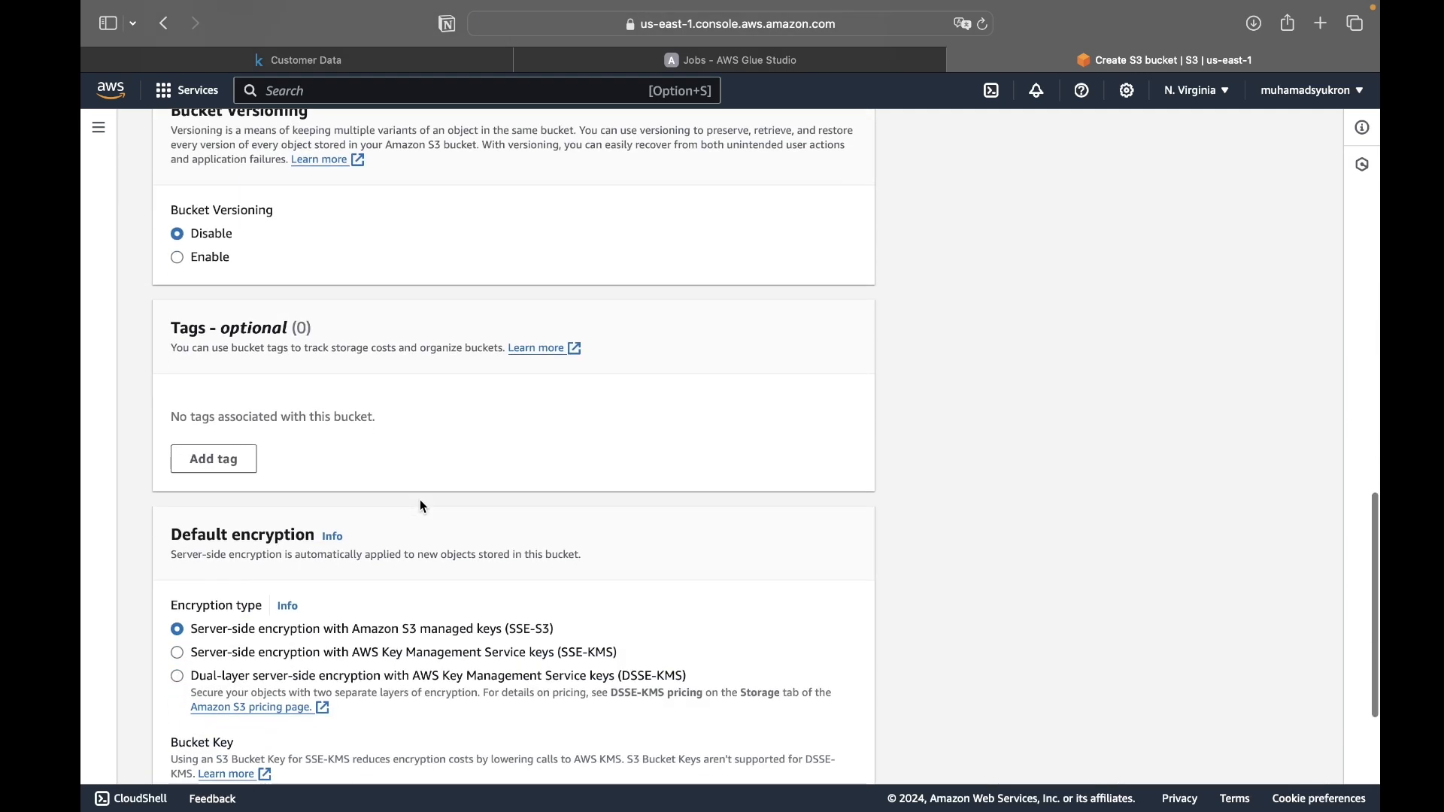
pyautogui.scroll(-2, 420, 500)
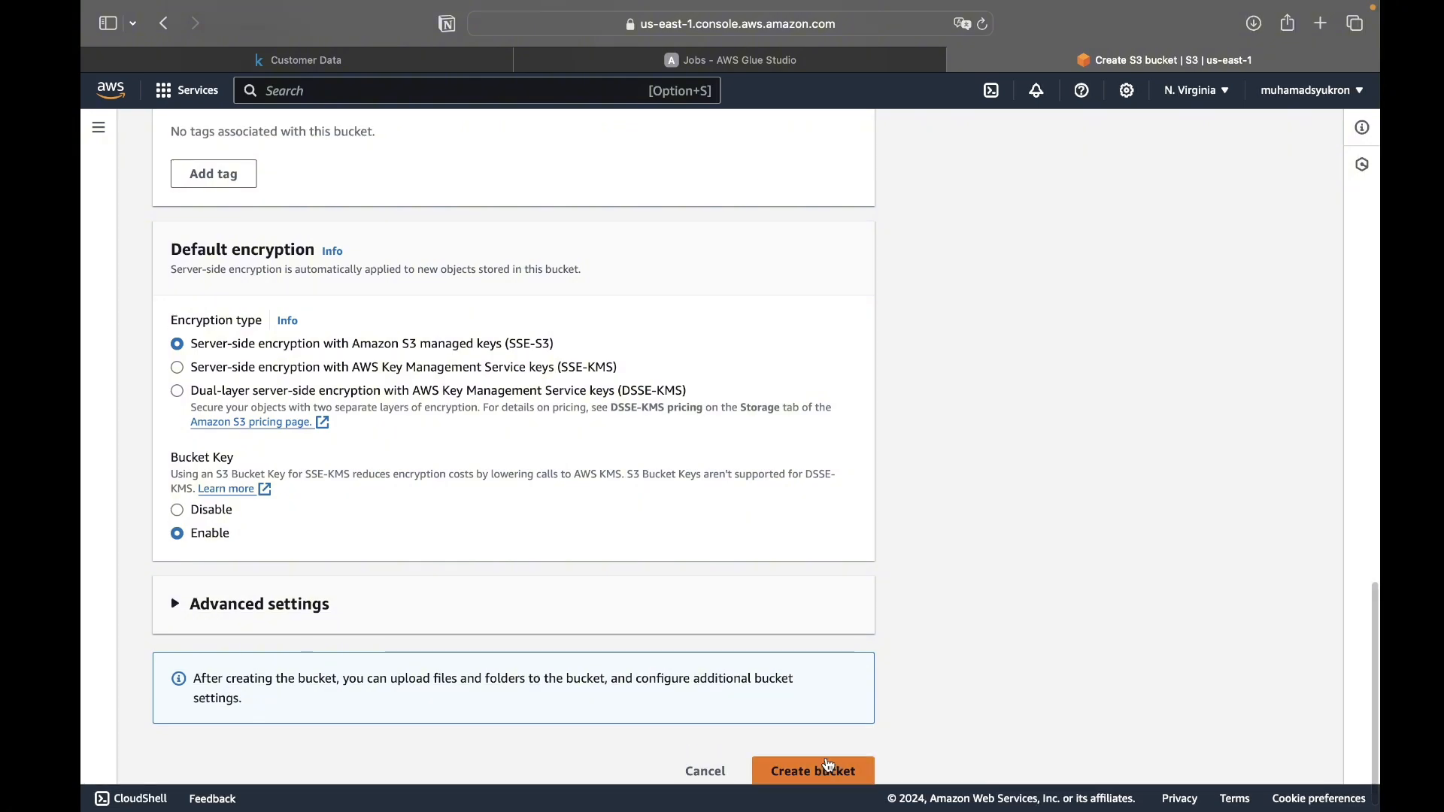
pyautogui.click(830, 770)
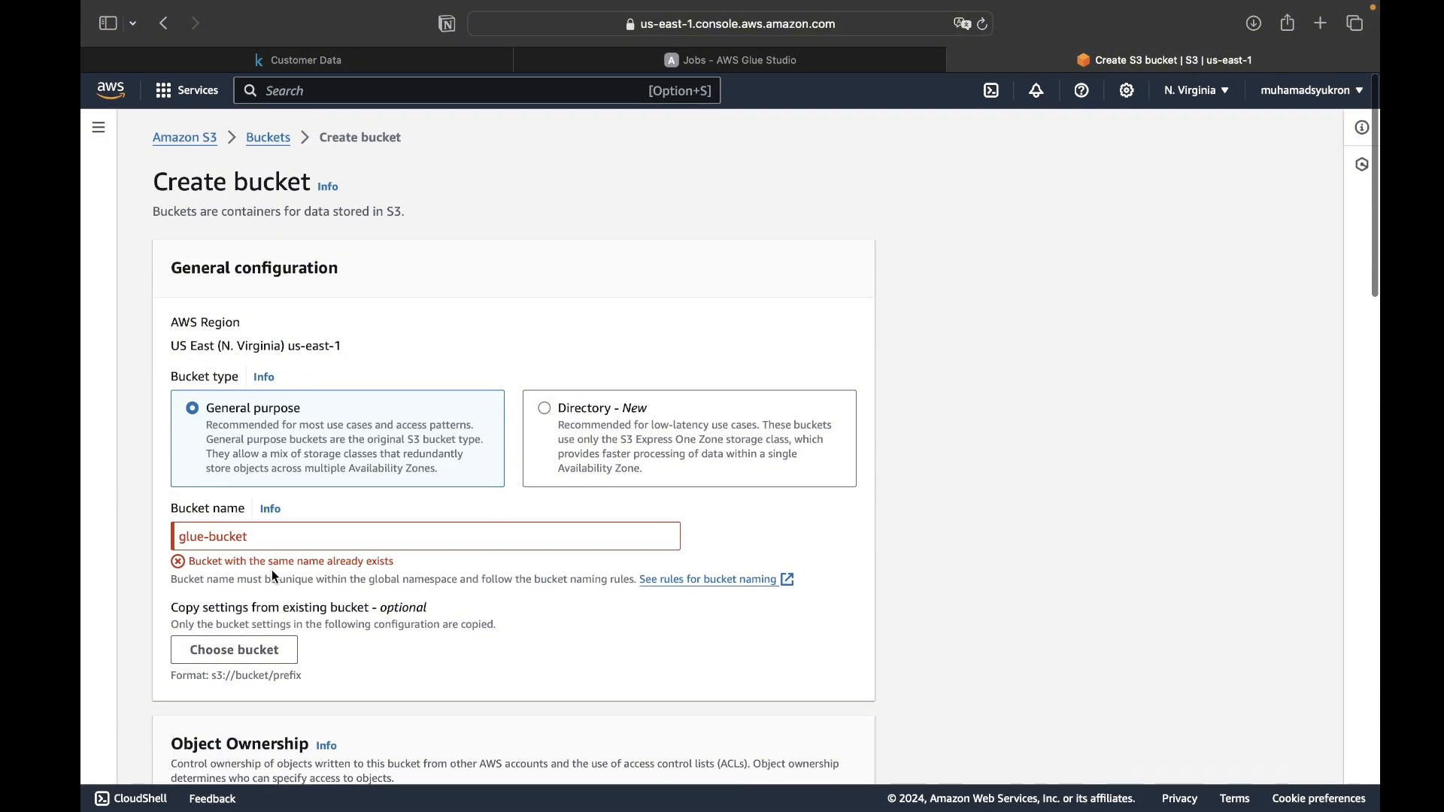
# - Change the bucket name to glue-bucket-tutorial, create the bucket with default settings and open it
pyautogui.write('-tutorial')
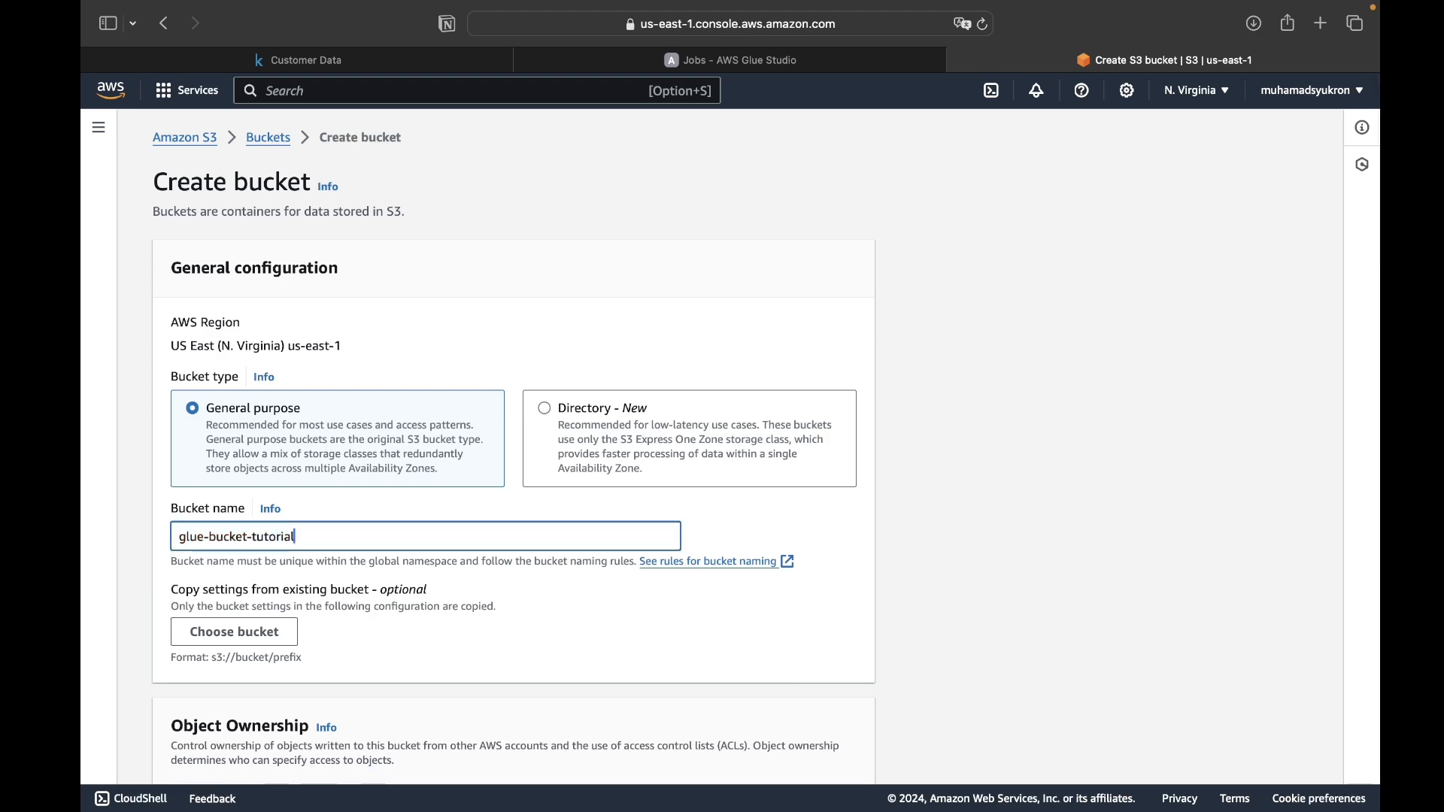
pyautogui.scroll(-15, 805, 754)
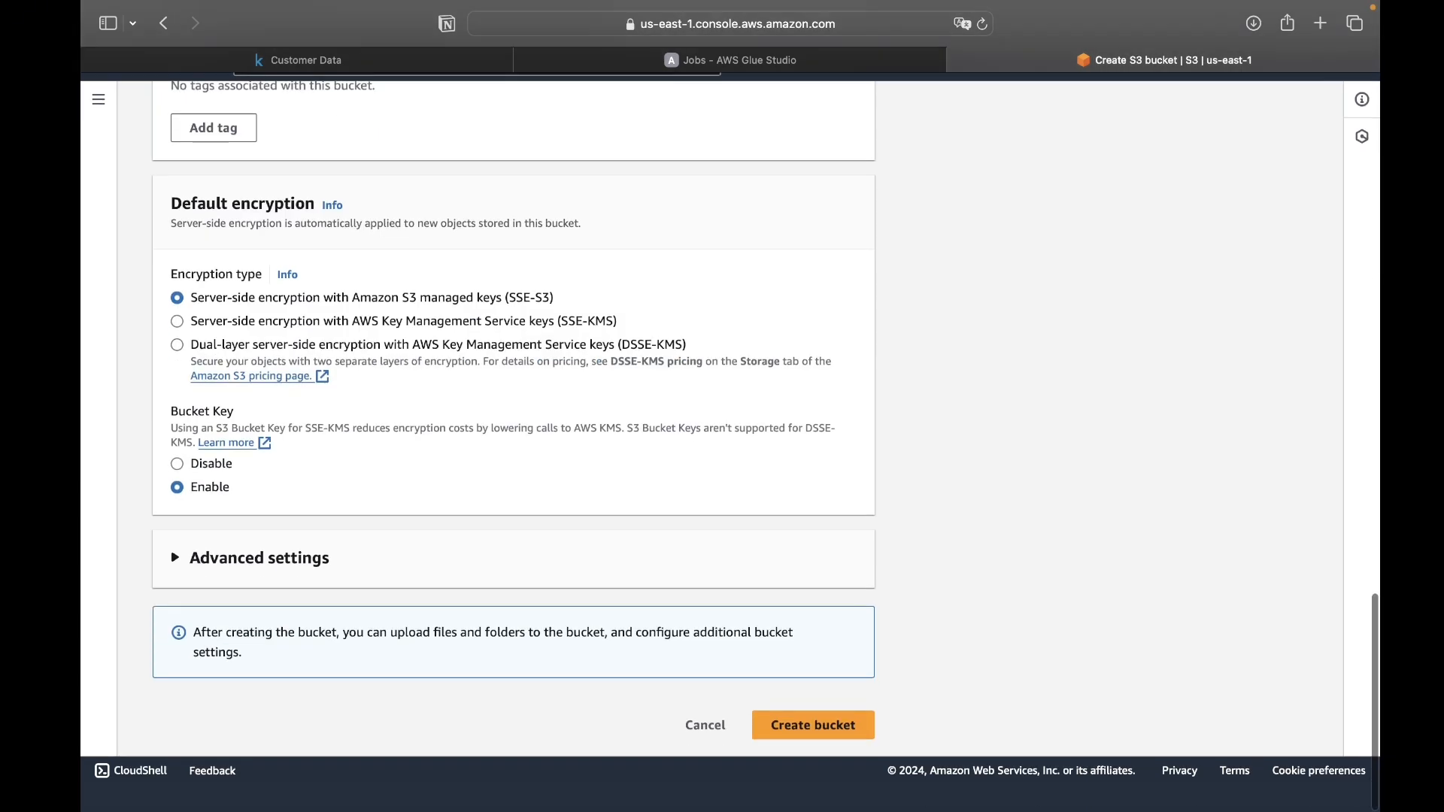
pyautogui.click(805, 753)
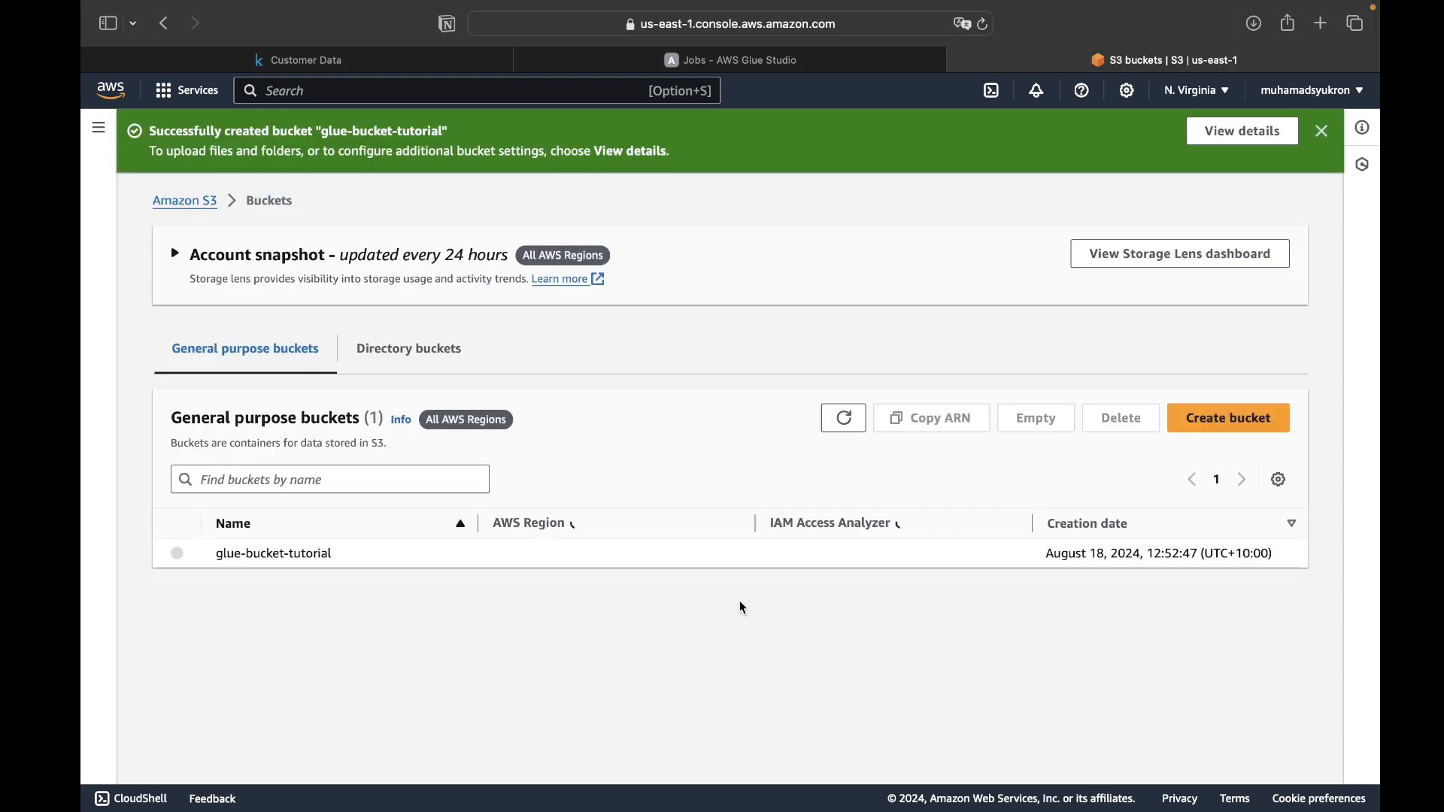
pyautogui.click(315, 554)
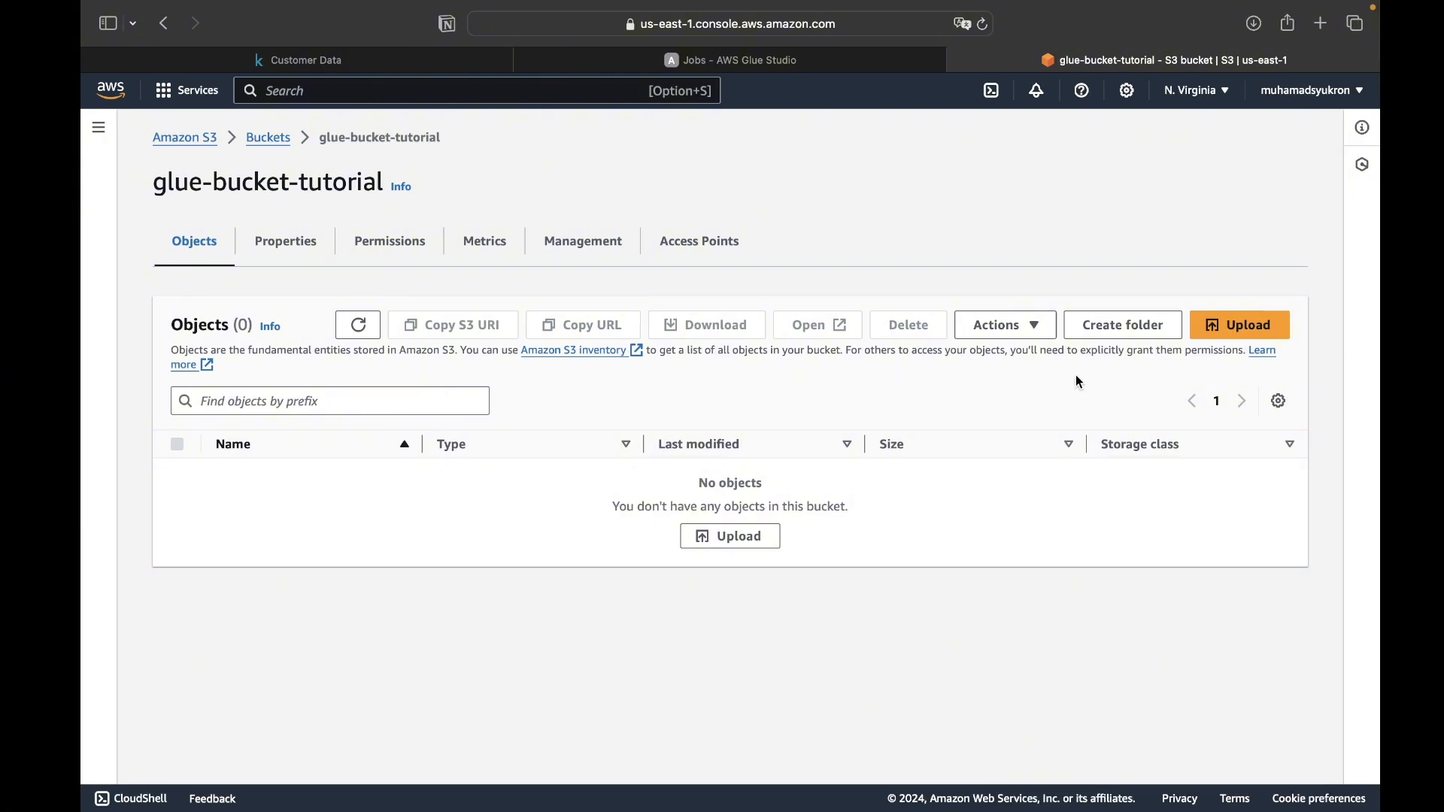
pyautogui.click(1248, 331)
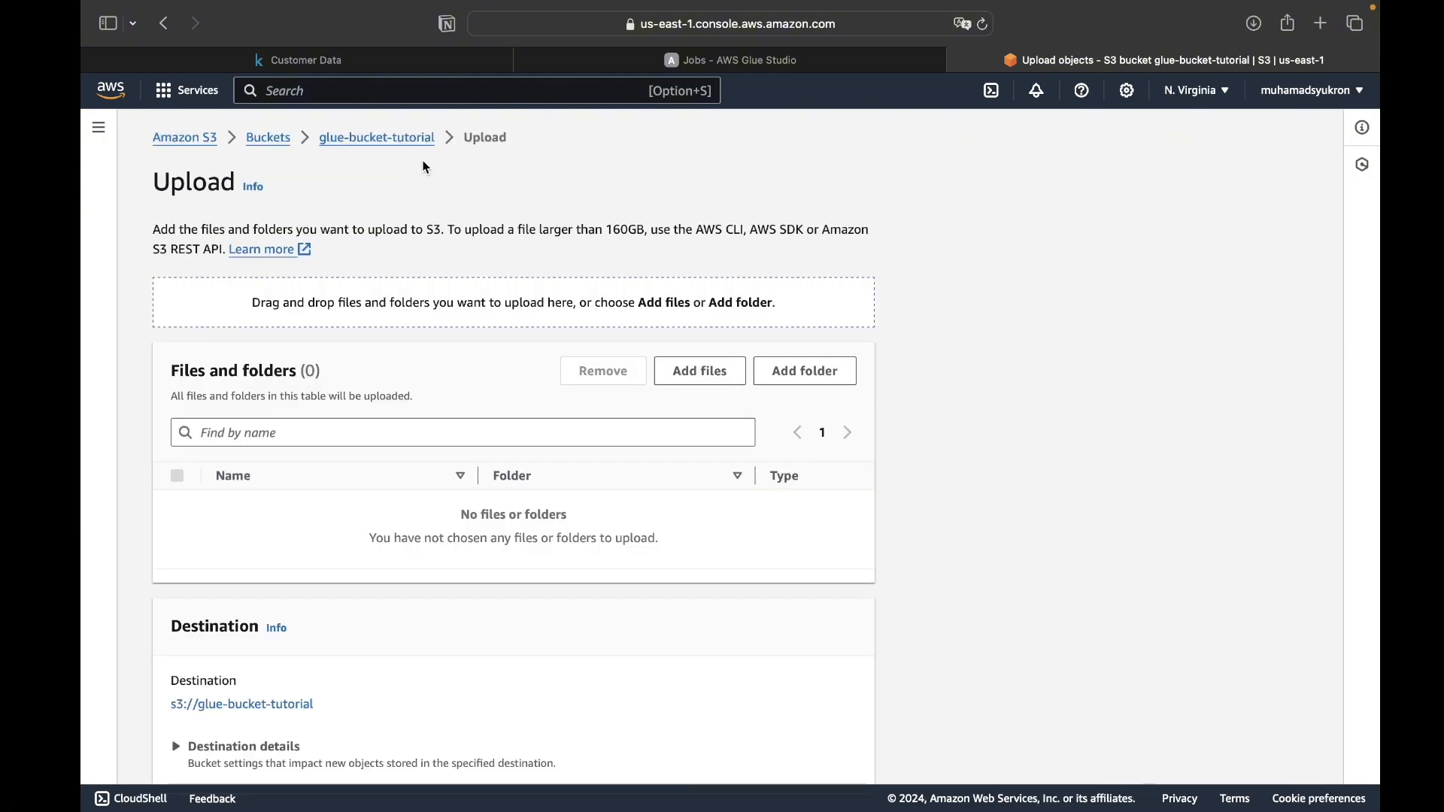
pyautogui.moveTo(140, 8)
pyautogui.click(237, 46)
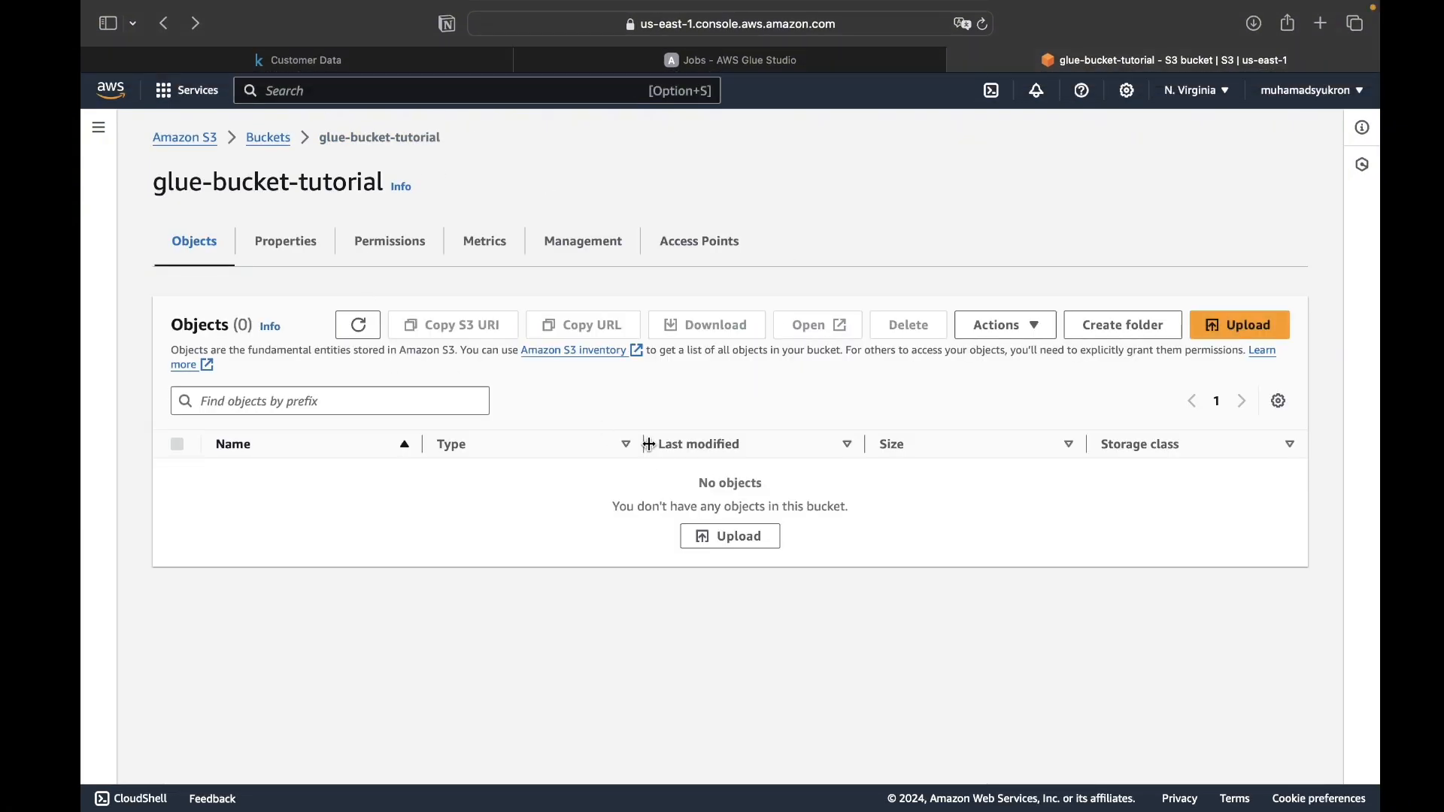
# - Create a folder named raw-data in glue-bucket-tutorial without specifying an encryption key
pyautogui.click(1096, 331)
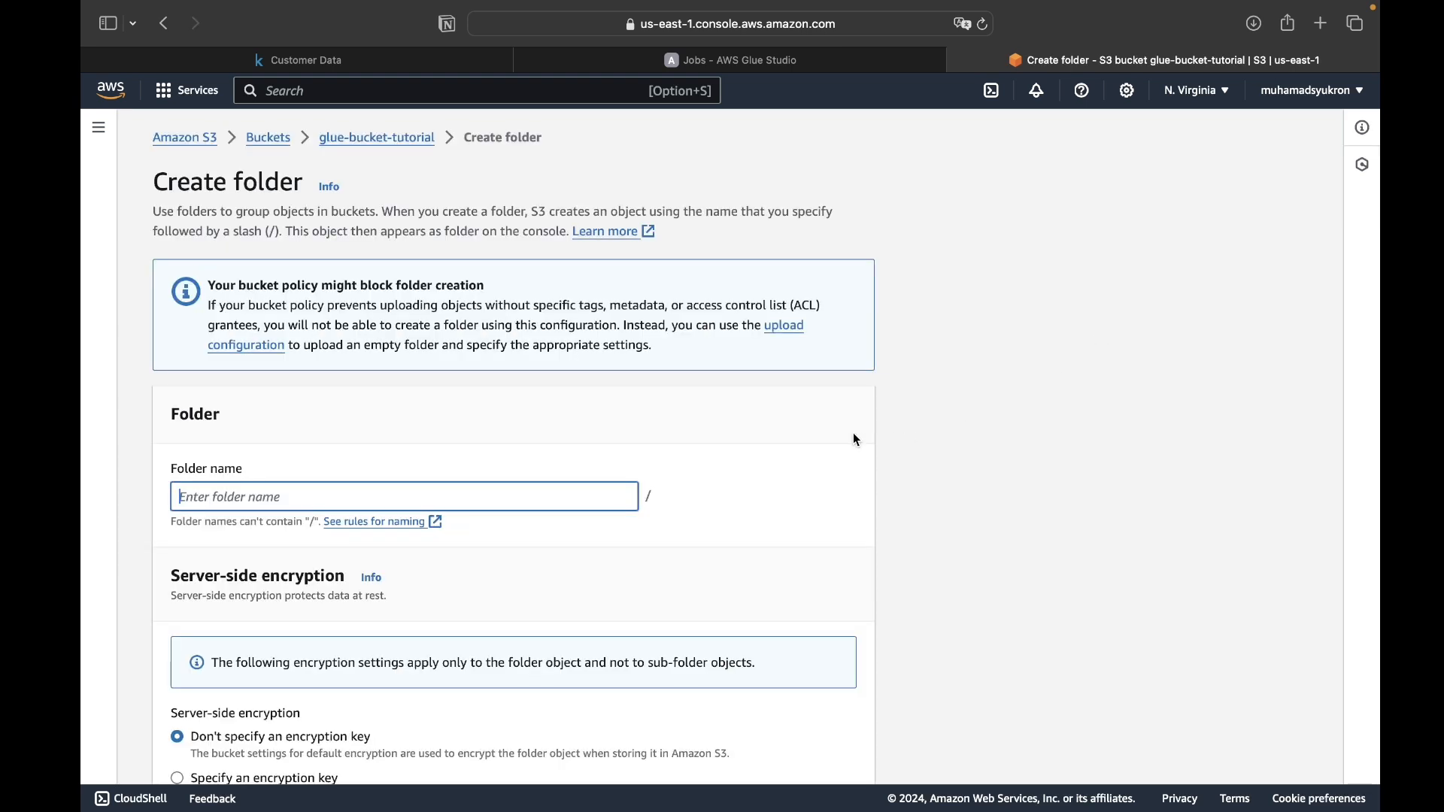
pyautogui.write('raw-data')
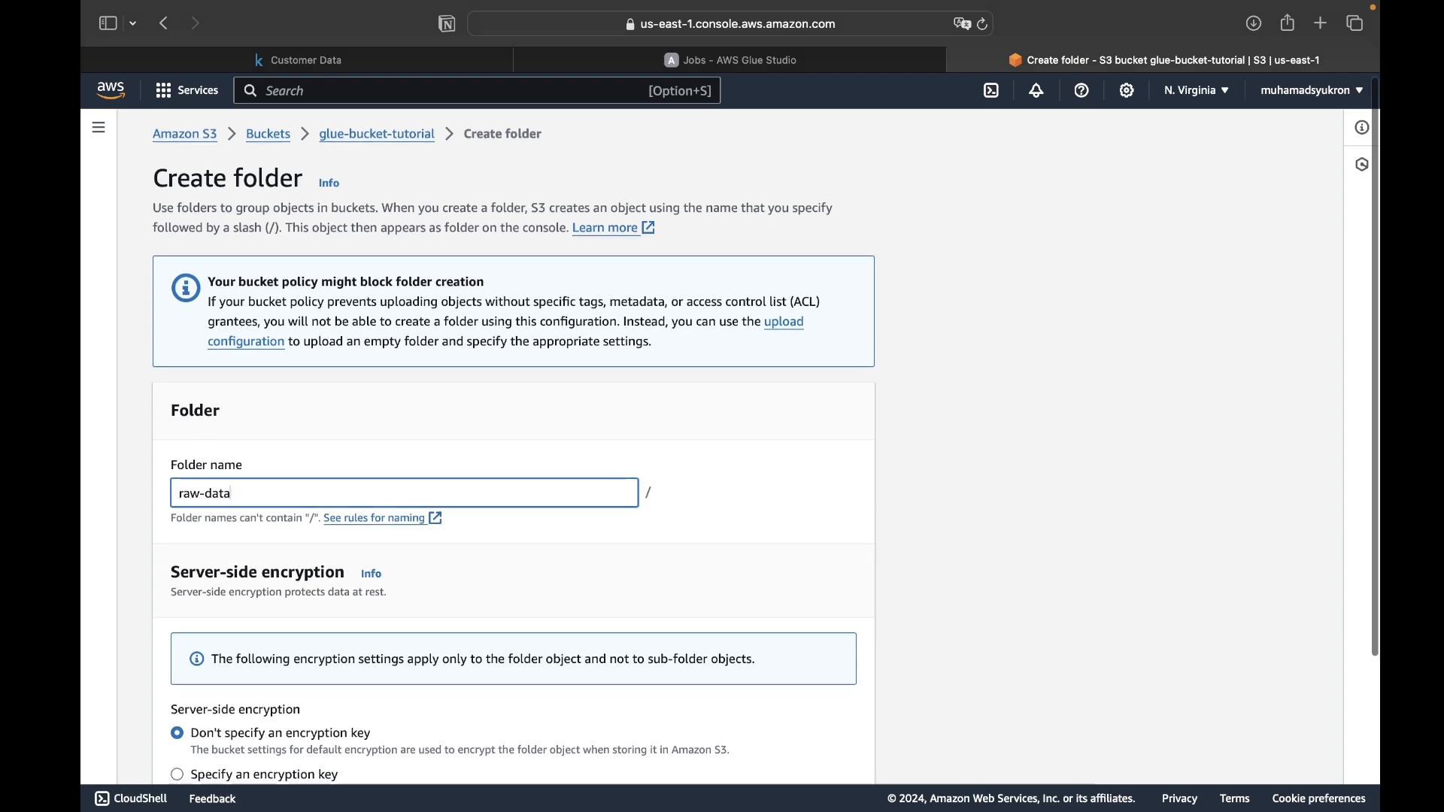
pyautogui.scroll(-5, 377, 525)
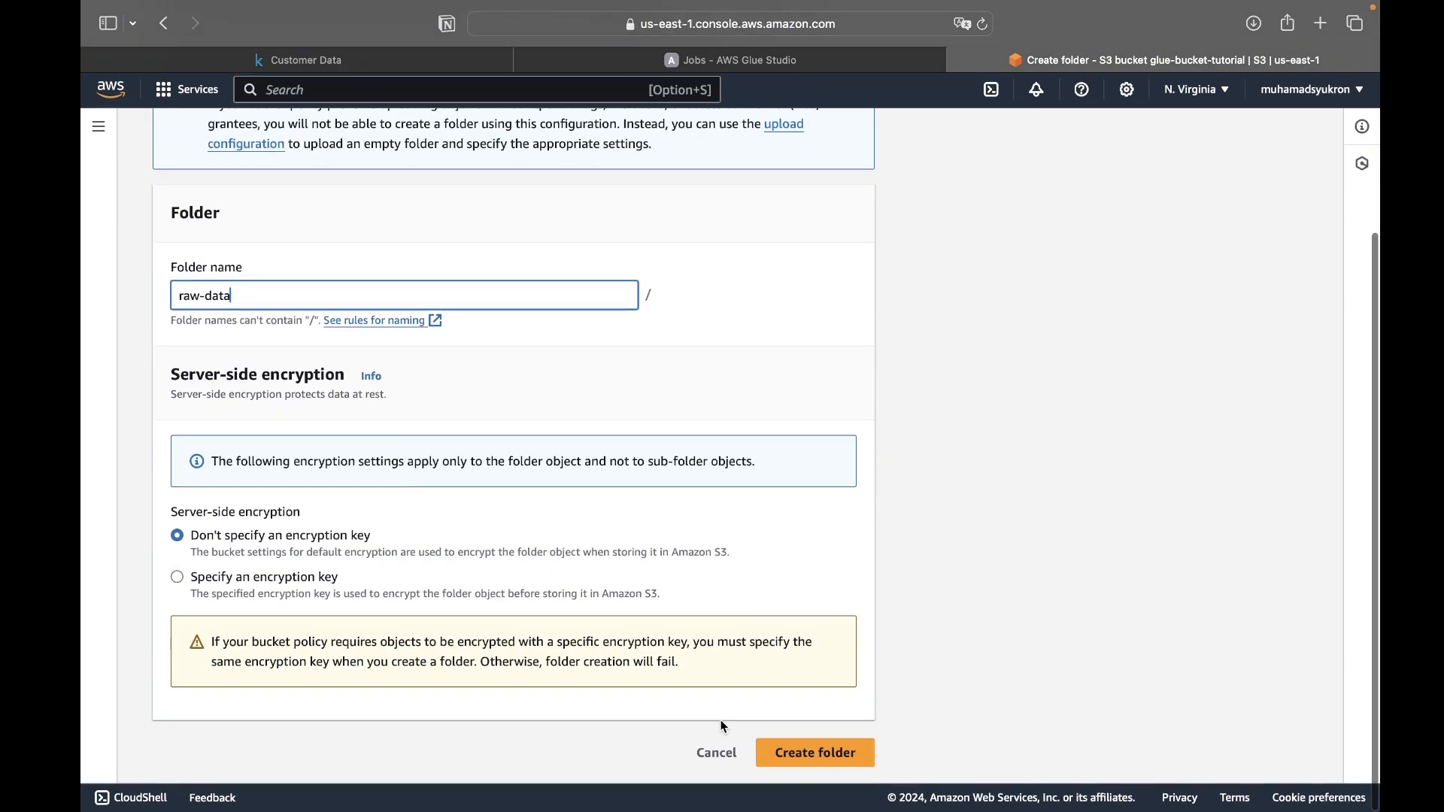
pyautogui.click(799, 755)
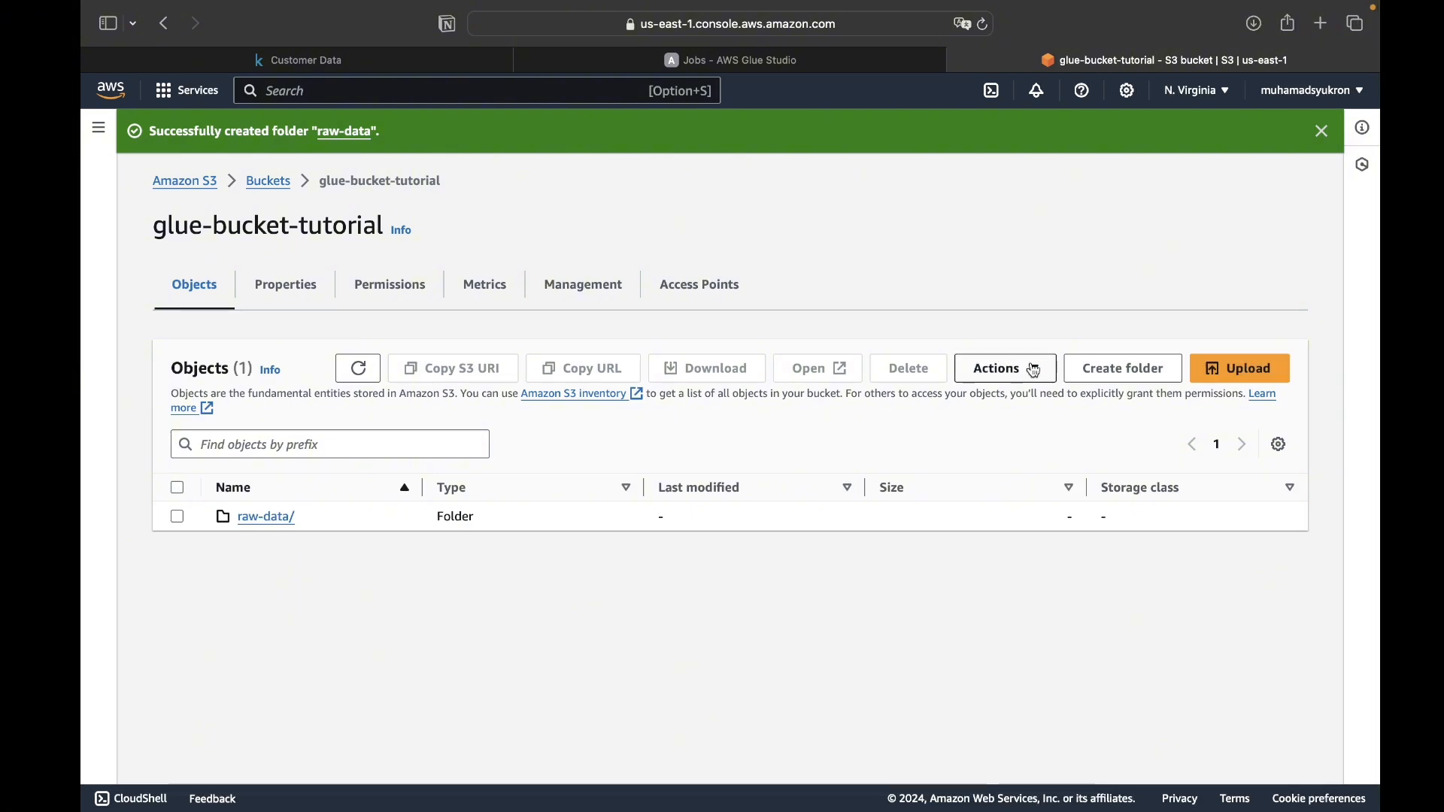
# - Create a second folder named clean-data in glue-bucket-tutorial without specifying an encryption key
pyautogui.click(1104, 369)
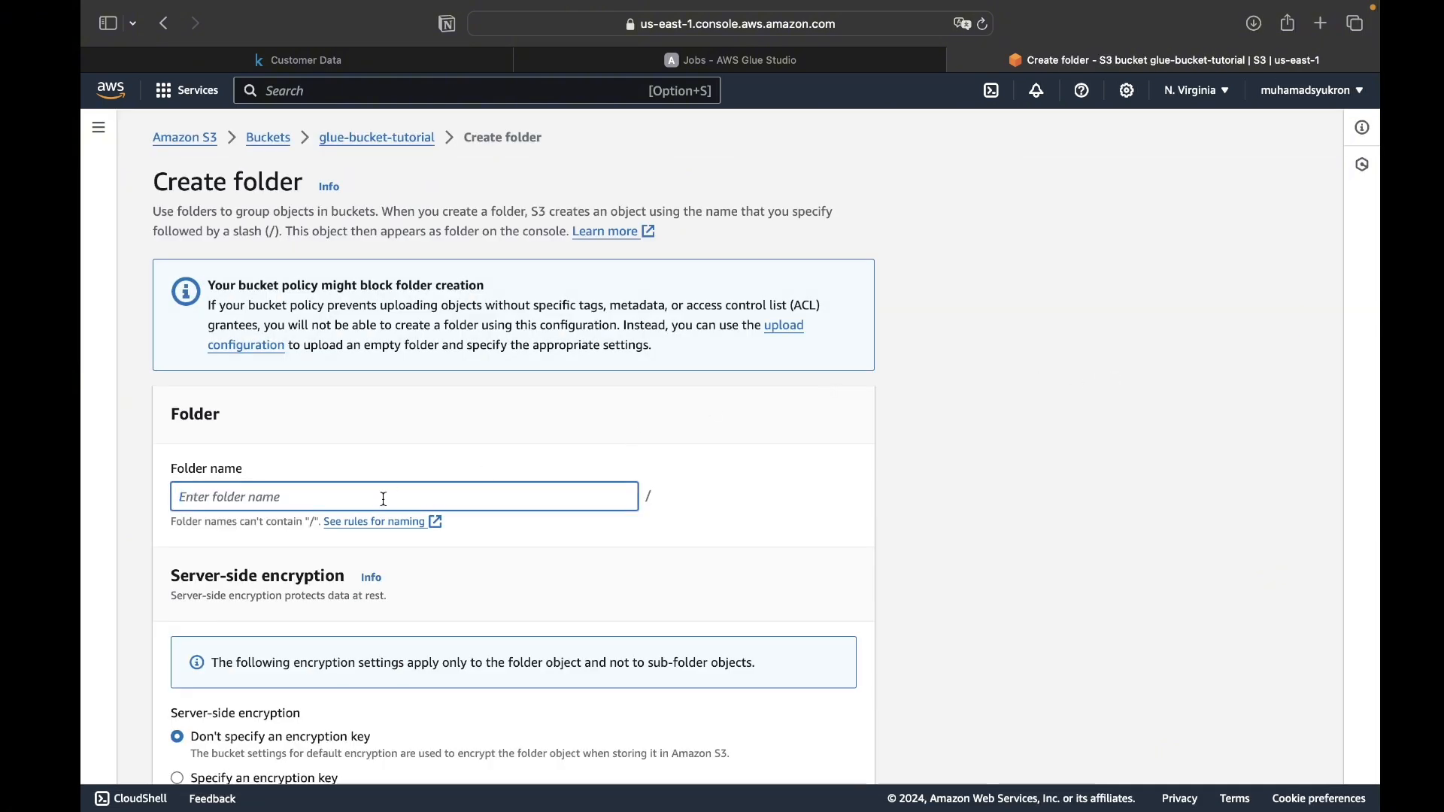
pyautogui.write('clean-data')
pyautogui.scroll(-3, 593, 638)
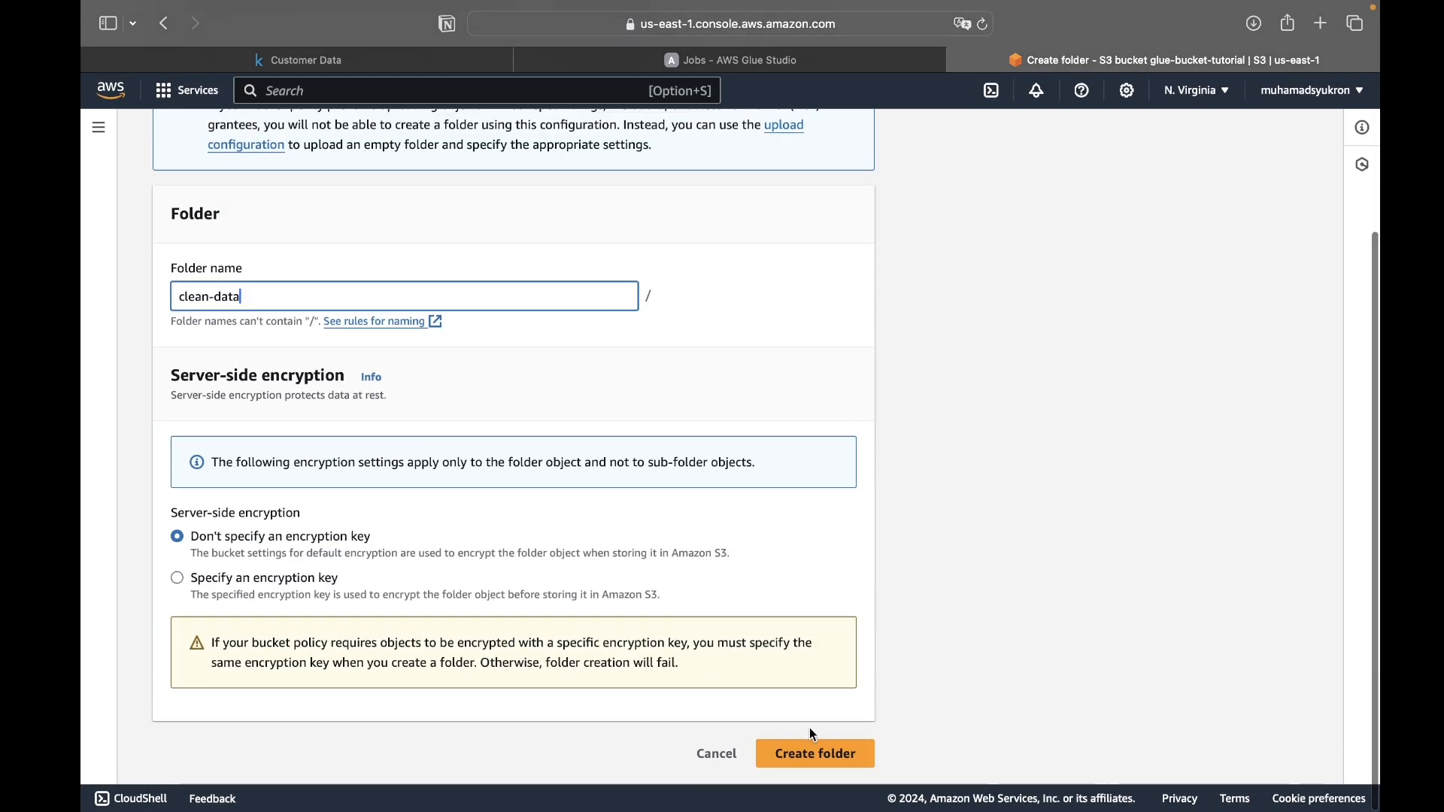
pyautogui.click(819, 749)
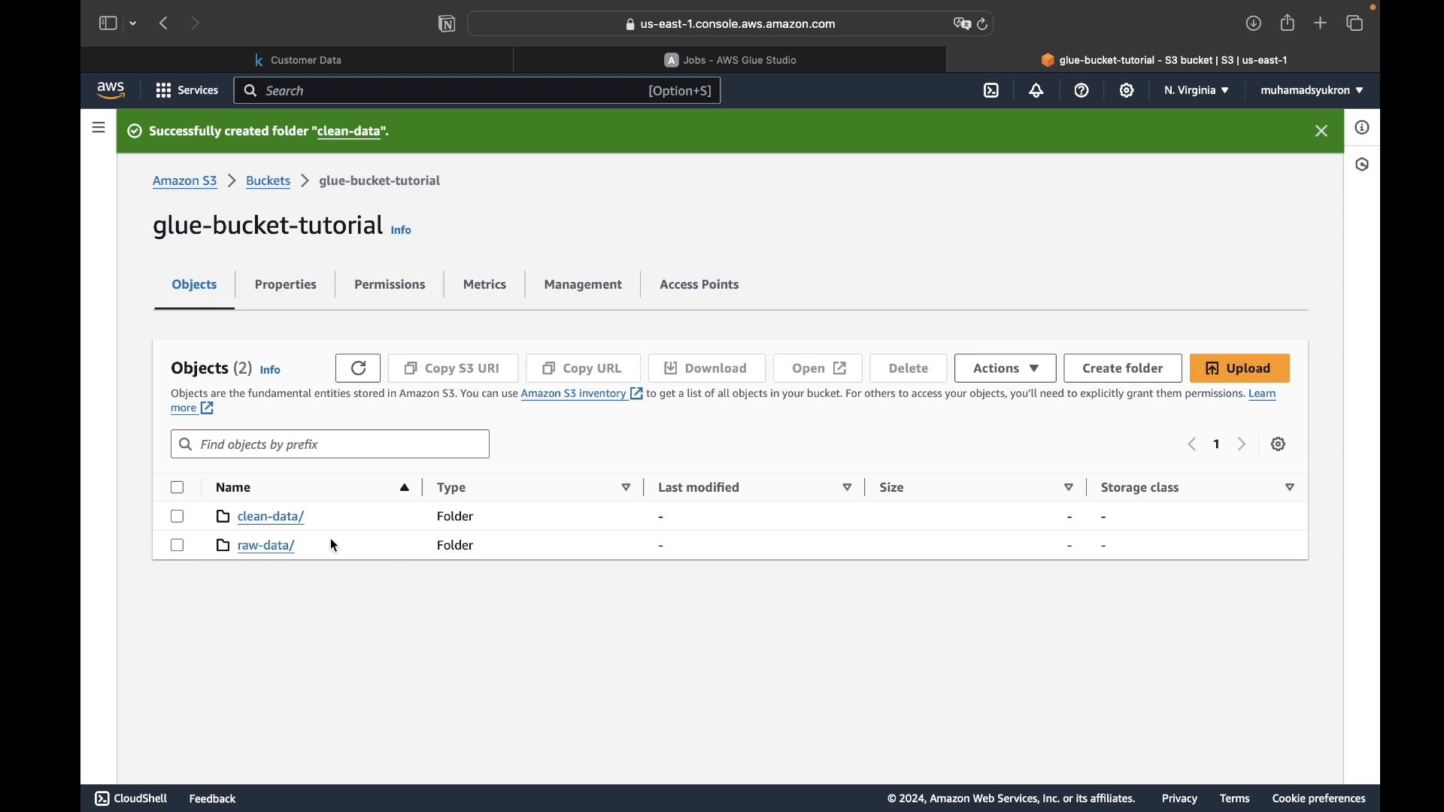
# - Open the raw-data folder, look at the Customer Data dataset page on Kaggle and return to the folder
pyautogui.click(267, 547)
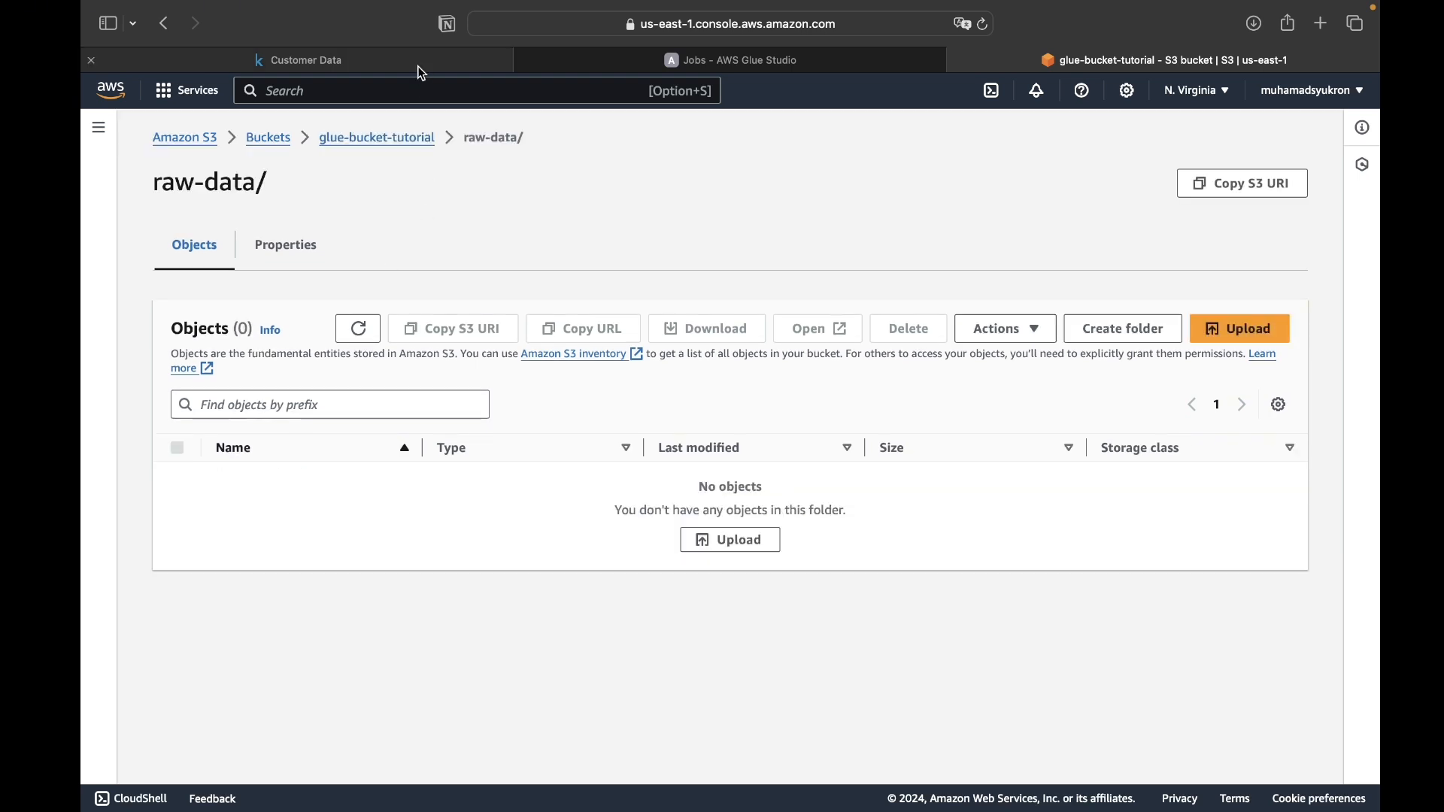
pyautogui.click(419, 62)
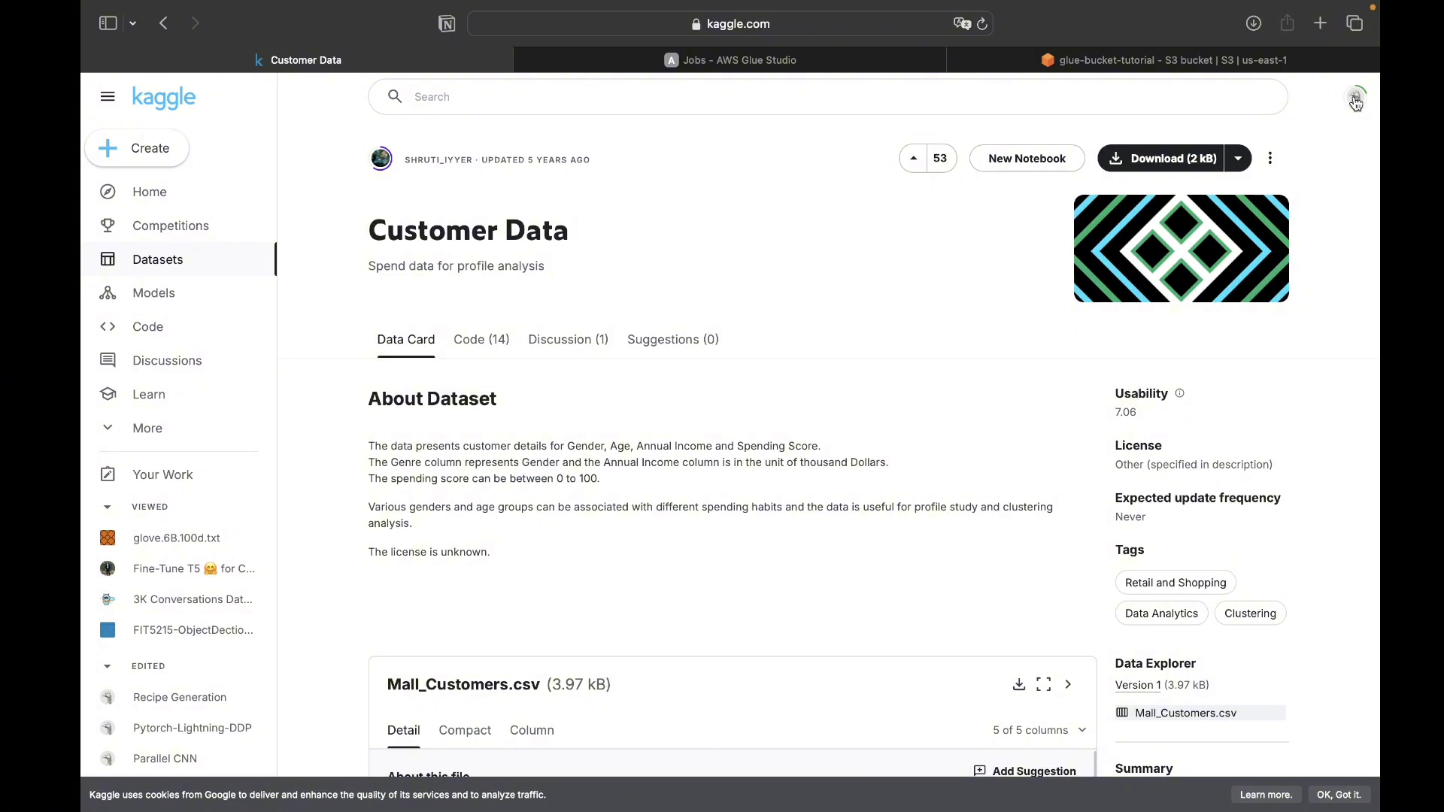
pyautogui.click(1243, 62)
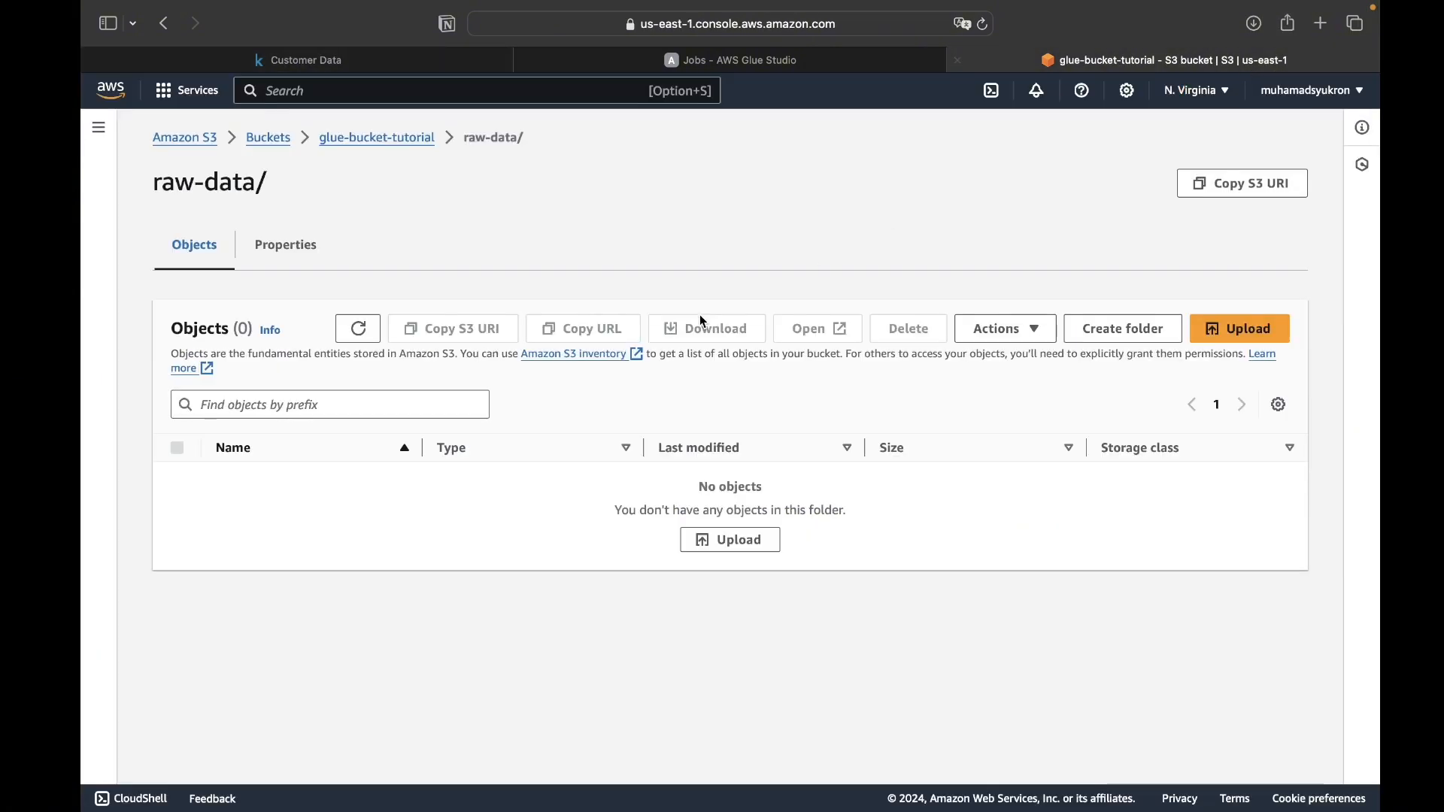
# - Upload Mall_Customers.csv from the Downloads folder into raw-data, keeping the default permissions and properties
pyautogui.click(720, 546)
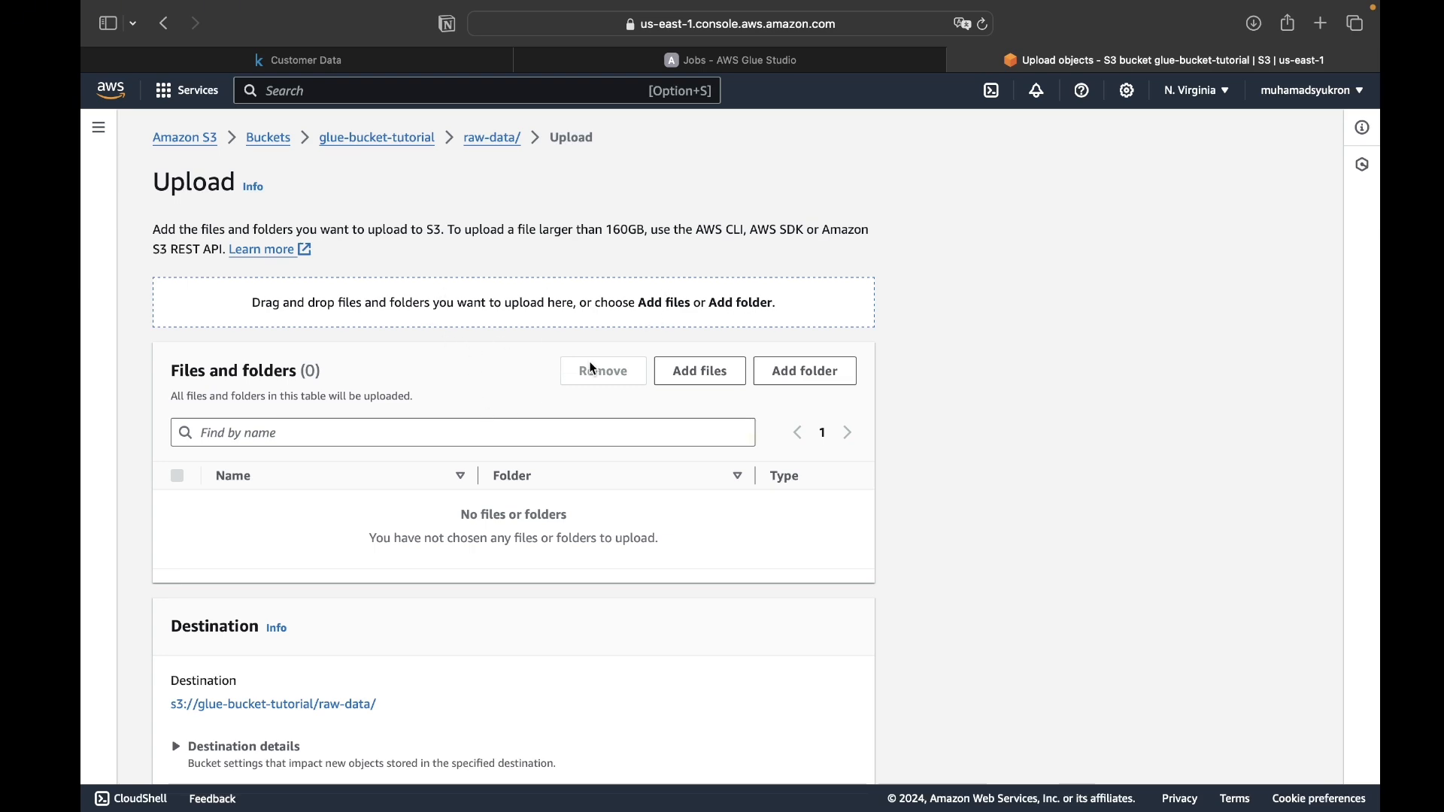
pyautogui.click(701, 372)
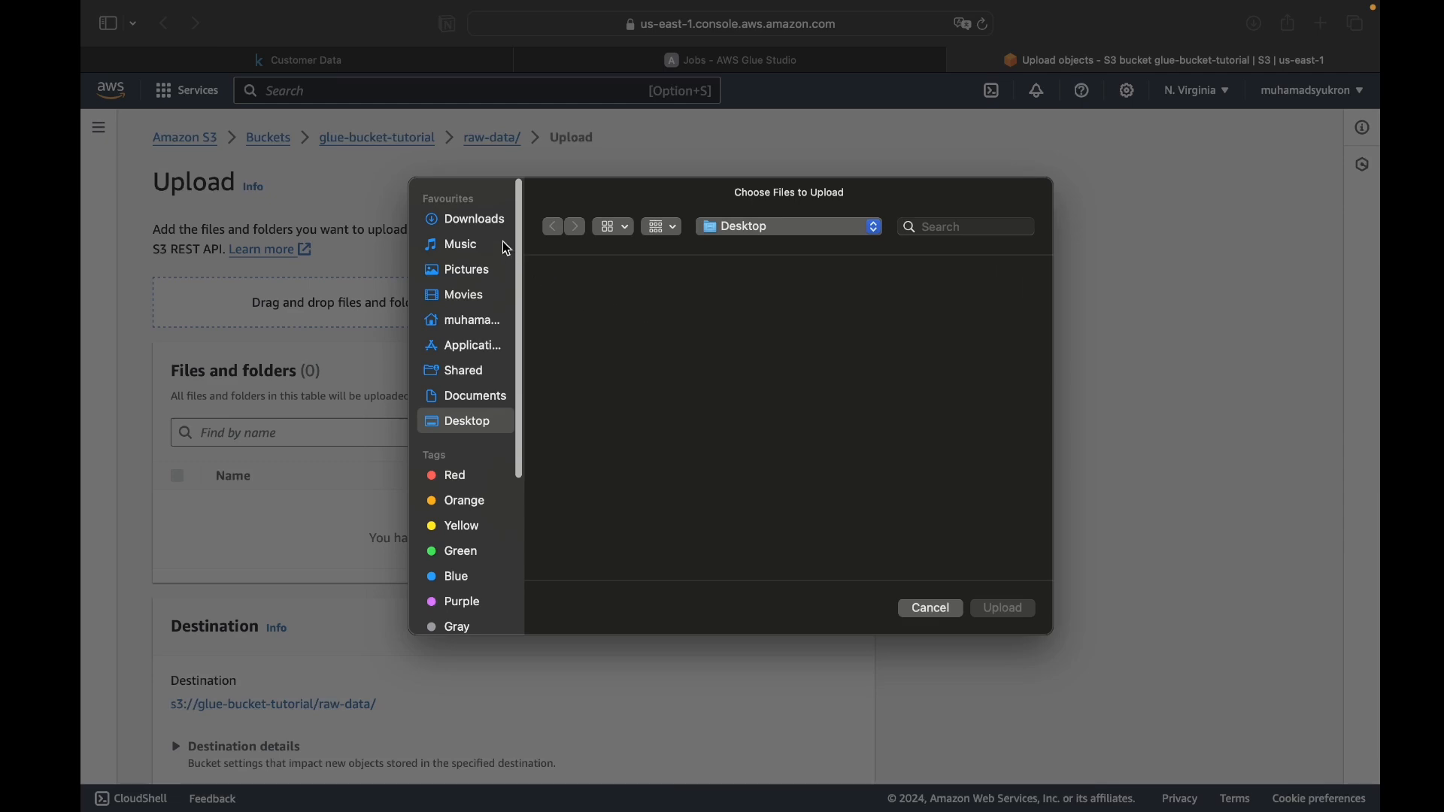
pyautogui.click(485, 221)
pyautogui.click(576, 301)
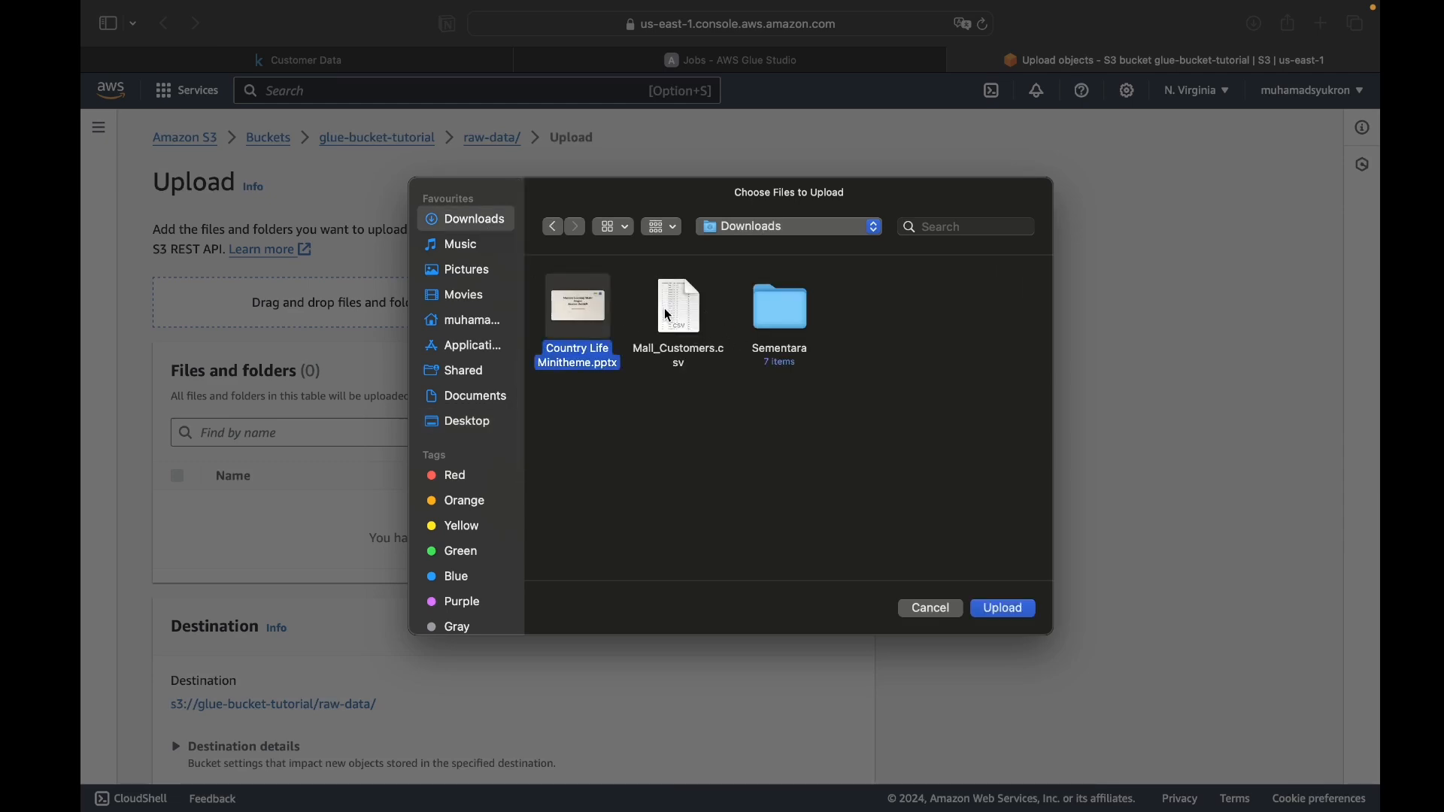
pyautogui.doubleClick(667, 312)
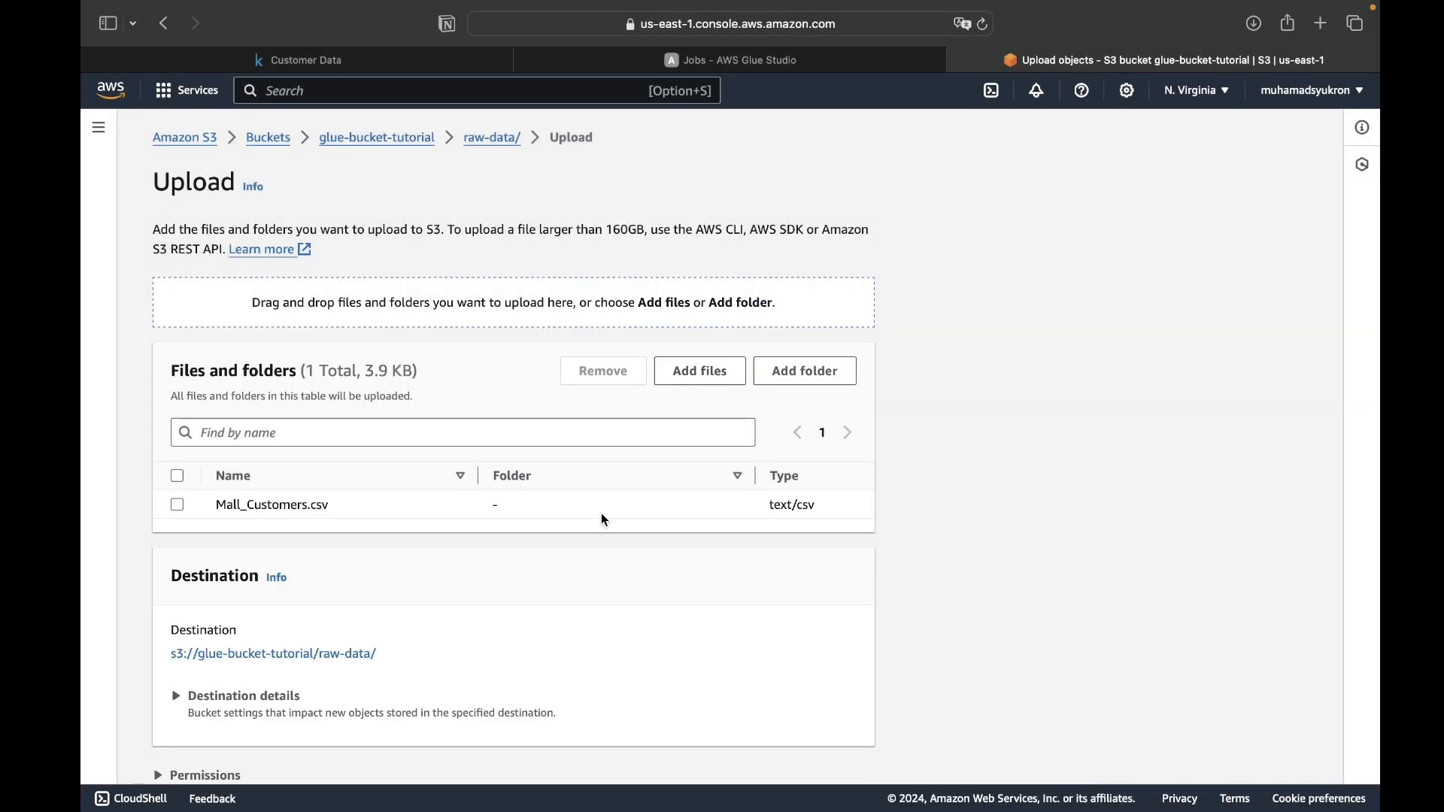
pyautogui.scroll(-3, 605, 519)
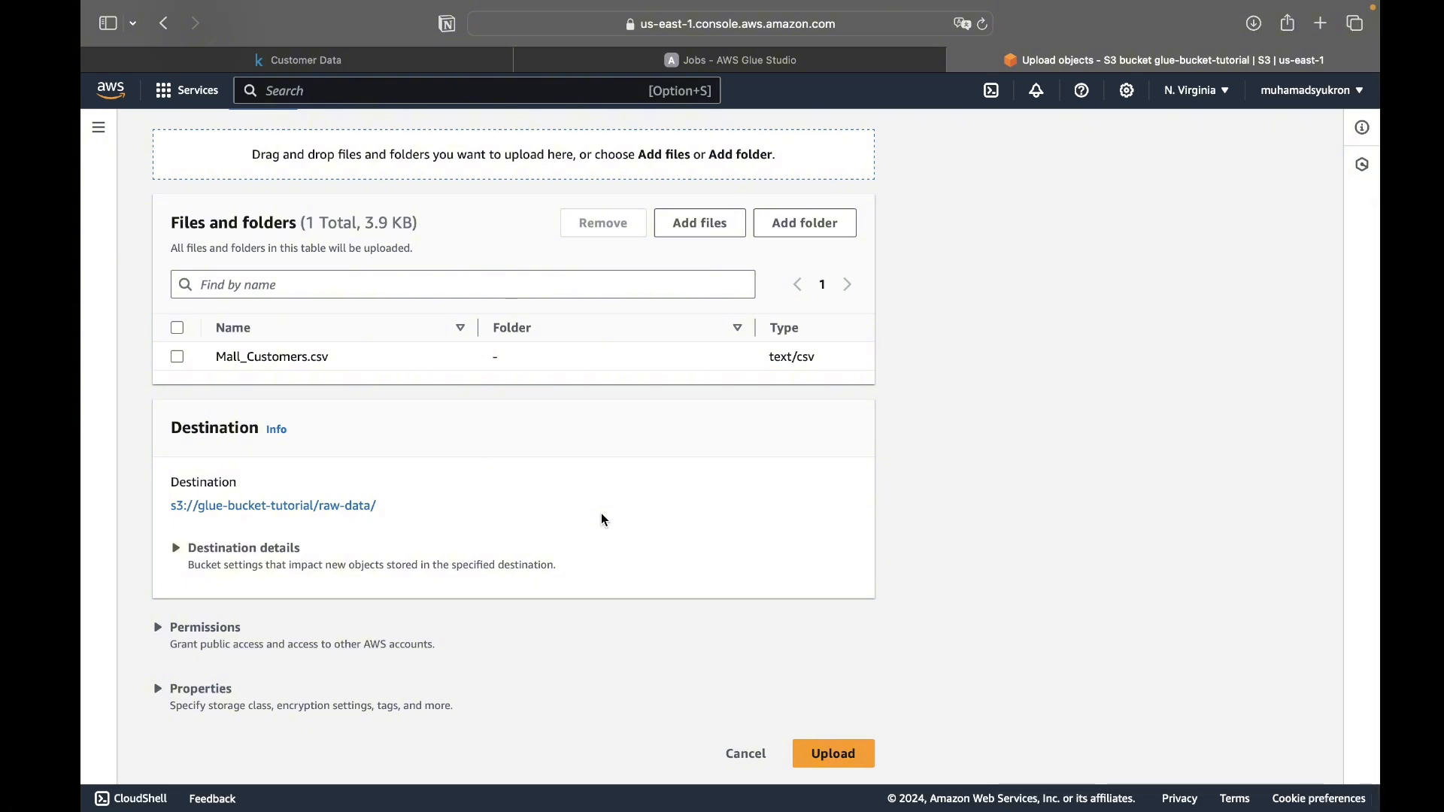
pyautogui.scroll(3, 606, 526)
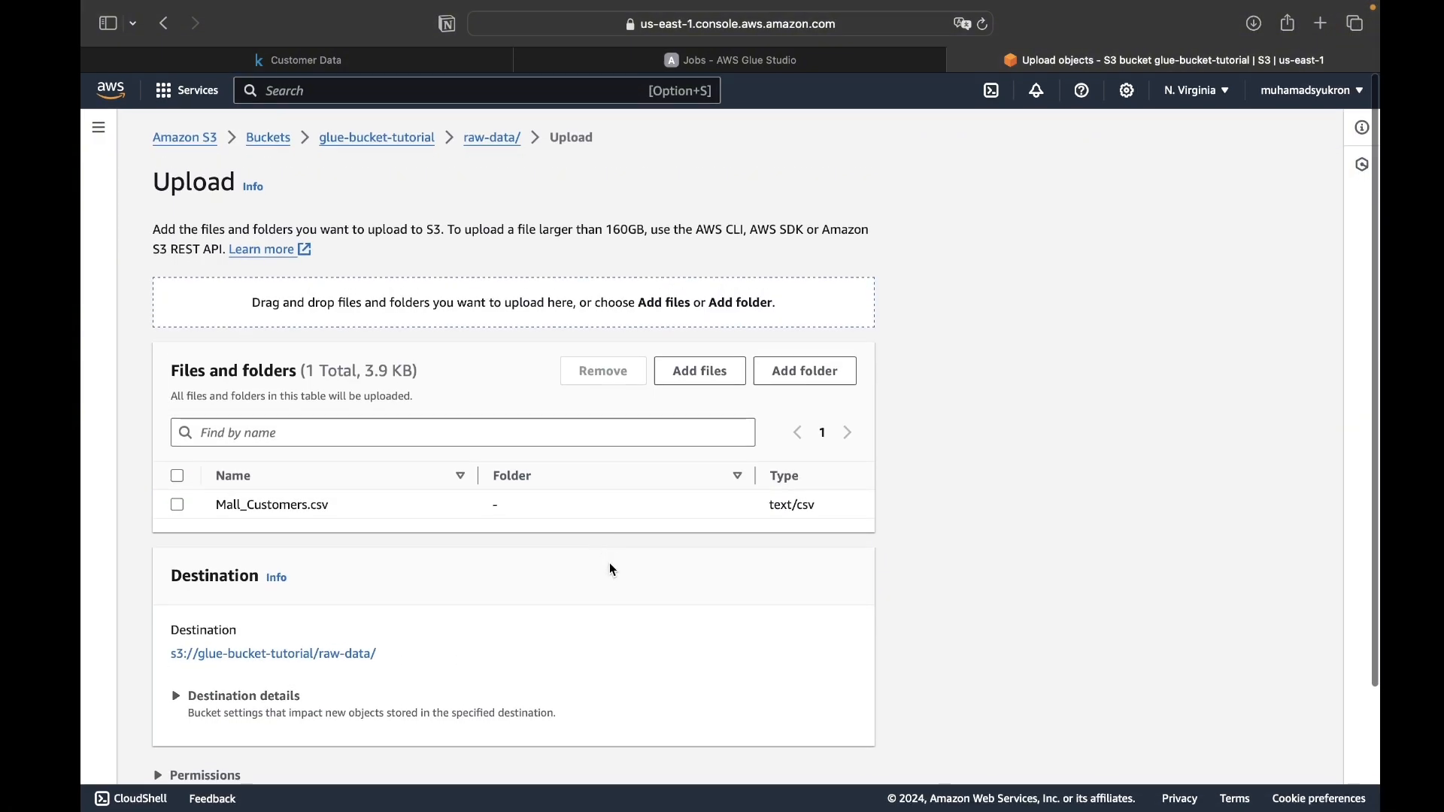
pyautogui.scroll(-5, 609, 563)
pyautogui.click(862, 756)
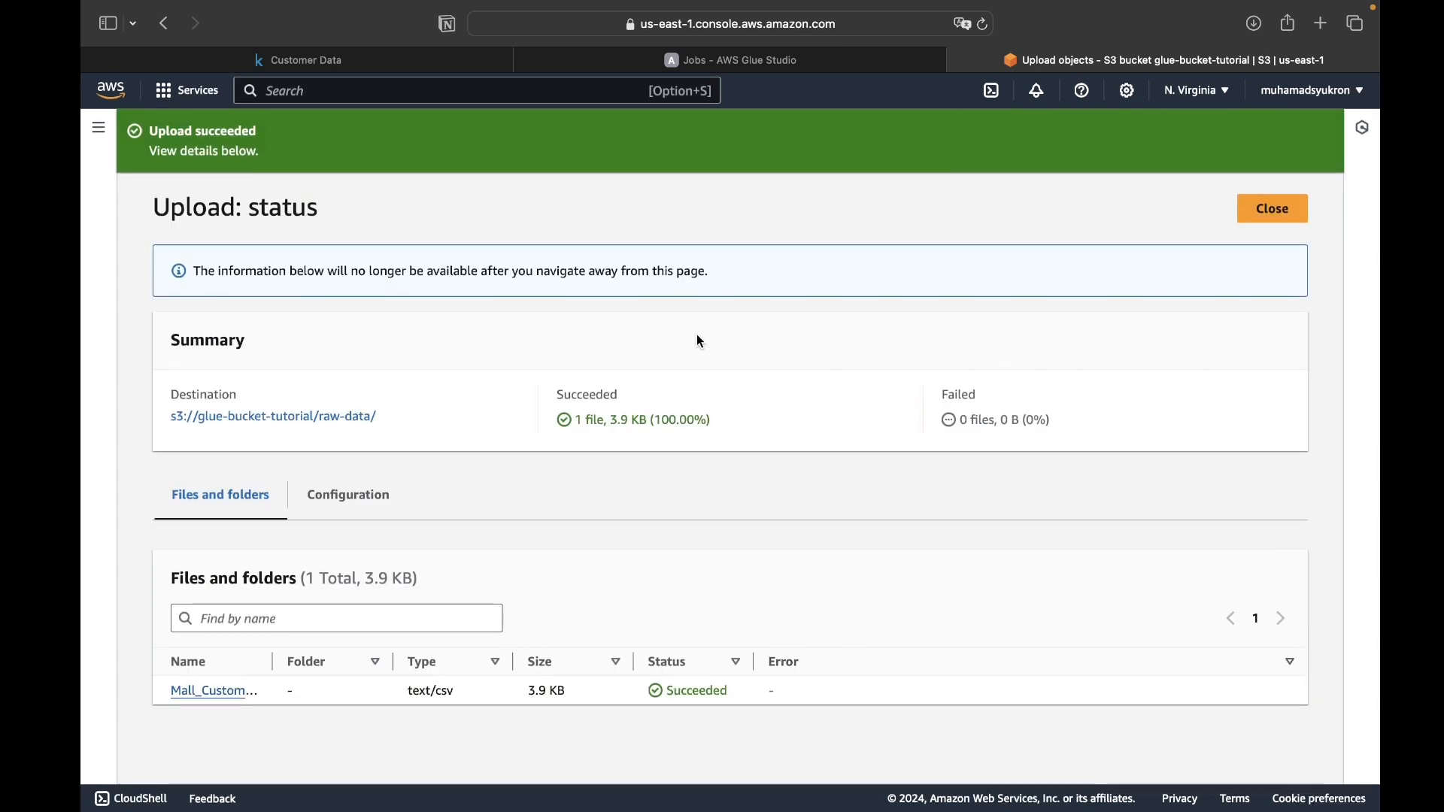
# - Switch to AWS Glue Studio and create a visual ETL job with an Amazon S3 data source node
pyautogui.click(716, 60)
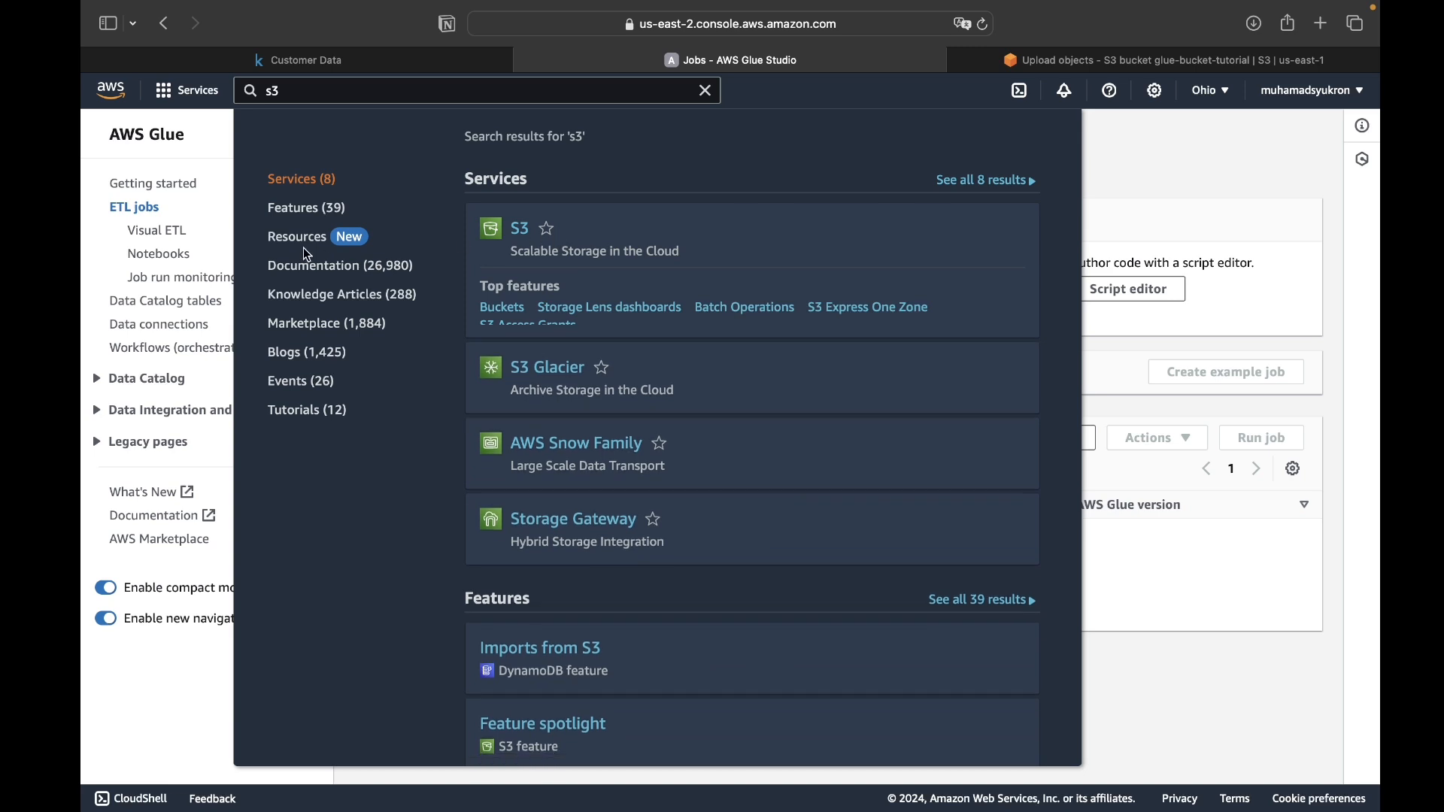
pyautogui.click(225, 154)
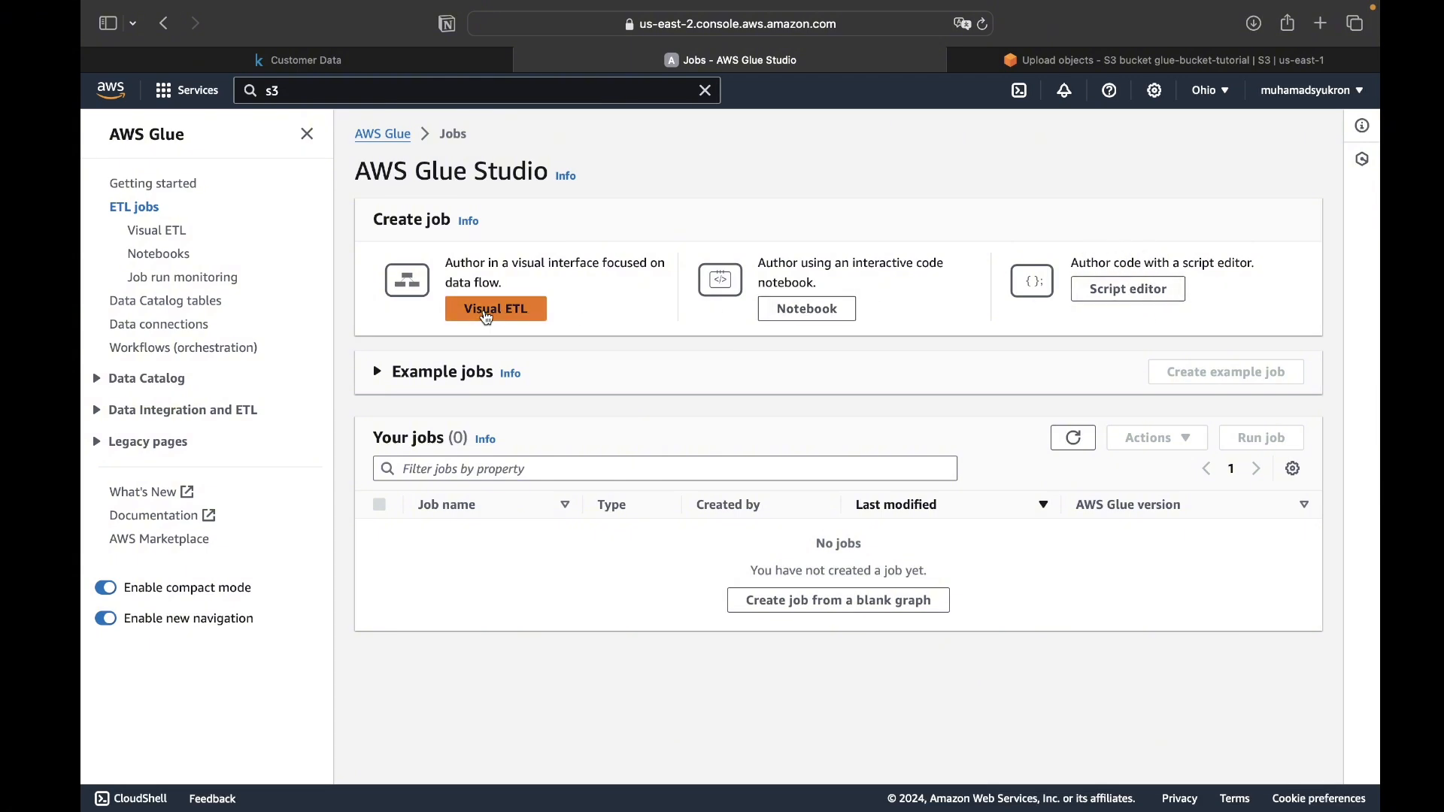
pyautogui.click(485, 310)
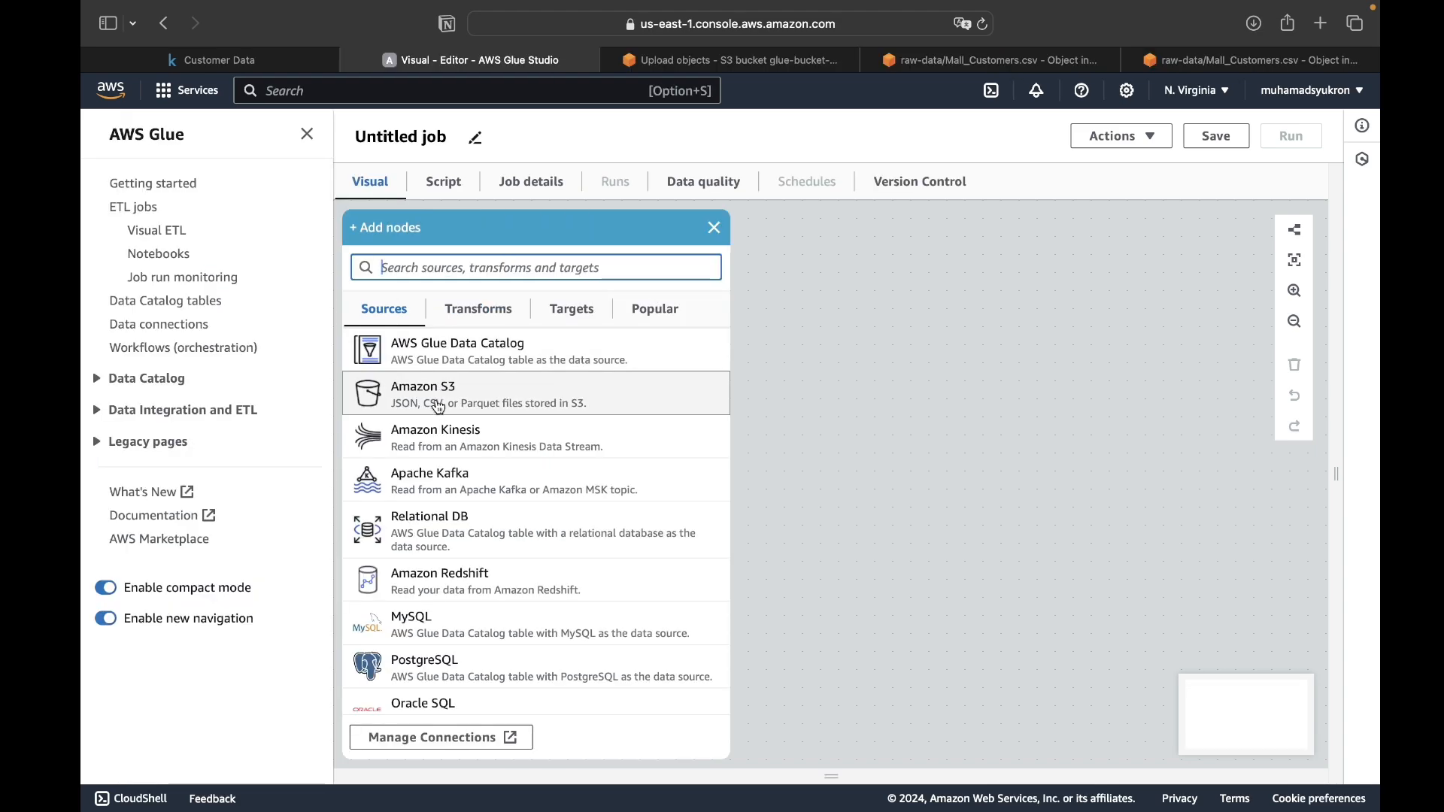
pyautogui.click(439, 406)
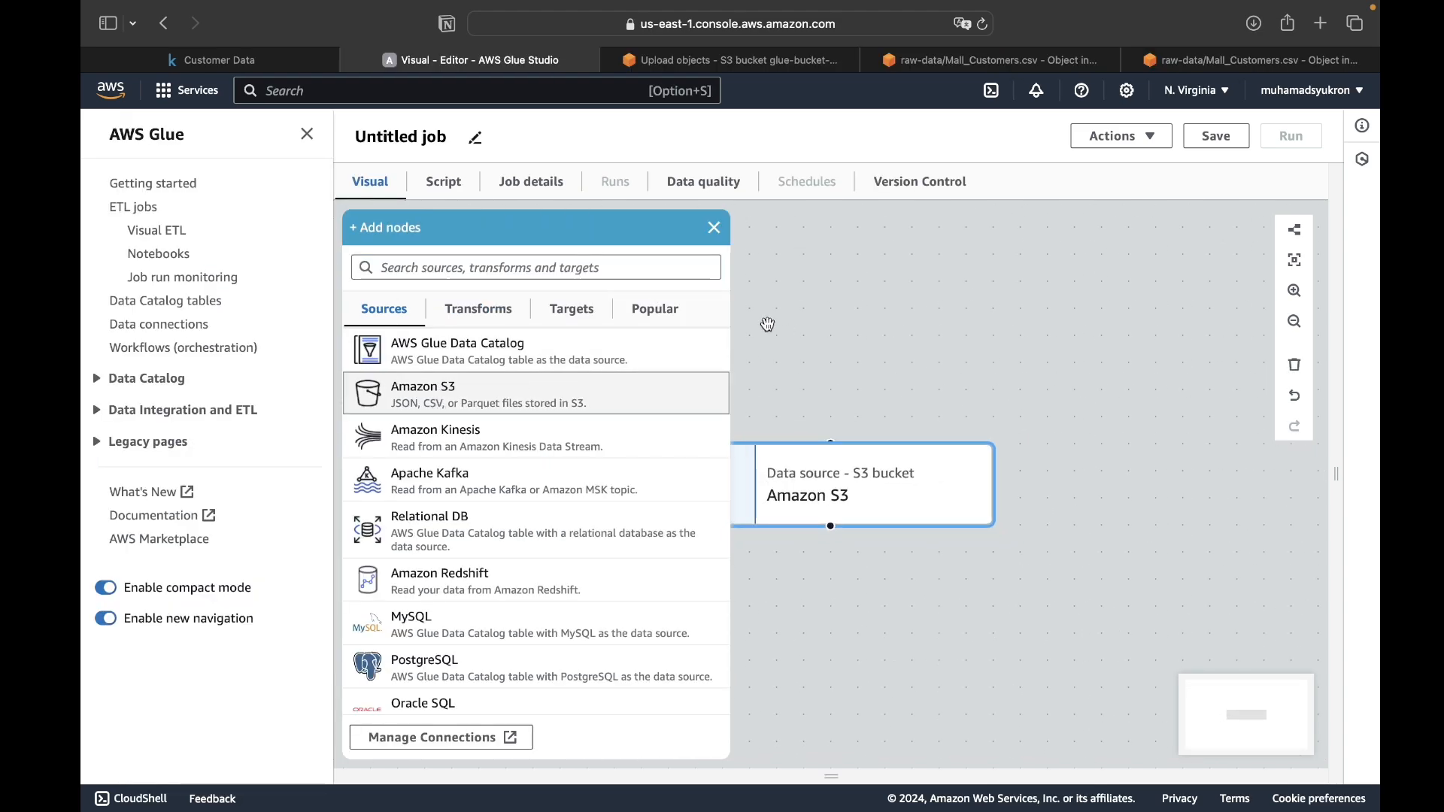
pyautogui.click(715, 228)
# - Set the Amazon S3 source's URL to Mall_Customers.csv in the raw-data folder of glue-bucket-tutorial, with CSV as the data format
pyautogui.click(778, 509)
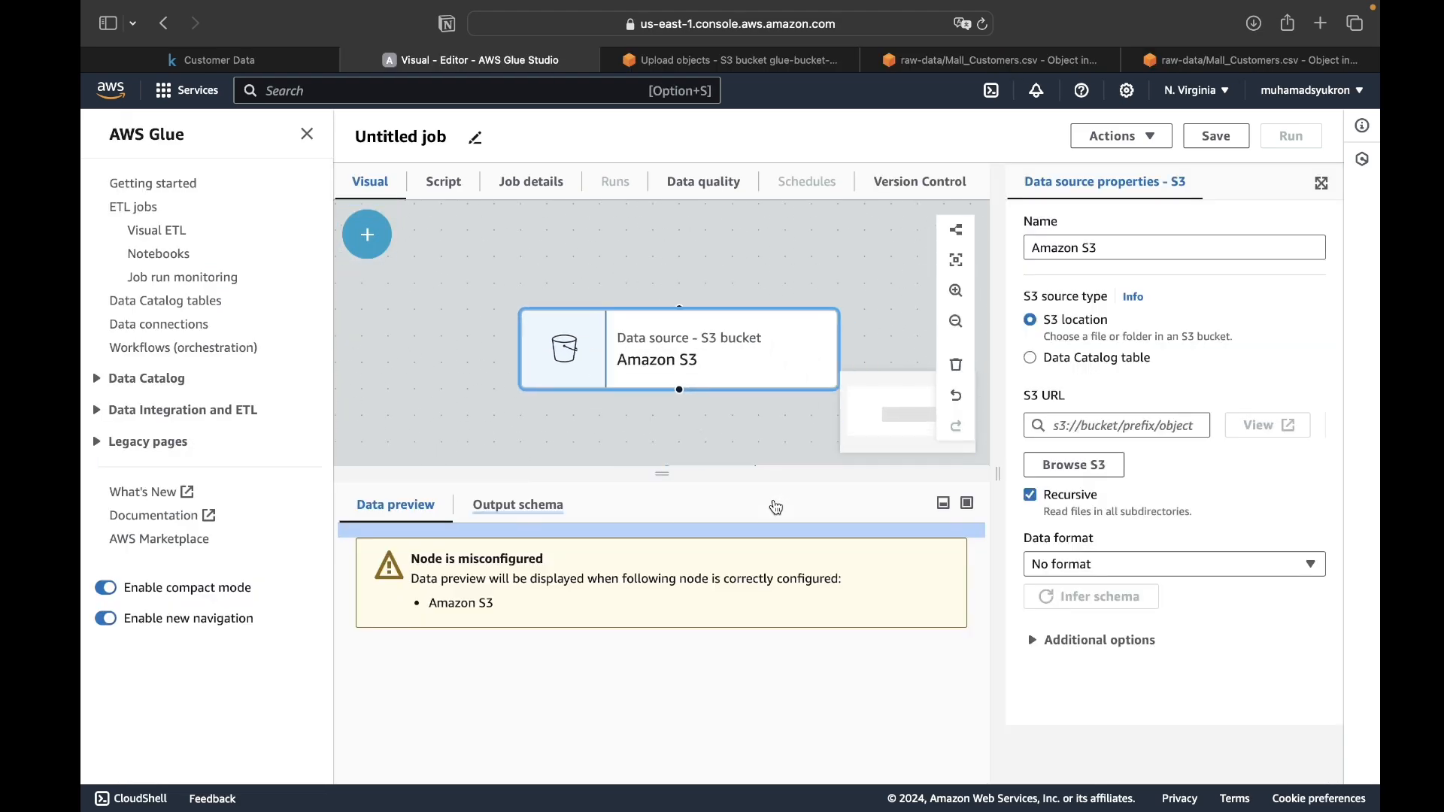
pyautogui.click(1082, 424)
pyautogui.press('super+v')
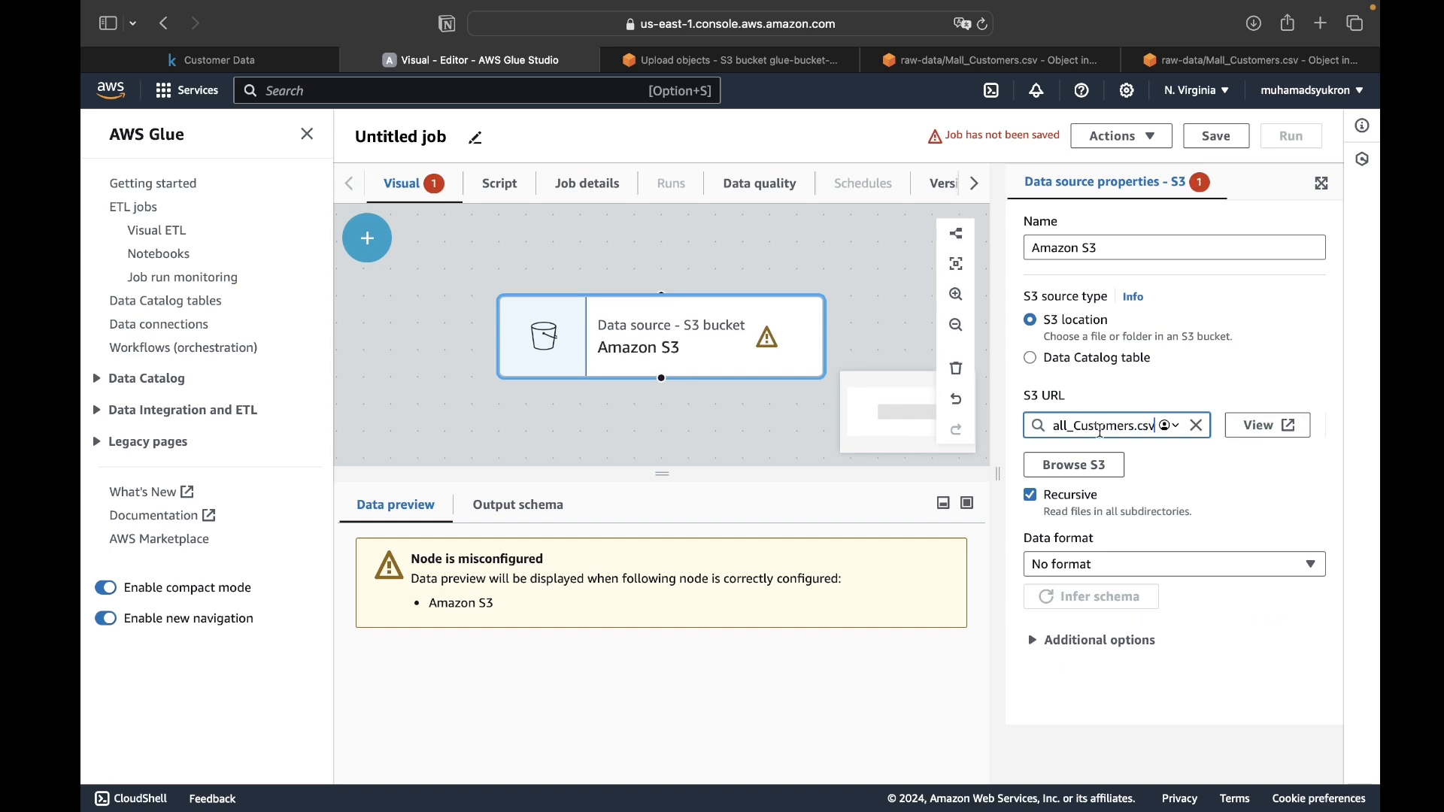
pyautogui.click(1214, 474)
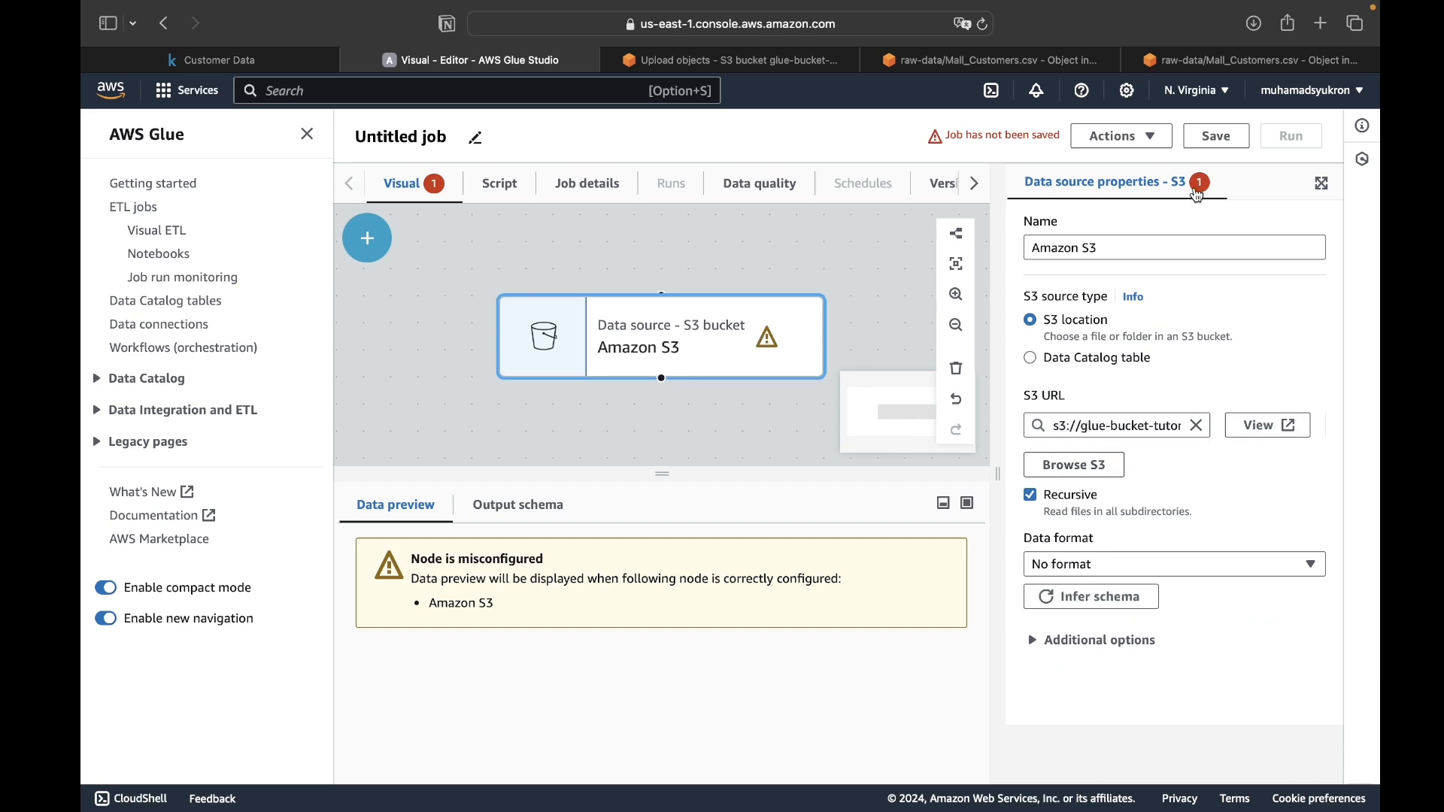
pyautogui.scroll(-3, 1113, 384)
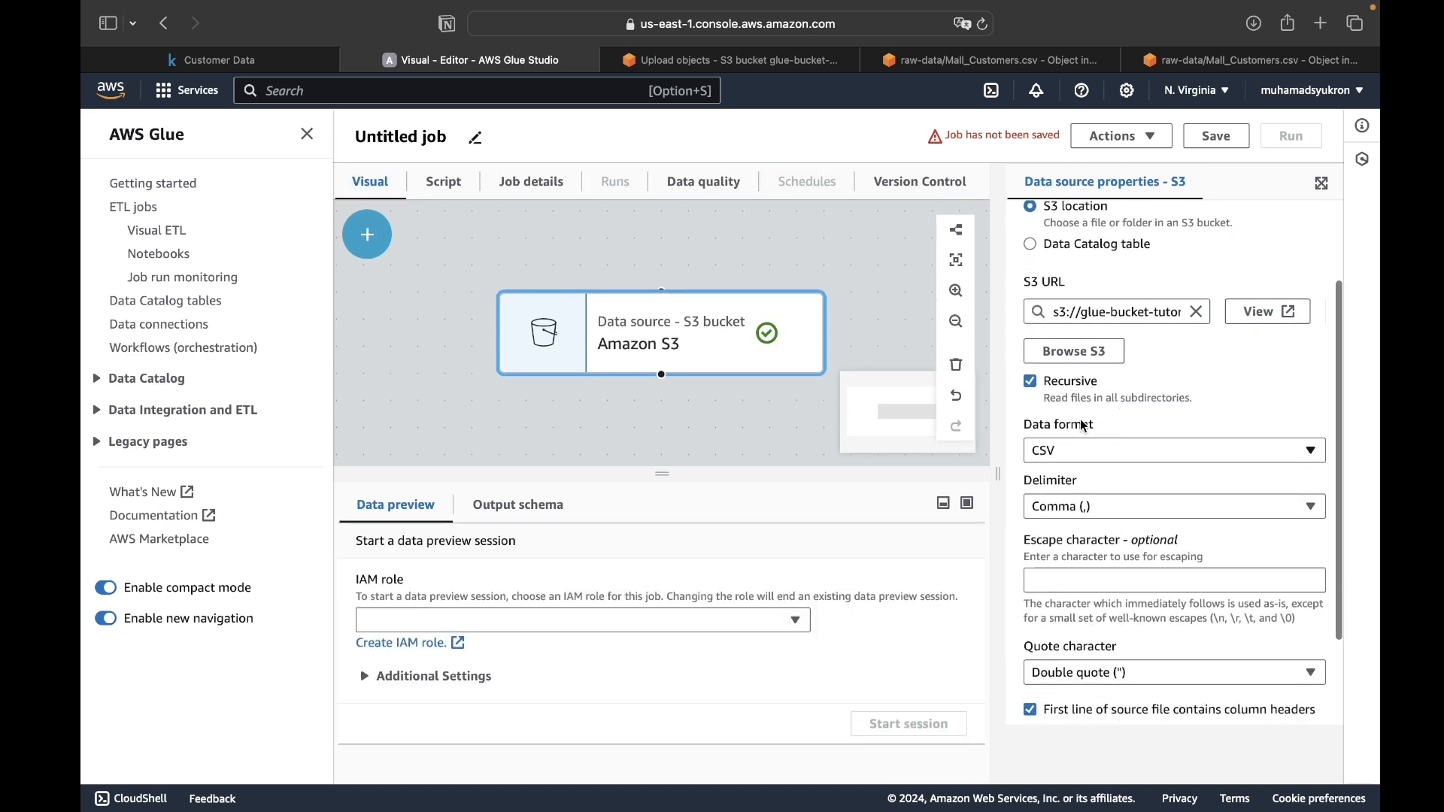
# - Turn off recursive reading for the S3 source, keep multi-line records disabled and check its additional options
pyautogui.click(1033, 384)
pyautogui.scroll(-3, 1114, 382)
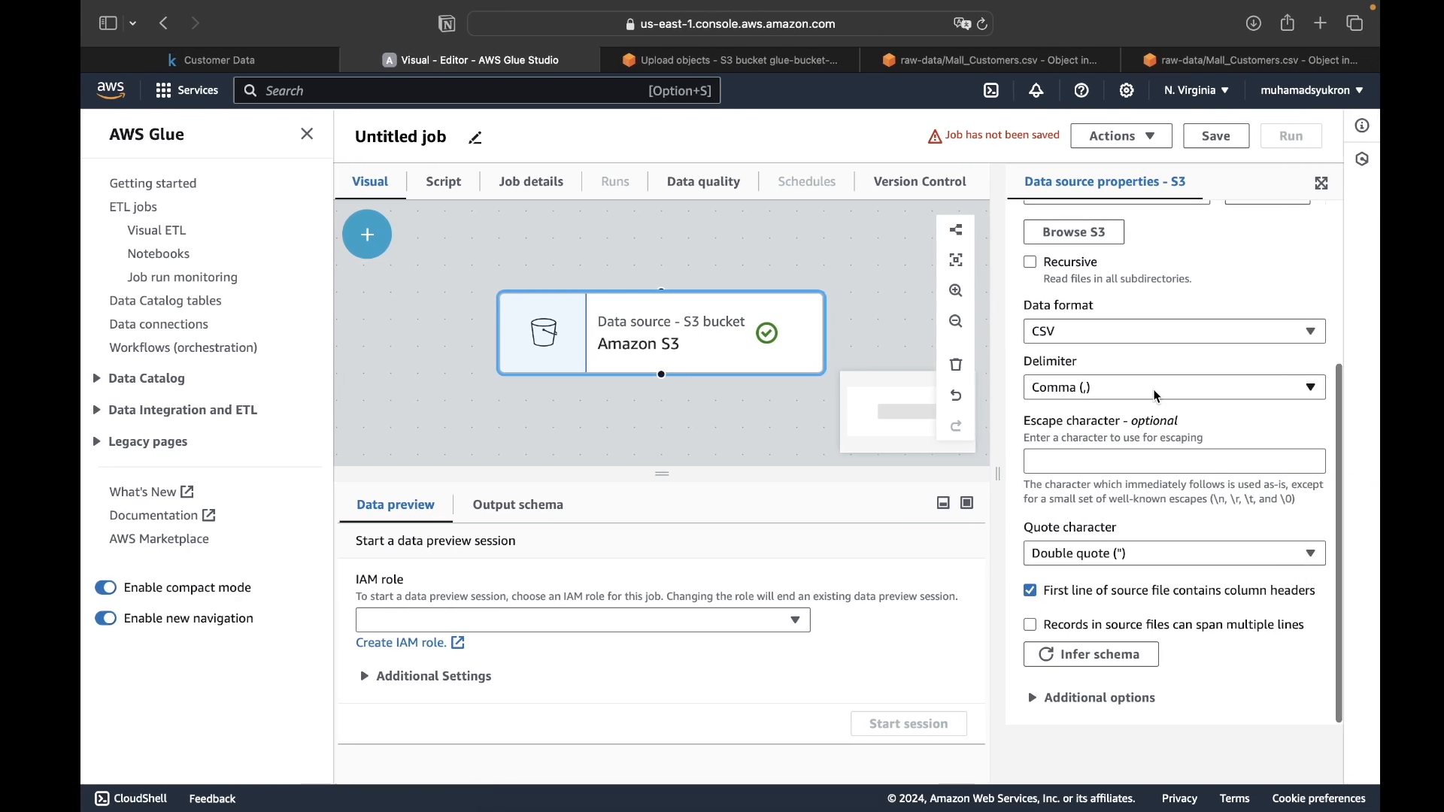
pyautogui.click(1091, 625)
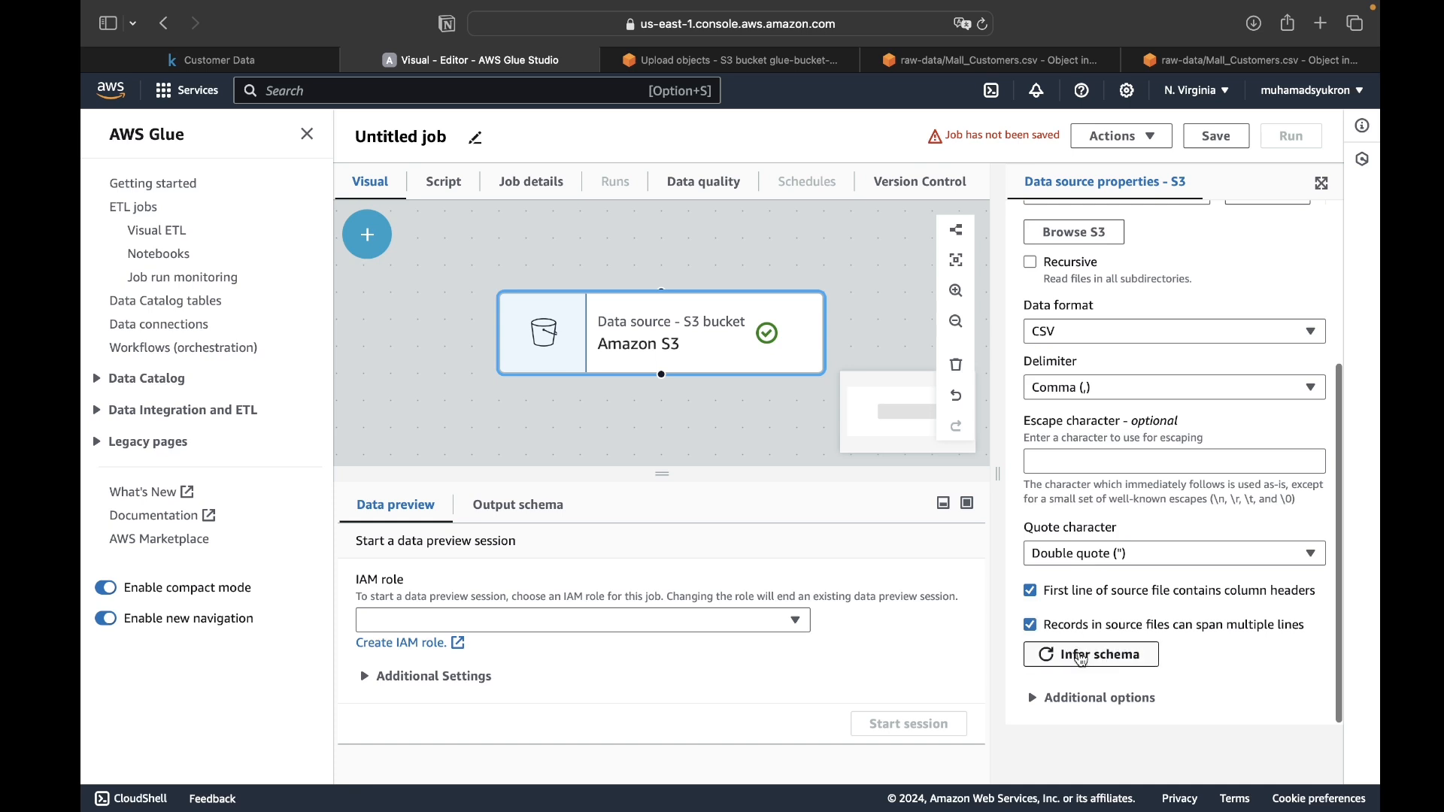
pyautogui.click(1049, 707)
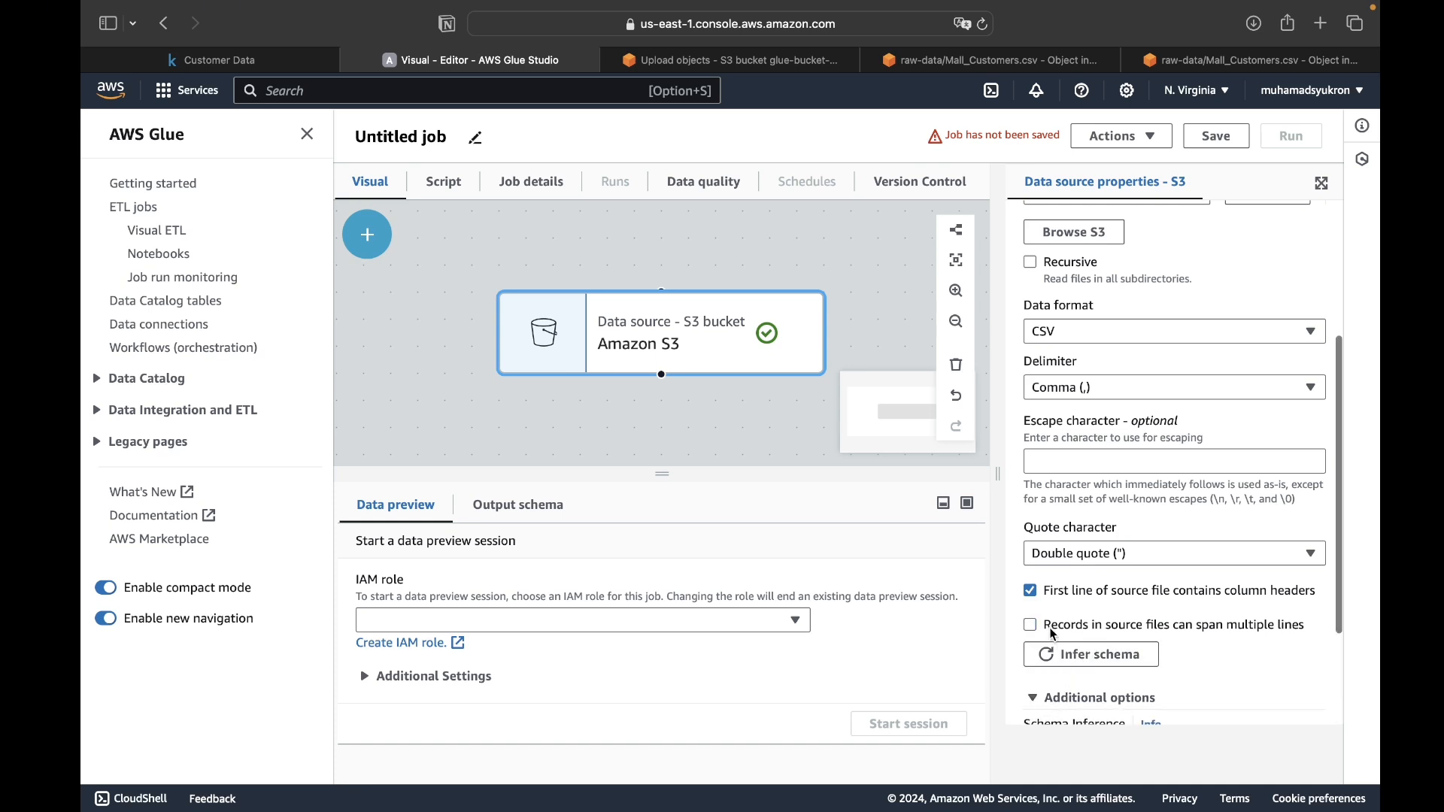
pyautogui.scroll(-2, 1053, 634)
pyautogui.scroll(5, 1066, 580)
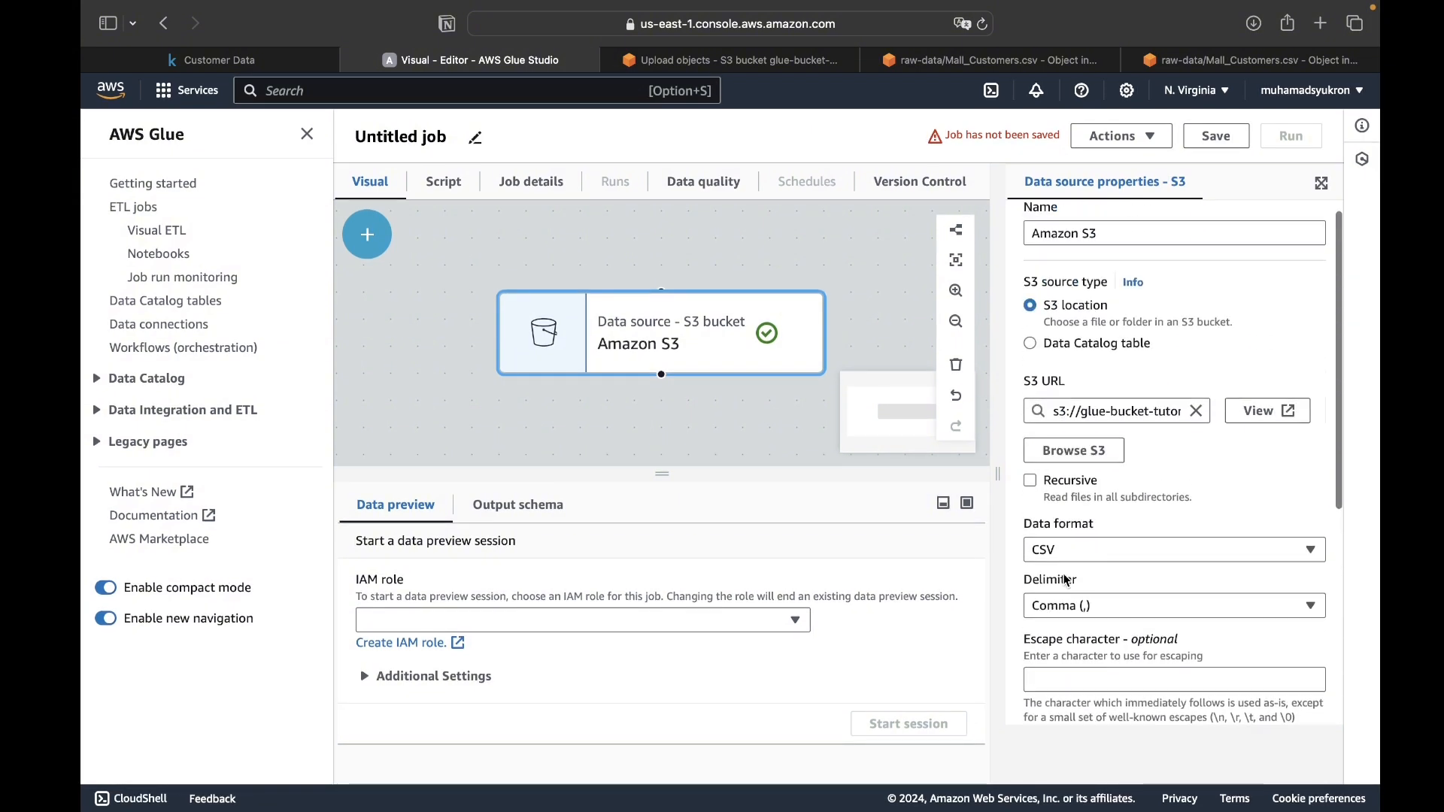
pyautogui.click(796, 431)
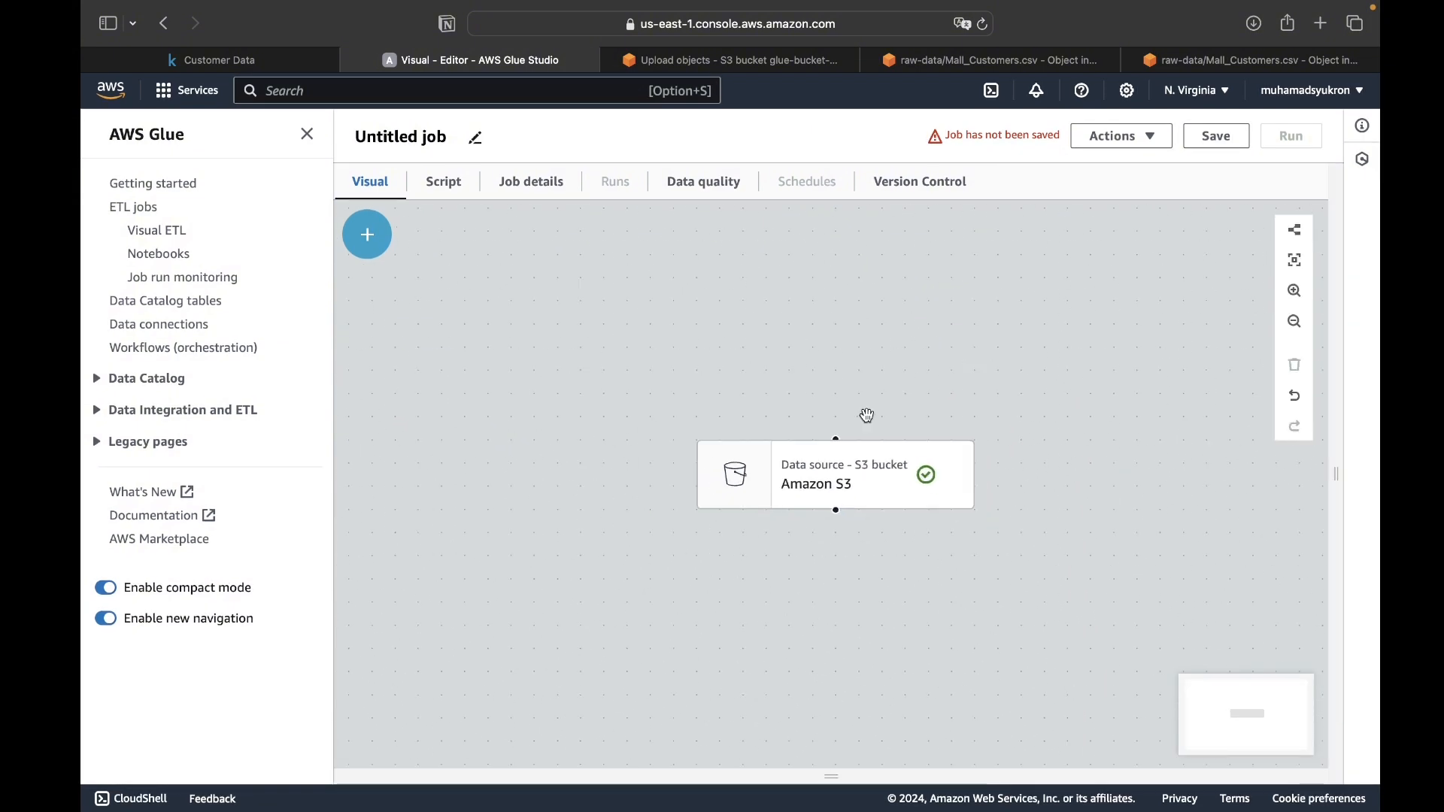
# - Look through the source and transform nodes that can be added to the job
pyautogui.click(368, 254)
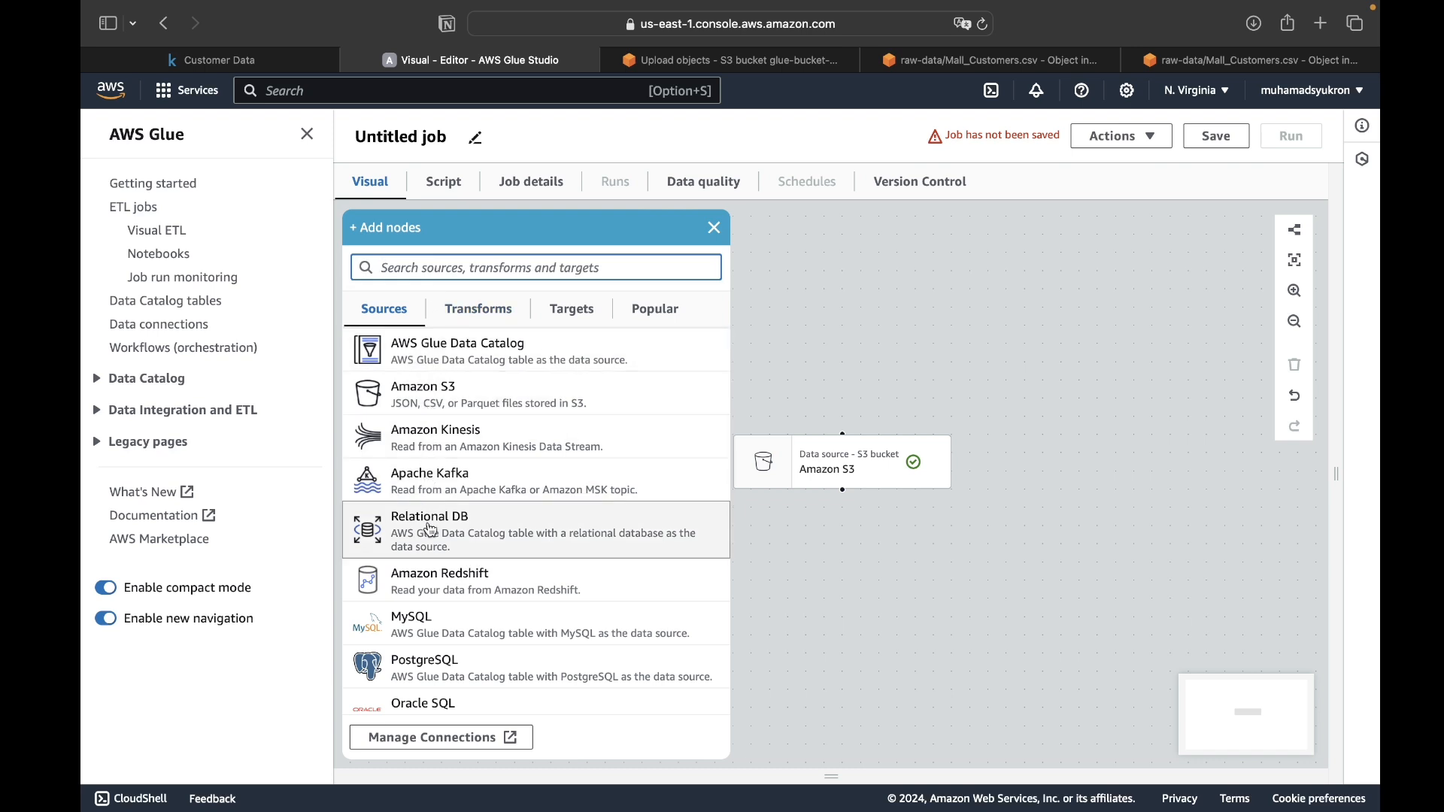
pyautogui.scroll(-3, 425, 651)
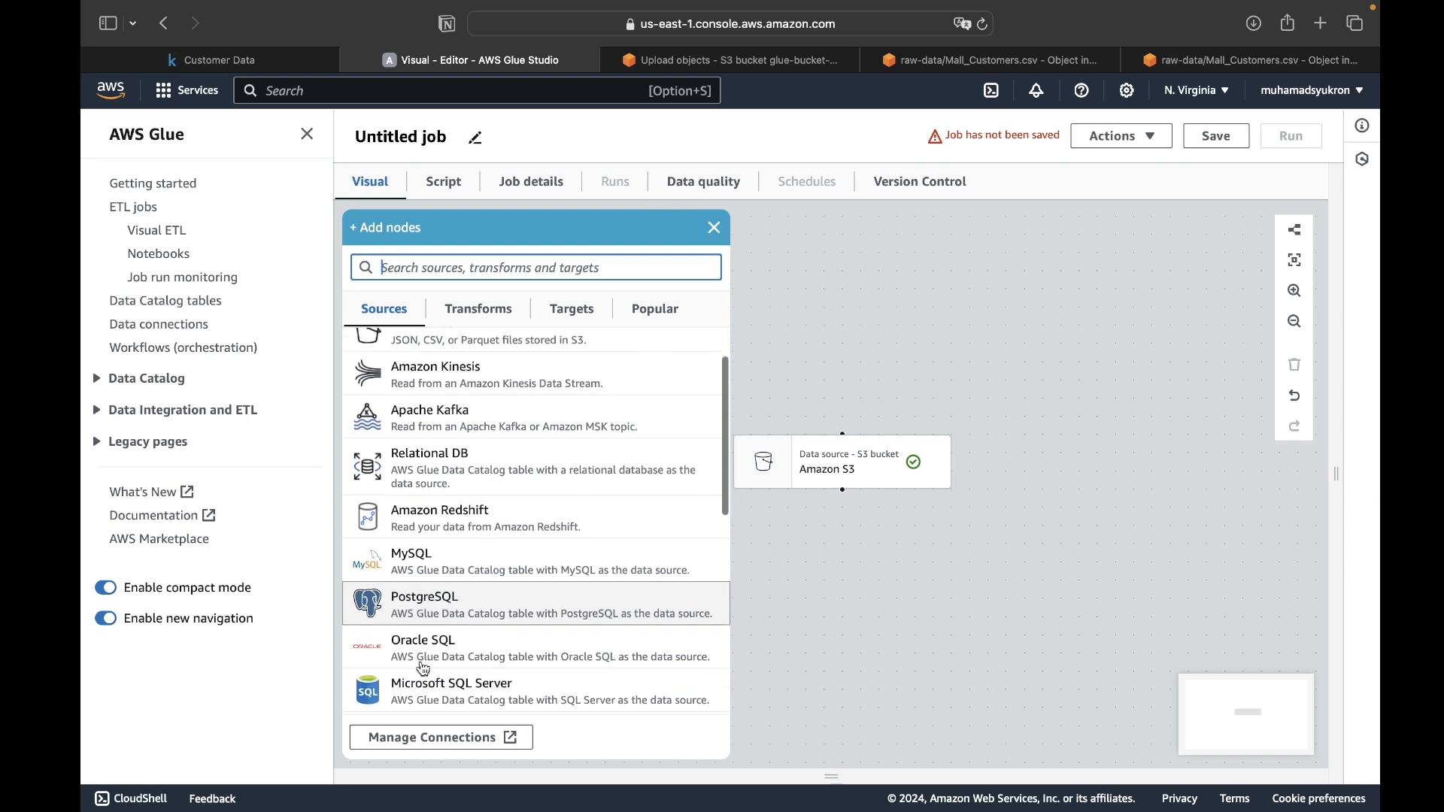
pyautogui.scroll(-5, 432, 617)
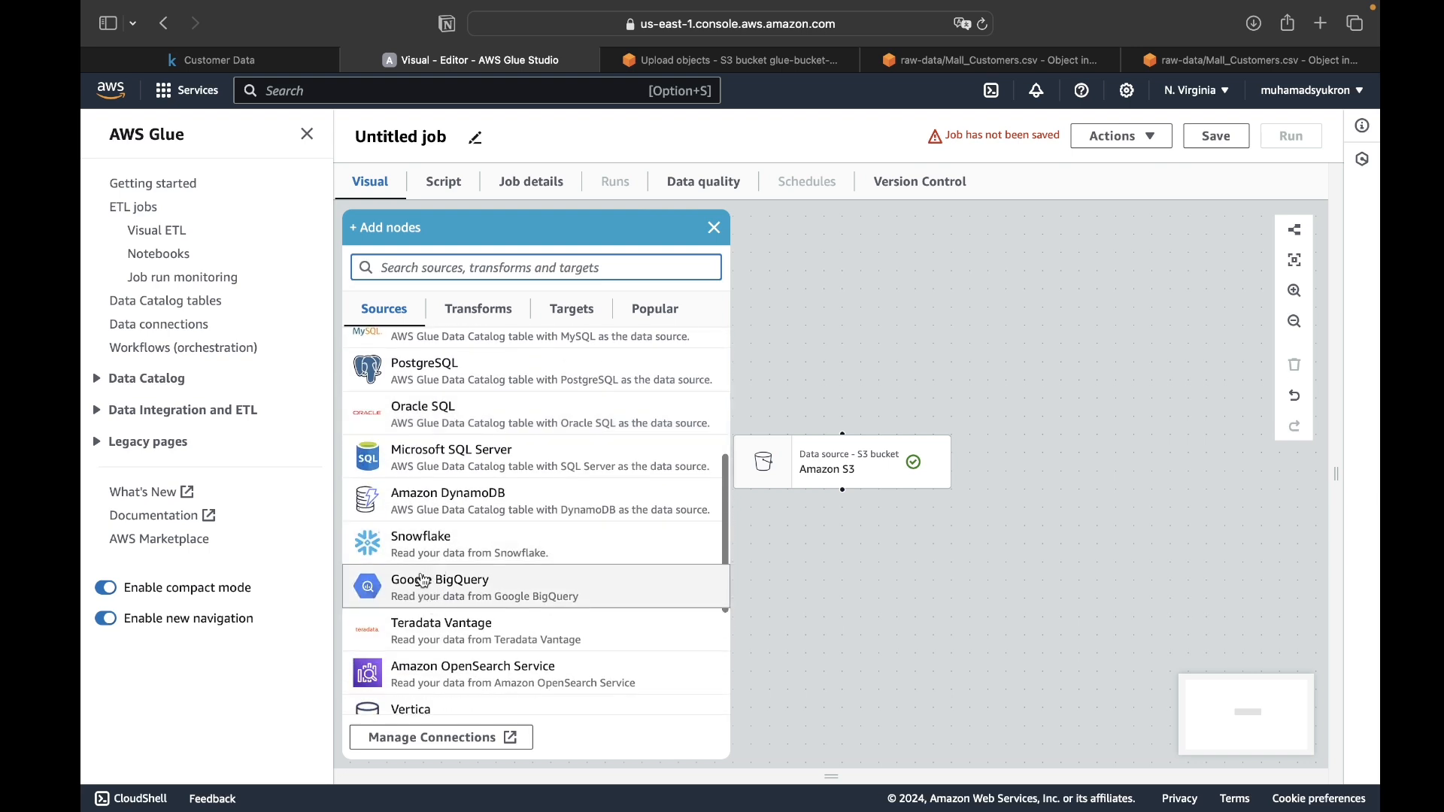
pyautogui.scroll(-2, 429, 590)
pyautogui.scroll(-1, 421, 621)
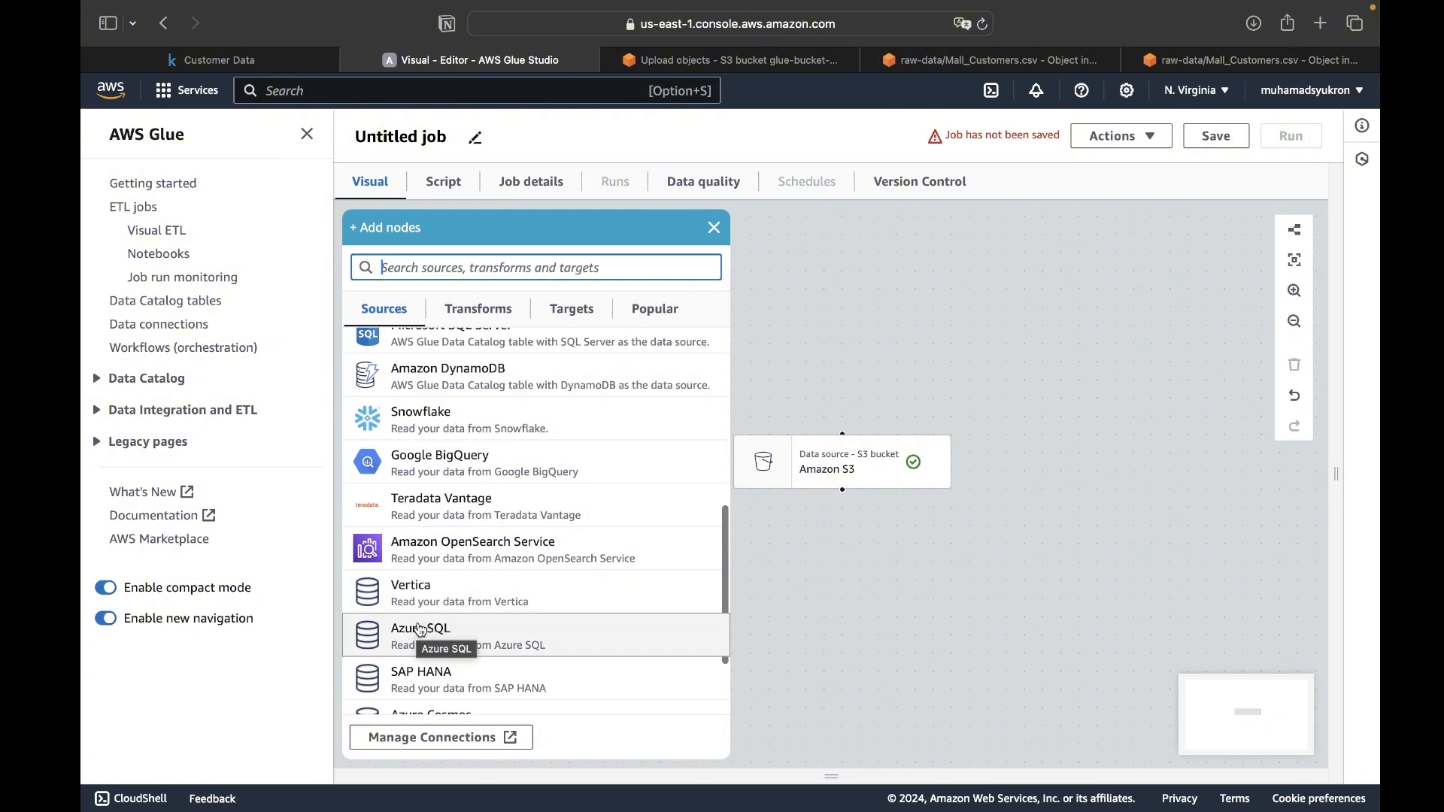
pyautogui.scroll(-3, 411, 630)
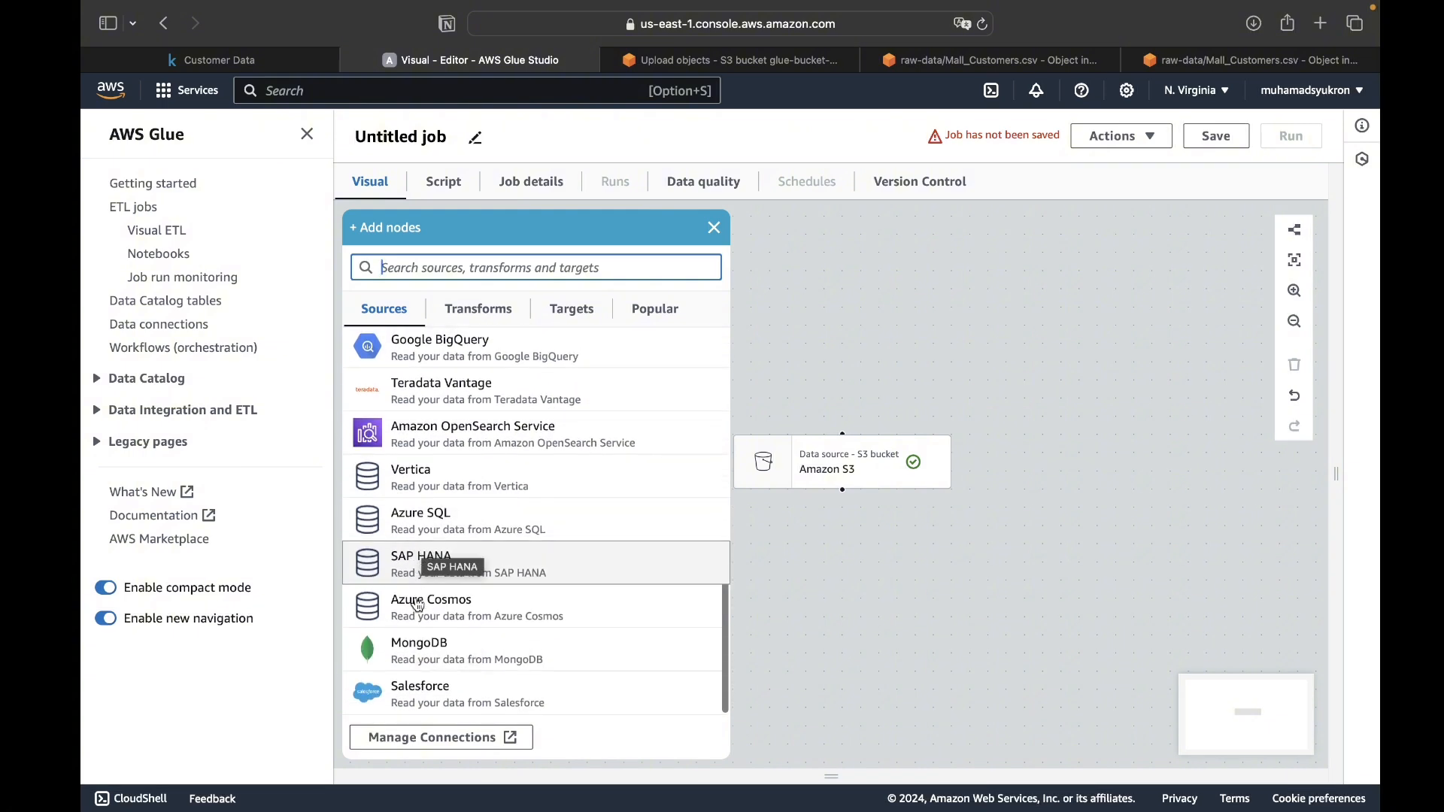
pyautogui.scroll(15, 477, 467)
pyautogui.click(474, 309)
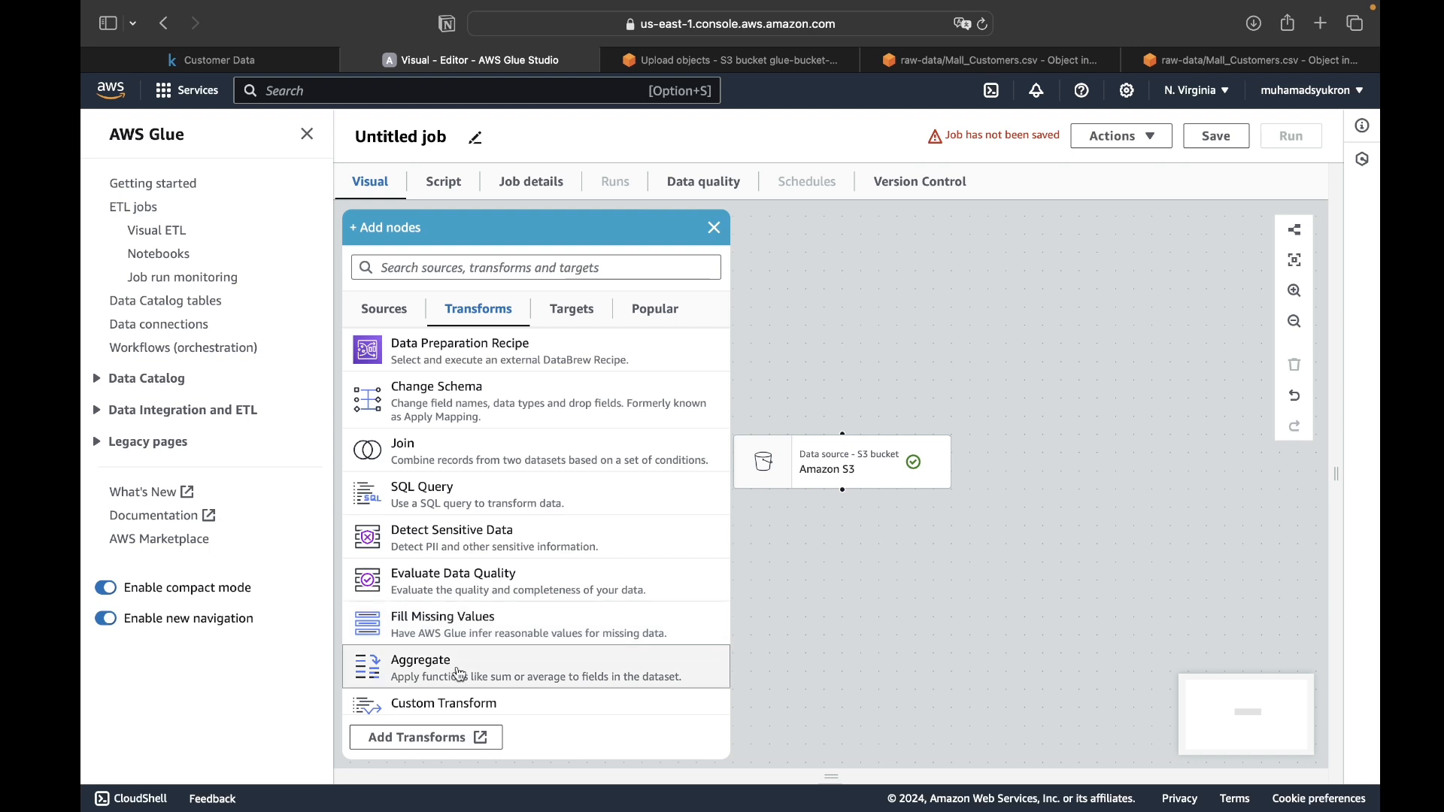
pyautogui.scroll(-1, 461, 674)
pyautogui.scroll(-4, 457, 701)
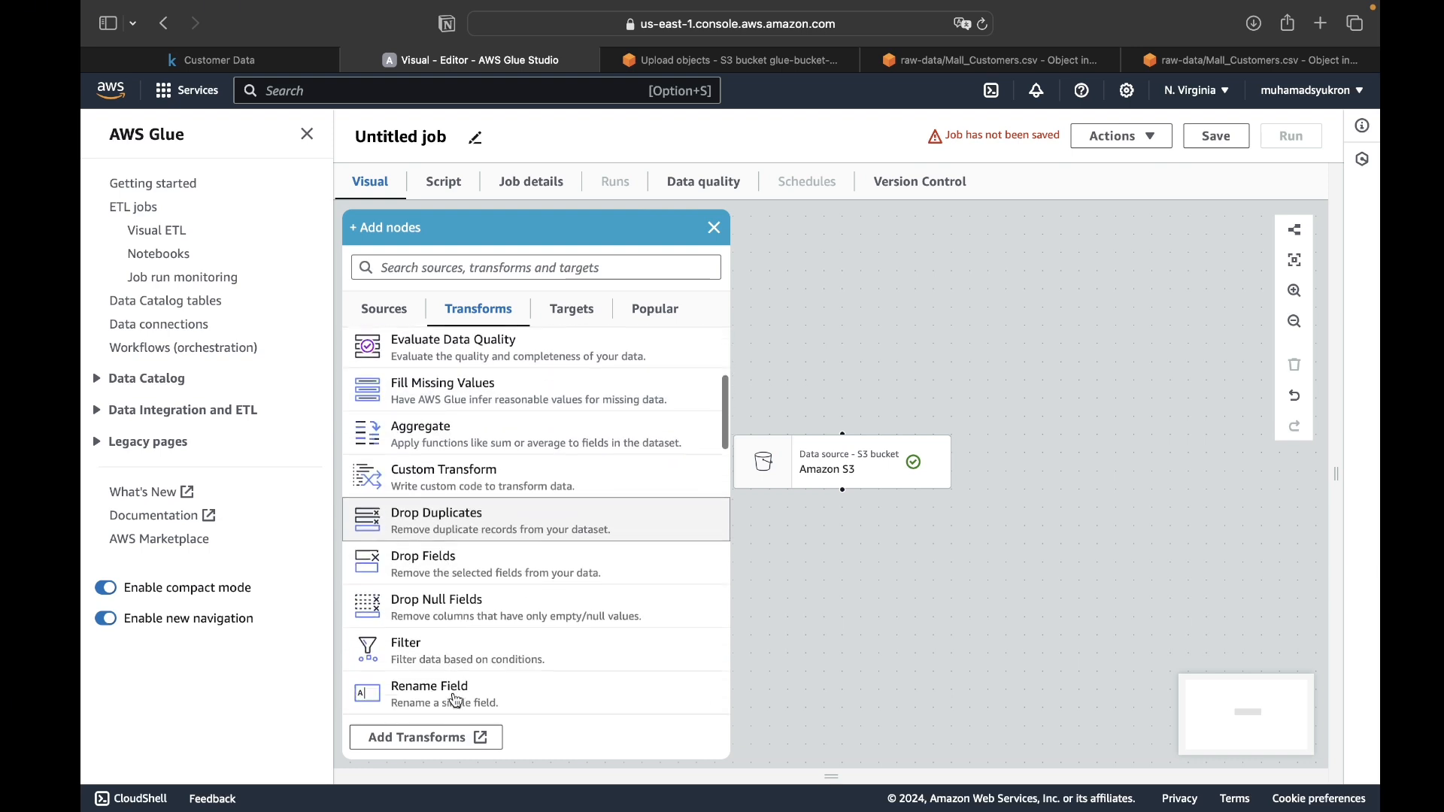
pyautogui.scroll(-2, 456, 701)
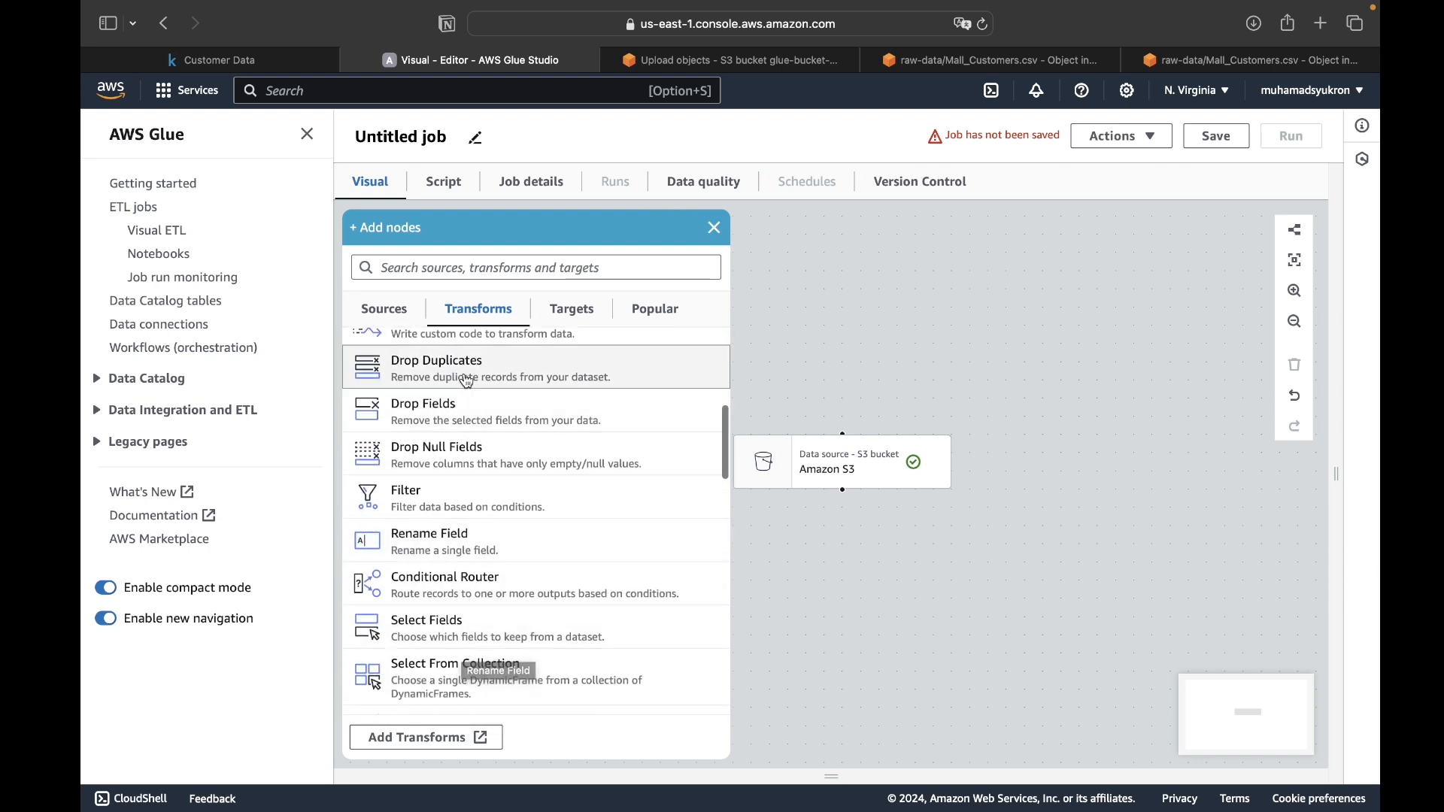
pyautogui.click(856, 561)
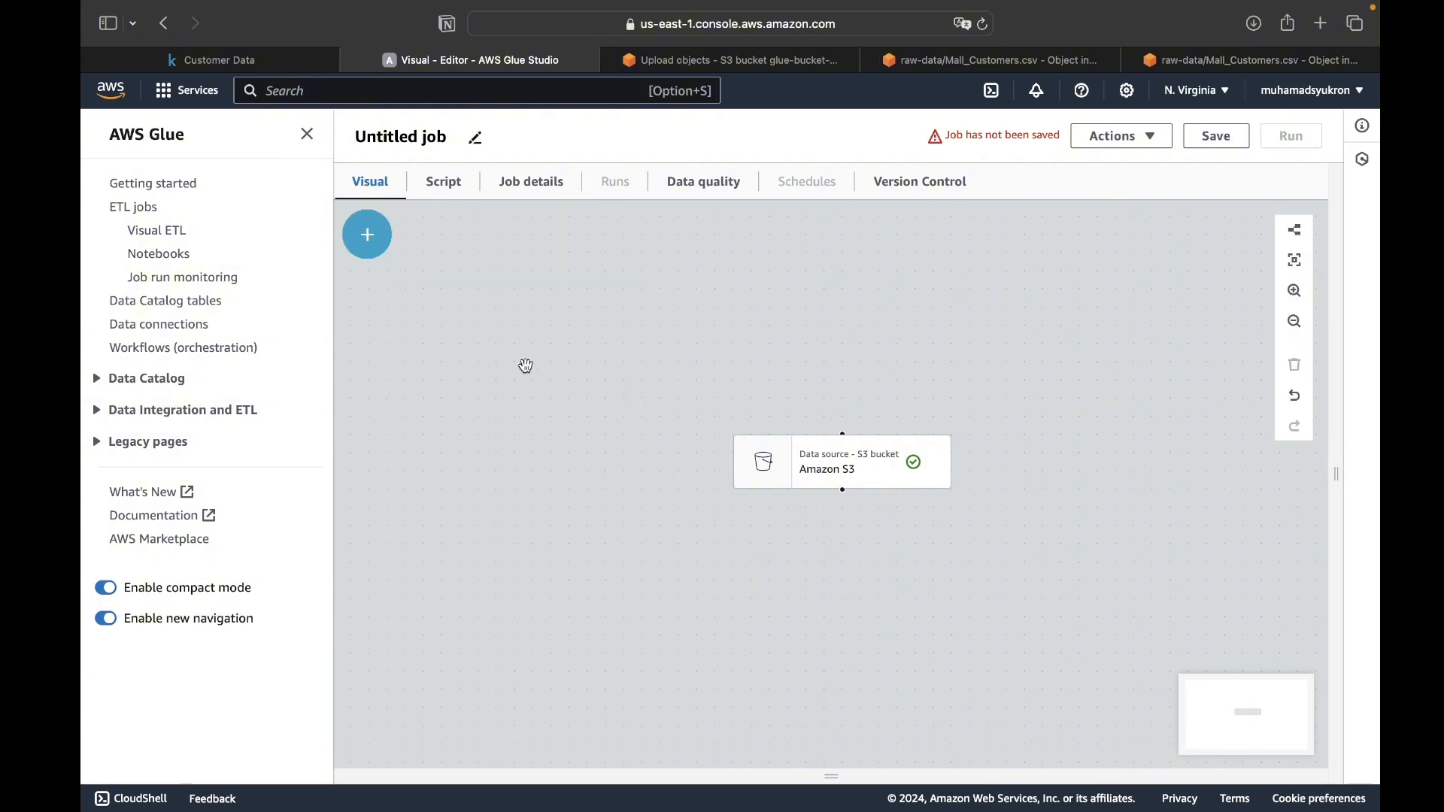
# - Add a Drop Duplicates transform and connect the Amazon S3 source's output to it
pyautogui.click(367, 235)
pyautogui.click(467, 369)
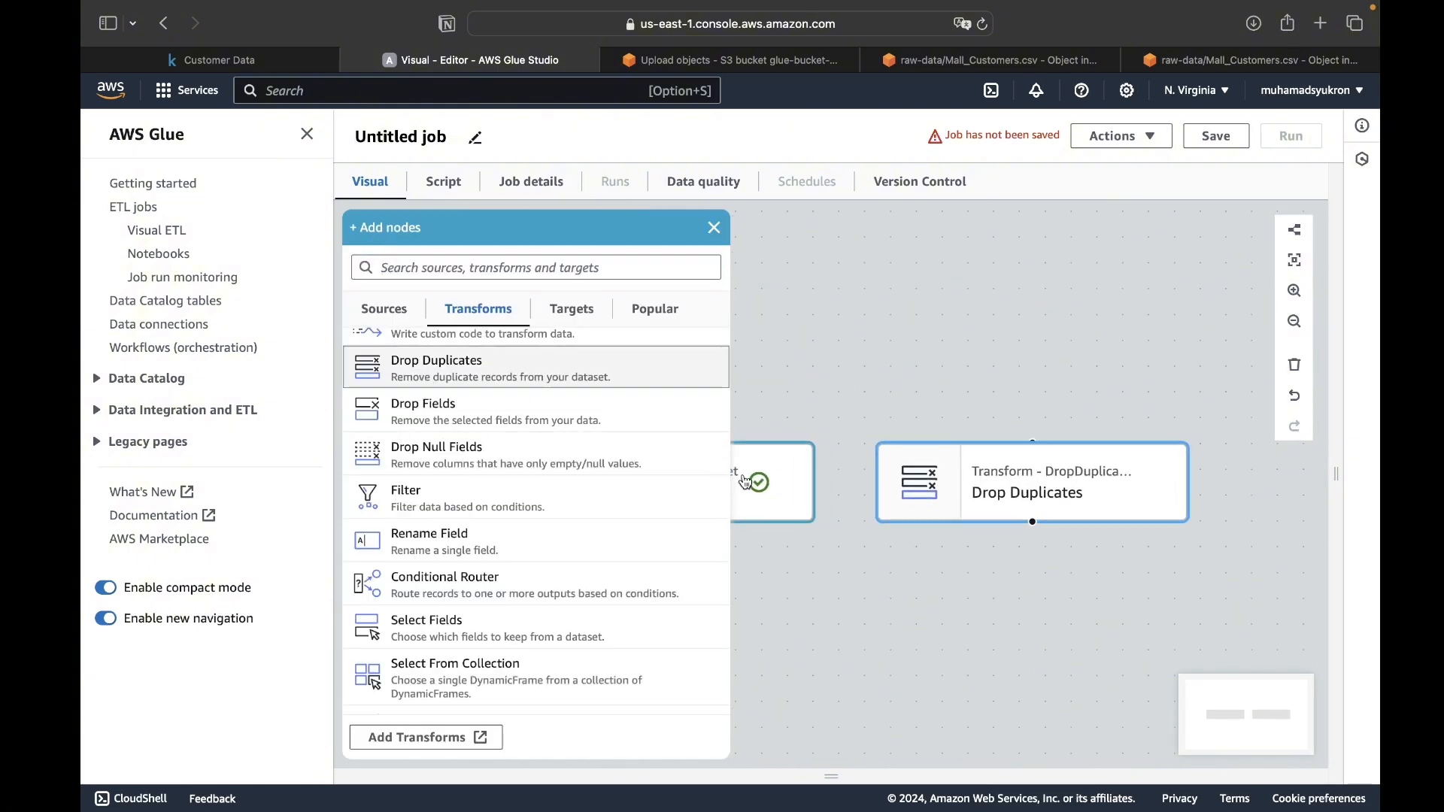
pyautogui.click(846, 570)
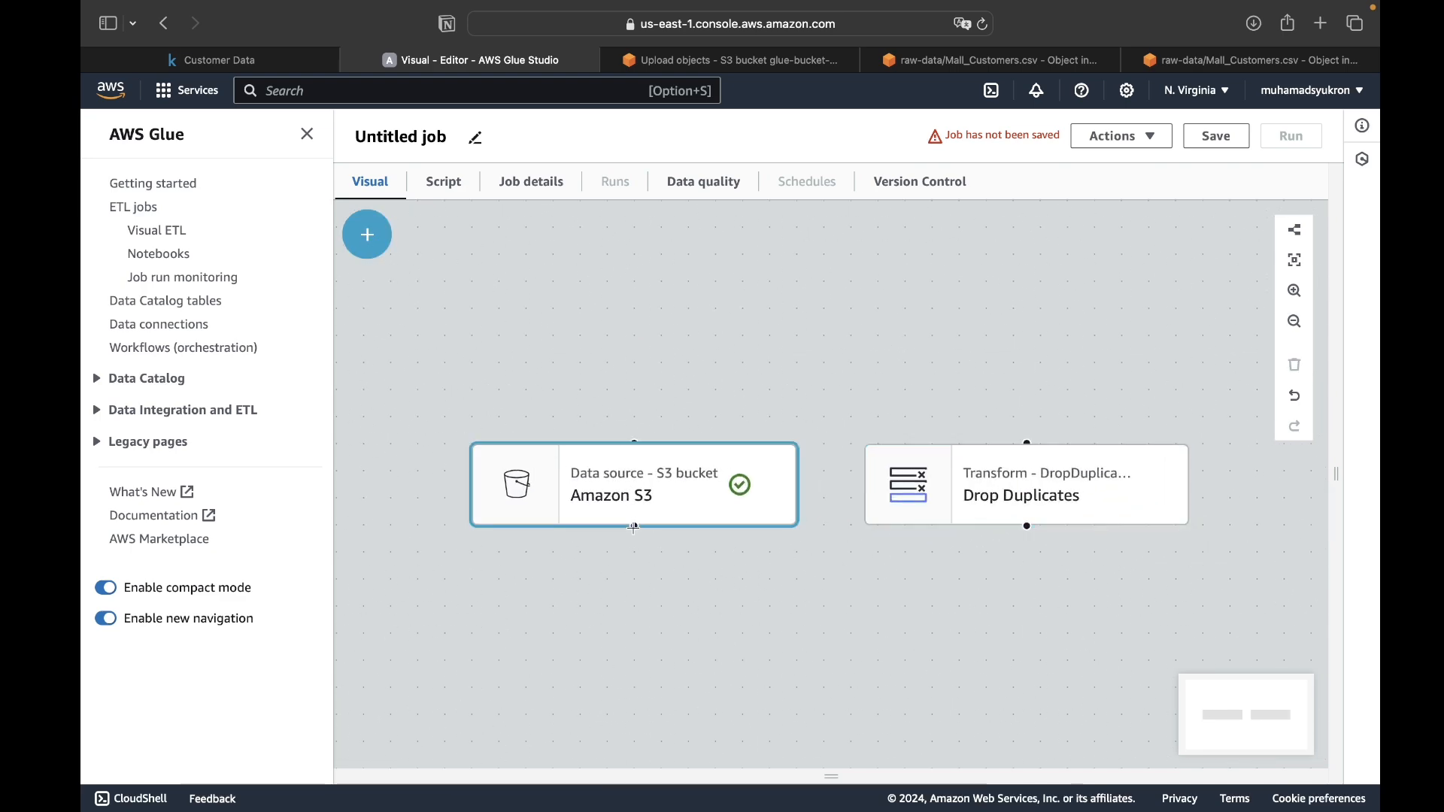
pyautogui.moveTo(634, 527); pyautogui.dragTo(1027, 443)
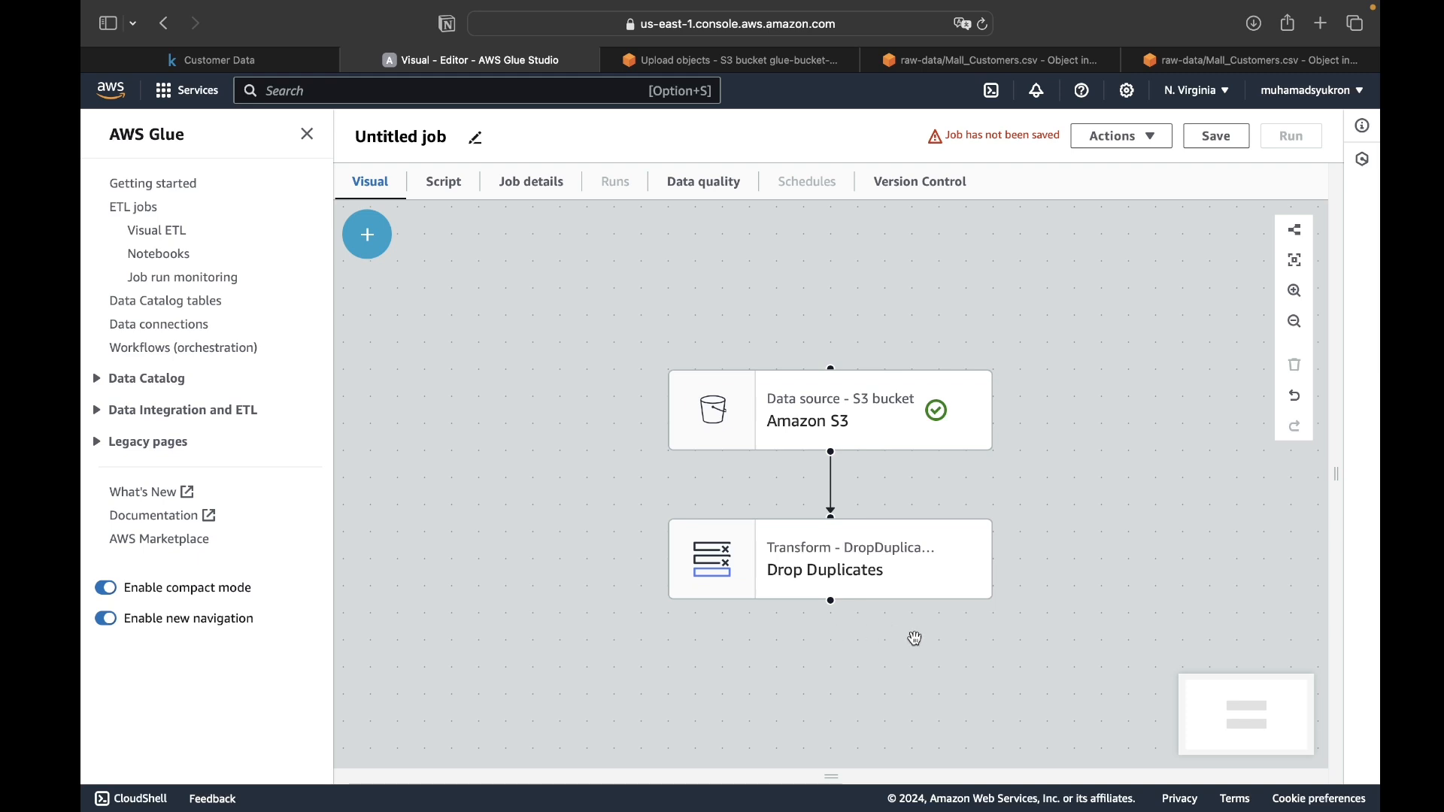
# - Configure Drop Duplicates to match specific keys, using CustomerID as the field for matching rows
pyautogui.click(847, 575)
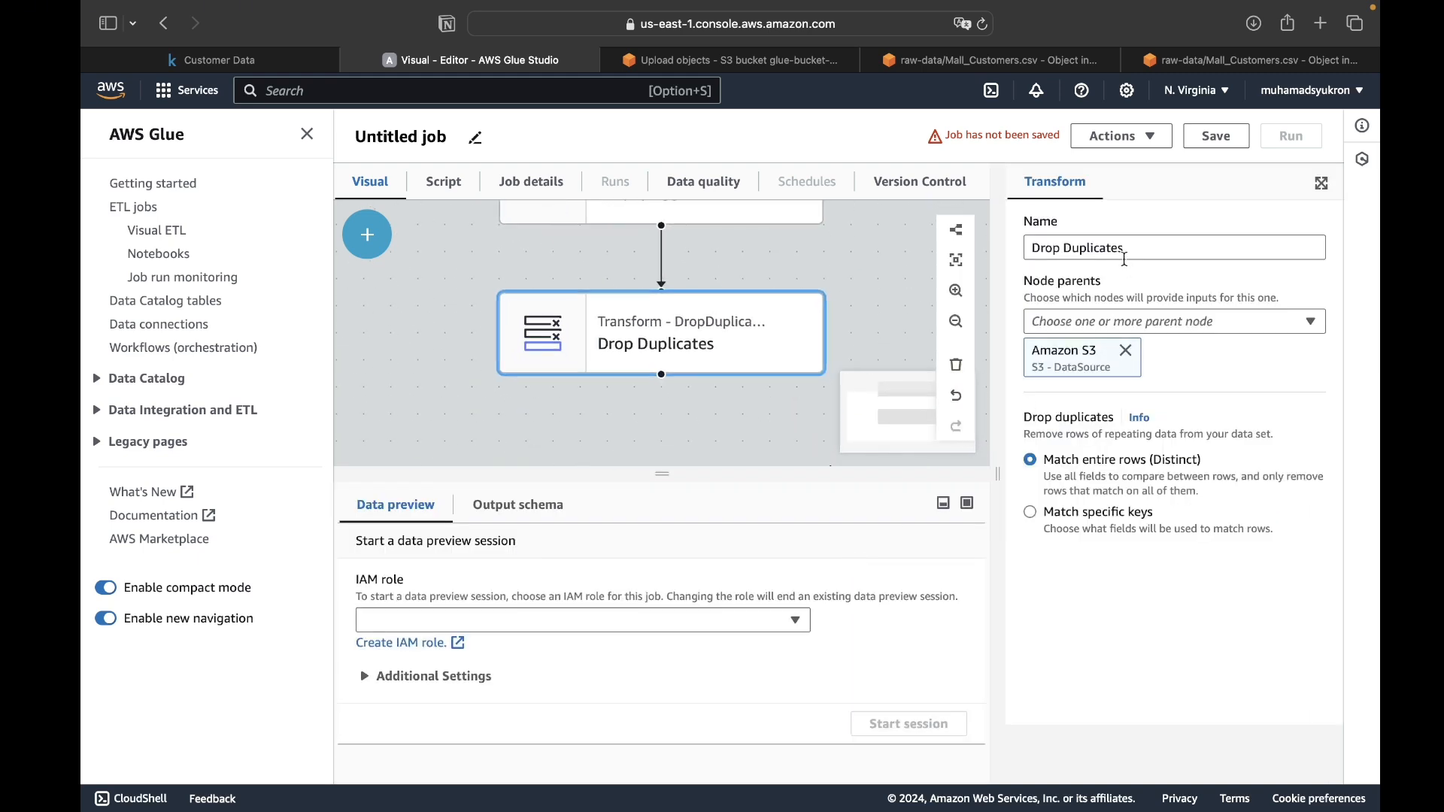
pyautogui.click(1128, 322)
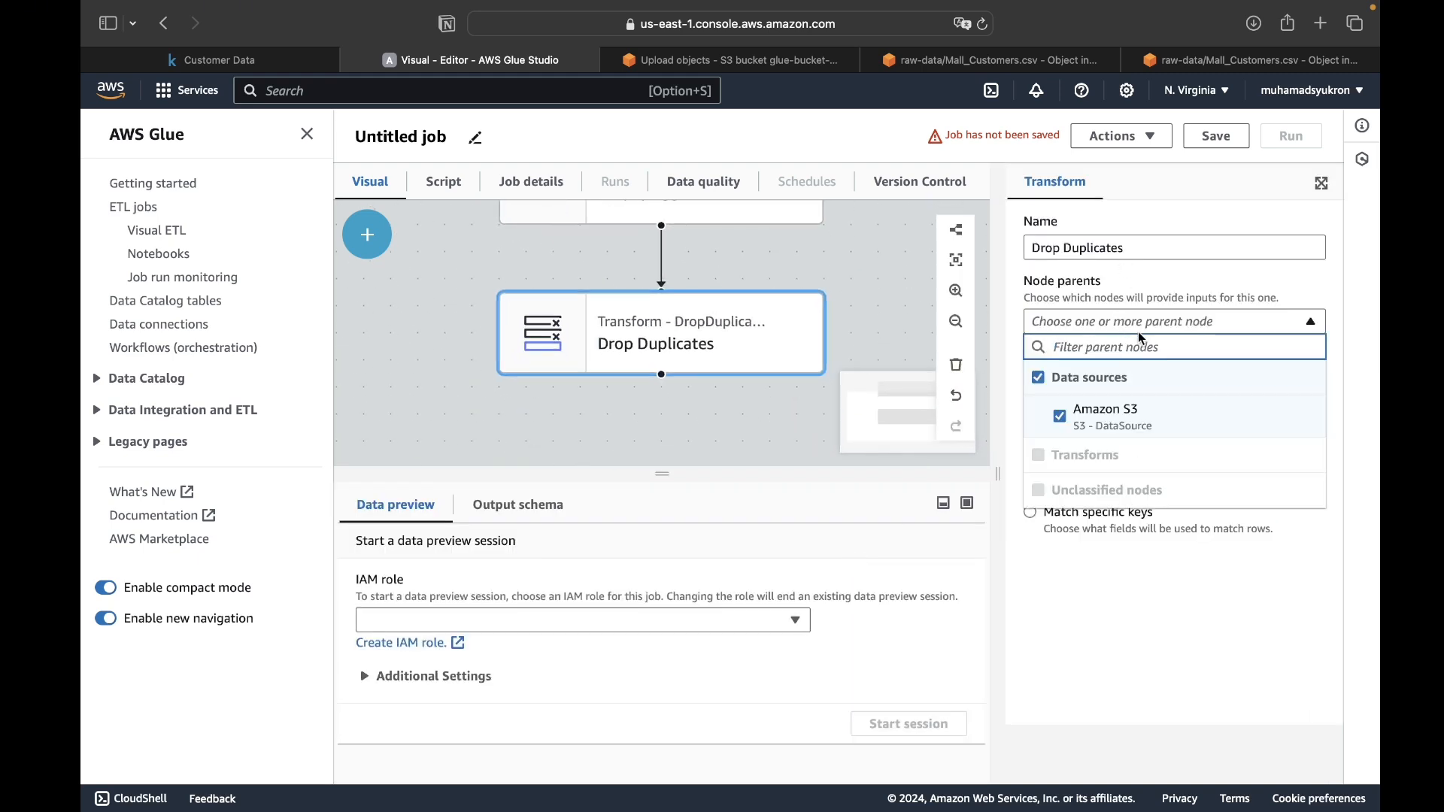
pyautogui.click(1138, 331)
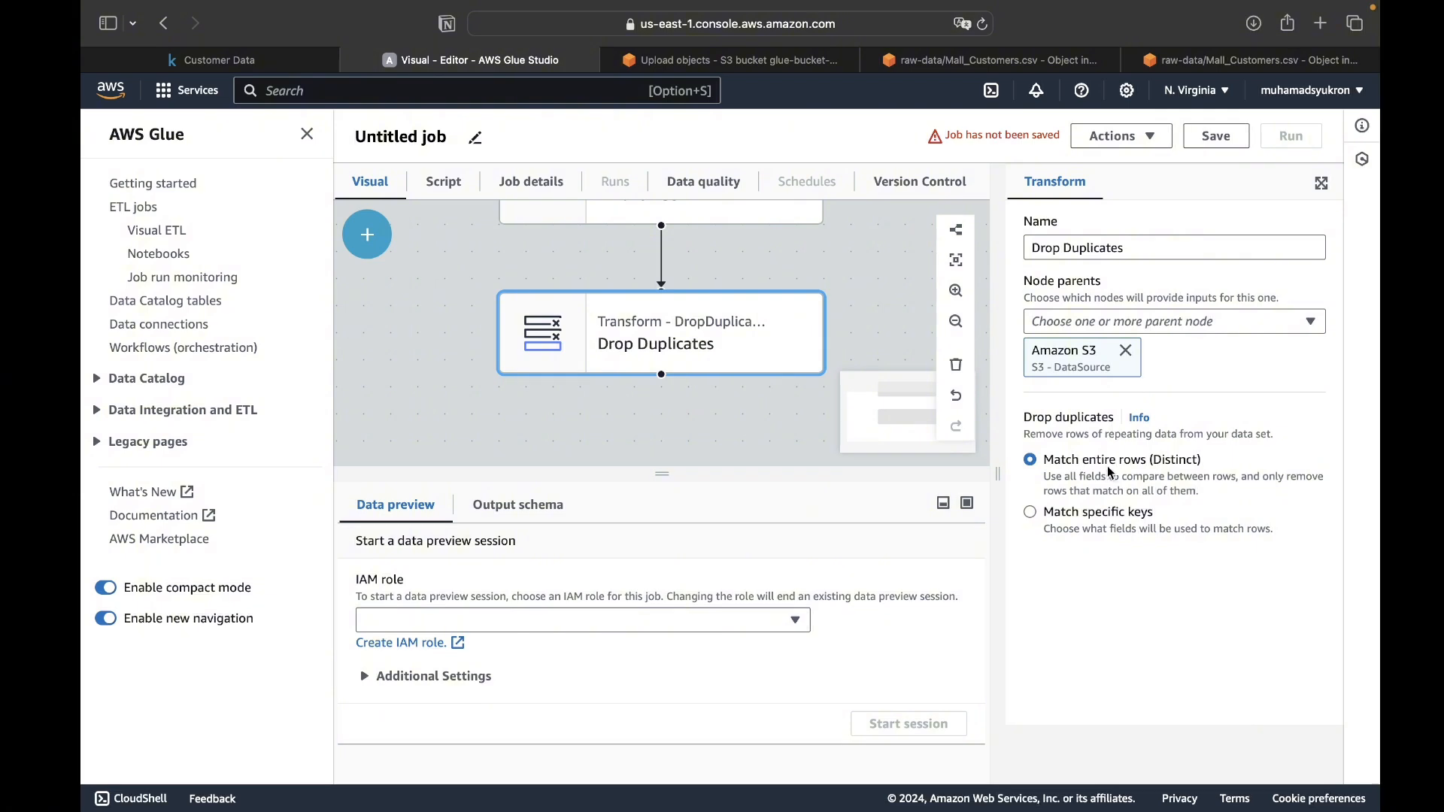
pyautogui.click(1119, 605)
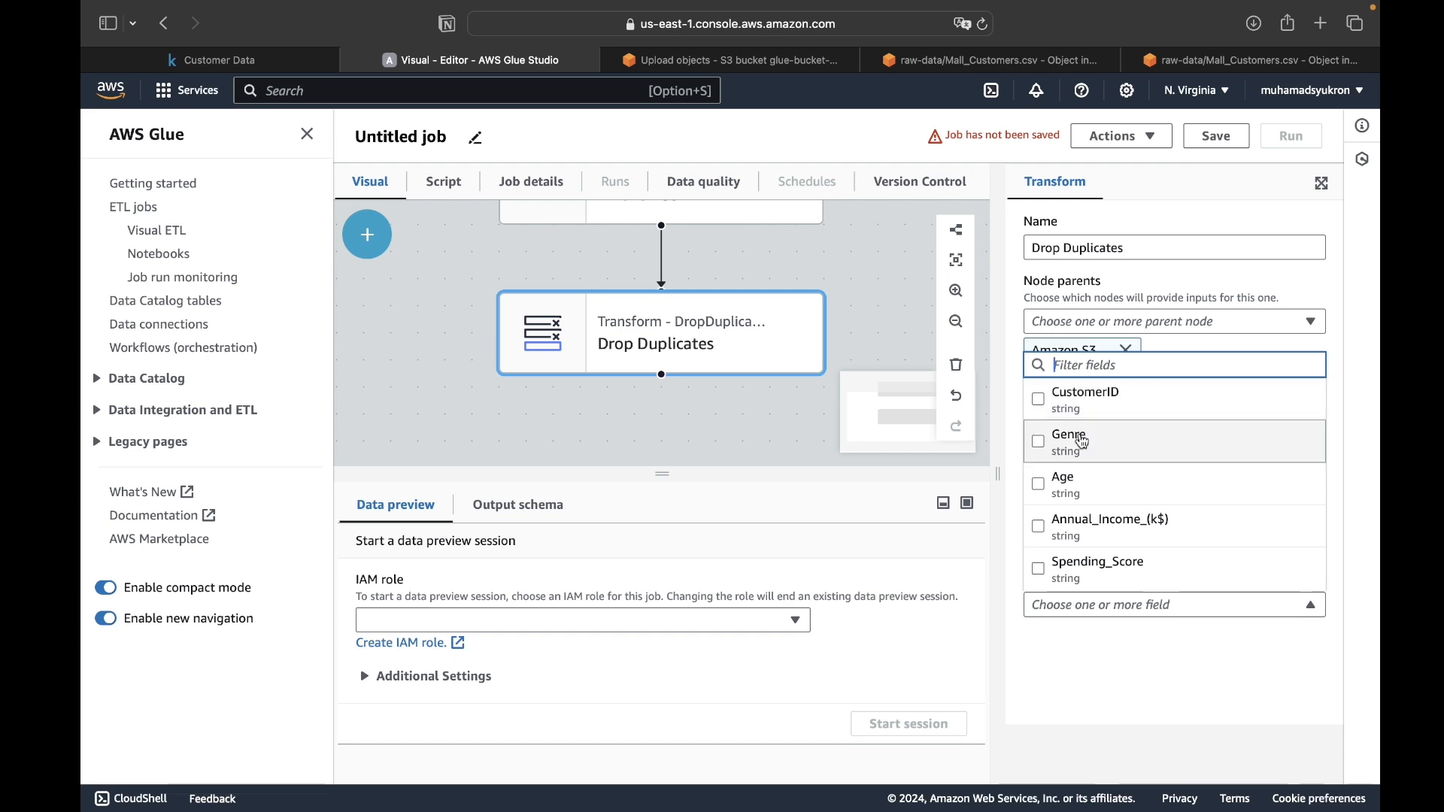
pyautogui.click(1069, 389)
pyautogui.click(1133, 681)
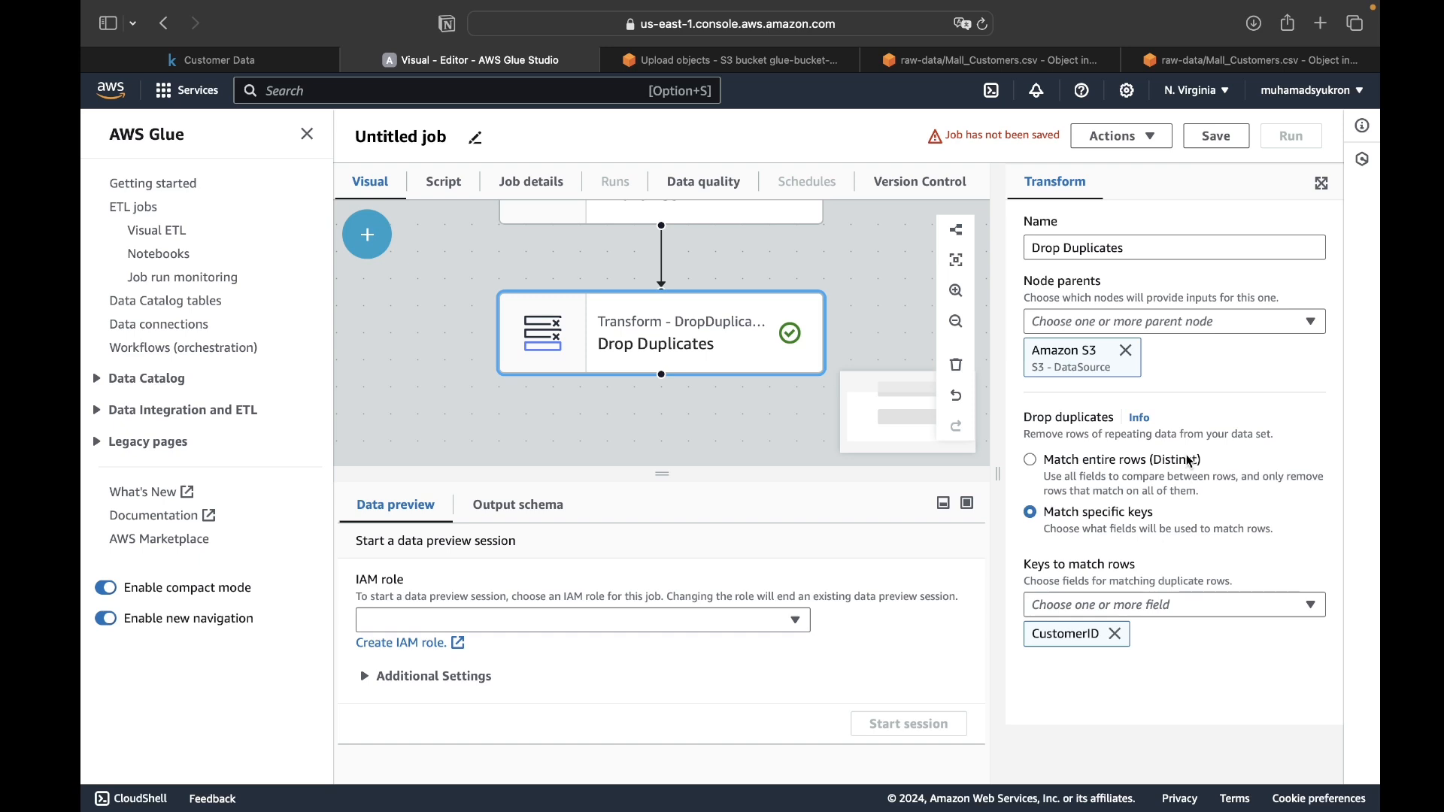
# - Check the IAM roles available for the data preview session and open the IAM console for creating a role
pyautogui.click(691, 620)
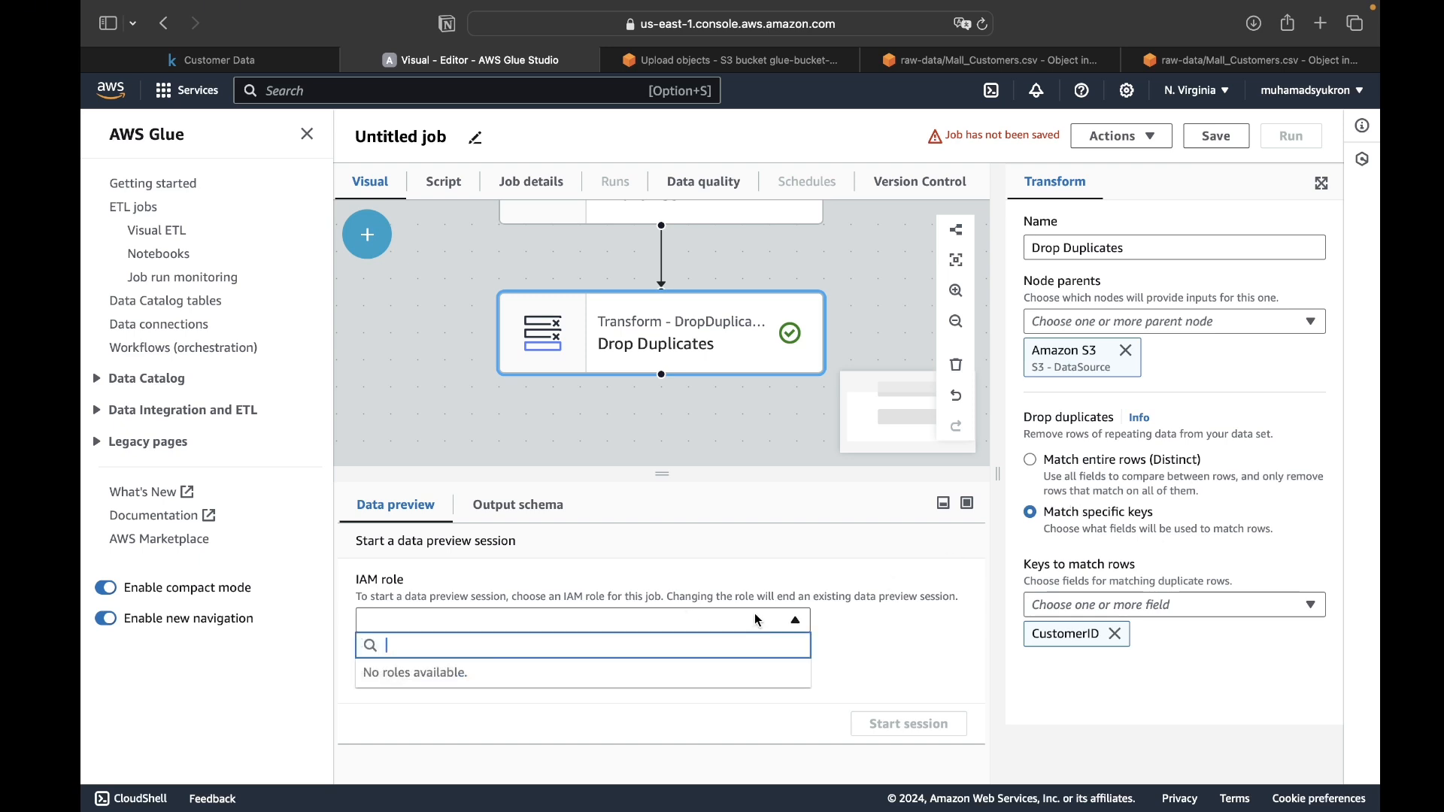
pyautogui.click(767, 619)
pyautogui.click(422, 648)
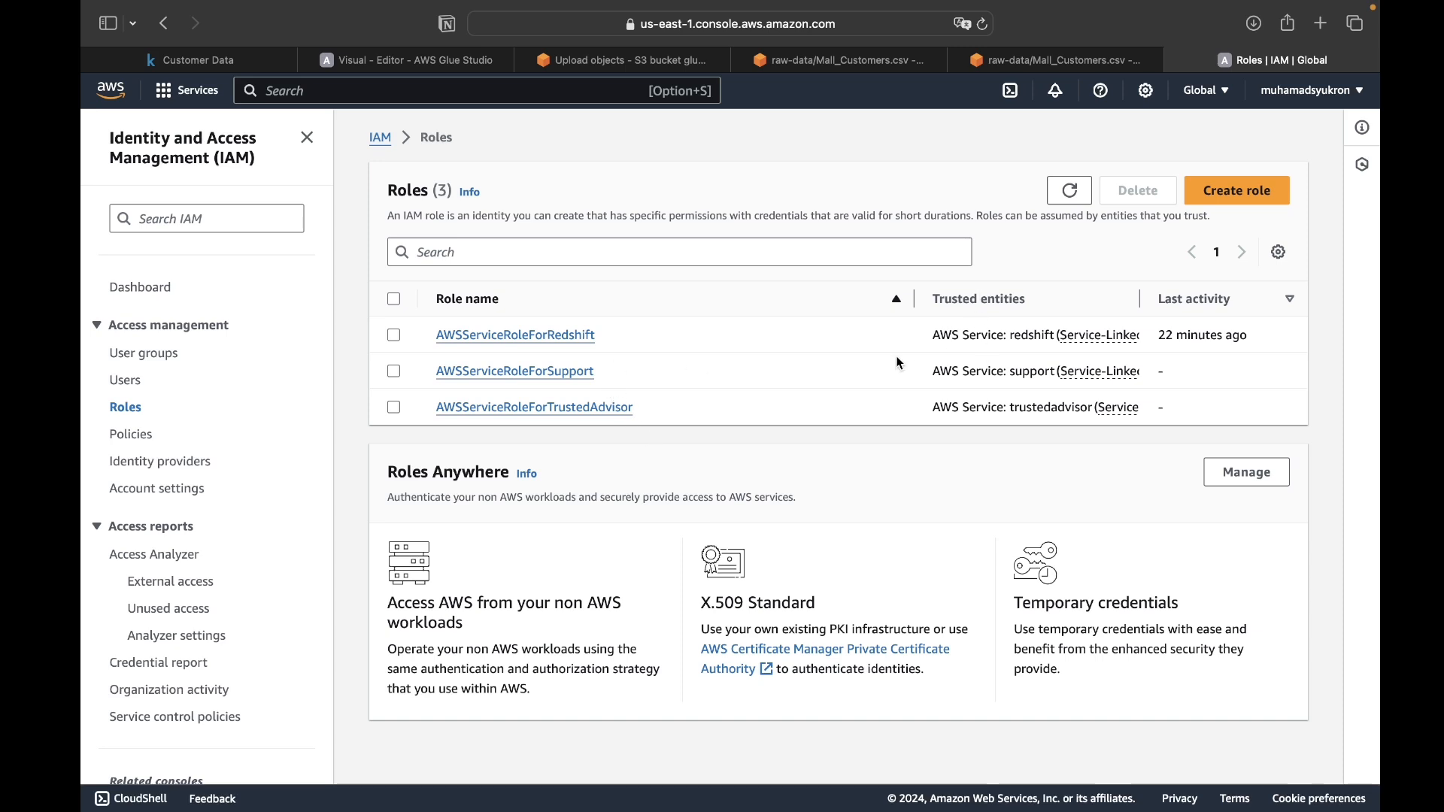
# - Start a new IAM role with AWS service as the trusted entity type and Glue as the use case
pyautogui.click(1239, 201)
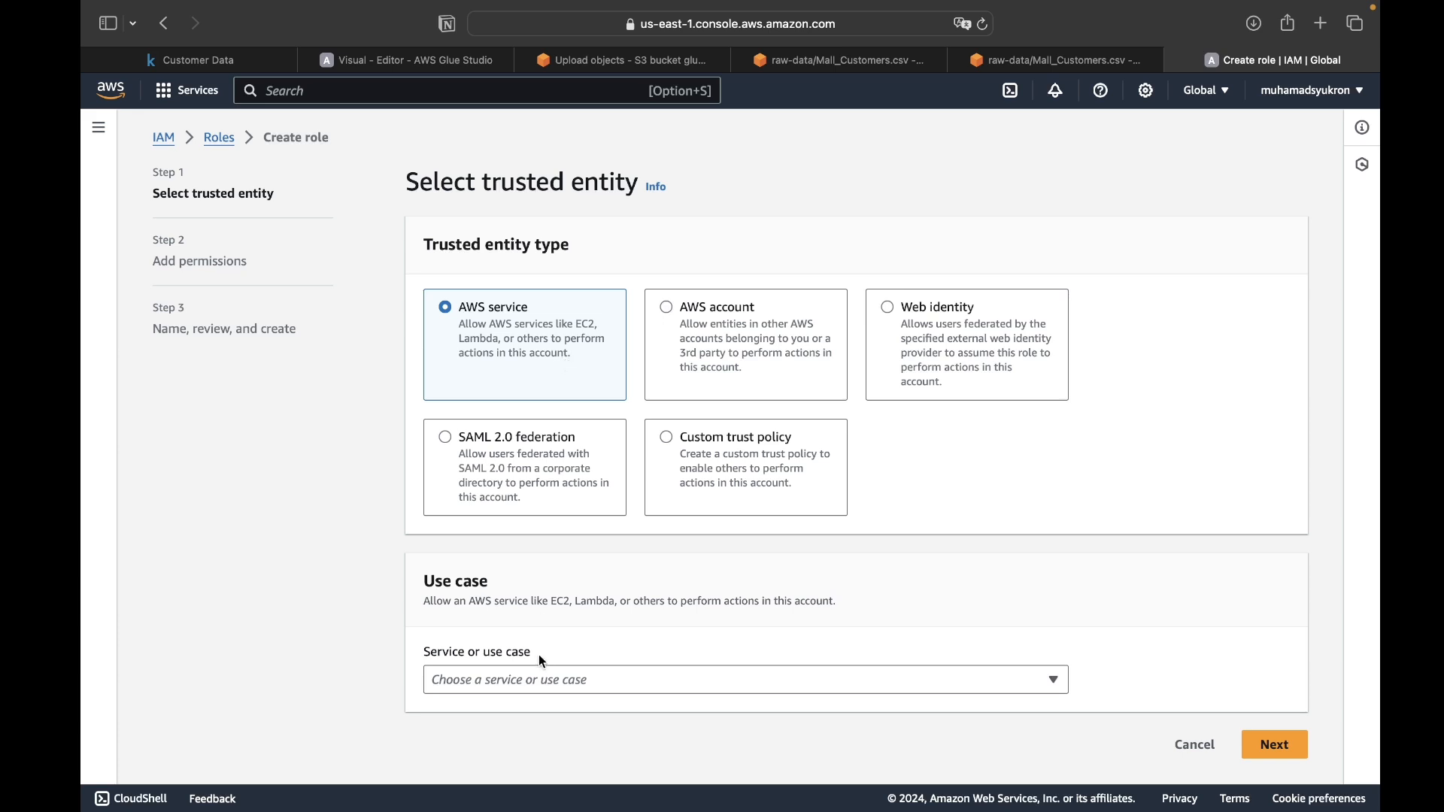
pyautogui.click(549, 683)
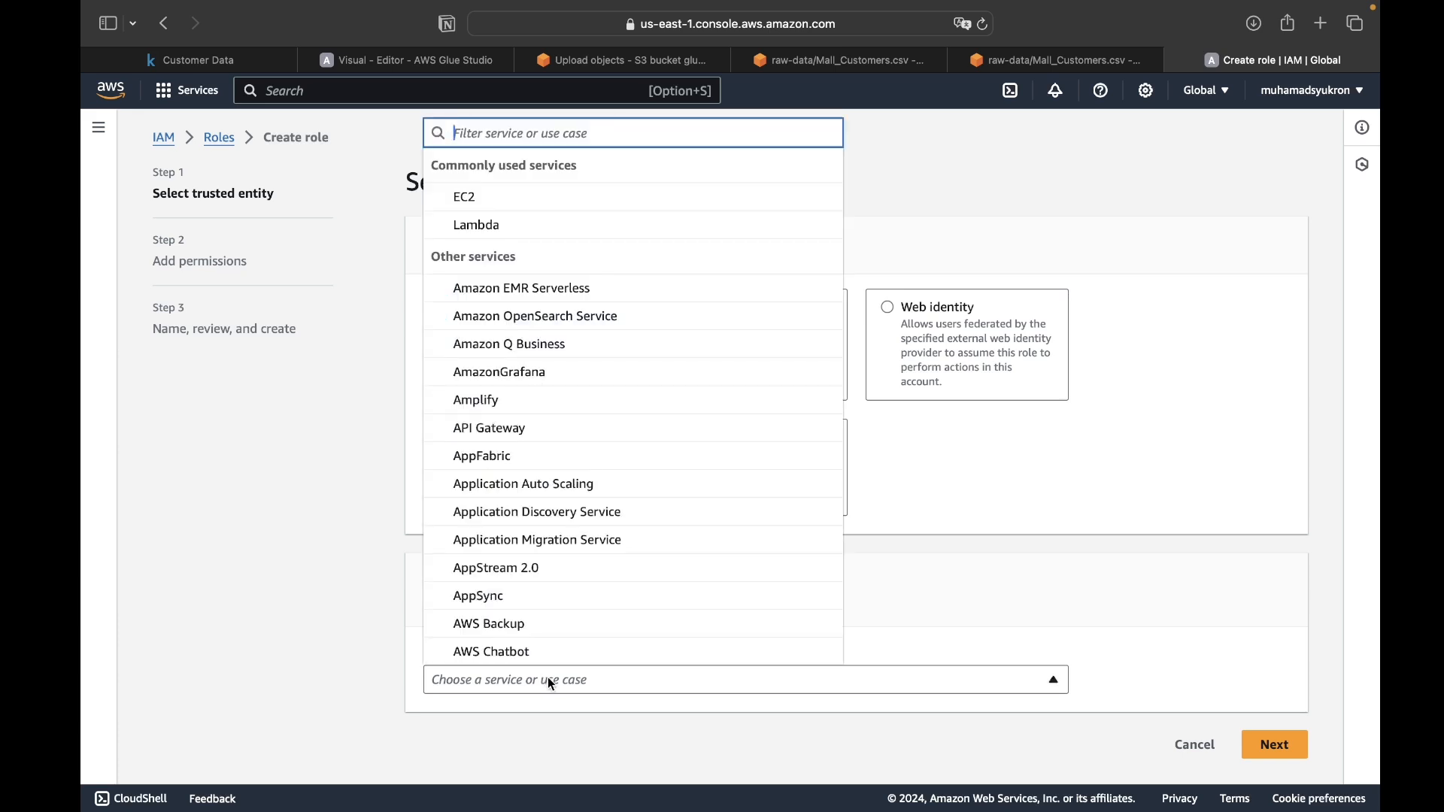
pyautogui.write('glu')
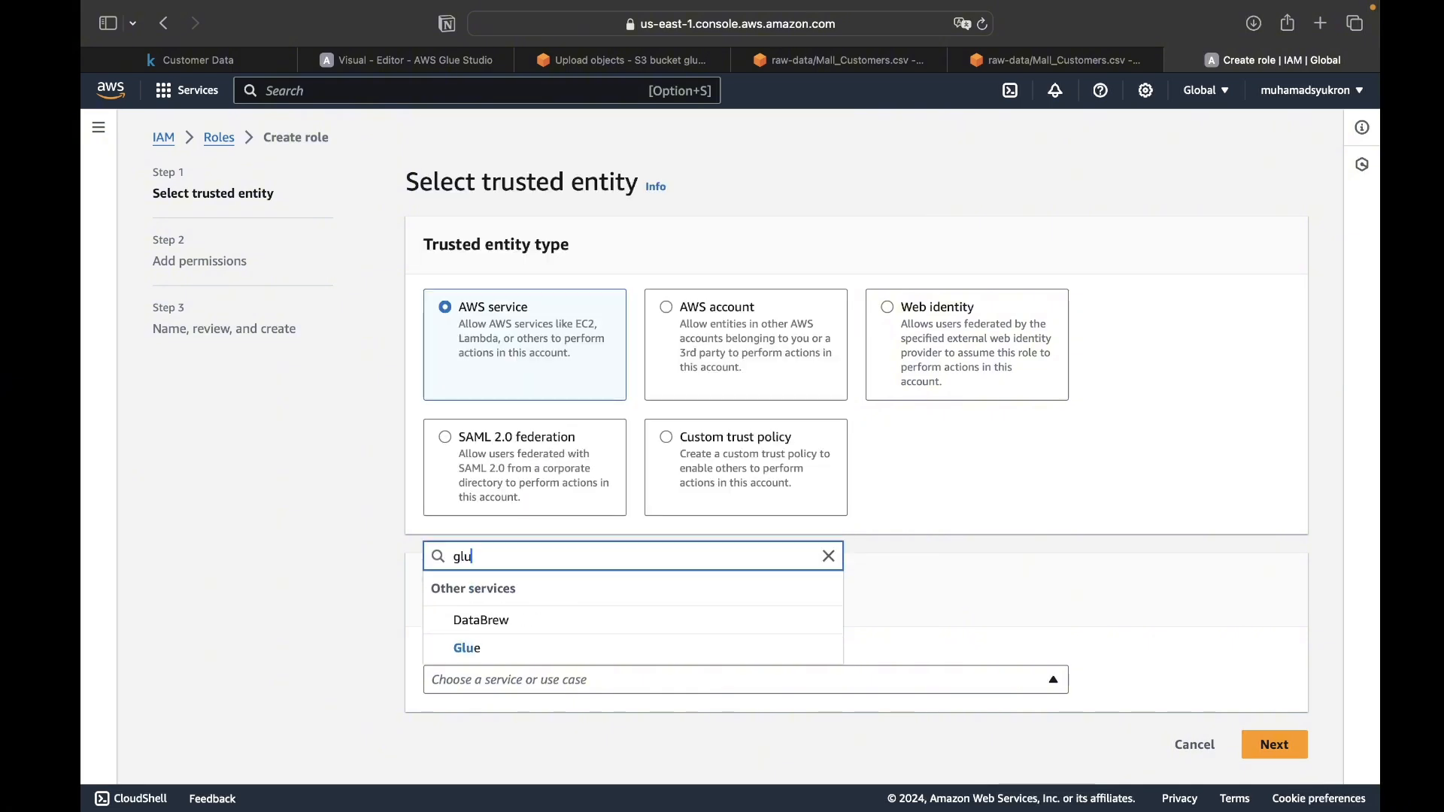
pyautogui.click(565, 648)
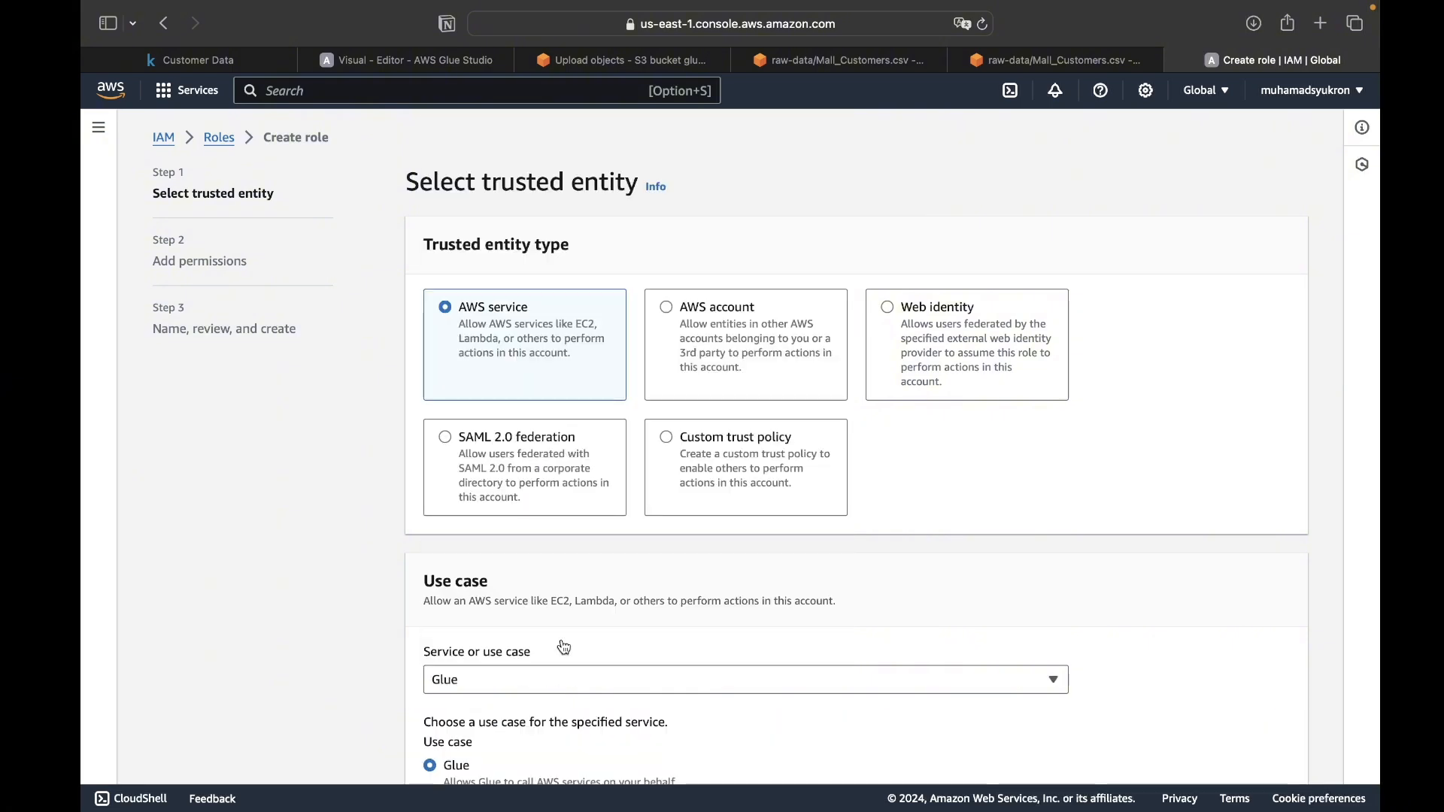
pyautogui.scroll(-2, 600, 662)
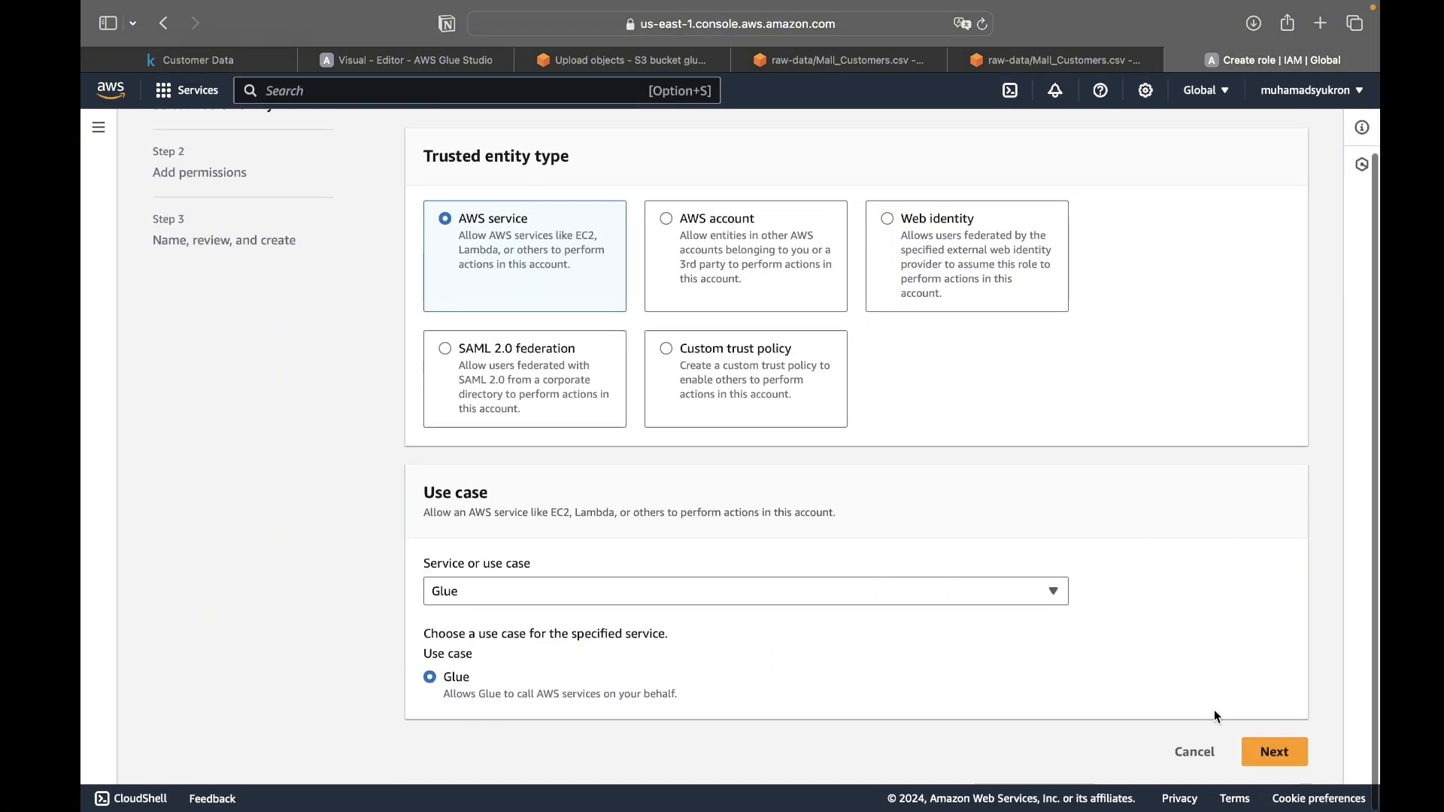
pyautogui.click(1272, 752)
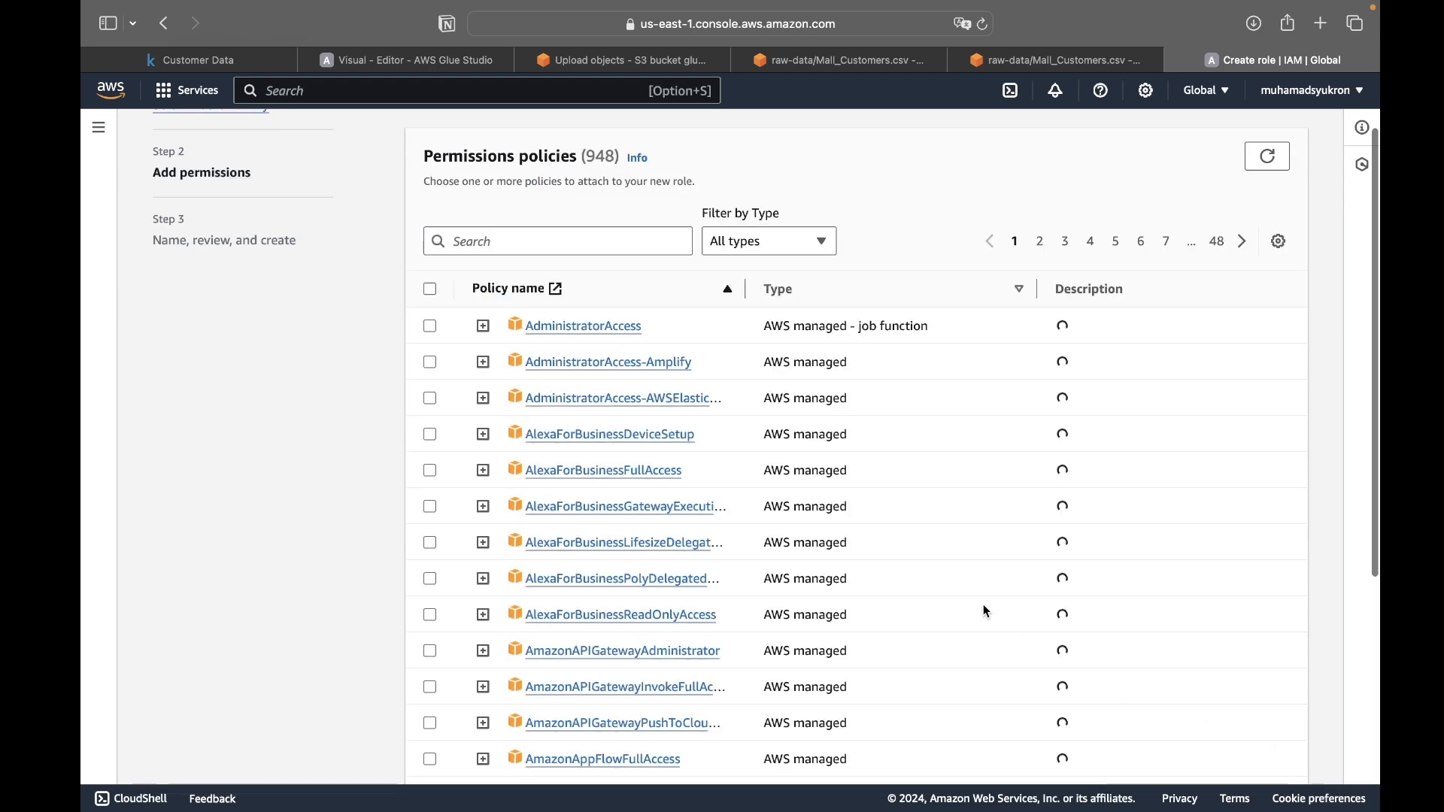
# - Filter the permissions policies by "glue" and select AWSGlueConsoleFullAccess for the new role
pyautogui.click(554, 242)
pyautogui.write('glue')
pyautogui.scroll(2, 546, 502)
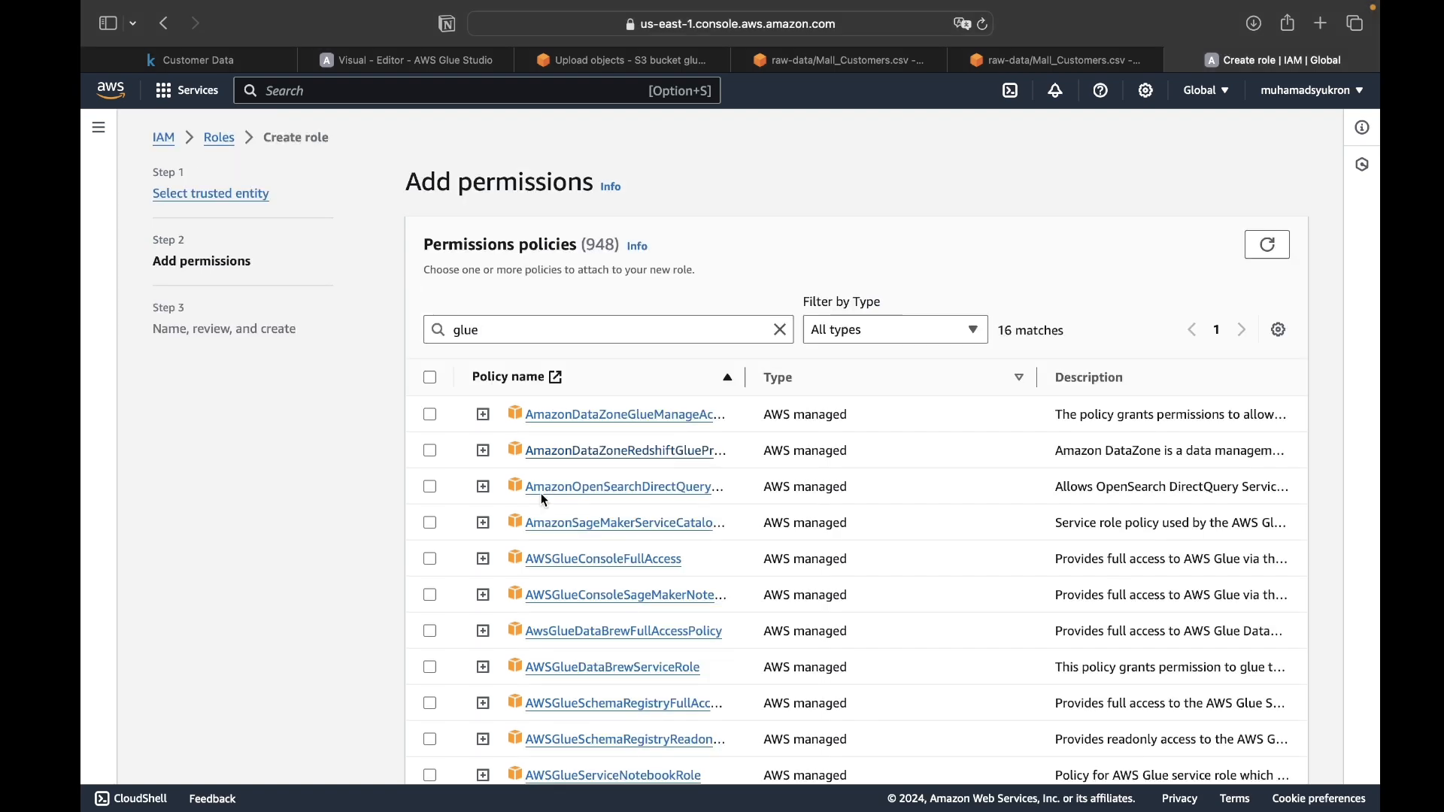
pyautogui.click(588, 329)
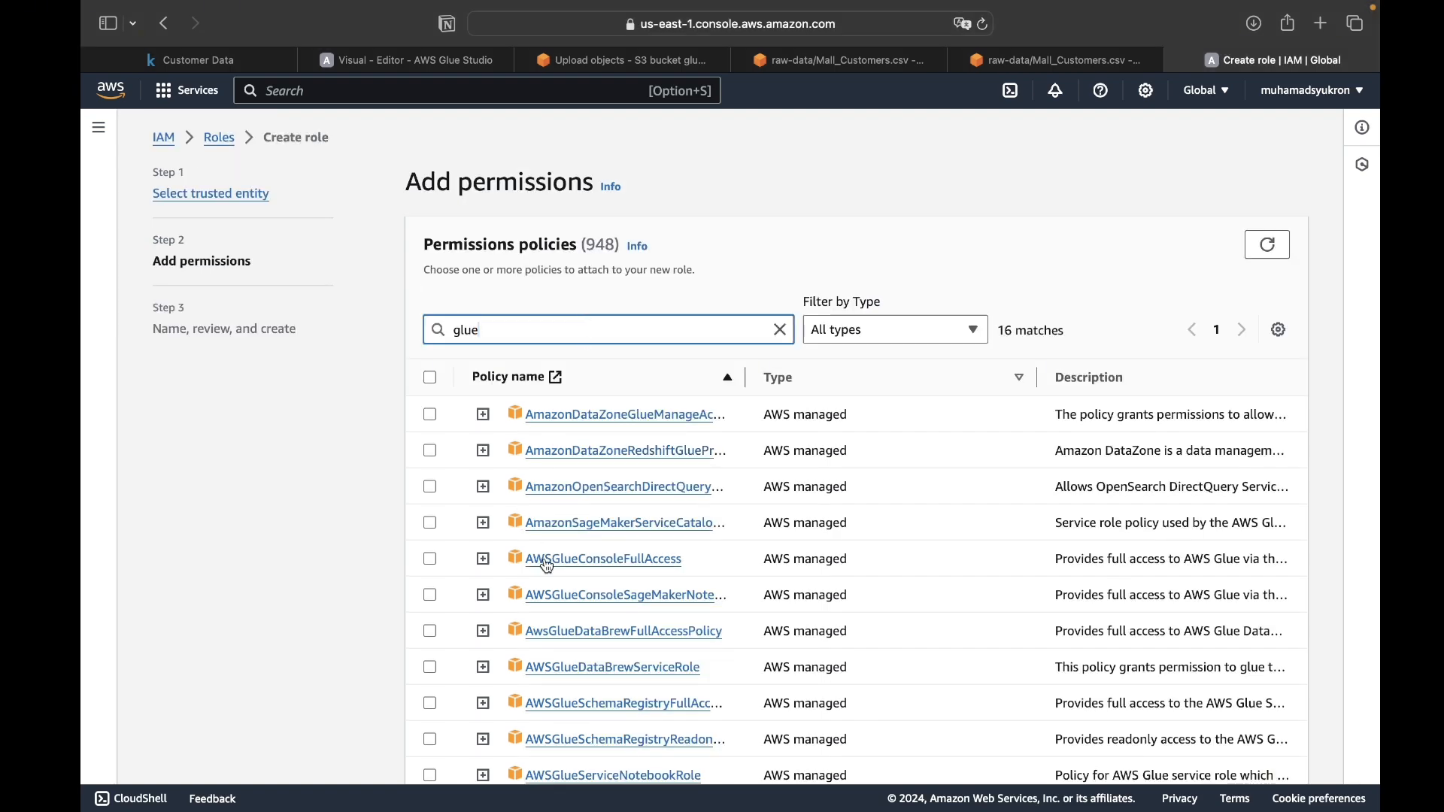
pyautogui.click(432, 561)
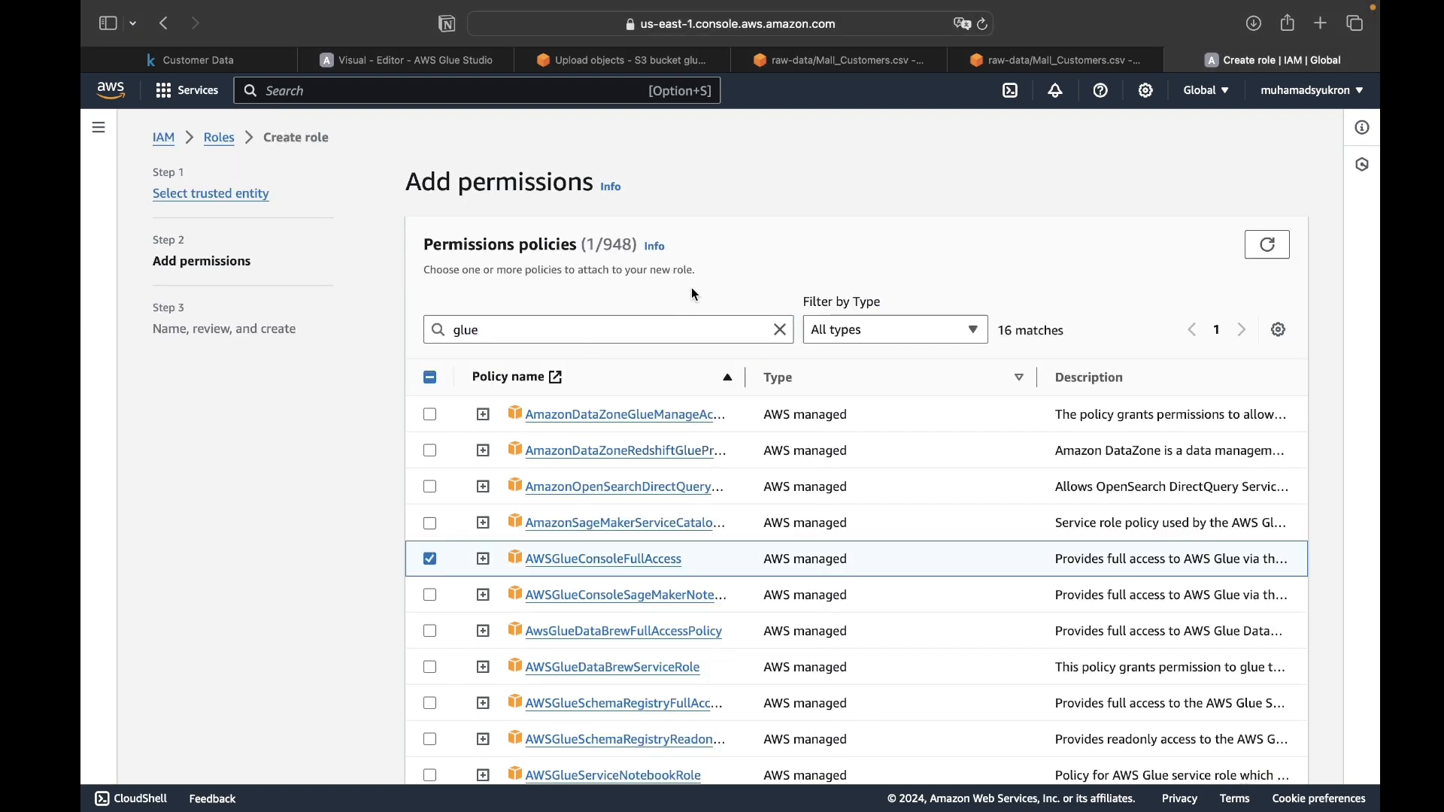
# - Filter the policies by "s3", add AmazonS3FullAccess to the role and continue to its naming and review stage
pyautogui.click(781, 330)
pyautogui.write('s3')
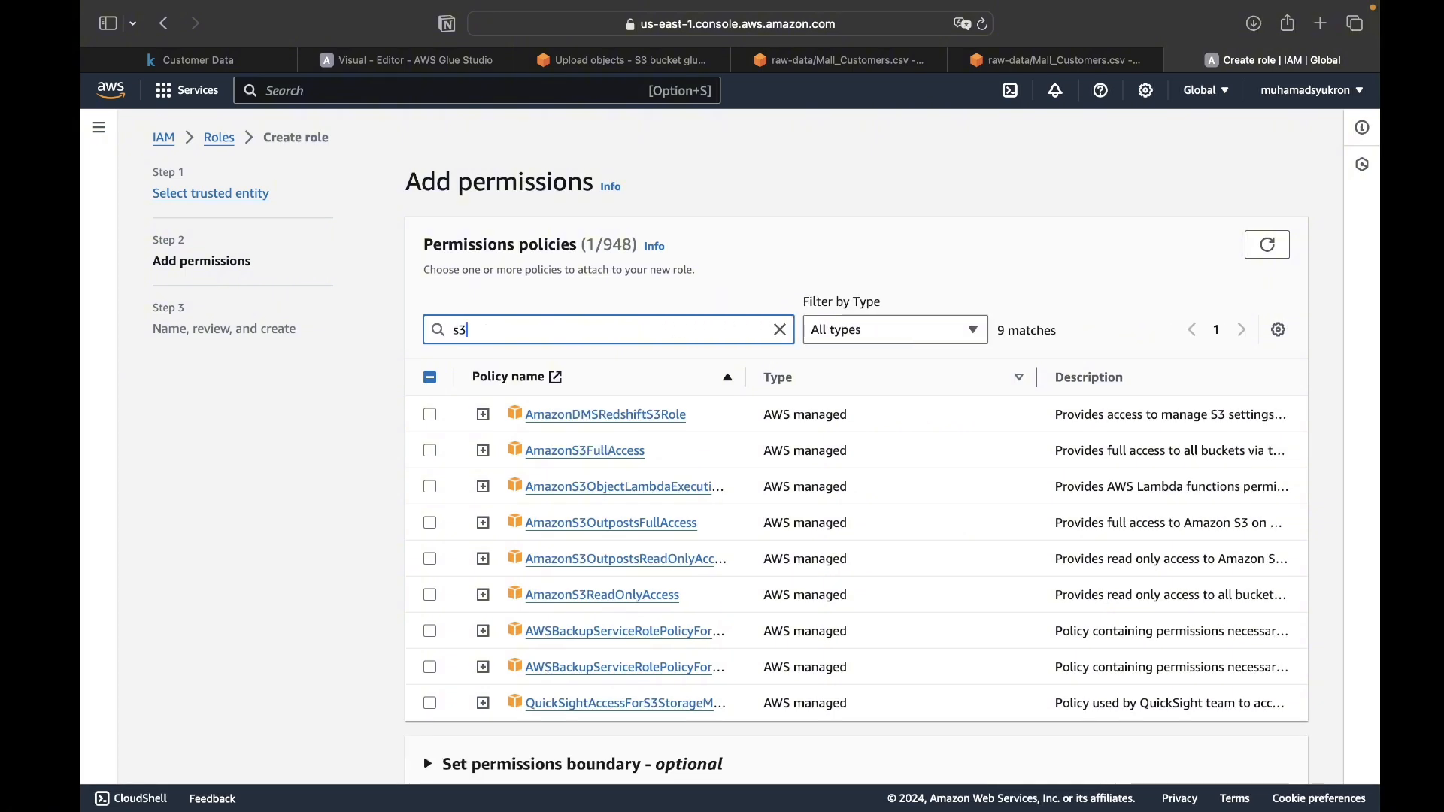
pyautogui.click(430, 451)
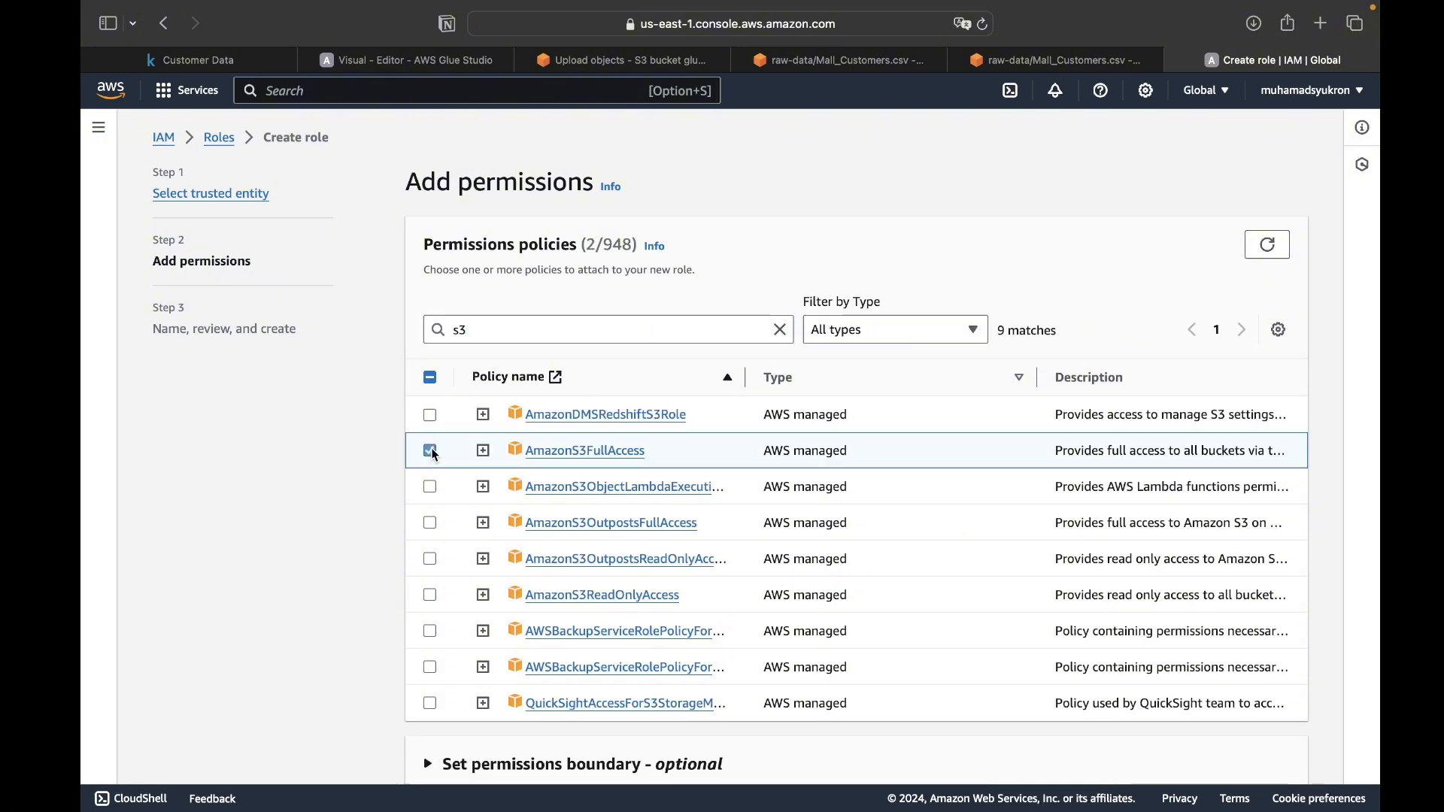
pyautogui.click(619, 331)
pyautogui.press('BackSpace')
pyautogui.press('BackSpace')
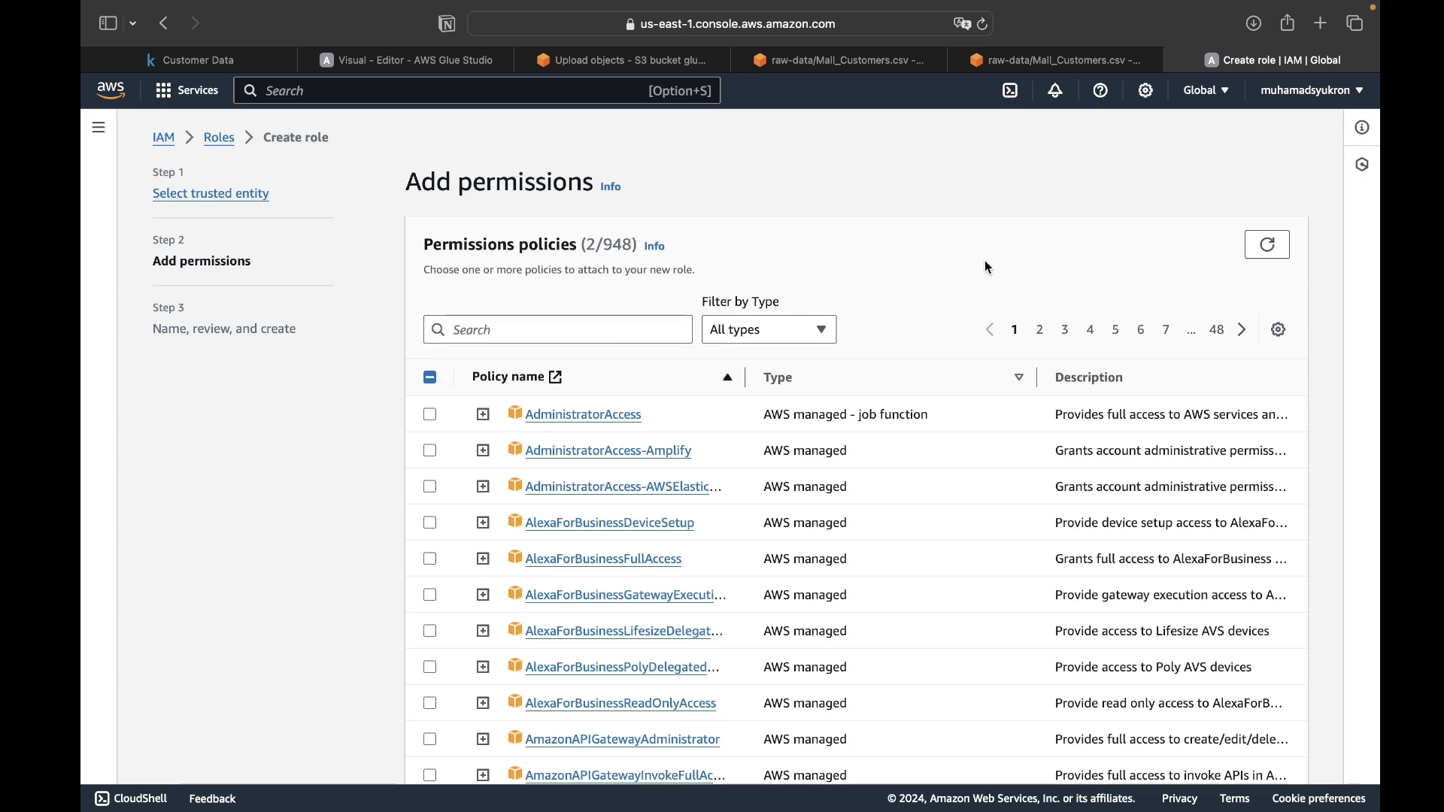
pyautogui.scroll(-6, 986, 264)
pyautogui.click(1290, 755)
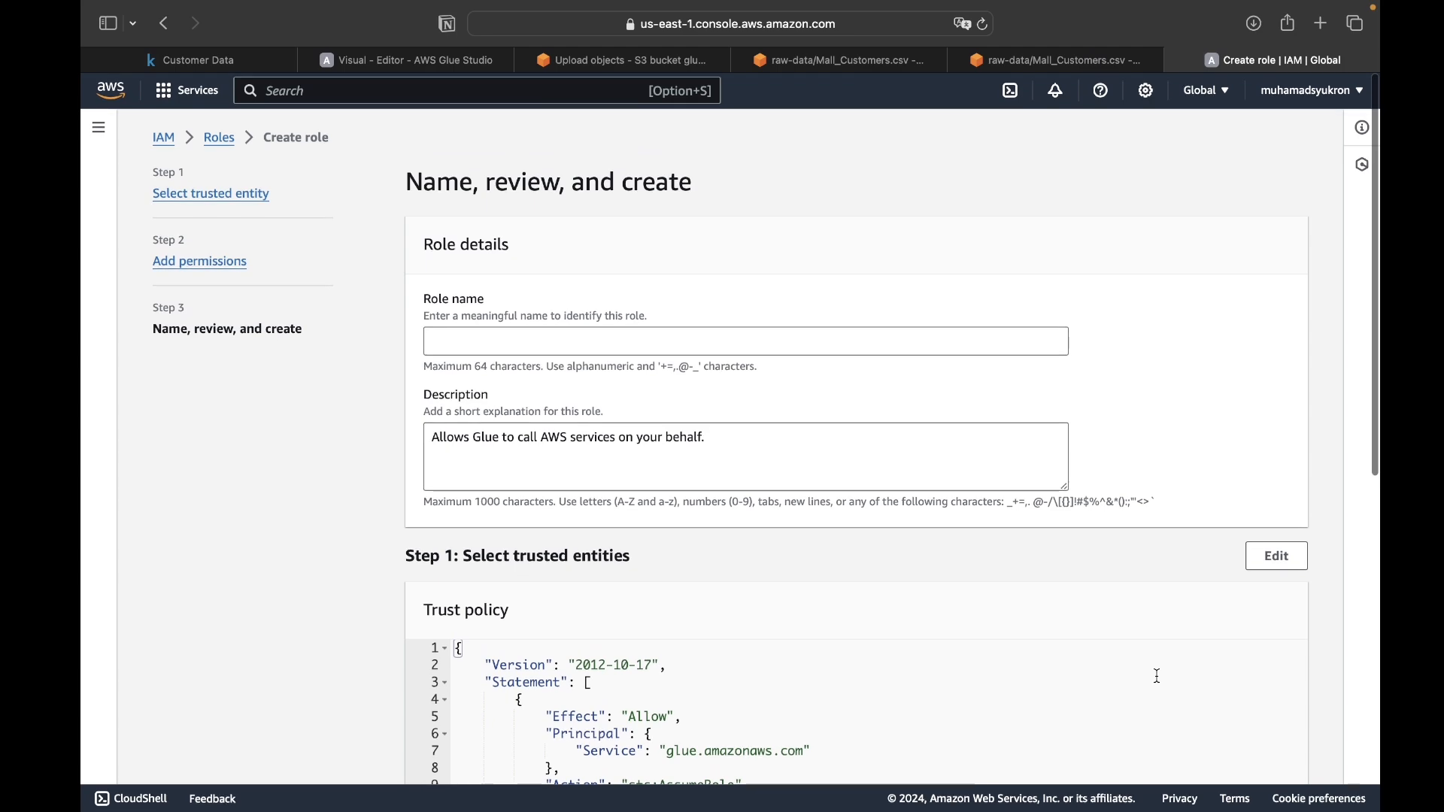
# - Name the role glue-tutorial, create it and select it in the roles list
pyautogui.write('f')
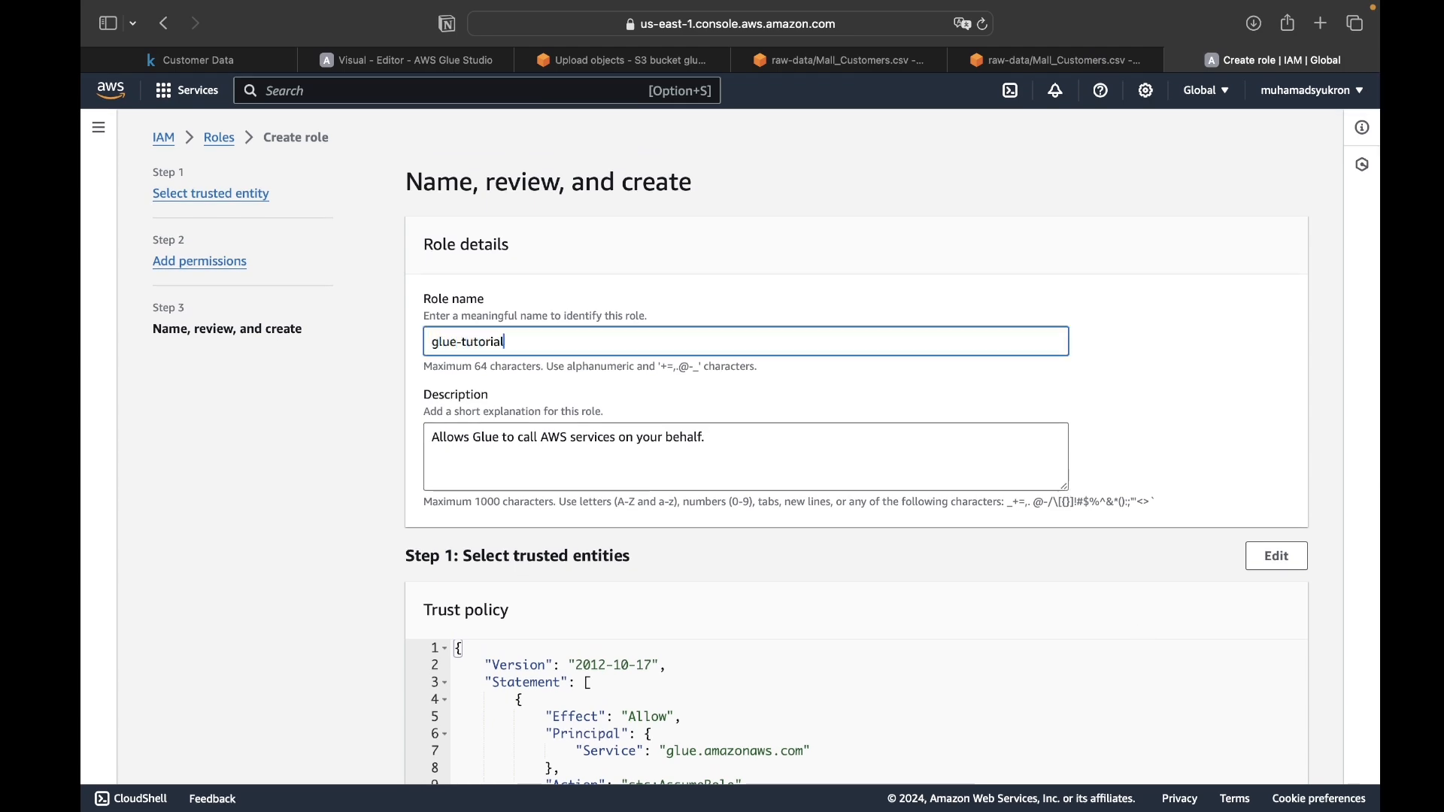
pyautogui.scroll(-8, 573, 456)
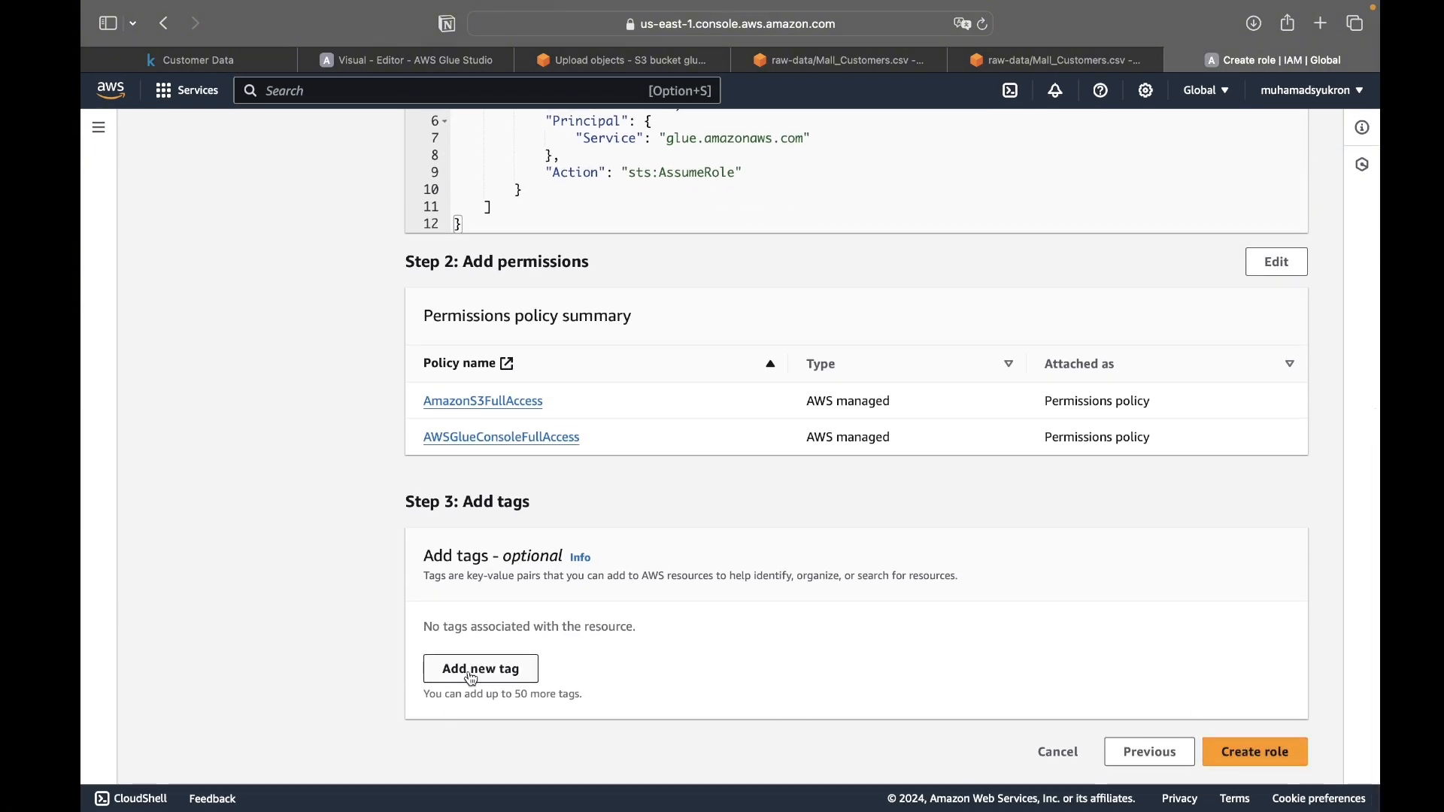
pyautogui.click(1231, 755)
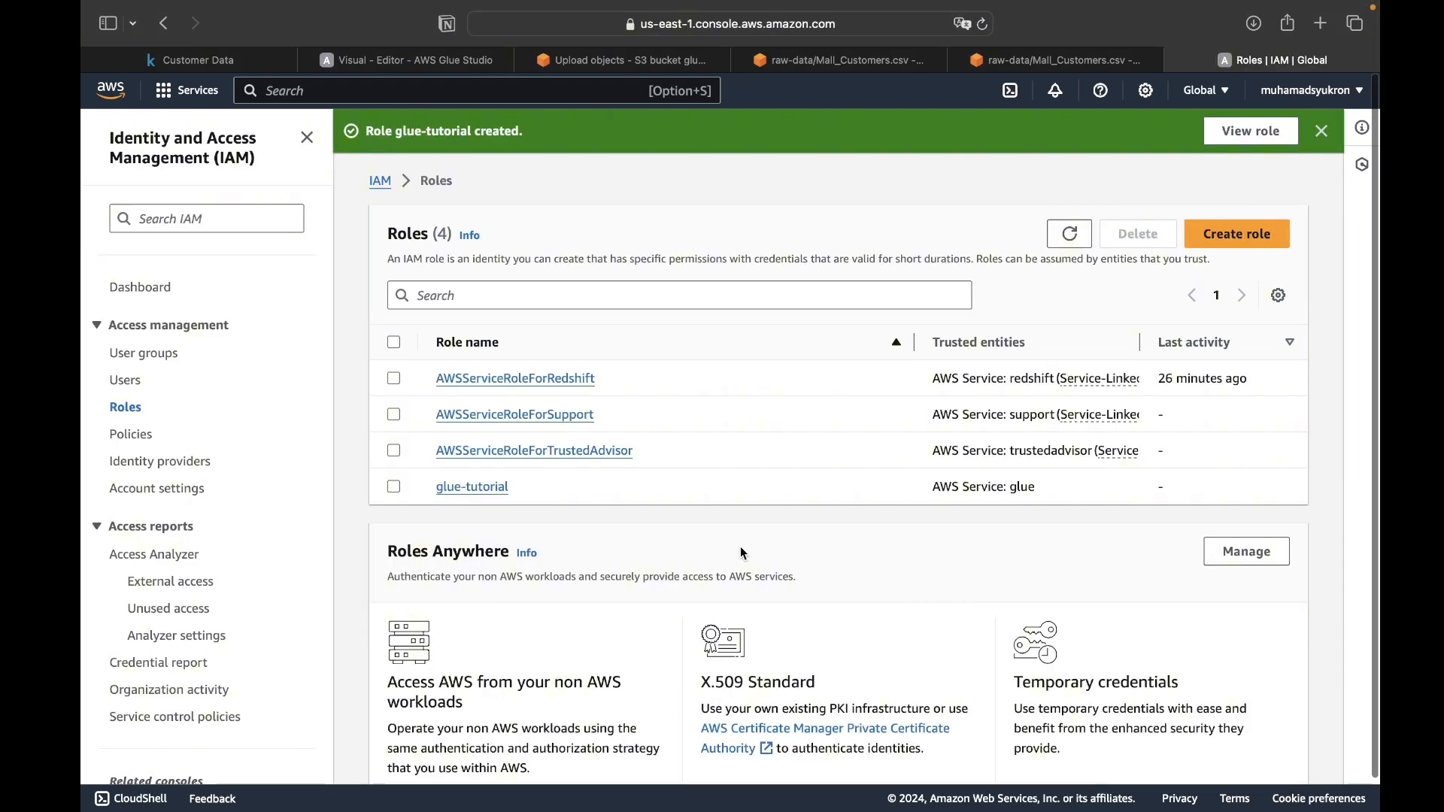
pyautogui.click(393, 488)
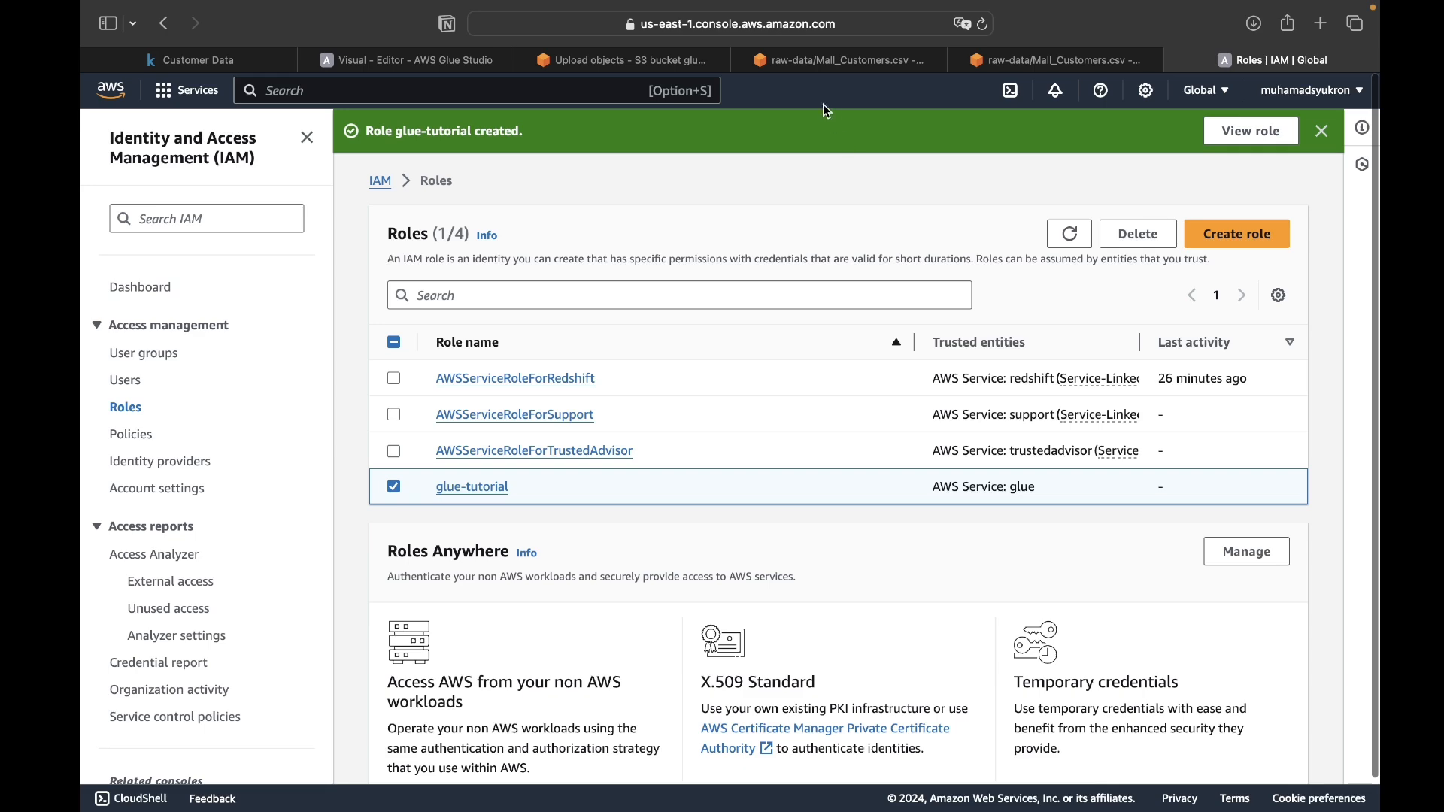
# - Return to the Glue Studio job editor, check the IAM role list and reload the page to refresh the available roles
pyautogui.click(410, 59)
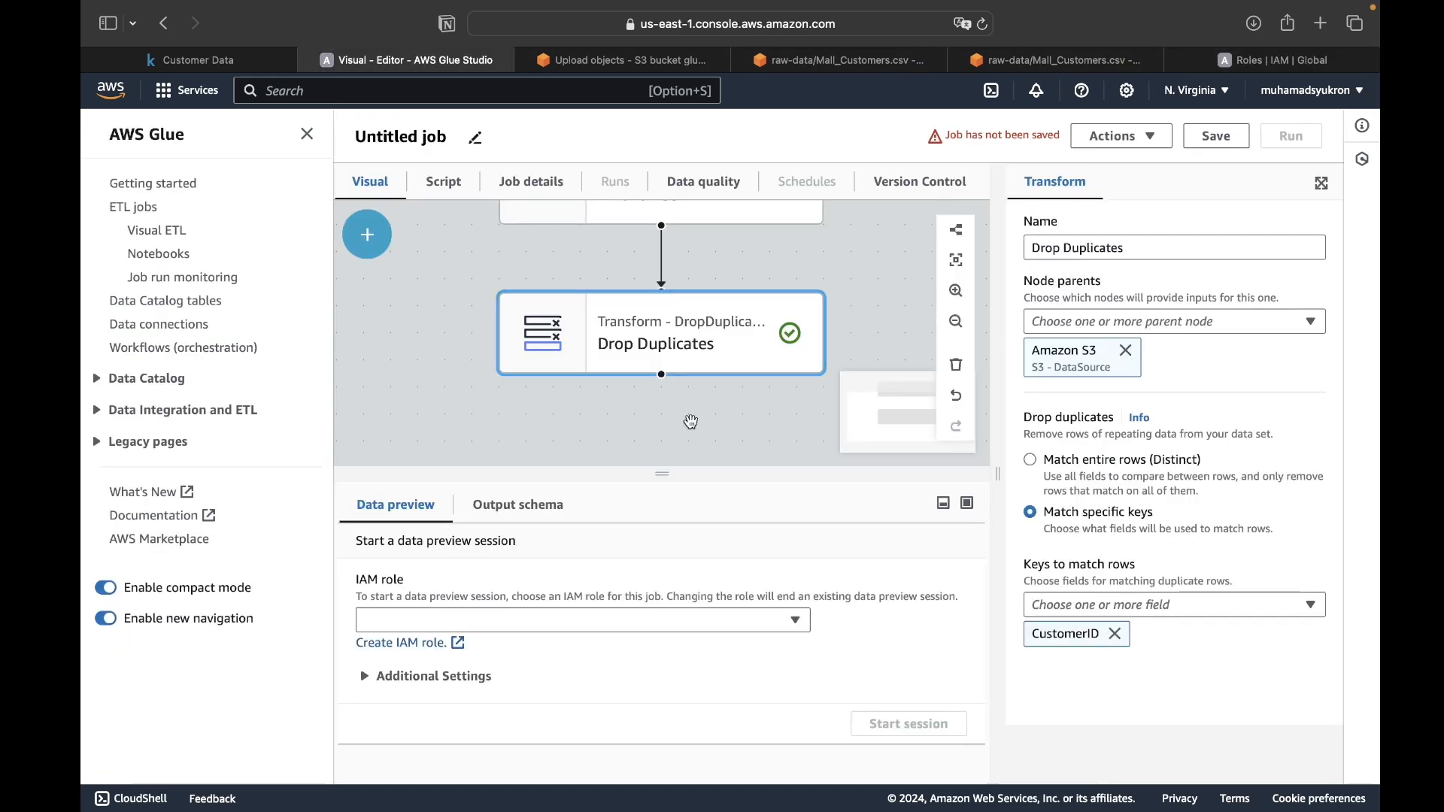
pyautogui.click(714, 623)
pyautogui.click(805, 663)
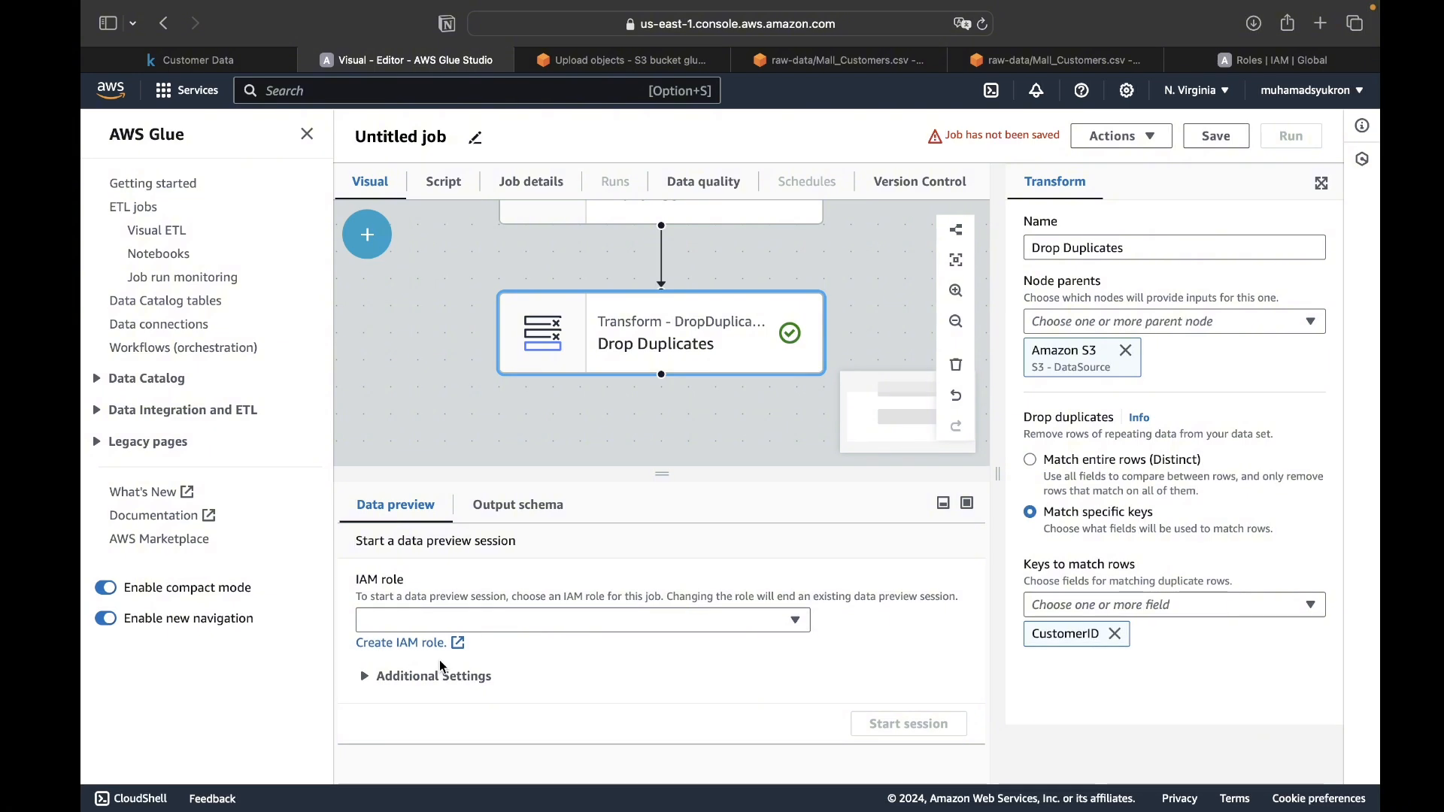
pyautogui.click(739, 618)
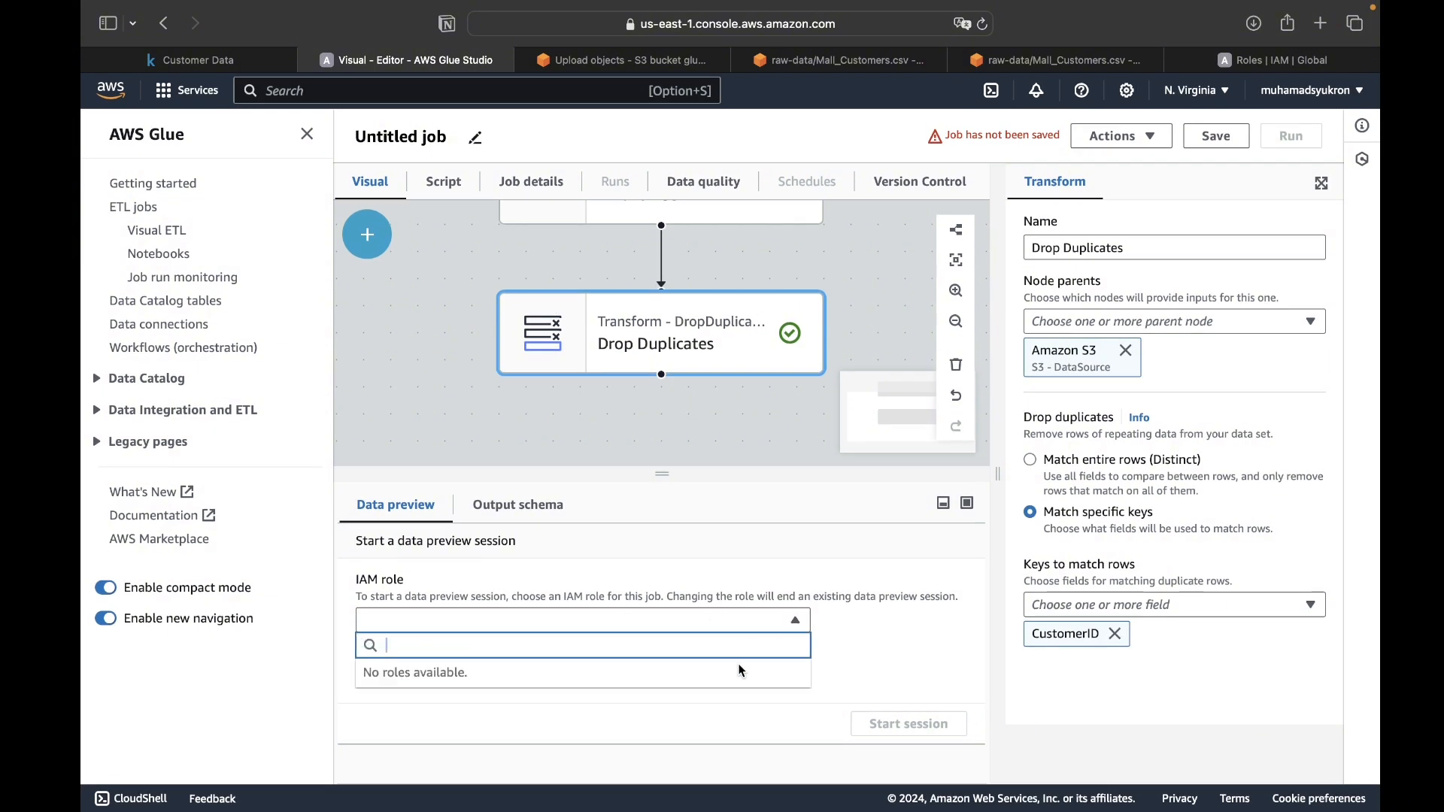
pyautogui.click(893, 638)
pyautogui.press('super+r')
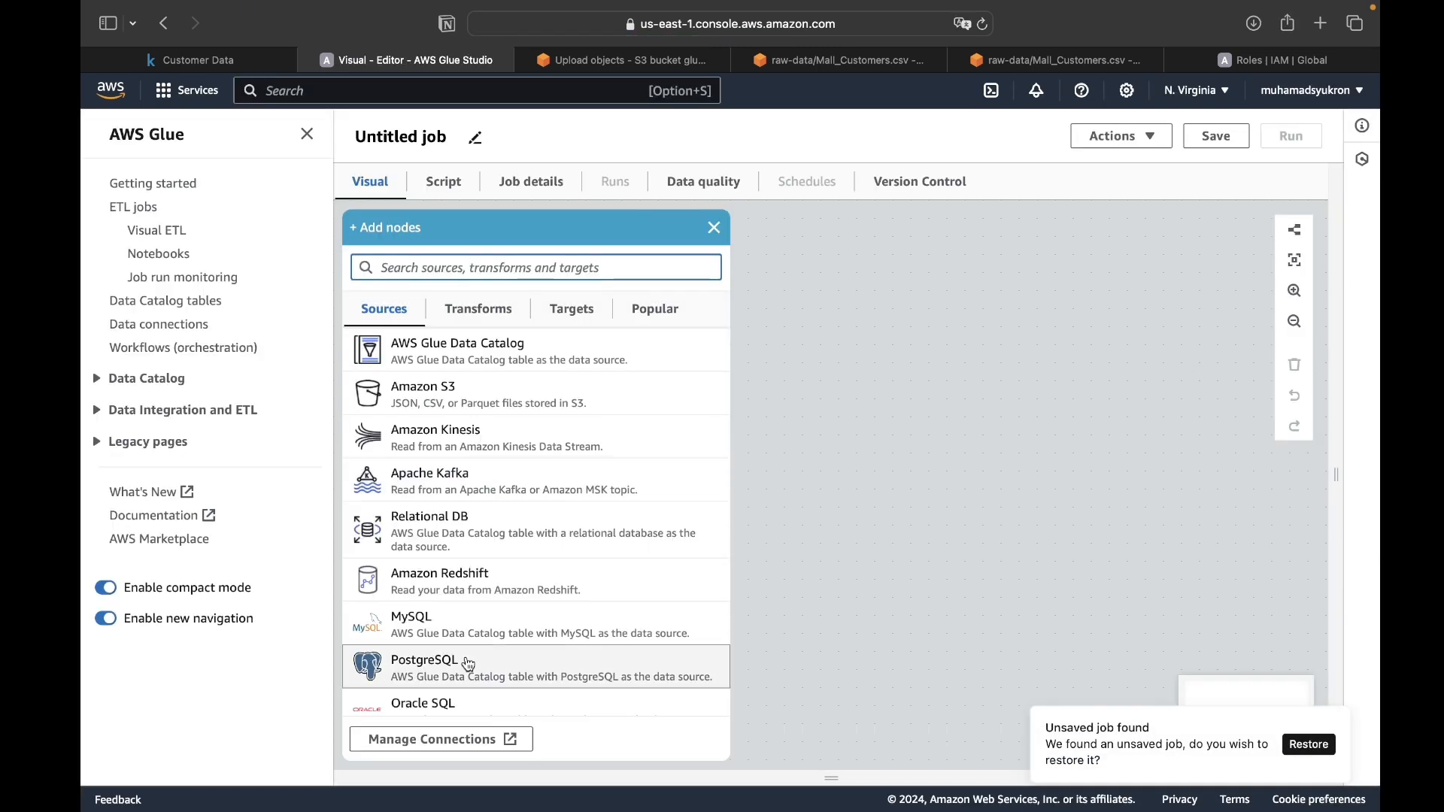
pyautogui.click(846, 444)
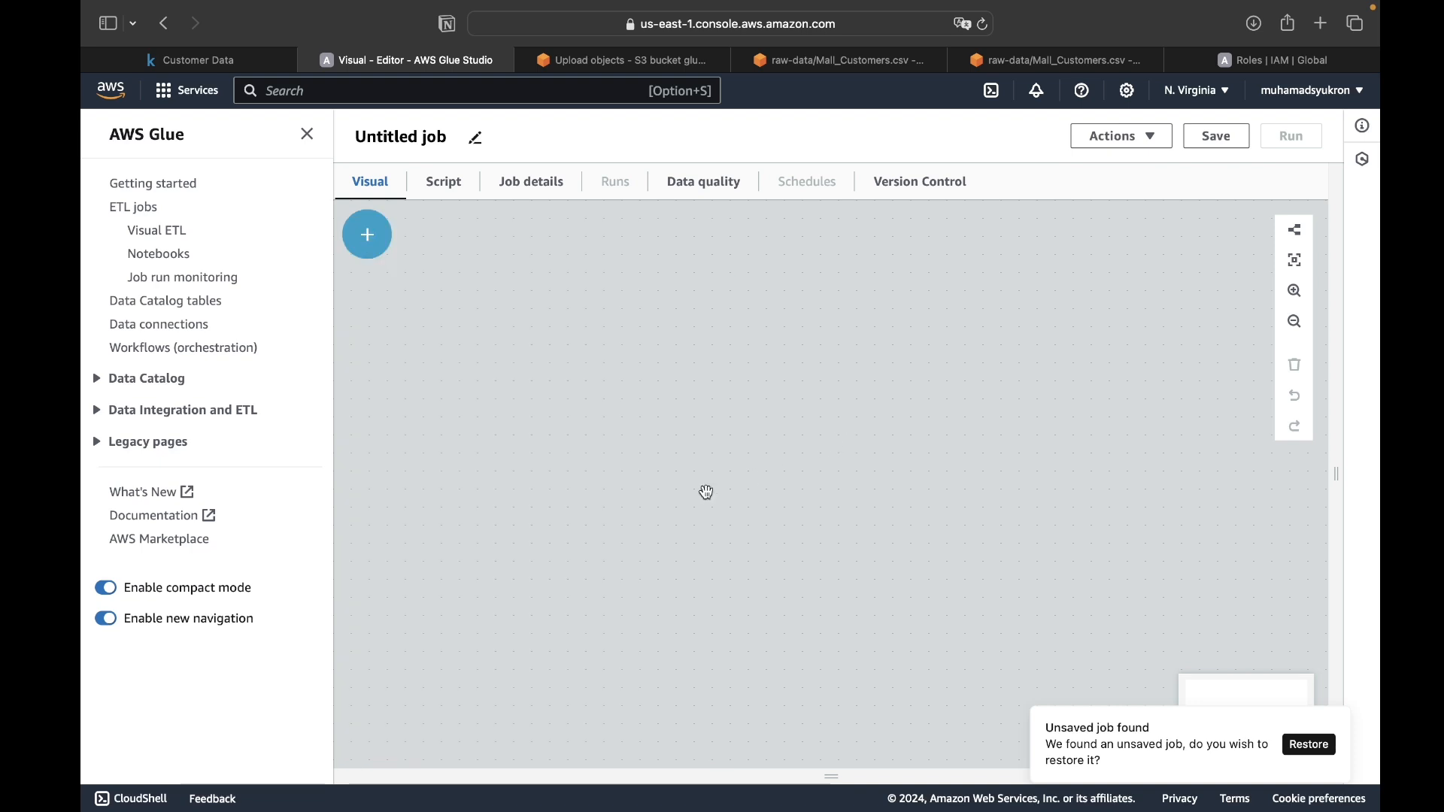
# - Add an Amazon S3 source node and set its S3 URL to the copied path of Mall_Customers.csv
pyautogui.click(367, 235)
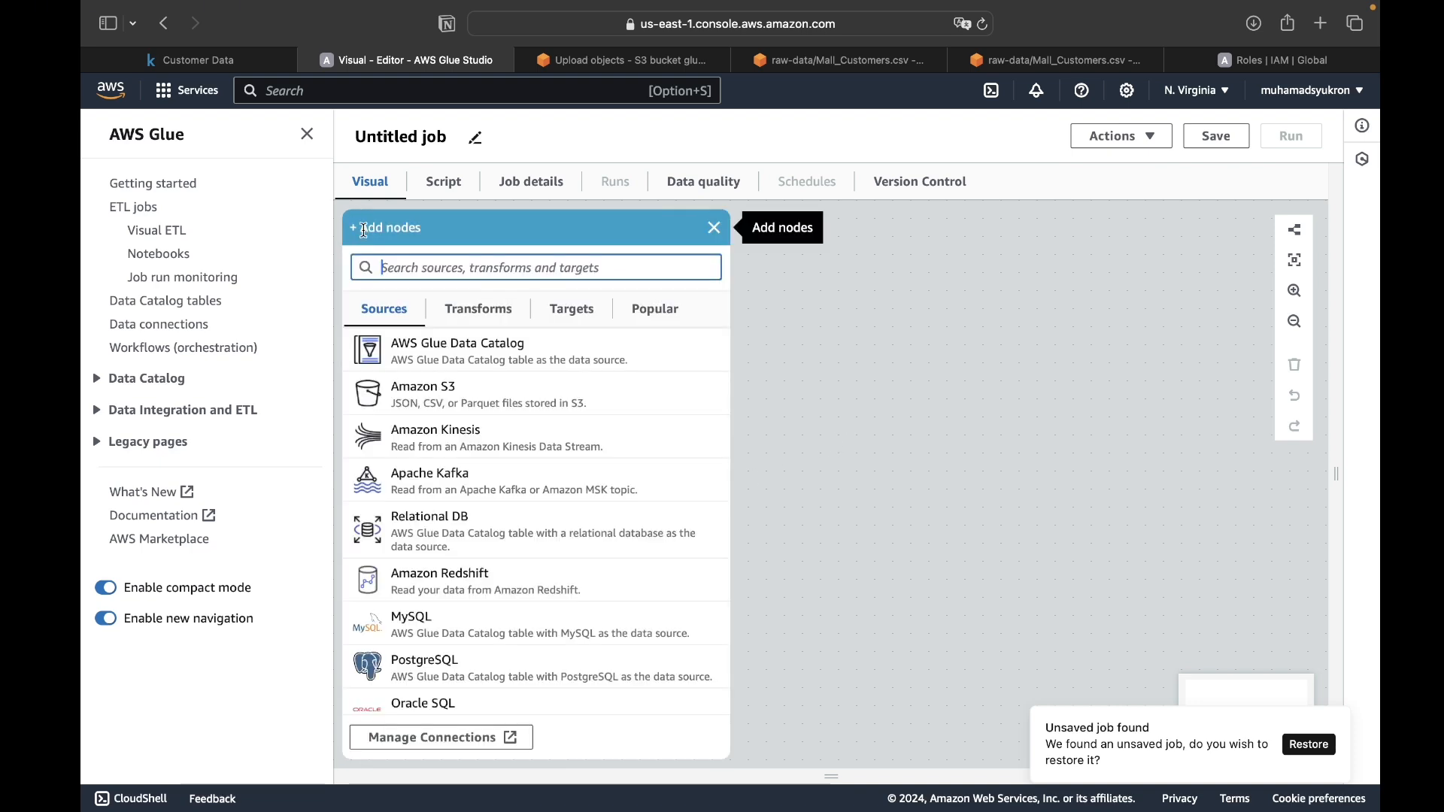
pyautogui.click(454, 408)
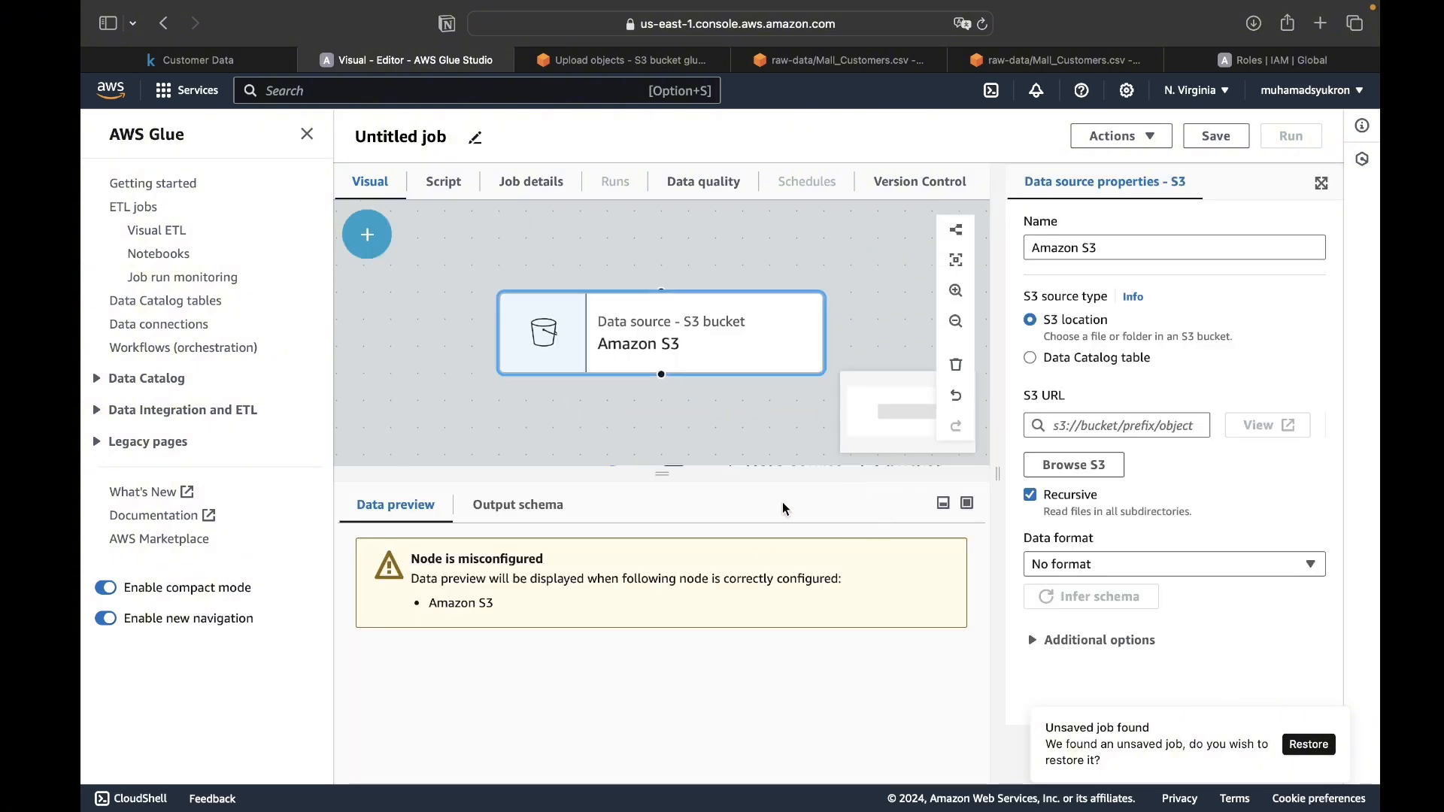
pyautogui.click(1108, 424)
pyautogui.write('s3://glue-bucket-tutorial/raw-data/Mall_Customers.csv')
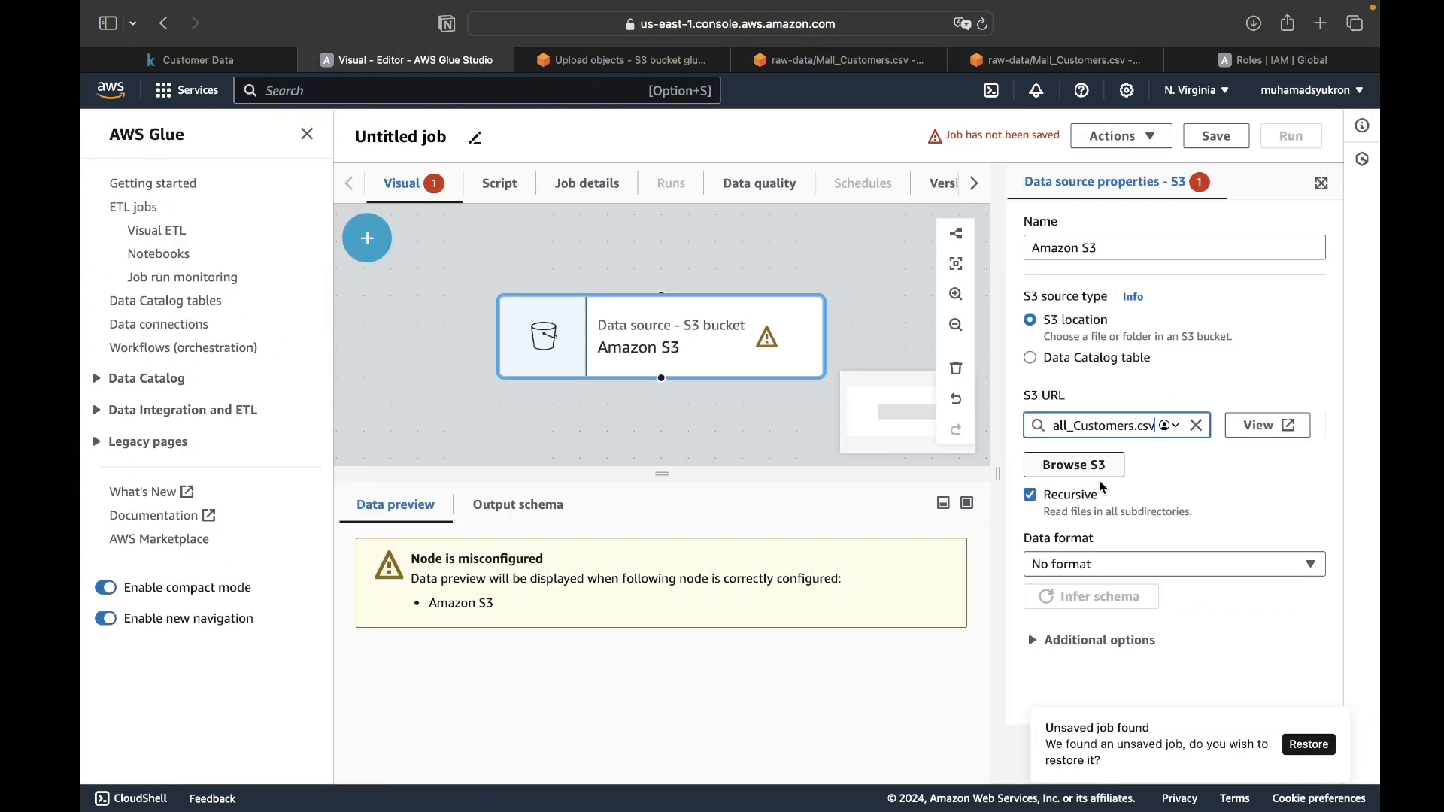
# - Turn off recursive reading for the S3 source and infer its schema from the CSV file
pyautogui.click(1030, 495)
pyautogui.click(1076, 599)
pyautogui.scroll(-3, 1073, 615)
# - Choose the new IAM role for the data preview session and rename the job glue-tutorial-pipeline
pyautogui.click(594, 625)
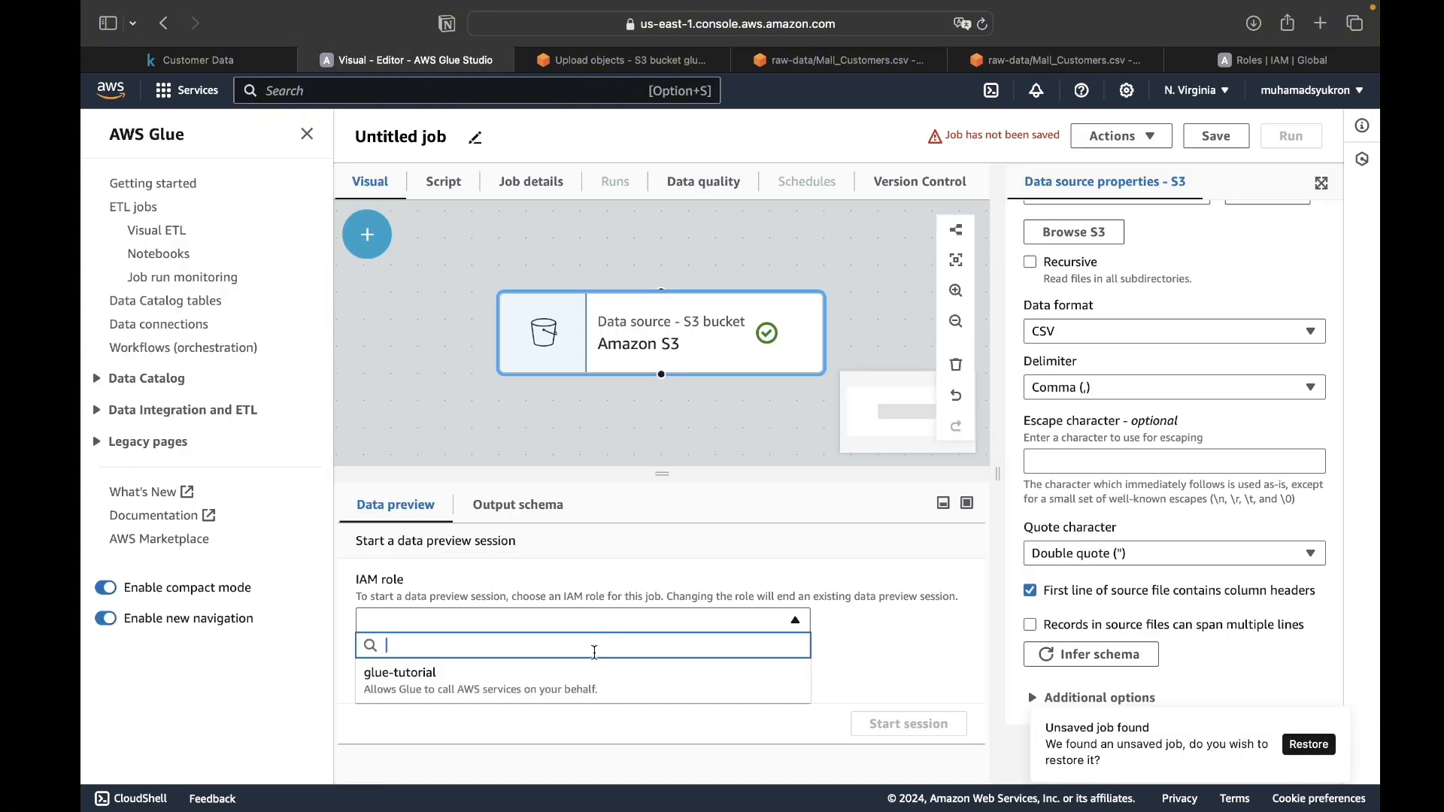
pyautogui.click(572, 679)
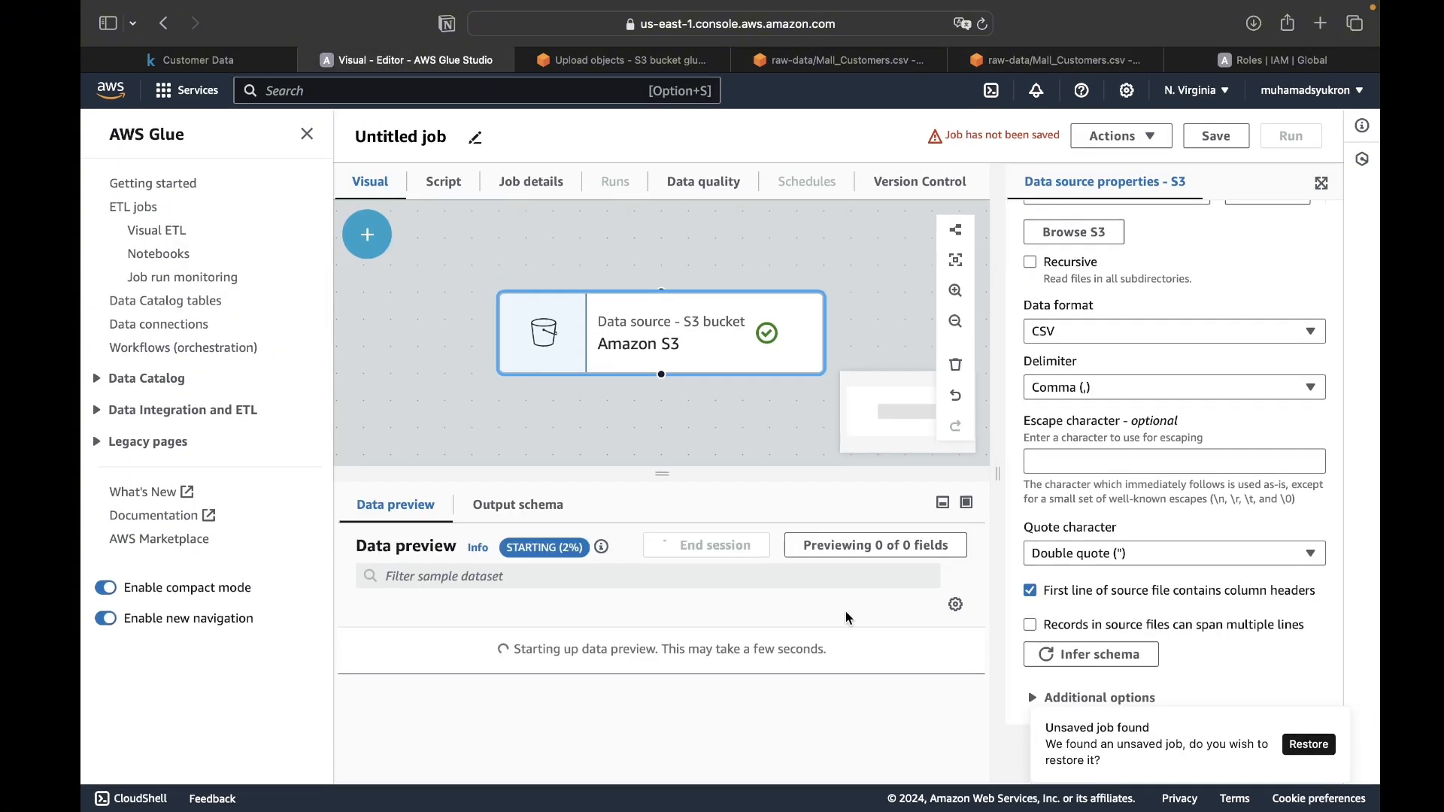
pyautogui.click(475, 138)
pyautogui.write('glue-tutorial-pipeline')
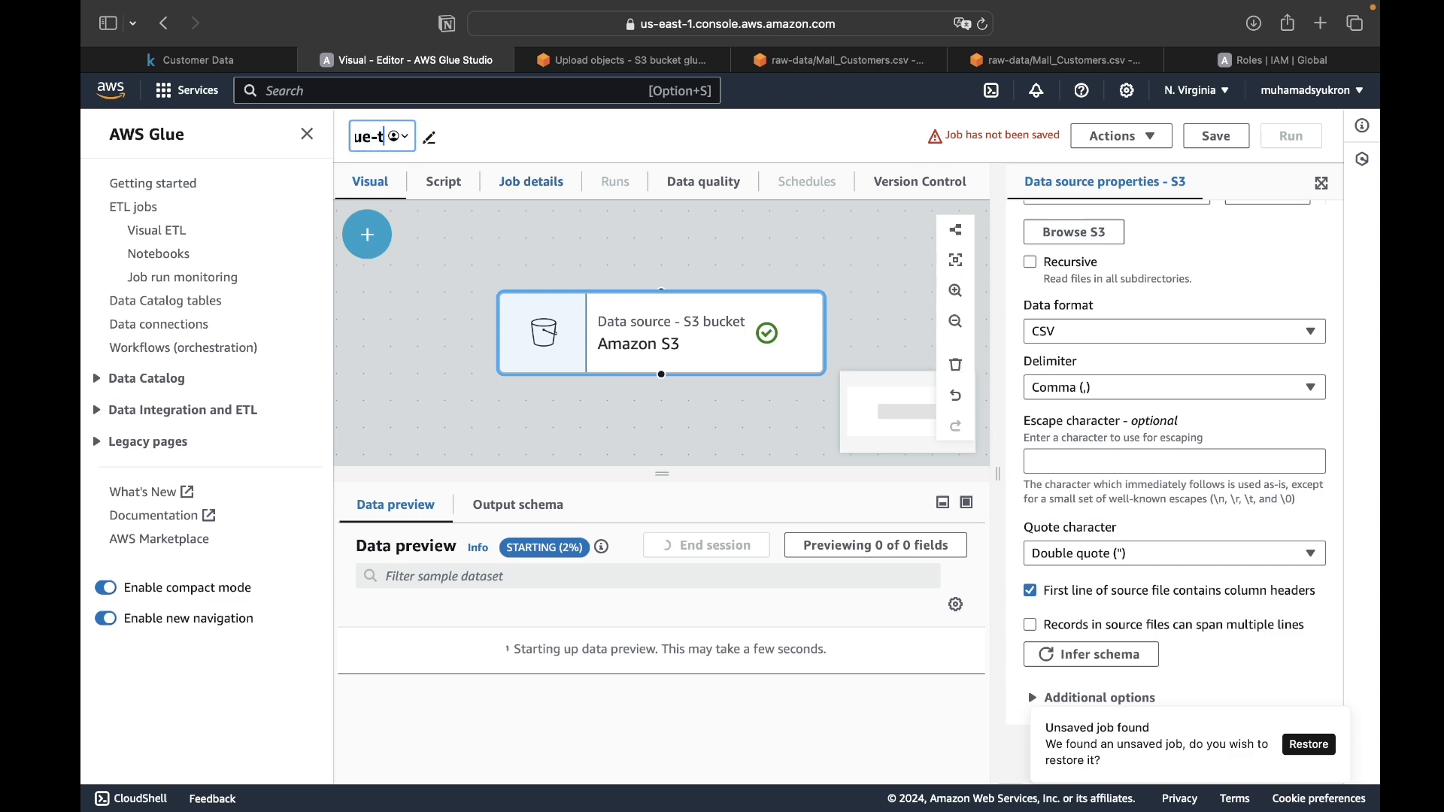
pyautogui.press('Return')
# - Add a Drop Duplicates transform after the S3 source, matching specific keys with CustomerID as the field
pyautogui.click(368, 234)
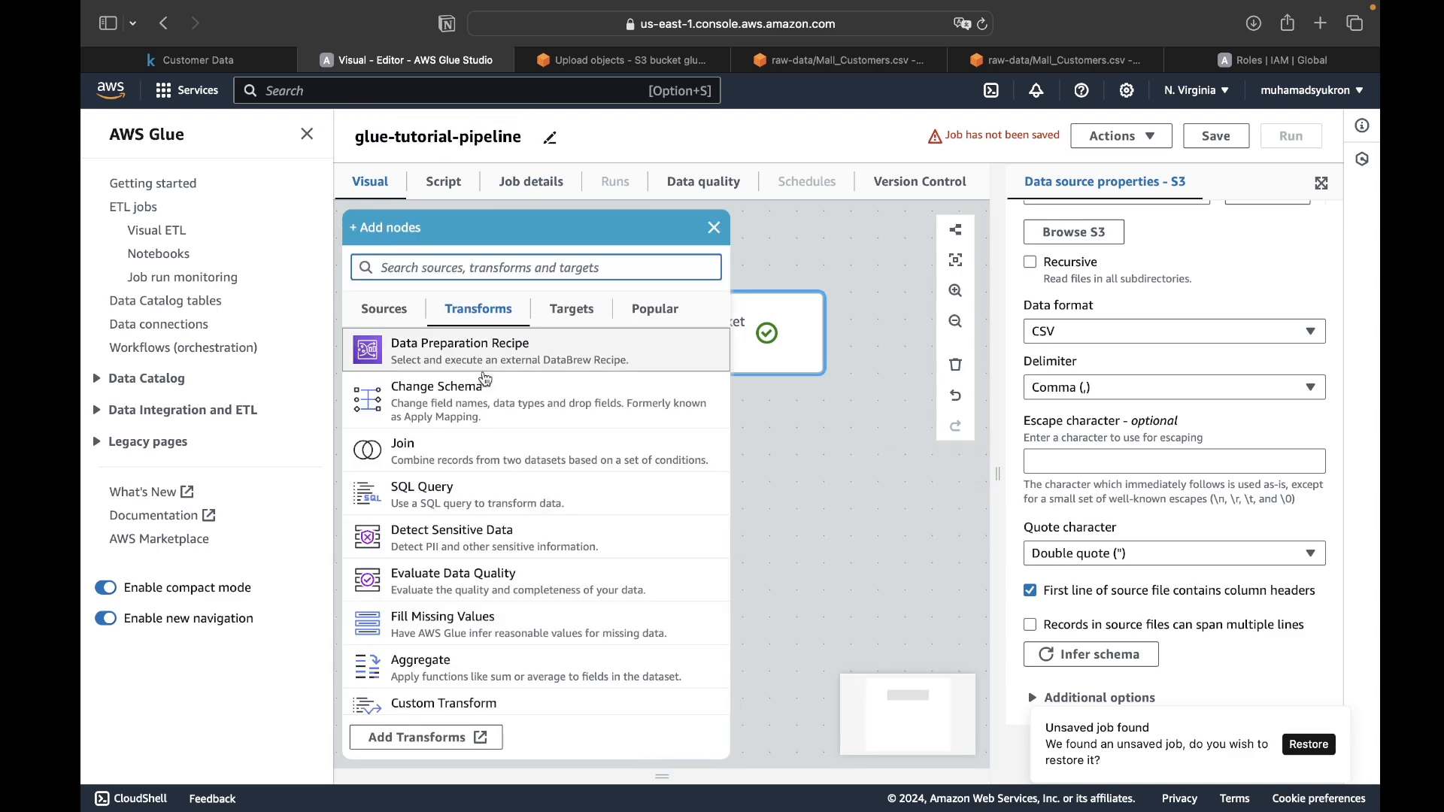
pyautogui.scroll(-5, 451, 497)
pyautogui.click(436, 611)
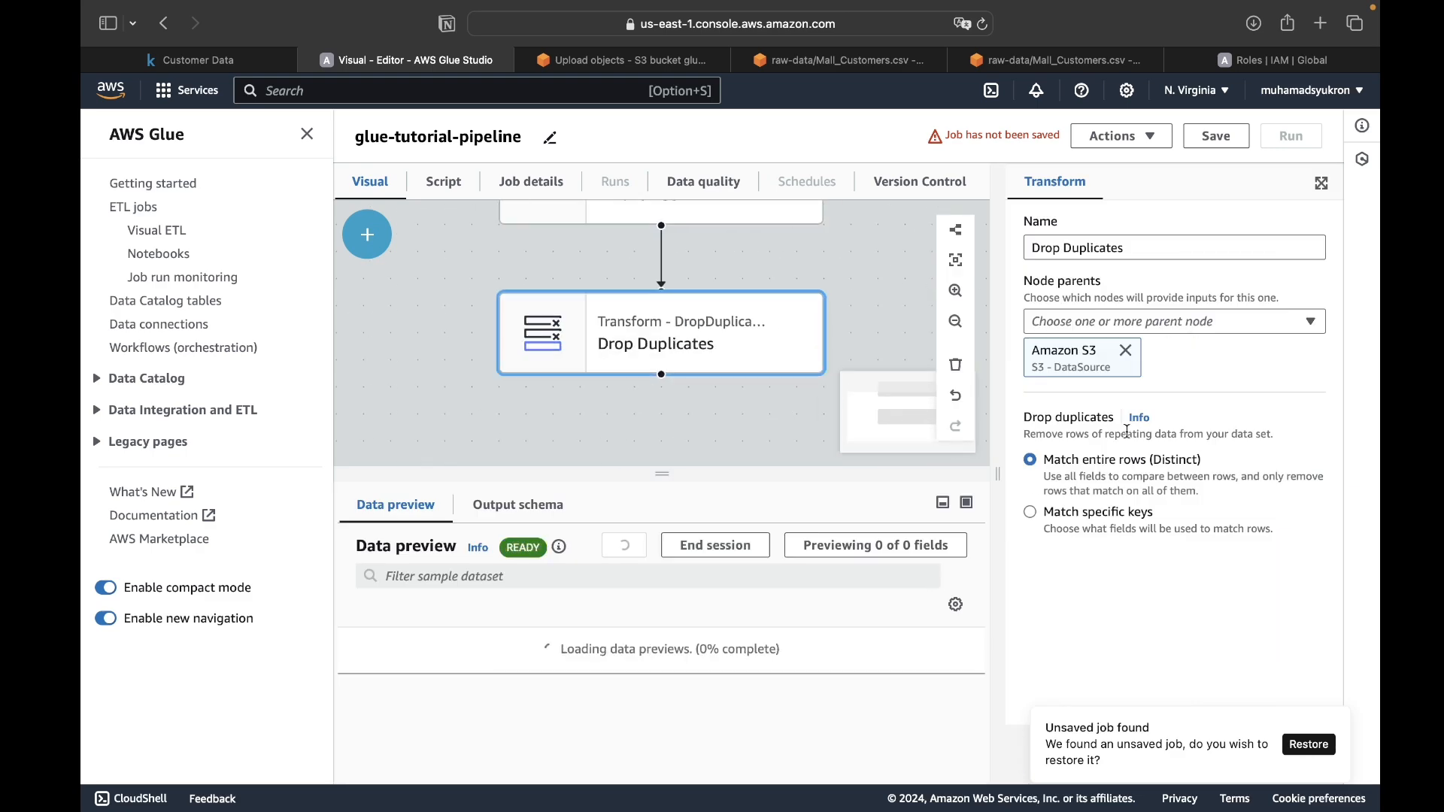
pyautogui.click(1031, 512)
pyautogui.click(1173, 606)
pyautogui.click(1062, 486)
# - Add a Drop Null Fields transform after Drop Duplicates, close the node list and select the Drop Duplicates node
pyautogui.click(371, 244)
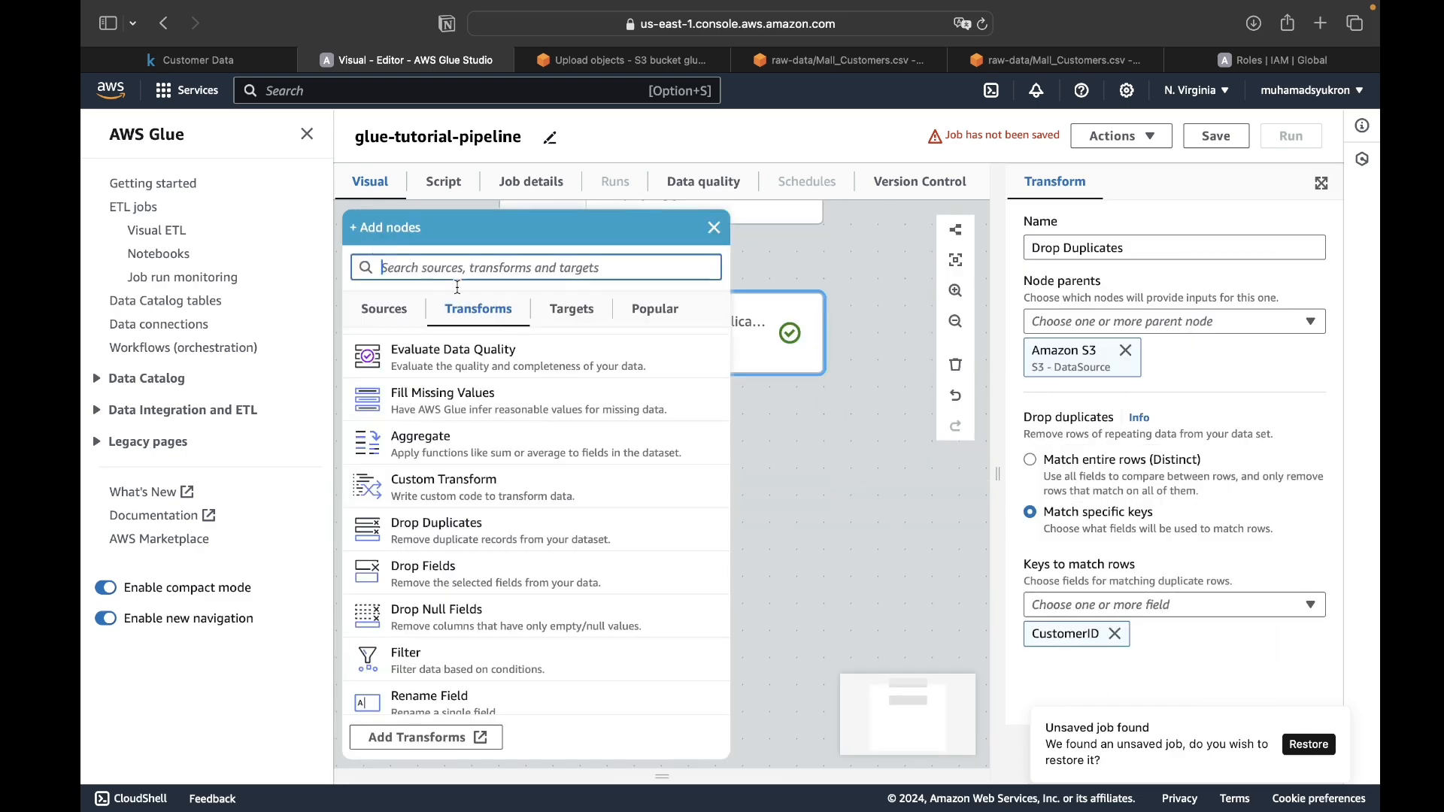
pyautogui.scroll(-1, 463, 581)
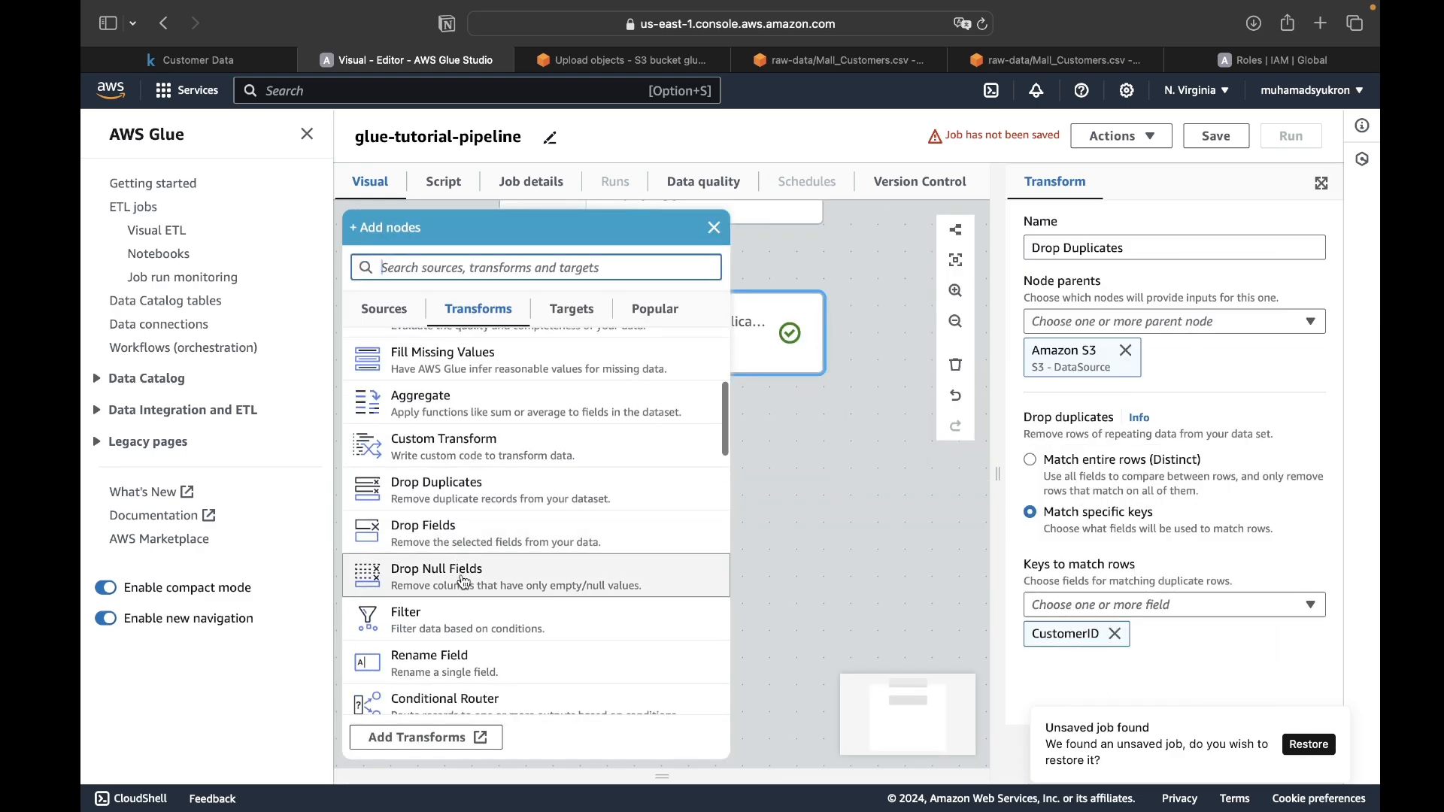
pyautogui.click(465, 584)
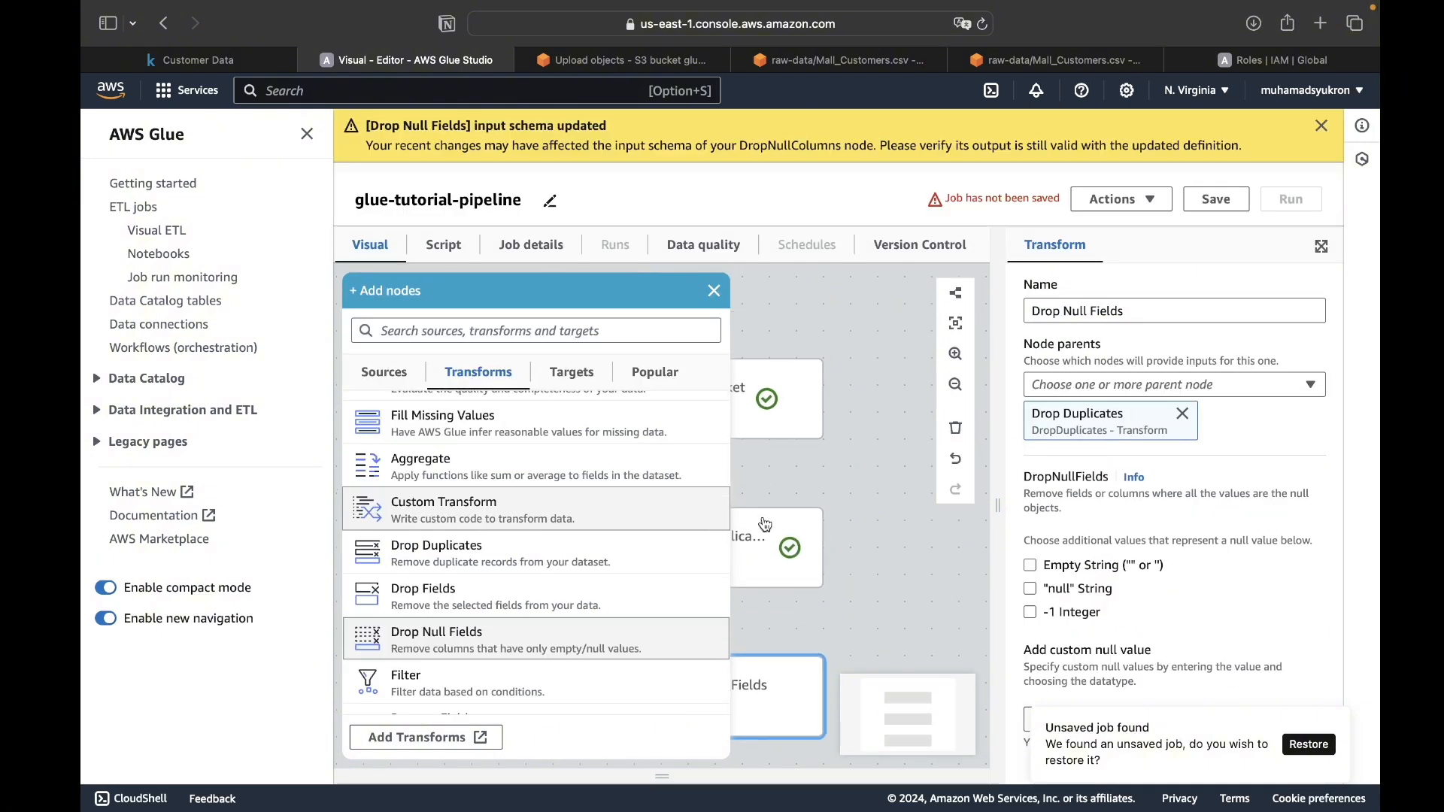
pyautogui.click(840, 537)
pyautogui.click(778, 498)
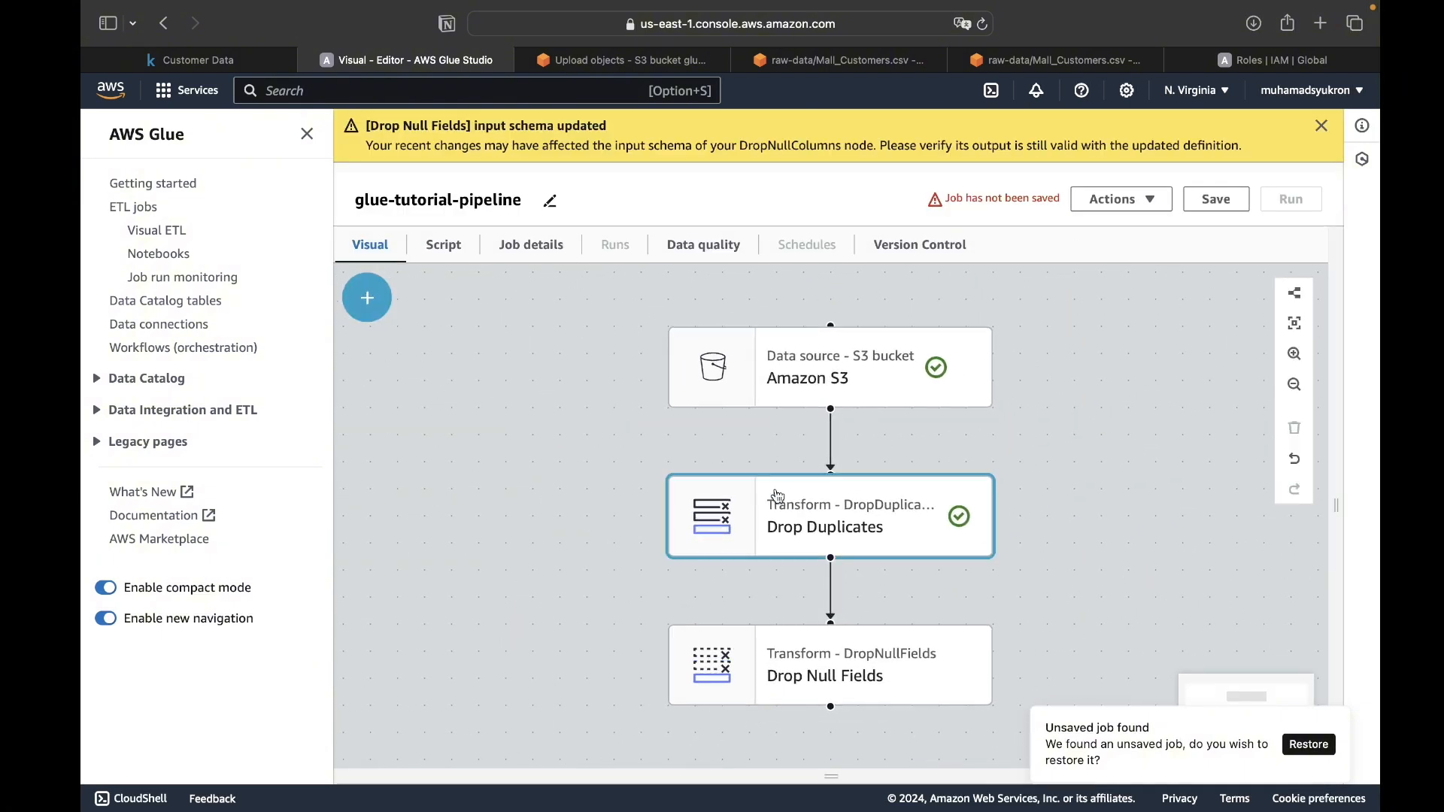
# - Set the Drop Null Fields transform to also treat empty strings, "null" strings and -1 integers as null values
pyautogui.click(933, 573)
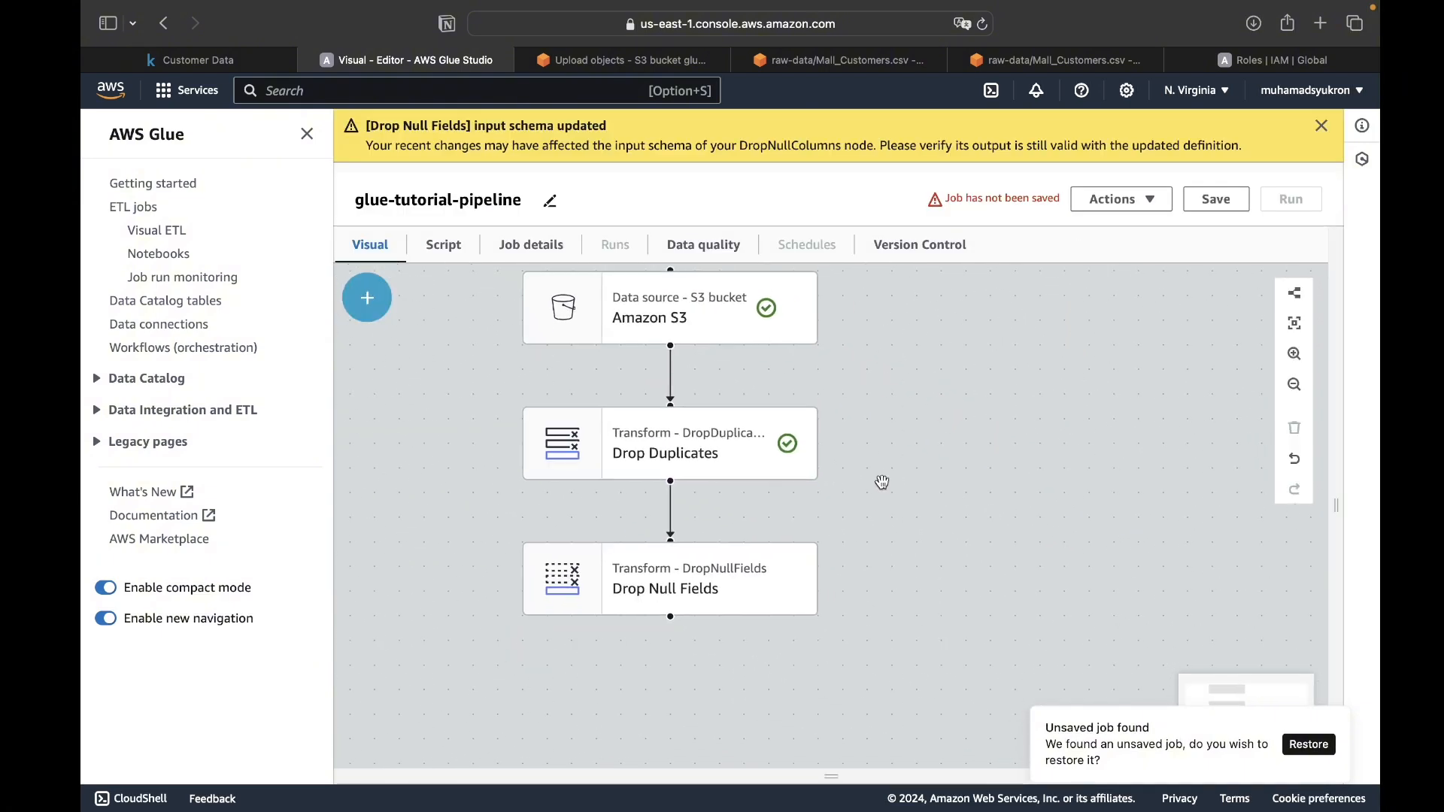
pyautogui.click(686, 610)
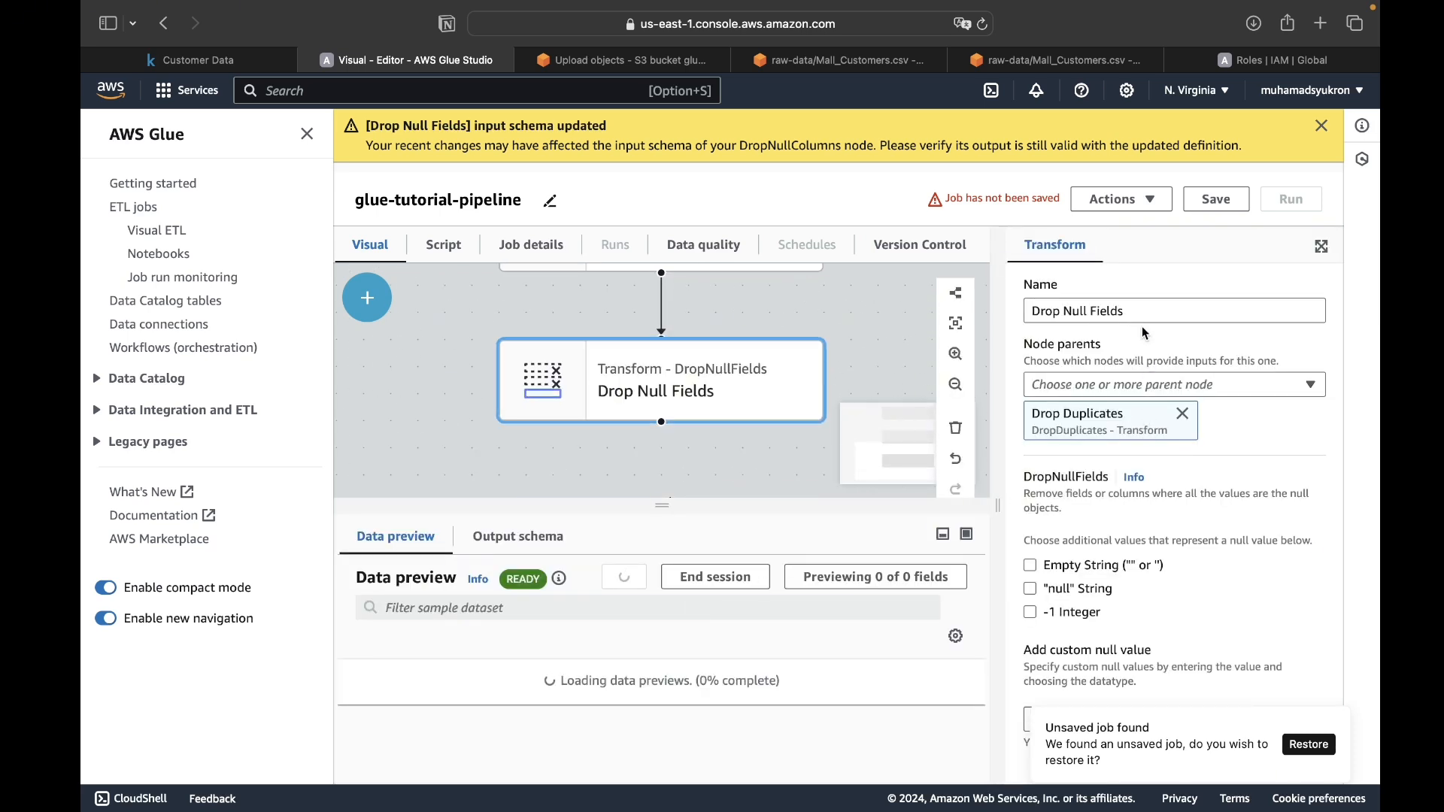
pyautogui.click(1052, 570)
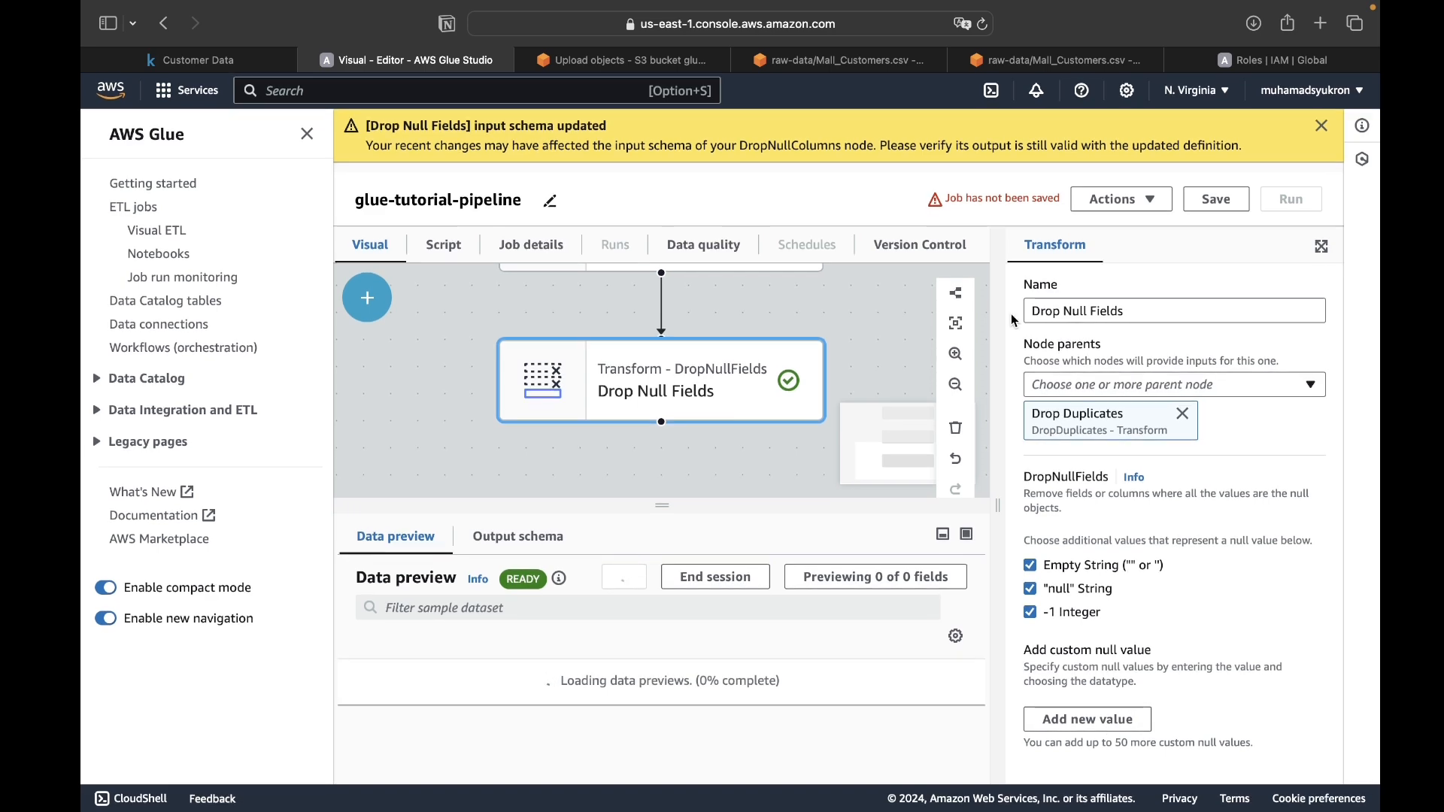
pyautogui.click(418, 333)
# - Browse the list of available transforms for the pipeline without adding one
pyautogui.click(367, 297)
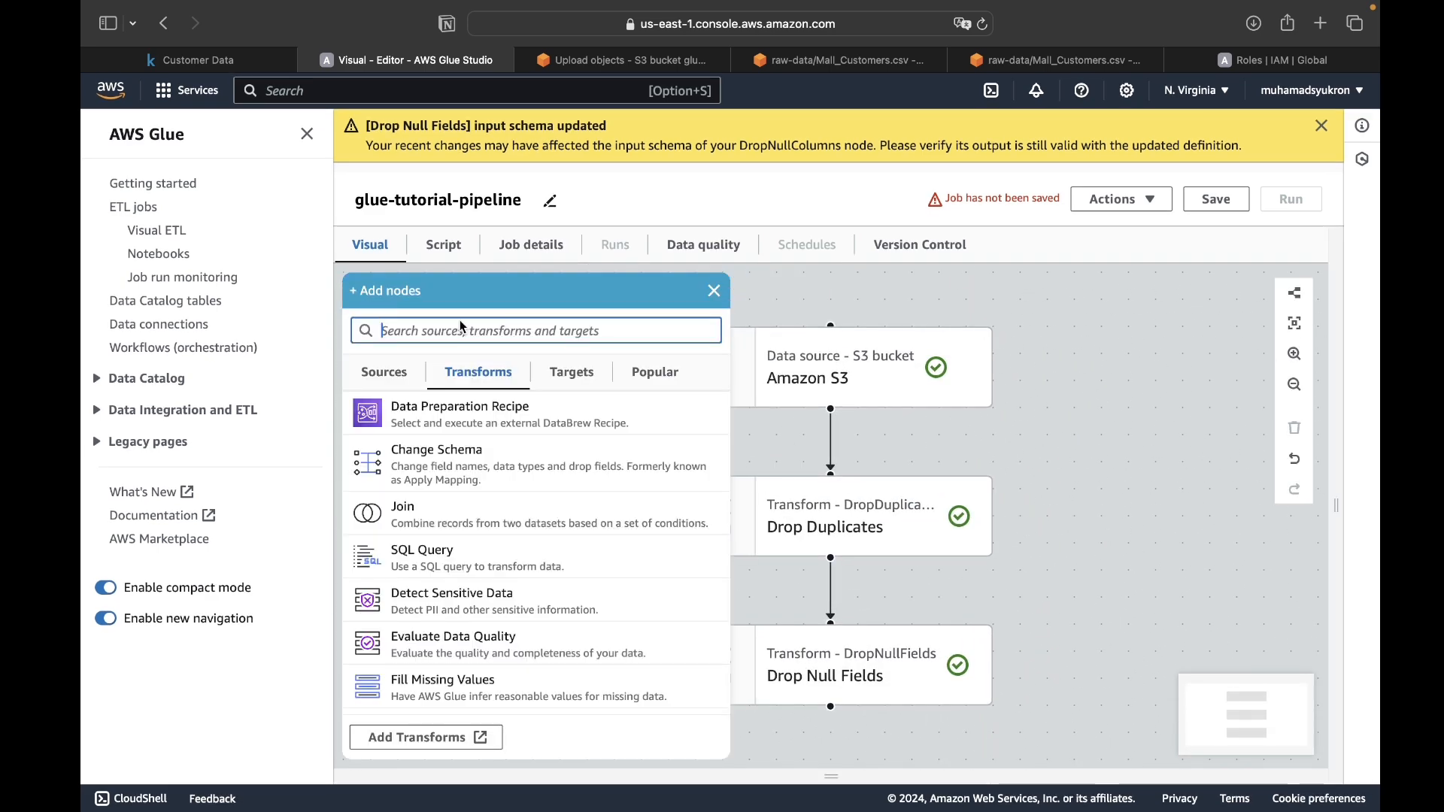
pyautogui.scroll(-10, 527, 509)
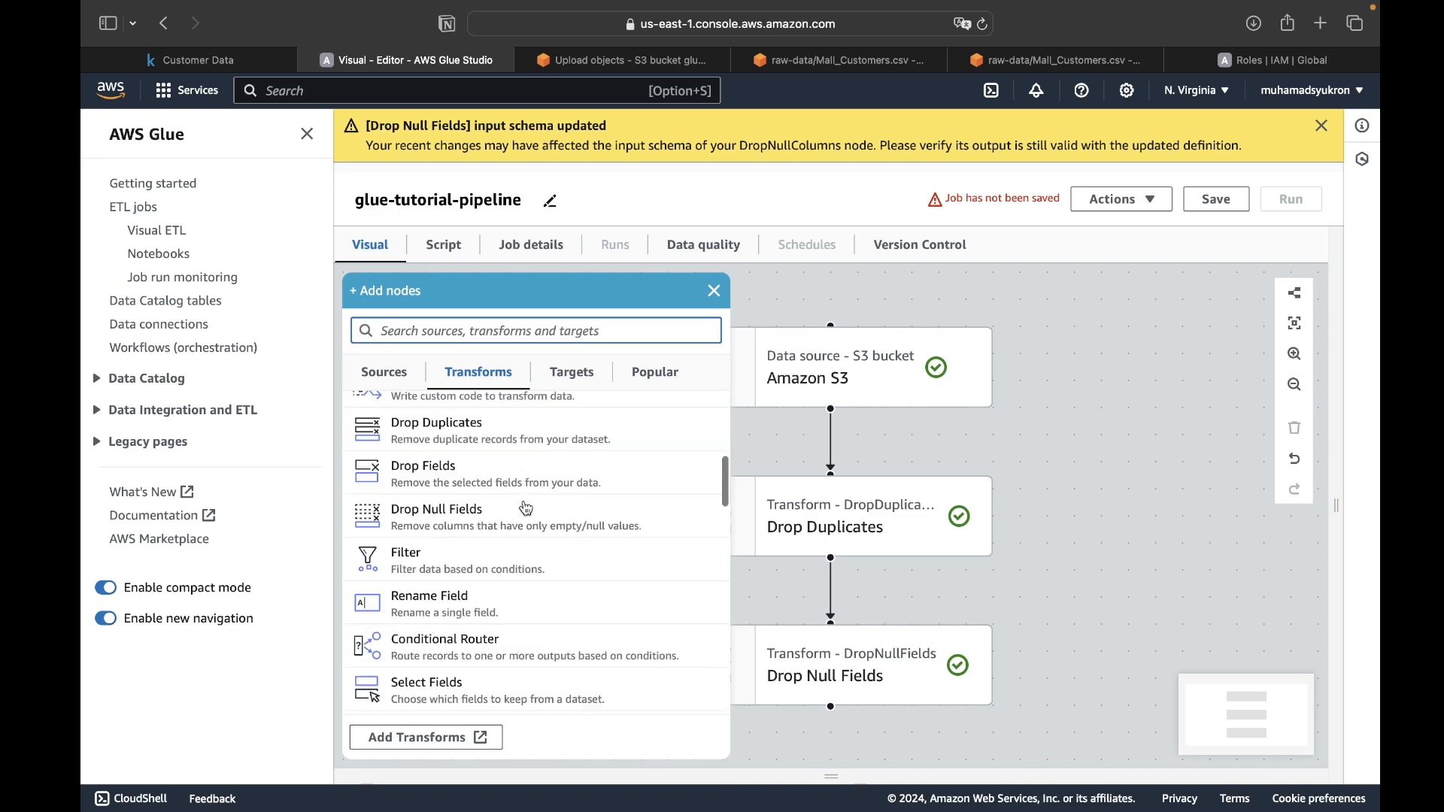
pyautogui.scroll(-4, 527, 509)
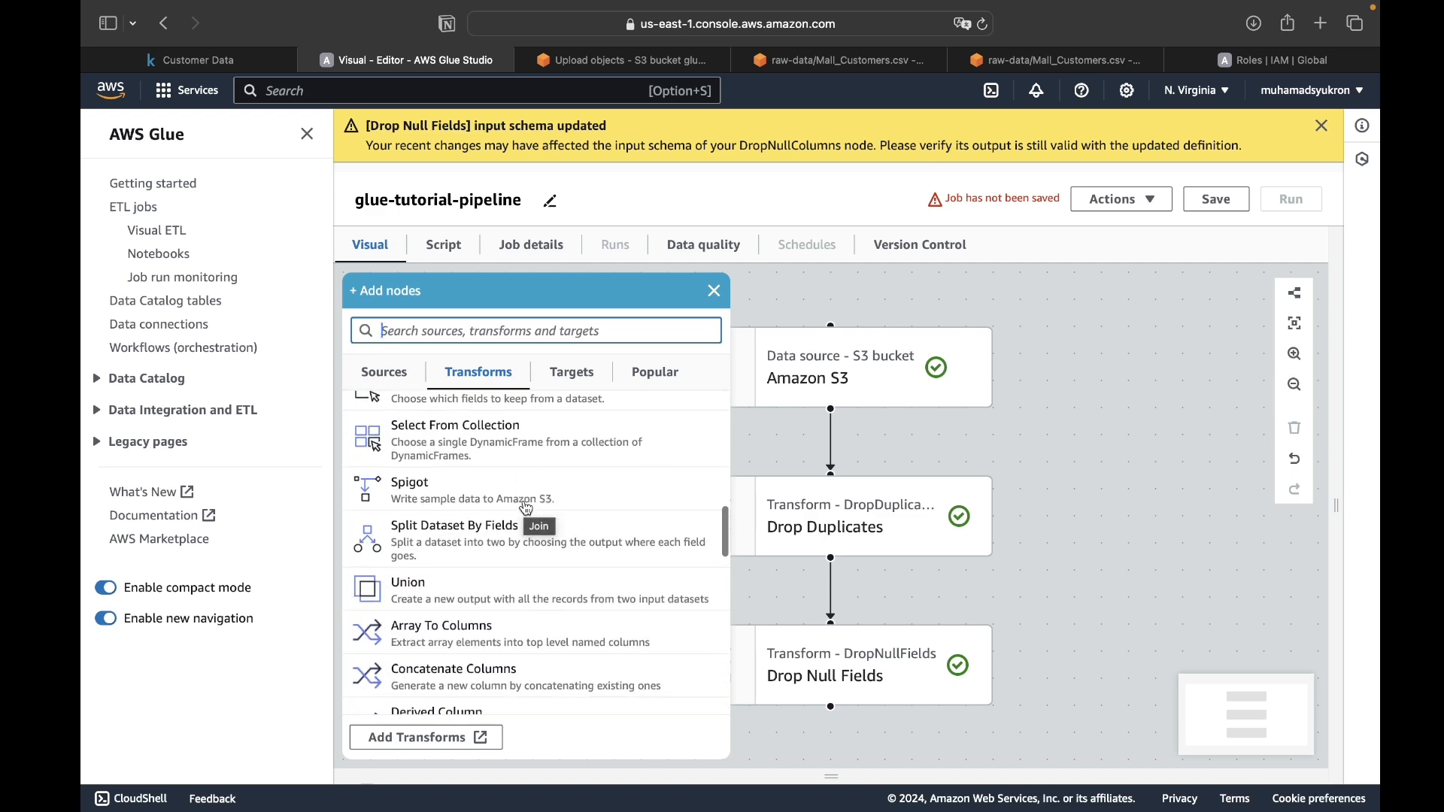
pyautogui.scroll(-8, 527, 509)
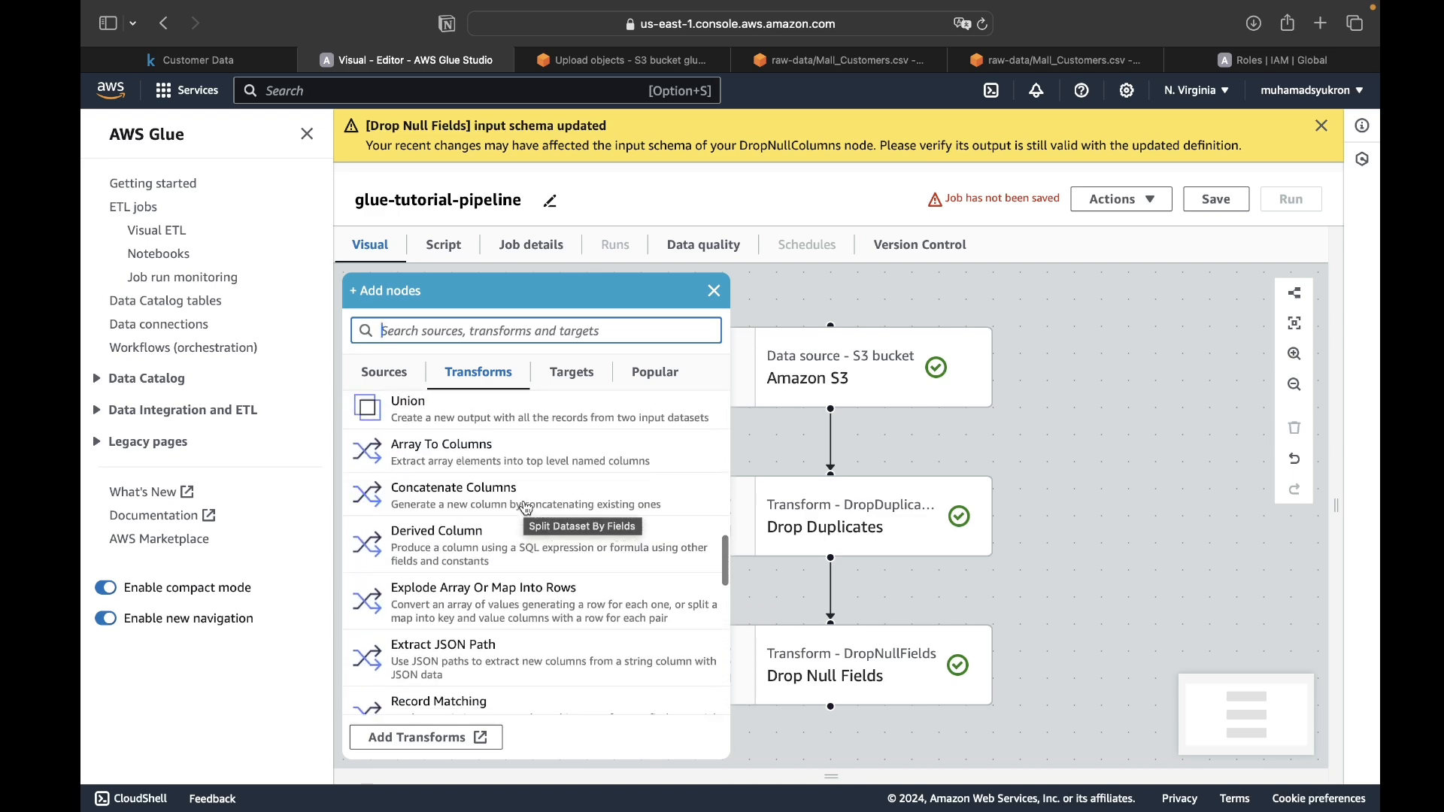
pyautogui.click(877, 754)
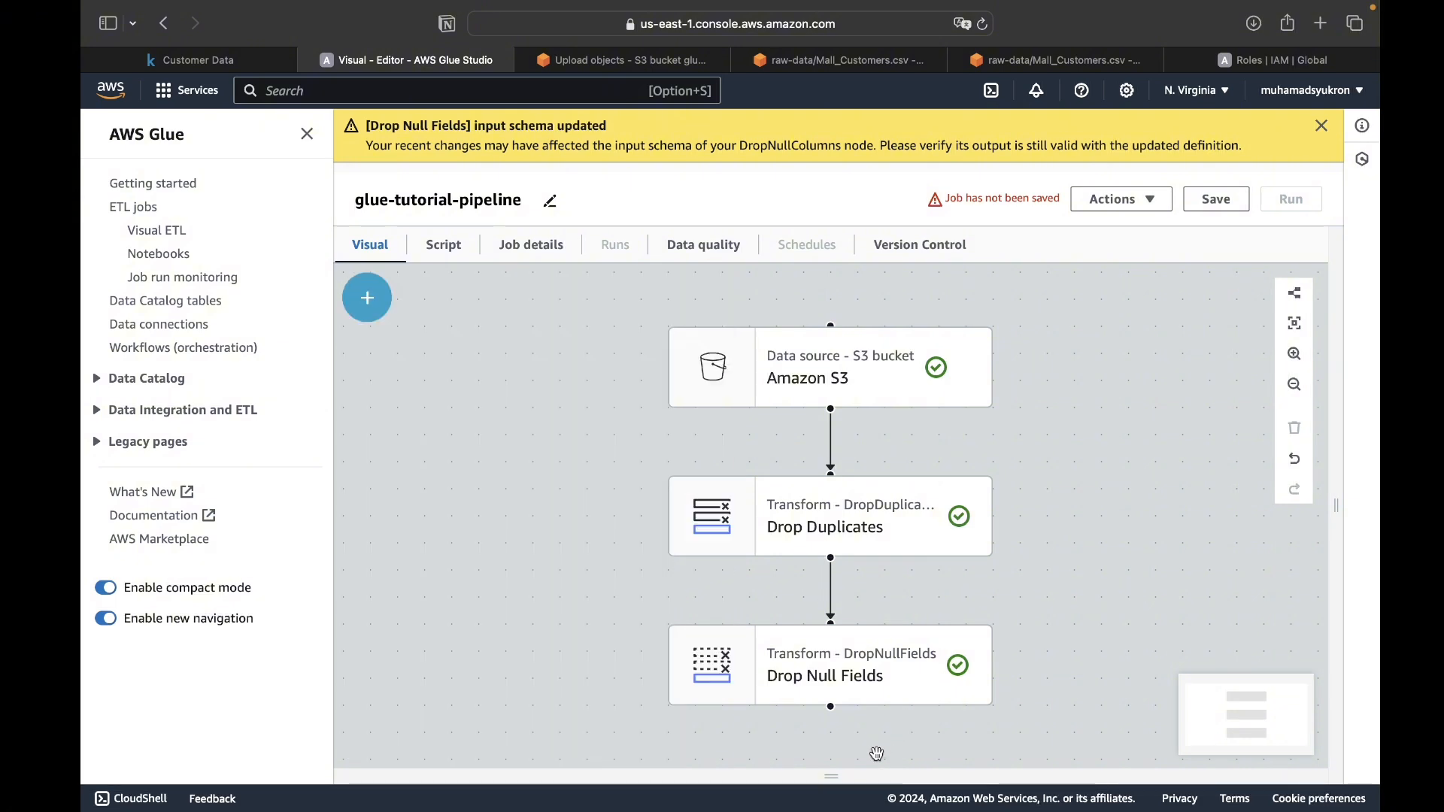
pyautogui.click(368, 300)
pyautogui.scroll(3, 488, 430)
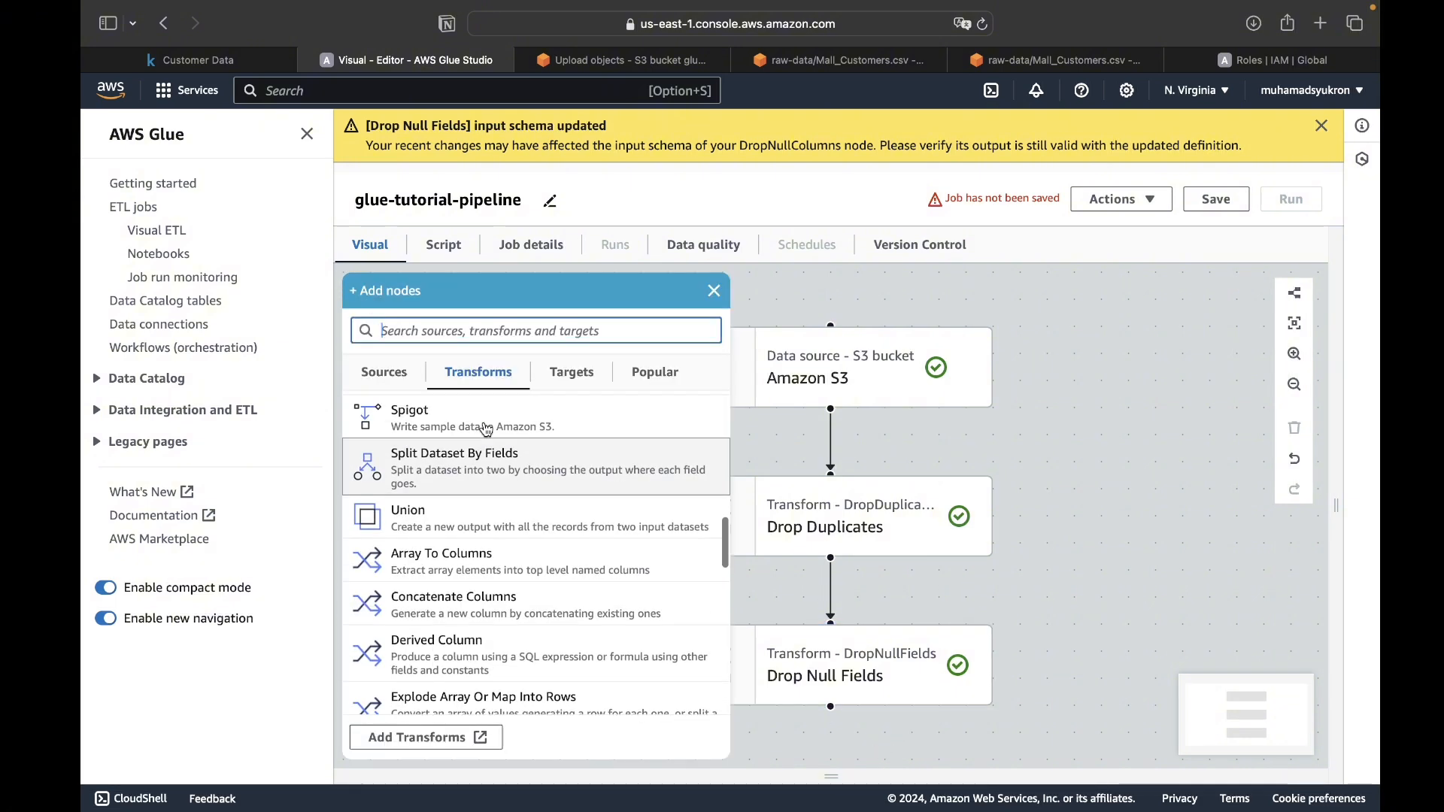
pyautogui.scroll(5, 488, 430)
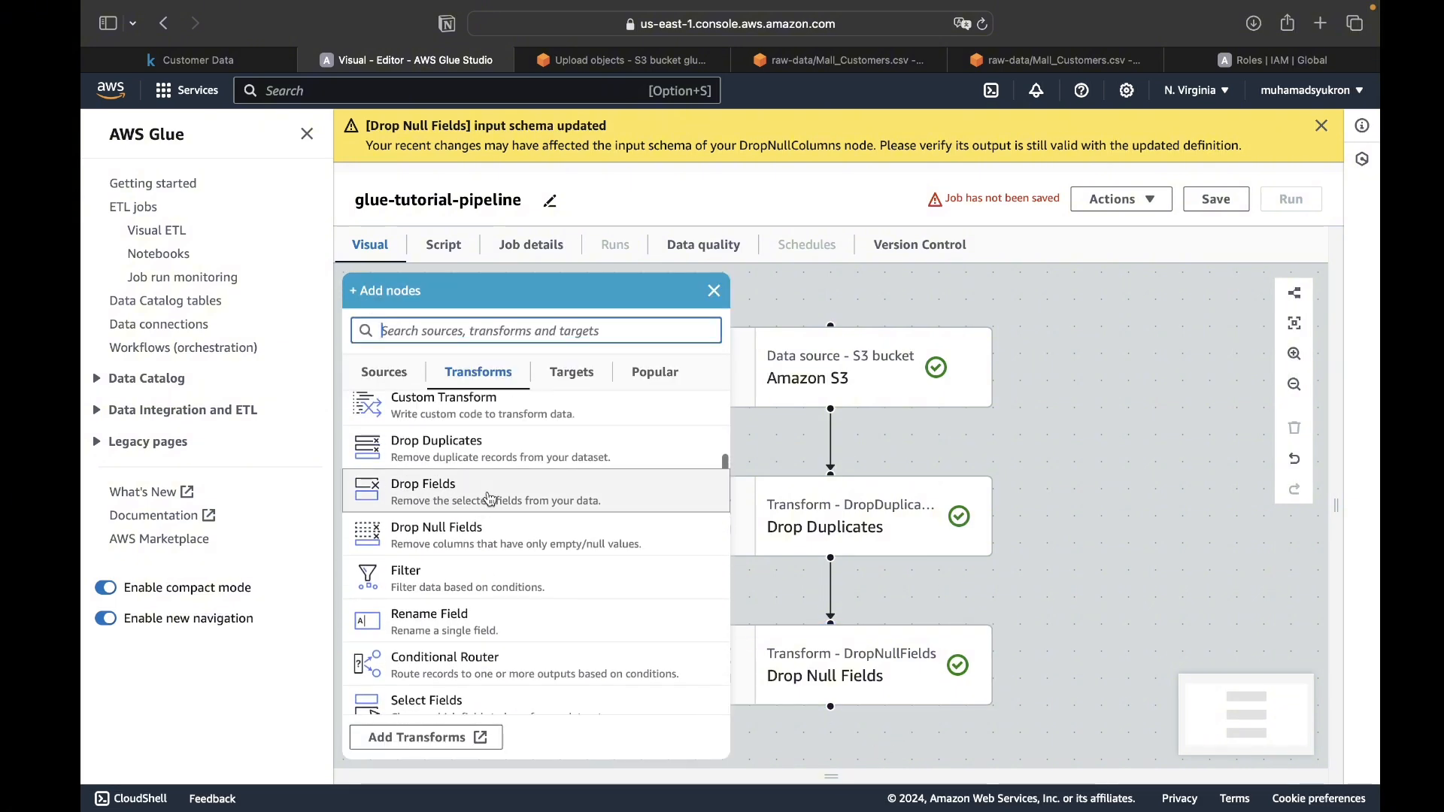
# - Add an Amazon S3 data target and connect the Drop Null Fields output to it
pyautogui.click(594, 369)
pyautogui.scroll(5, 577, 499)
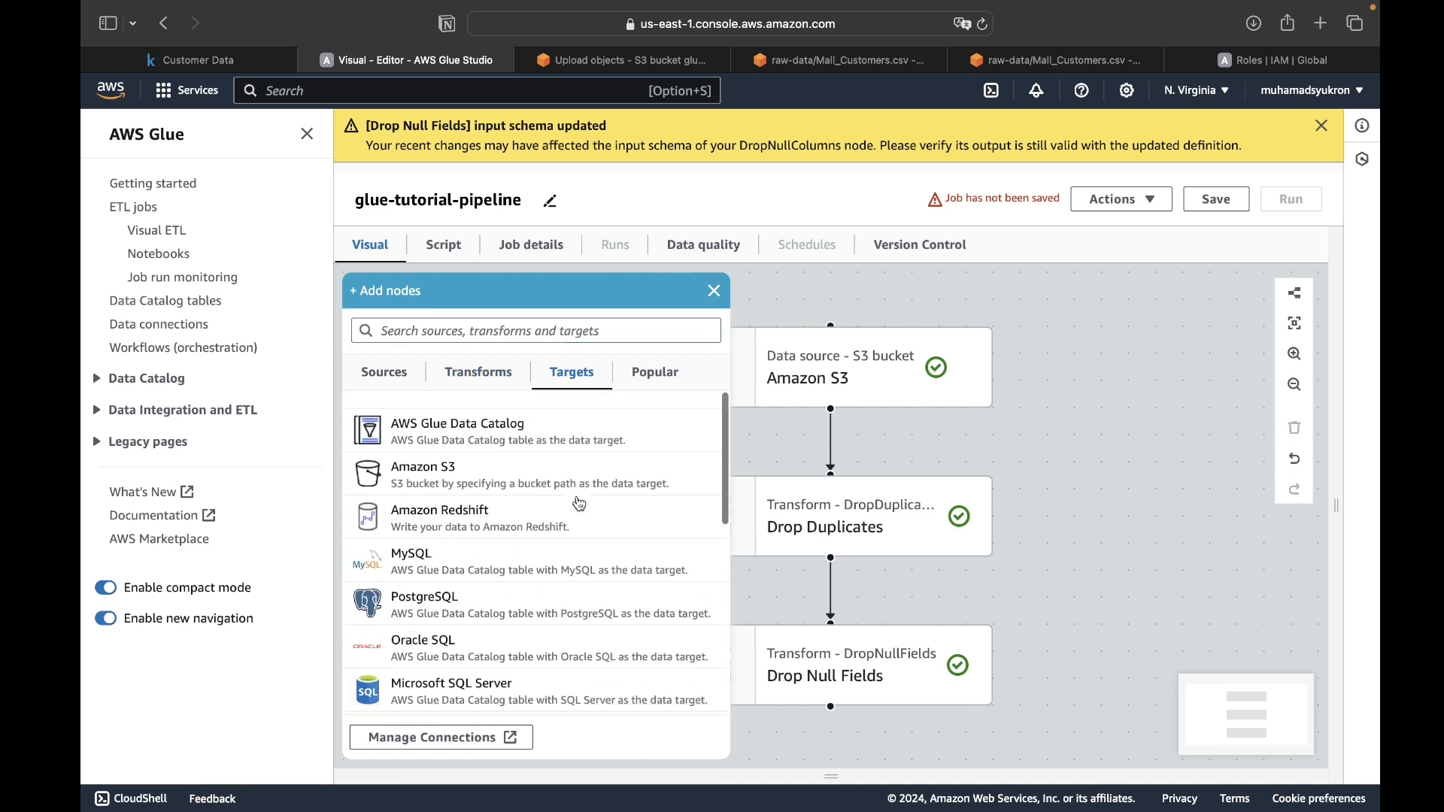
pyautogui.scroll(-5, 516, 668)
pyautogui.scroll(5, 516, 668)
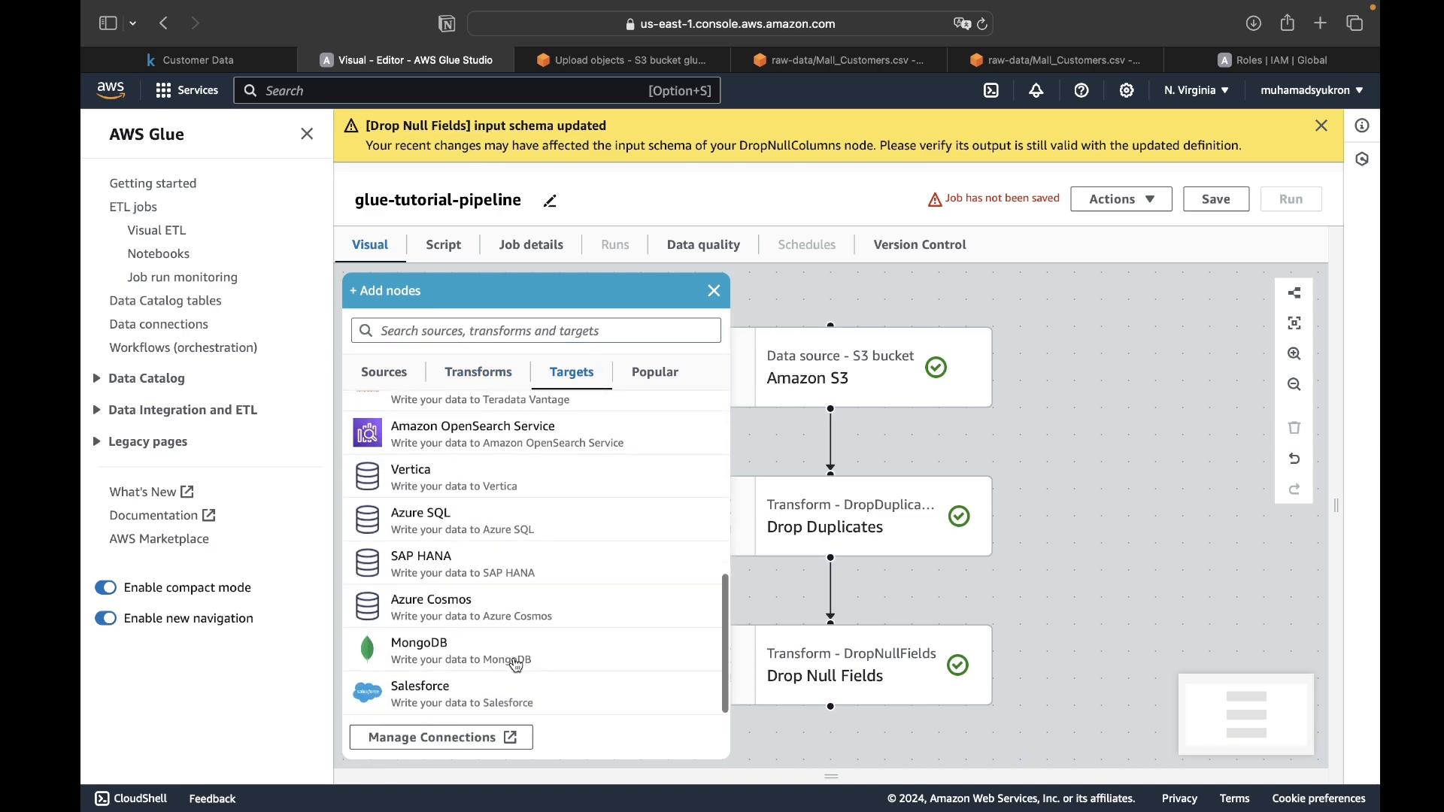
pyautogui.click(452, 460)
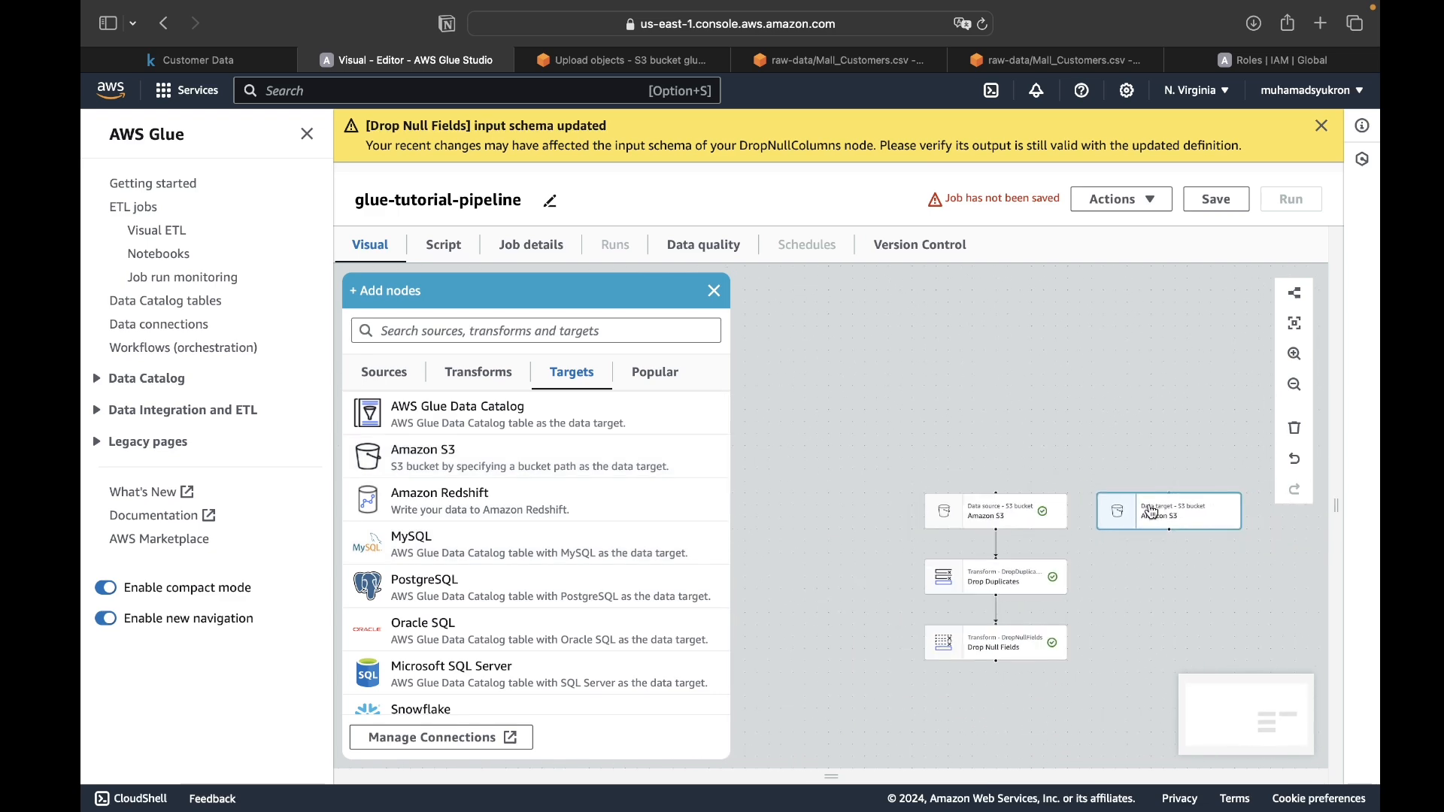
pyautogui.click(1028, 745)
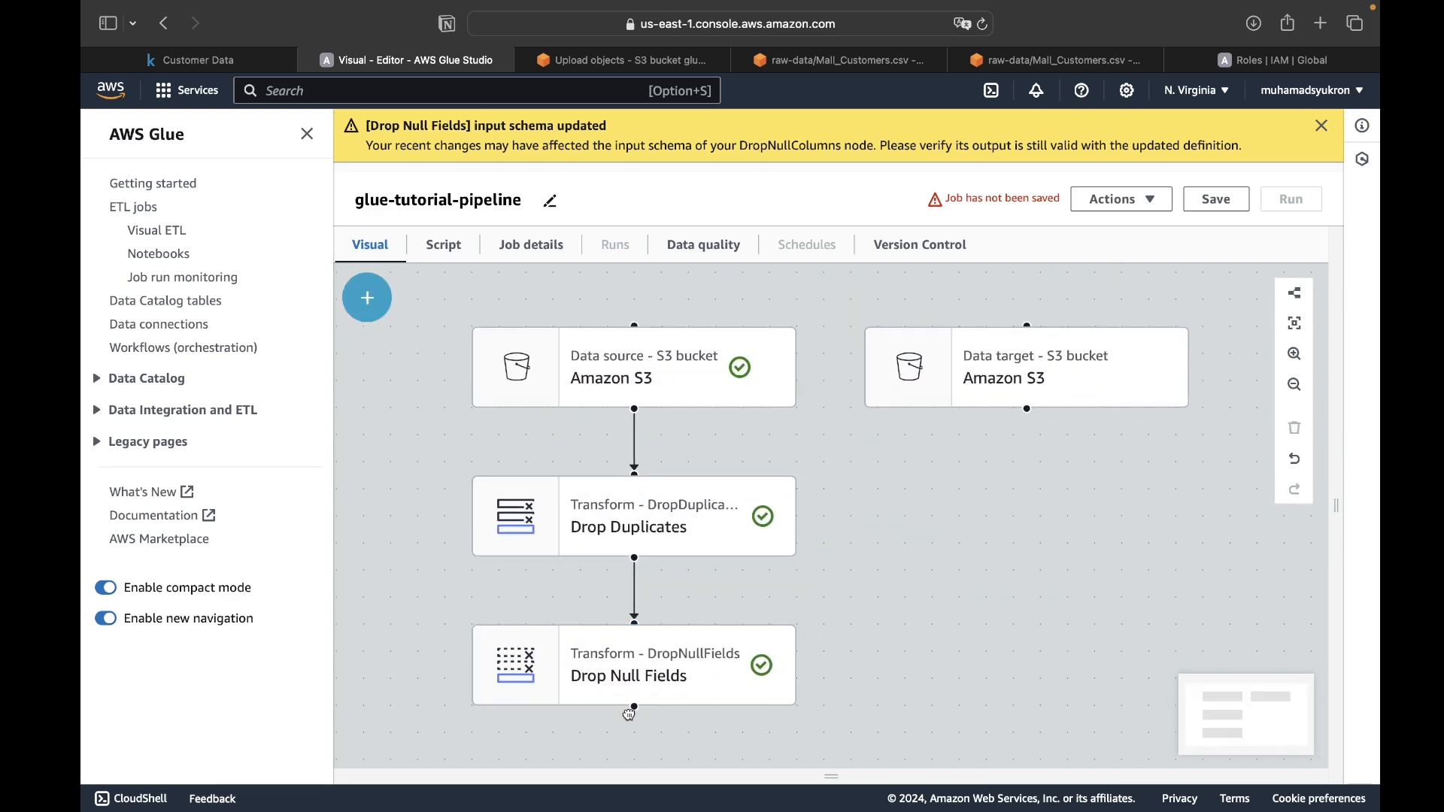
pyautogui.moveTo(632, 713); pyautogui.dragTo(1027, 498)
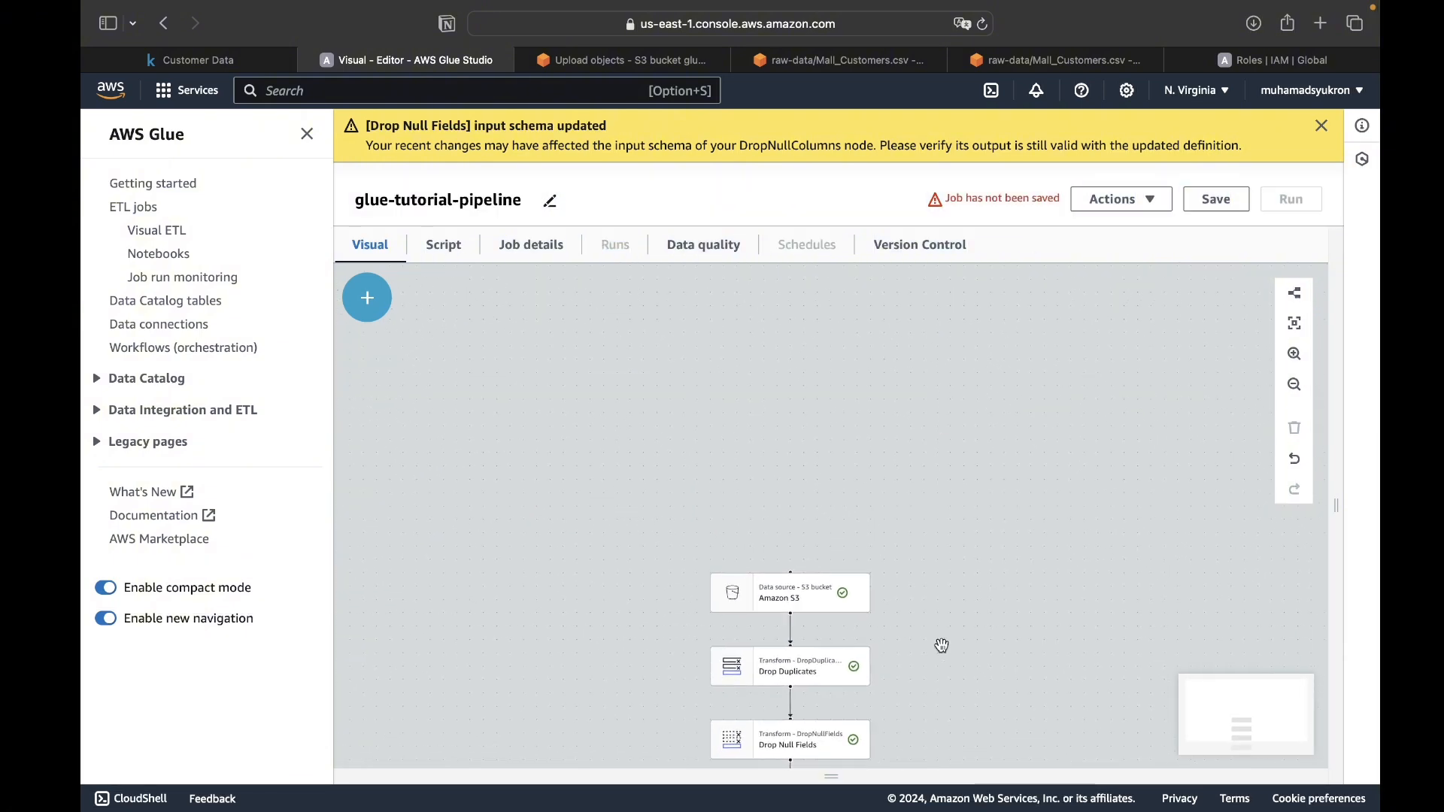
# - Set the S3 data target's output format to CSV and review the other available formats
pyautogui.click(782, 606)
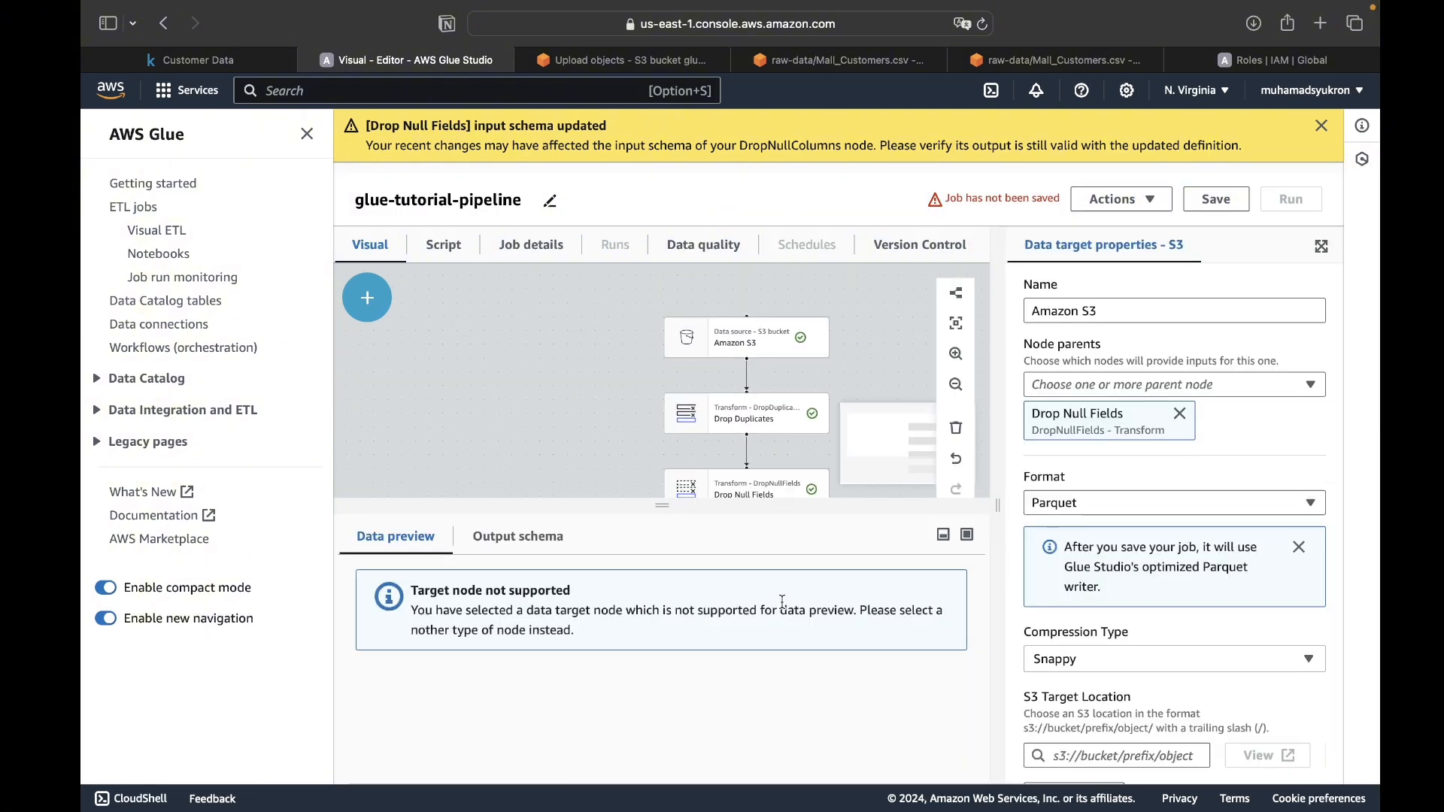
pyautogui.click(1123, 501)
pyautogui.click(1088, 592)
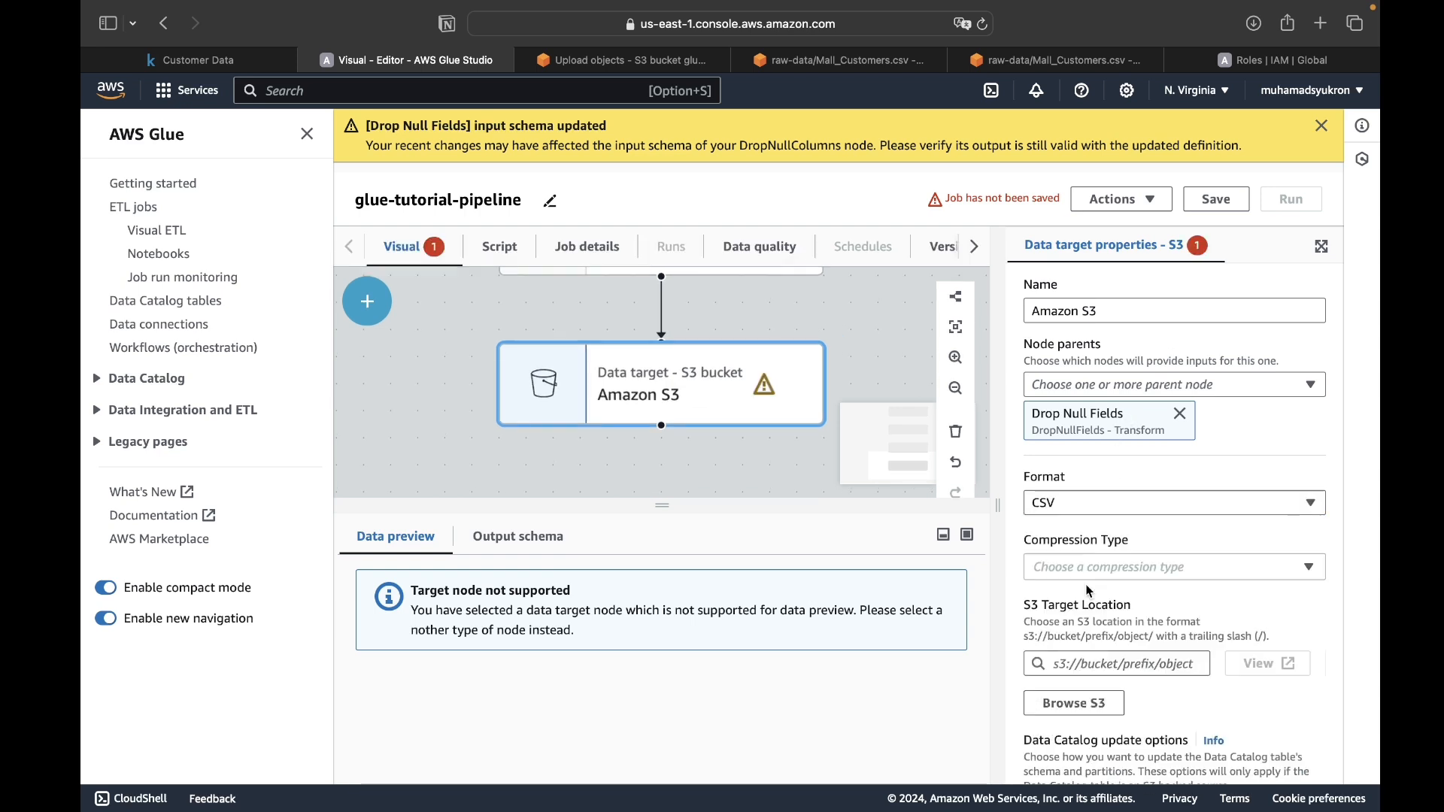
pyautogui.click(1128, 499)
pyautogui.click(1211, 503)
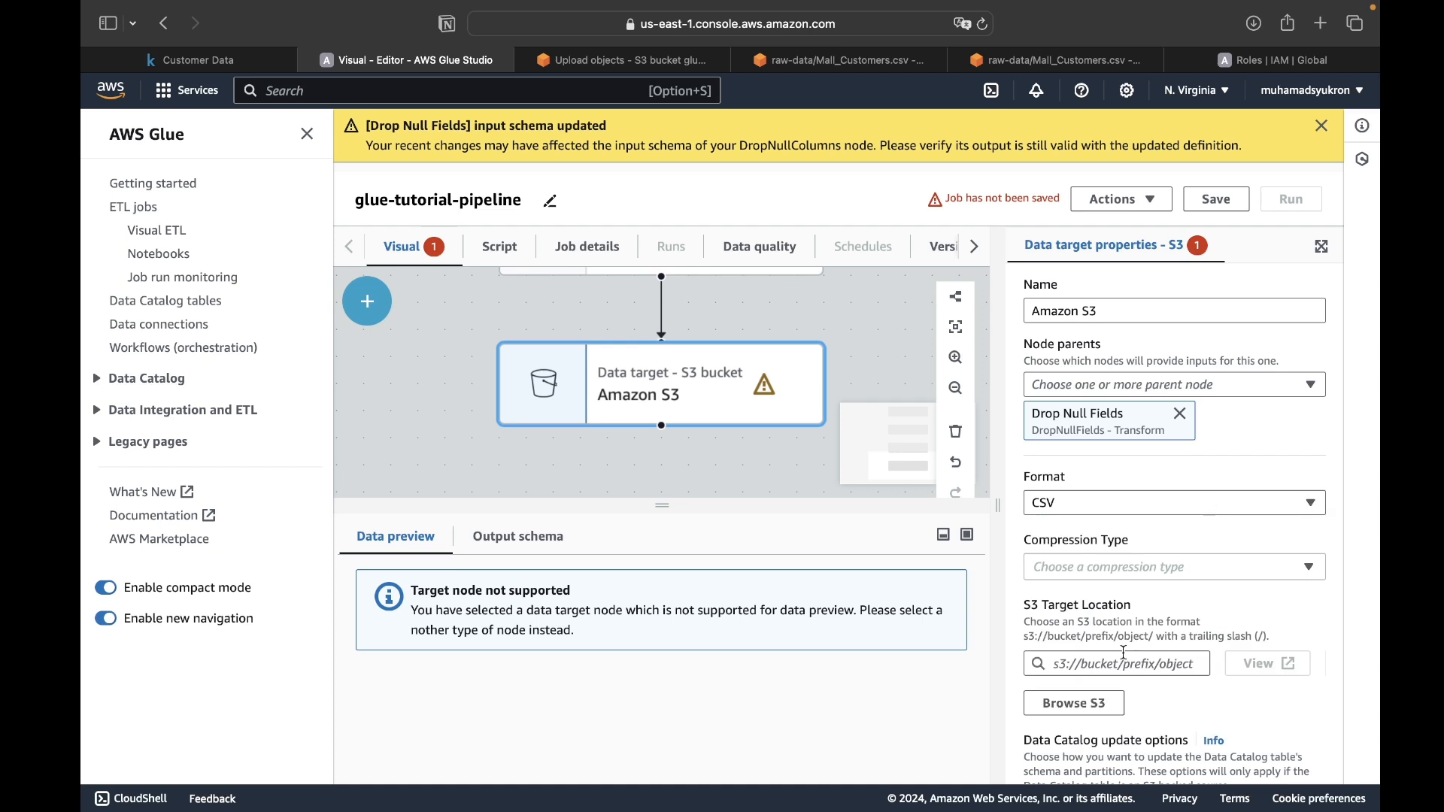
pyautogui.click(1173, 503)
pyautogui.scroll(-1, 1116, 655)
pyautogui.scroll(-1, 1113, 654)
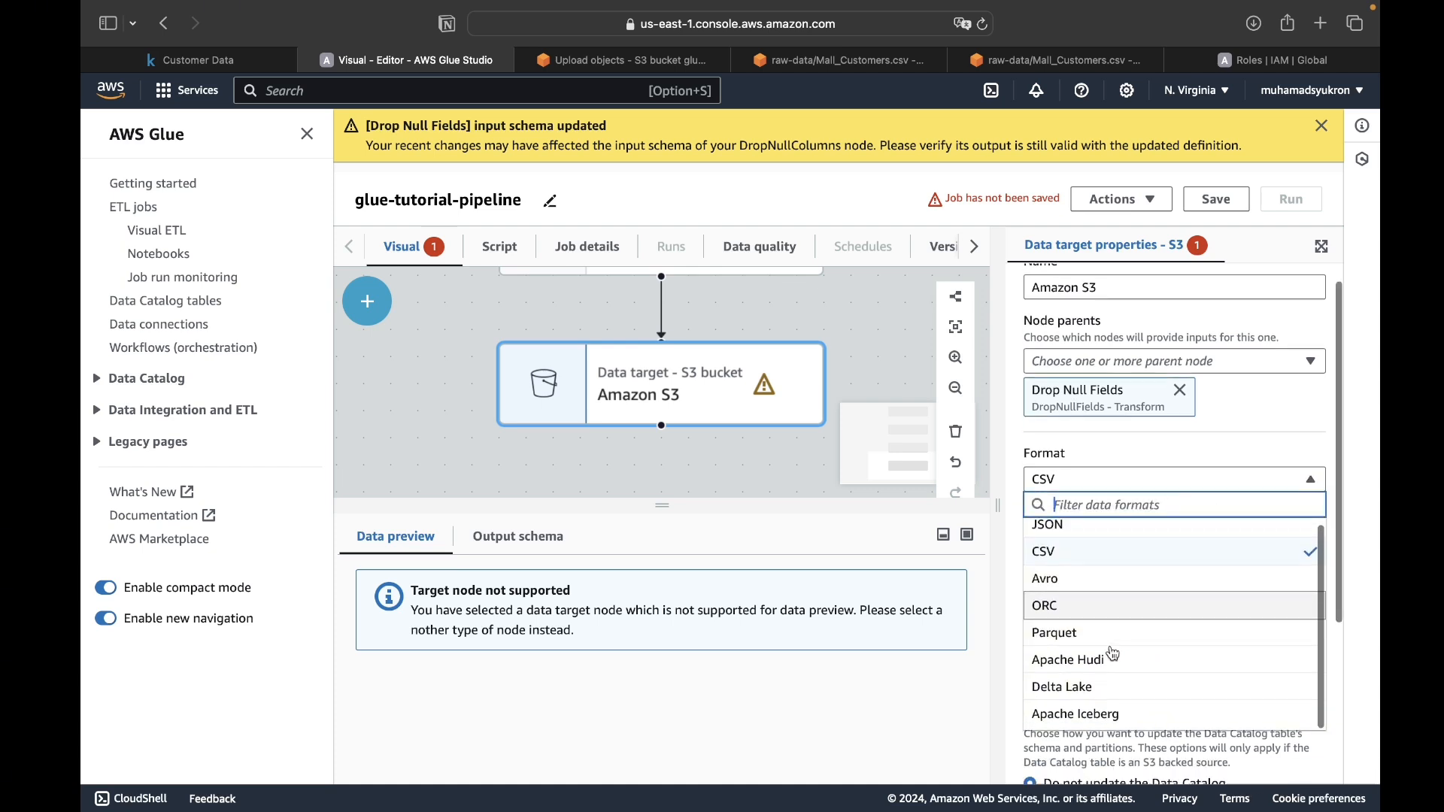
pyautogui.scroll(1, 1120, 626)
pyautogui.click(1132, 462)
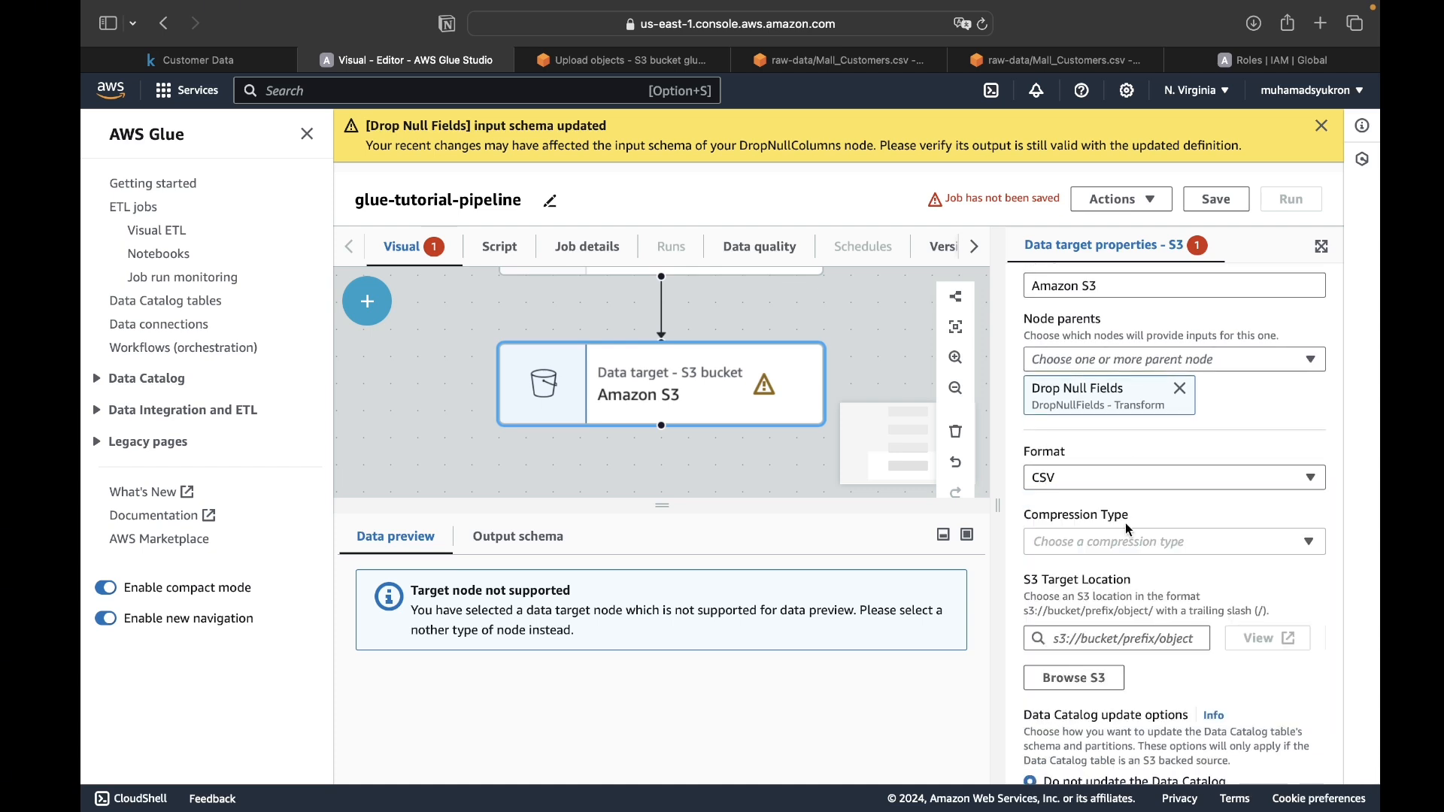
# - Set the S3 data target's compression type to None
pyautogui.scroll(-1, 1125, 522)
pyautogui.click(1125, 502)
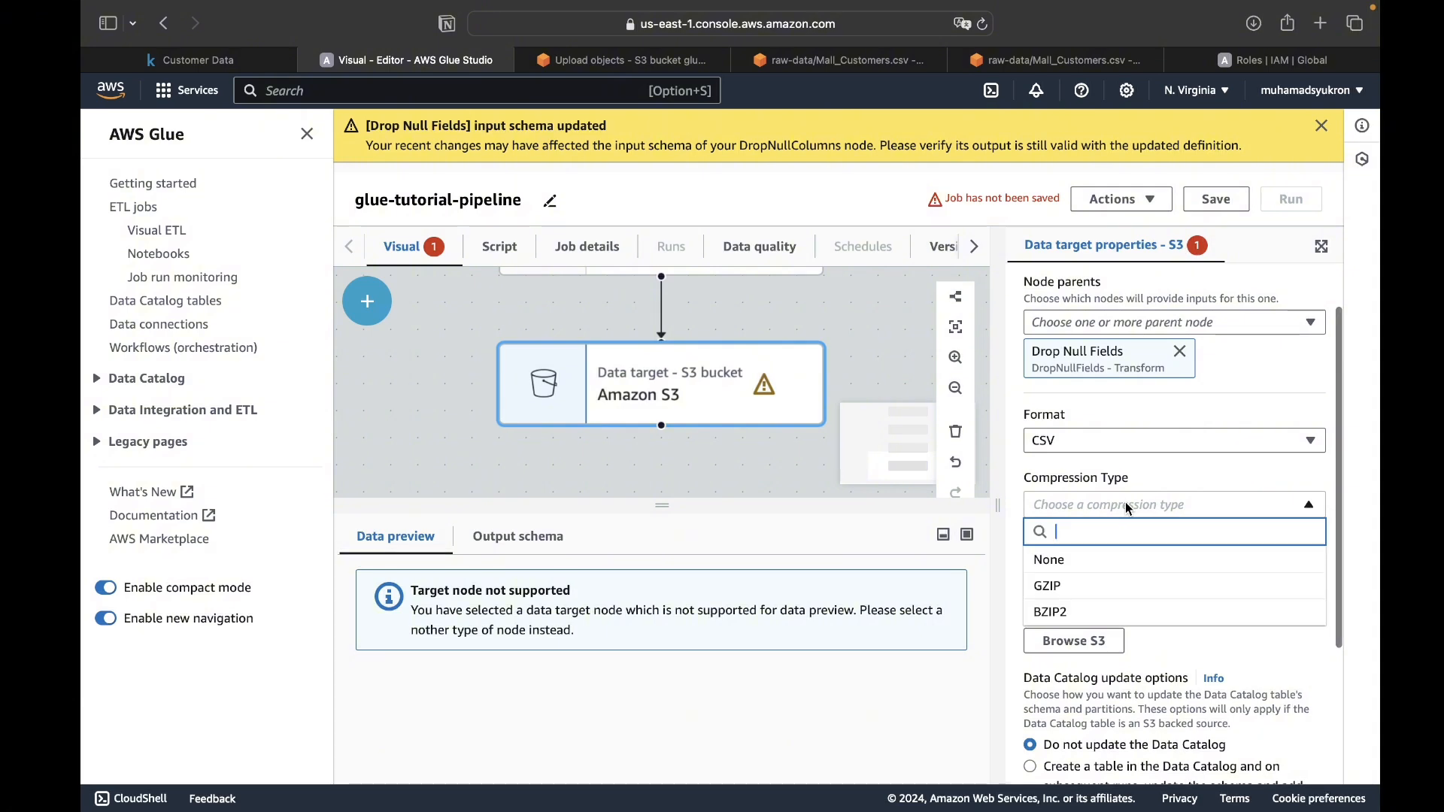
pyautogui.click(1069, 560)
# - Choose the clean-data/ folder in glue-bucket-tutorial as the S3 target location and close the target's properties
pyautogui.scroll(-3, 1100, 543)
pyautogui.click(1177, 488)
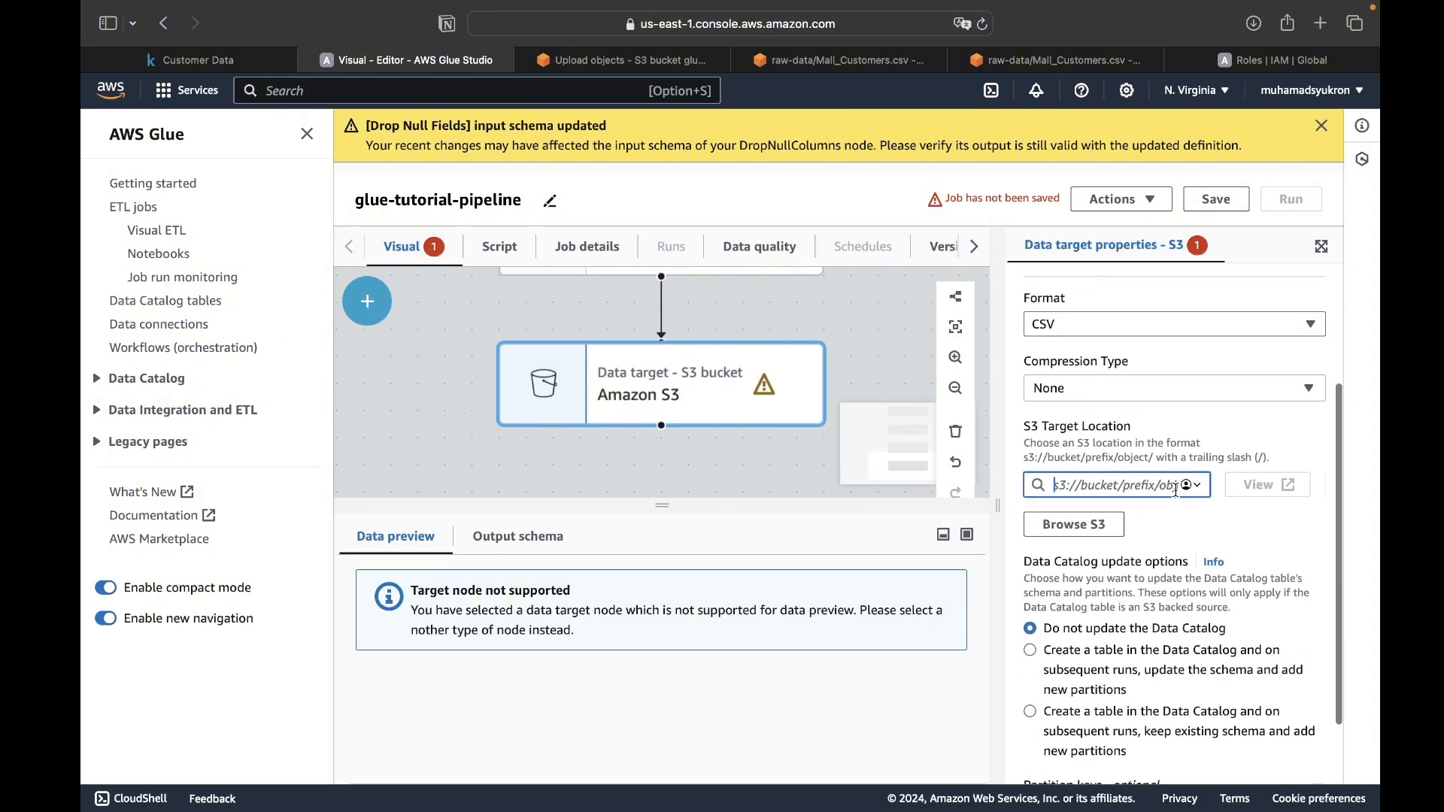
pyautogui.click(1072, 523)
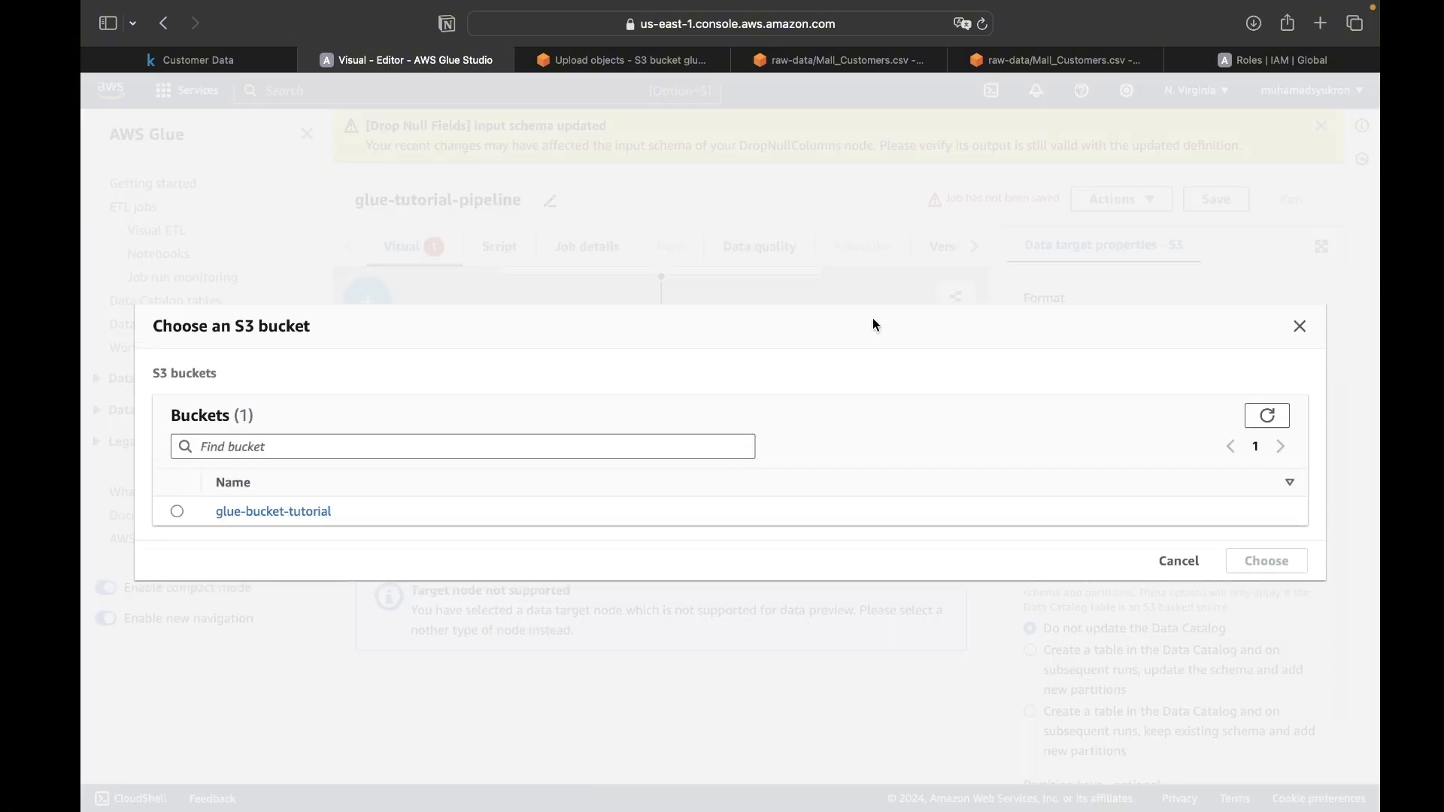
pyautogui.click(283, 511)
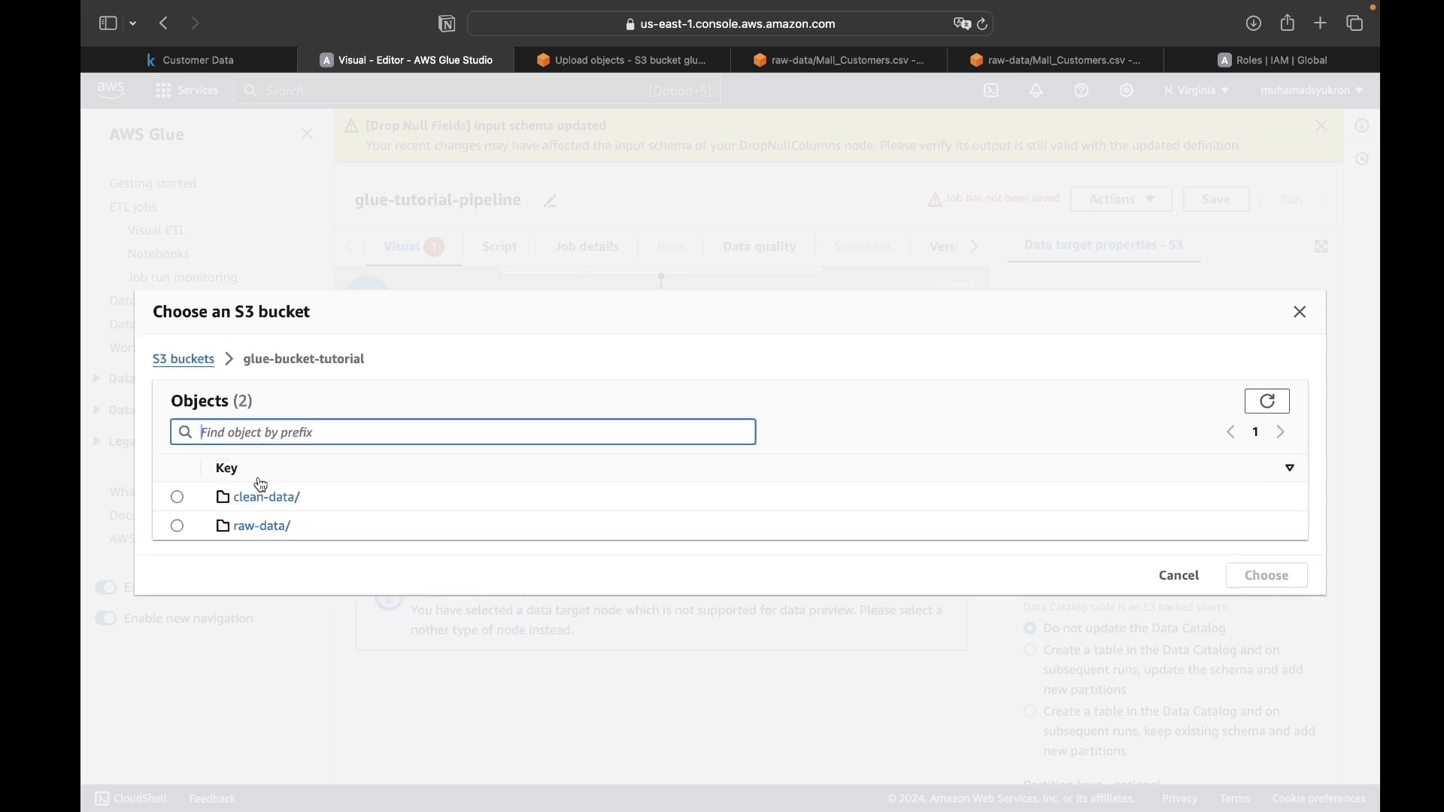
pyautogui.click(180, 501)
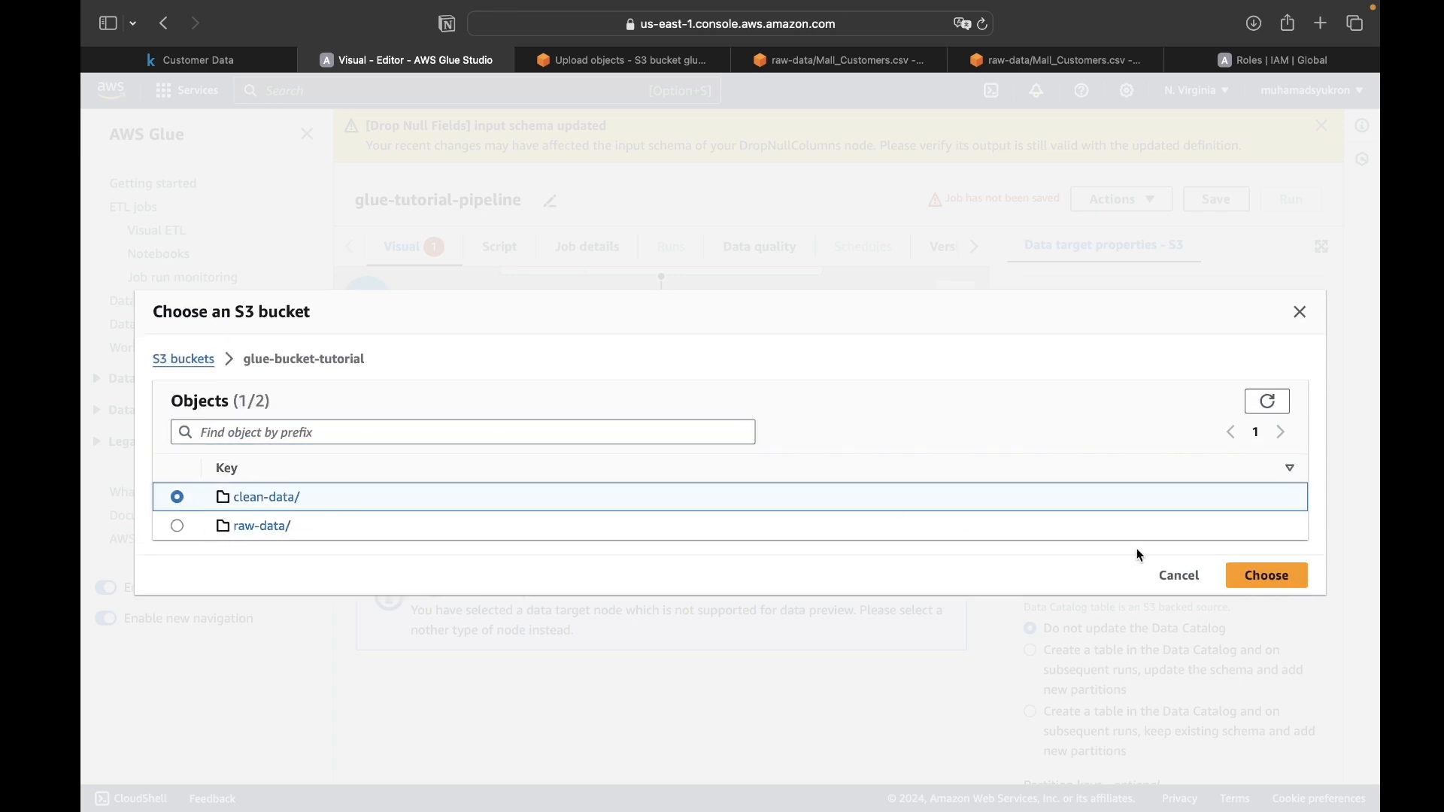
pyautogui.click(1267, 576)
pyautogui.scroll(-2, 1138, 610)
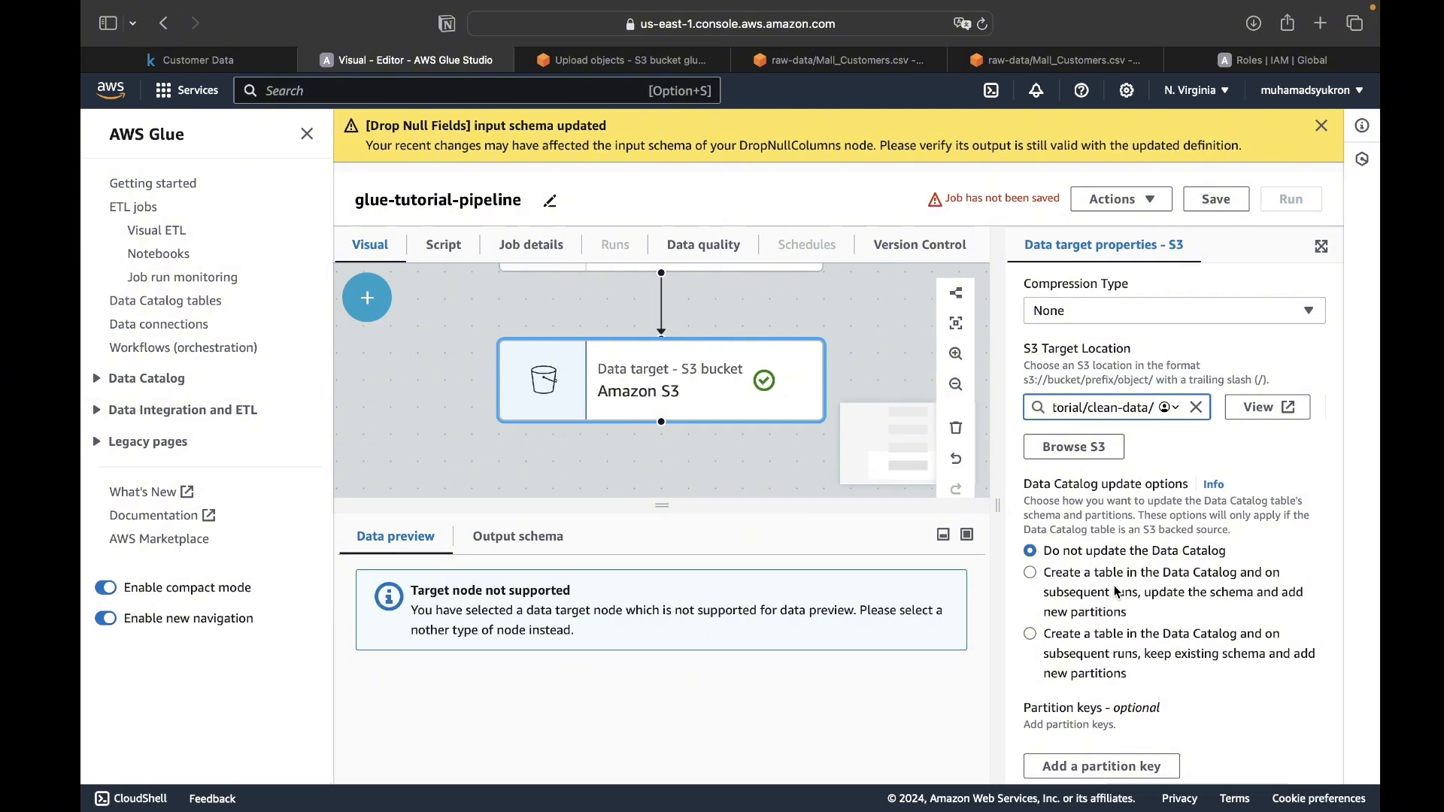
pyautogui.scroll(2, 1118, 592)
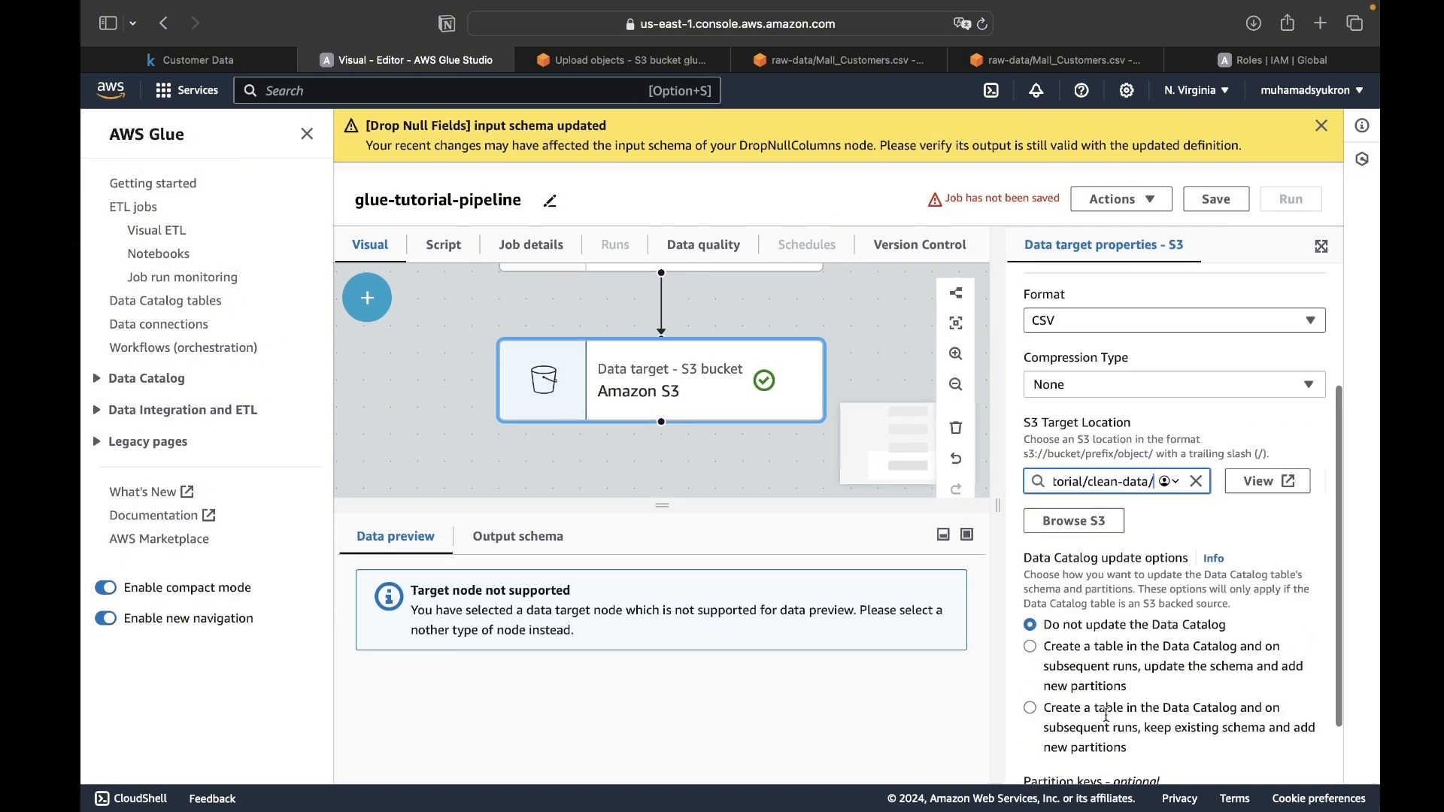
pyautogui.scroll(3, 1107, 715)
pyautogui.click(822, 445)
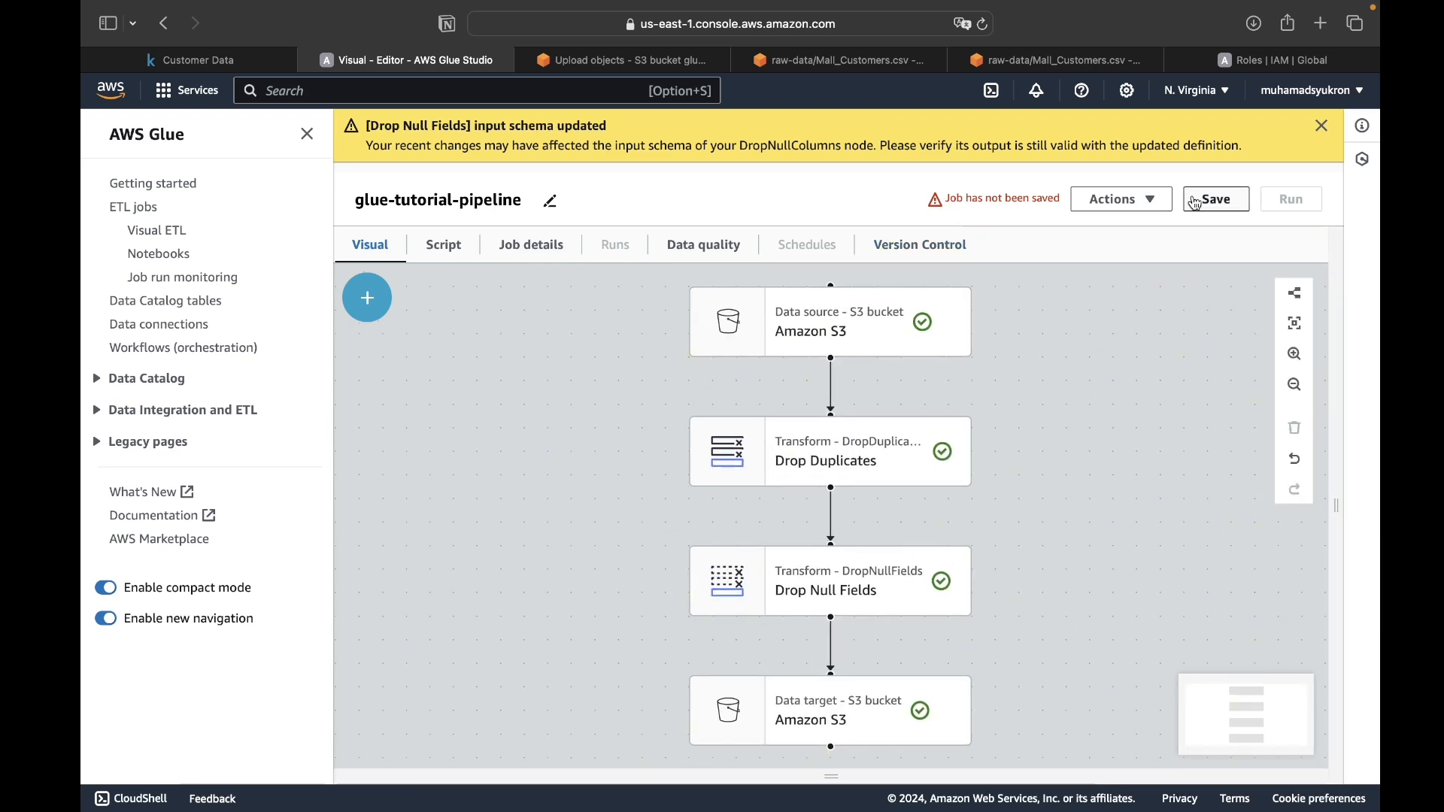
# - Save and run the glue-tutorial-pipeline job, and open its run details
pyautogui.click(1216, 200)
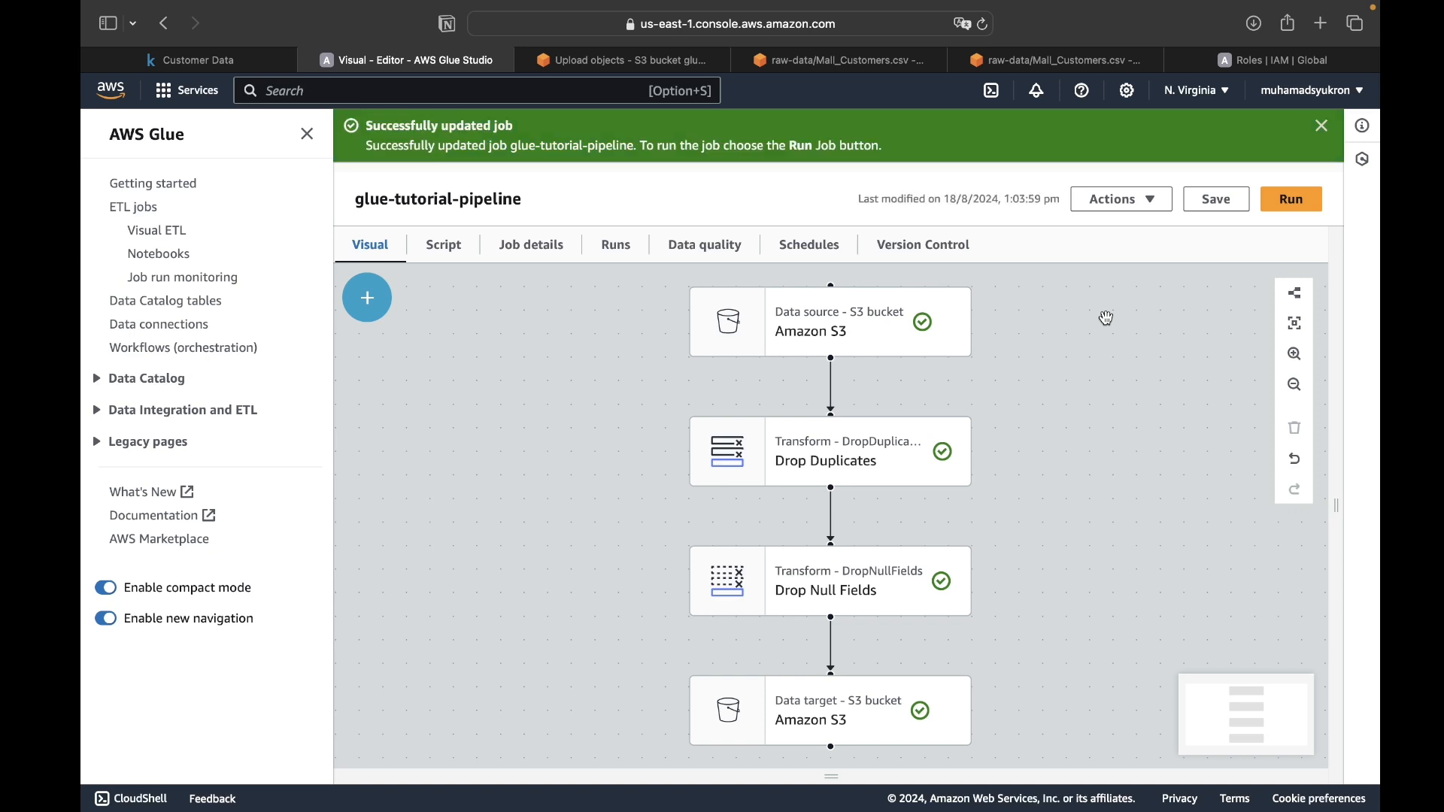
pyautogui.click(1281, 204)
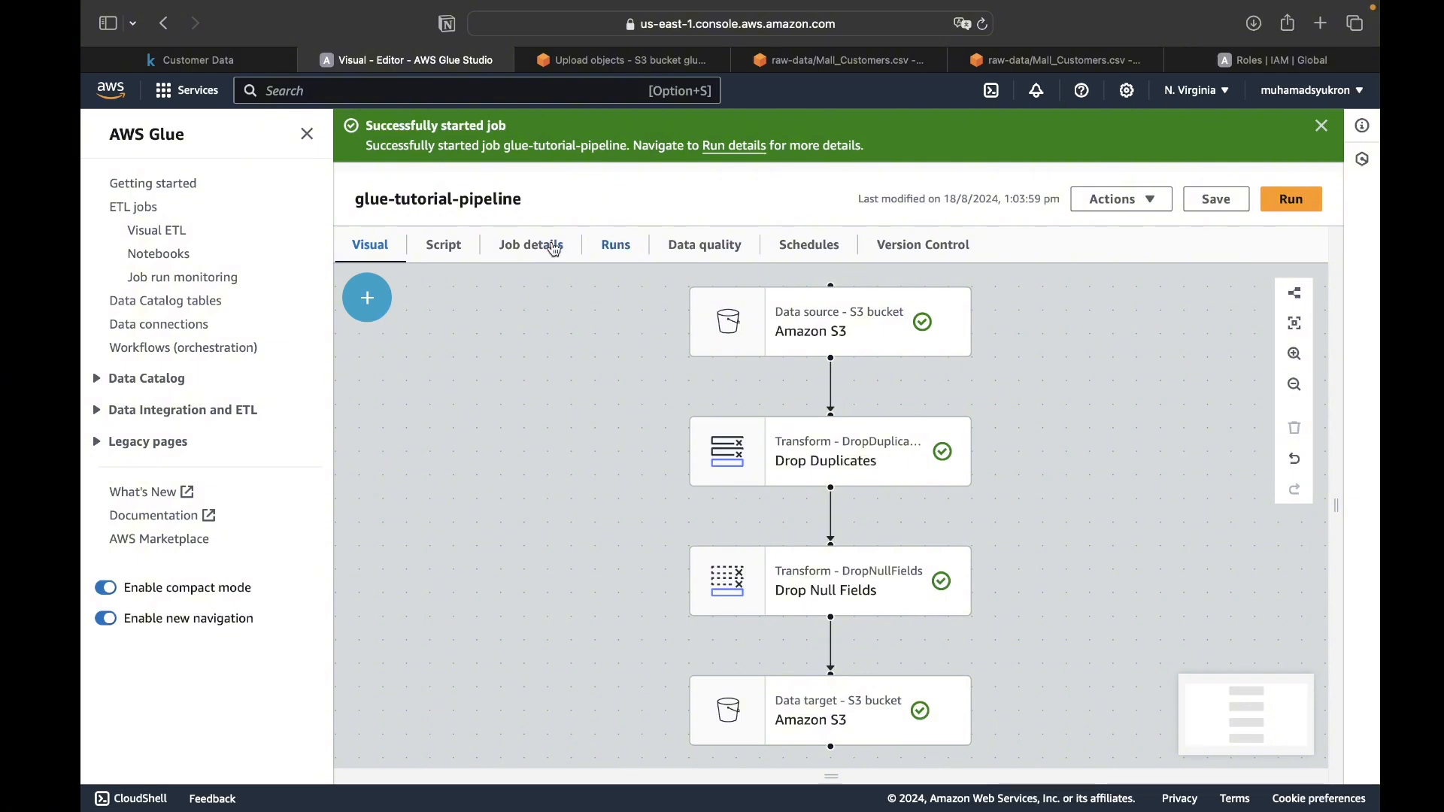
pyautogui.click(741, 147)
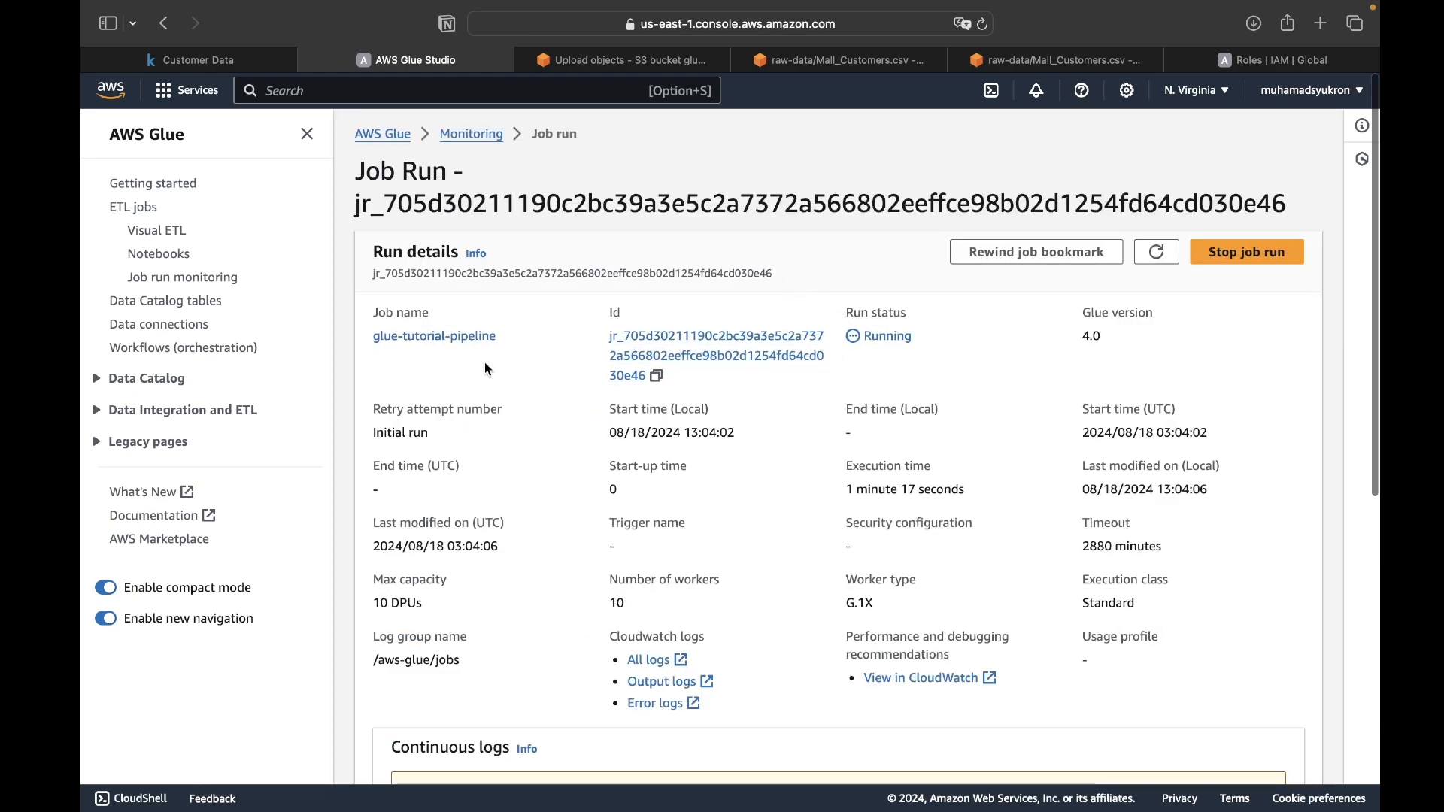
# - Review the job's details, run status and generated script, and return to the visual pipeline
pyautogui.click(459, 336)
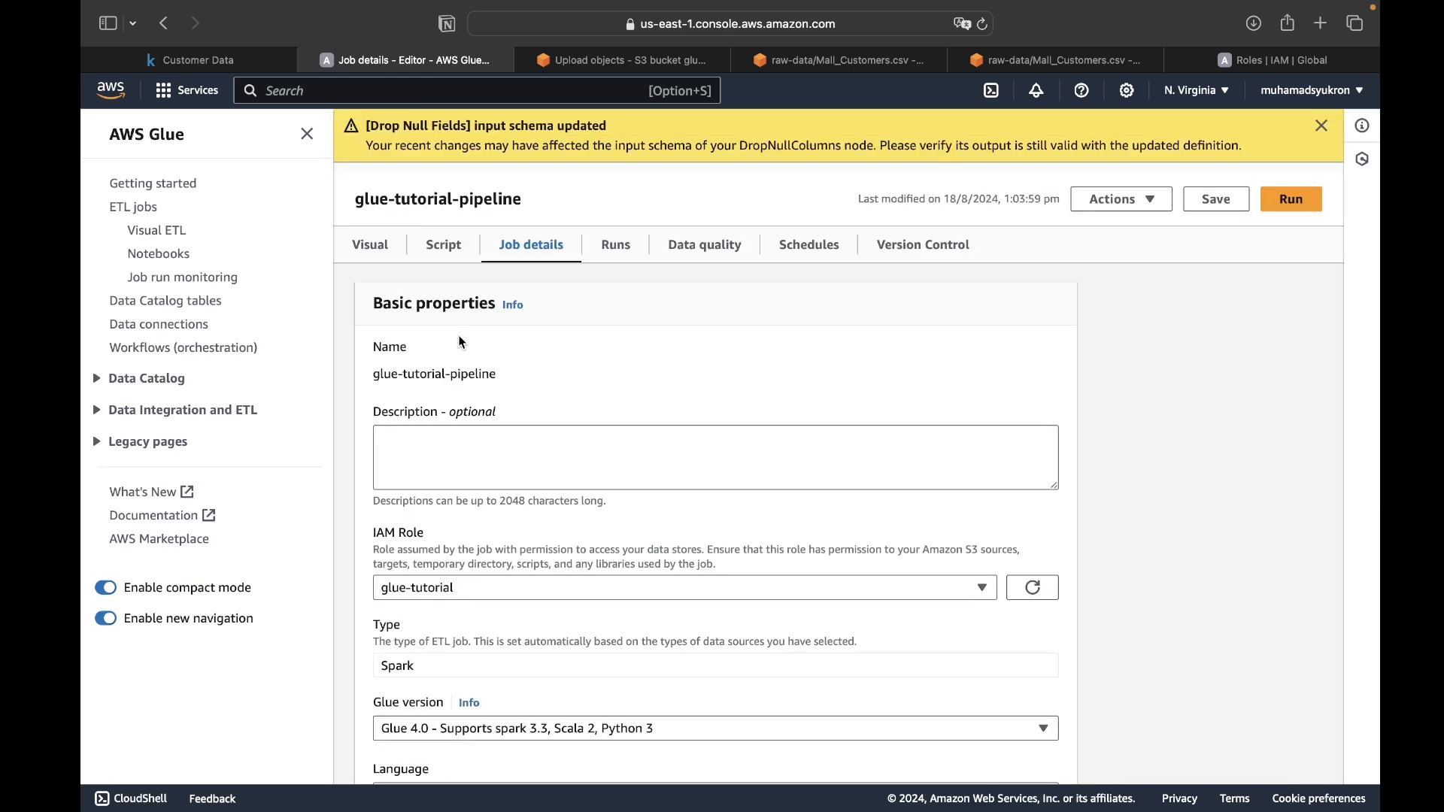
pyautogui.click(619, 248)
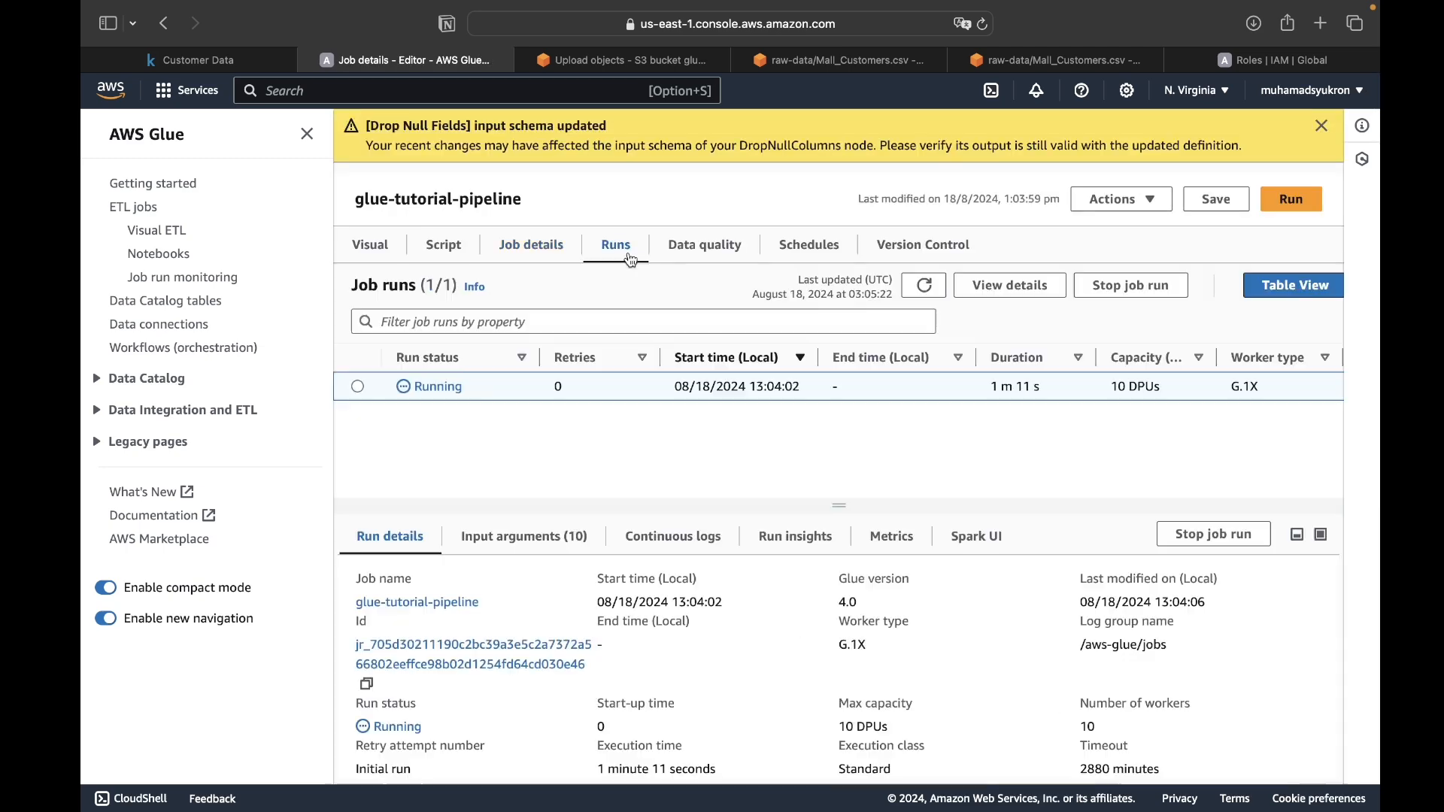
pyautogui.click(448, 246)
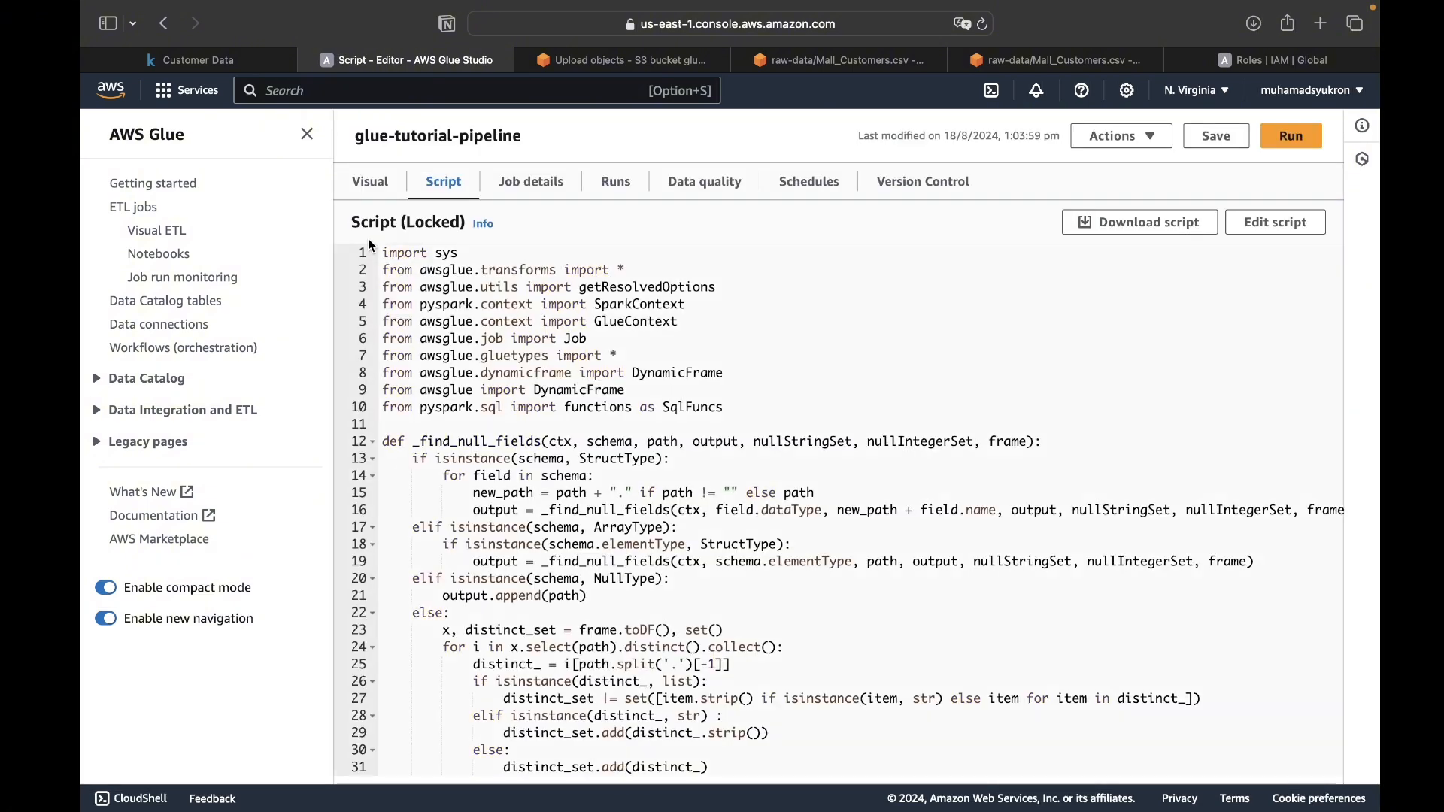
pyautogui.click(368, 188)
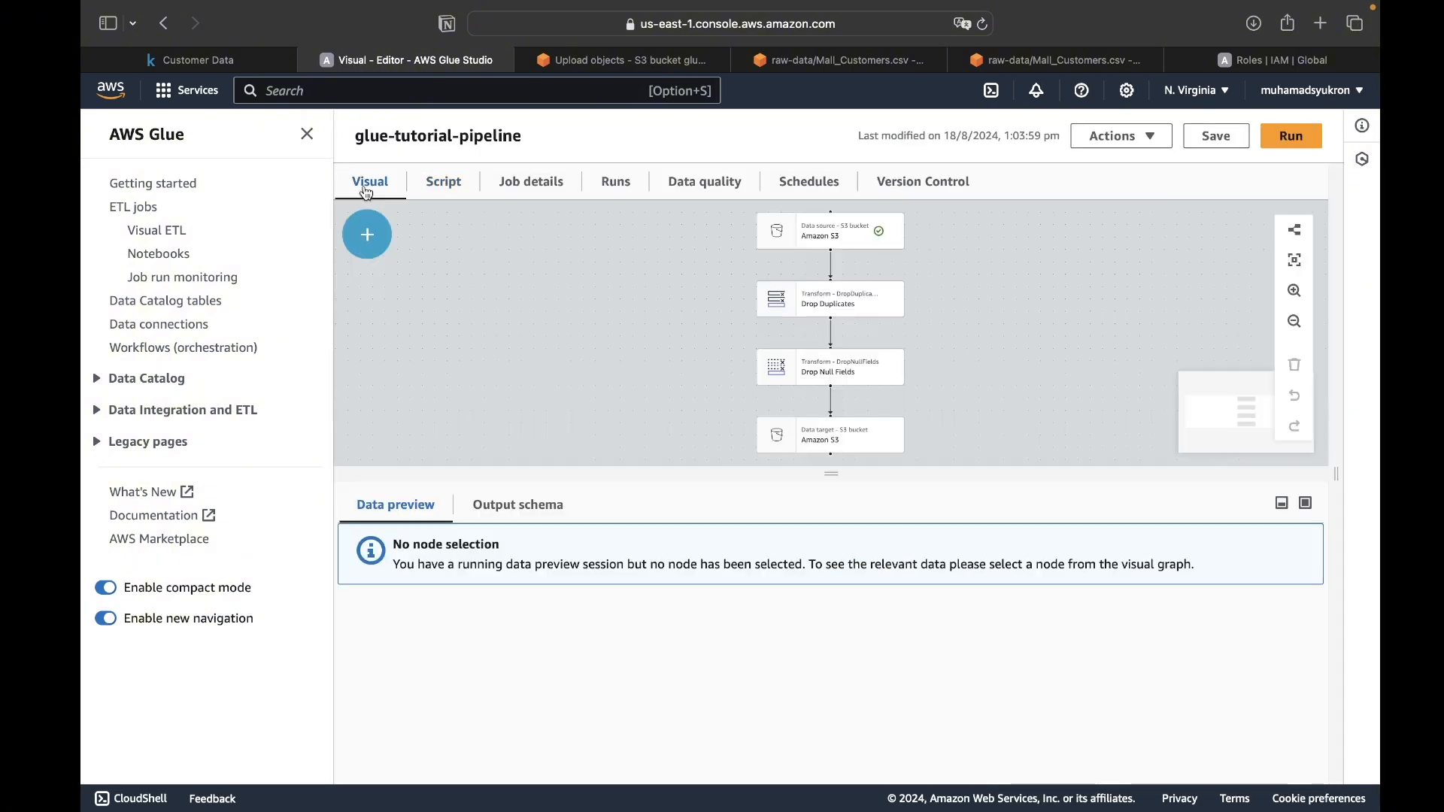
# - Examine the job's generated script, including its imports, null-field functions, Spark context setup and the code for each pipeline node
pyautogui.click(442, 185)
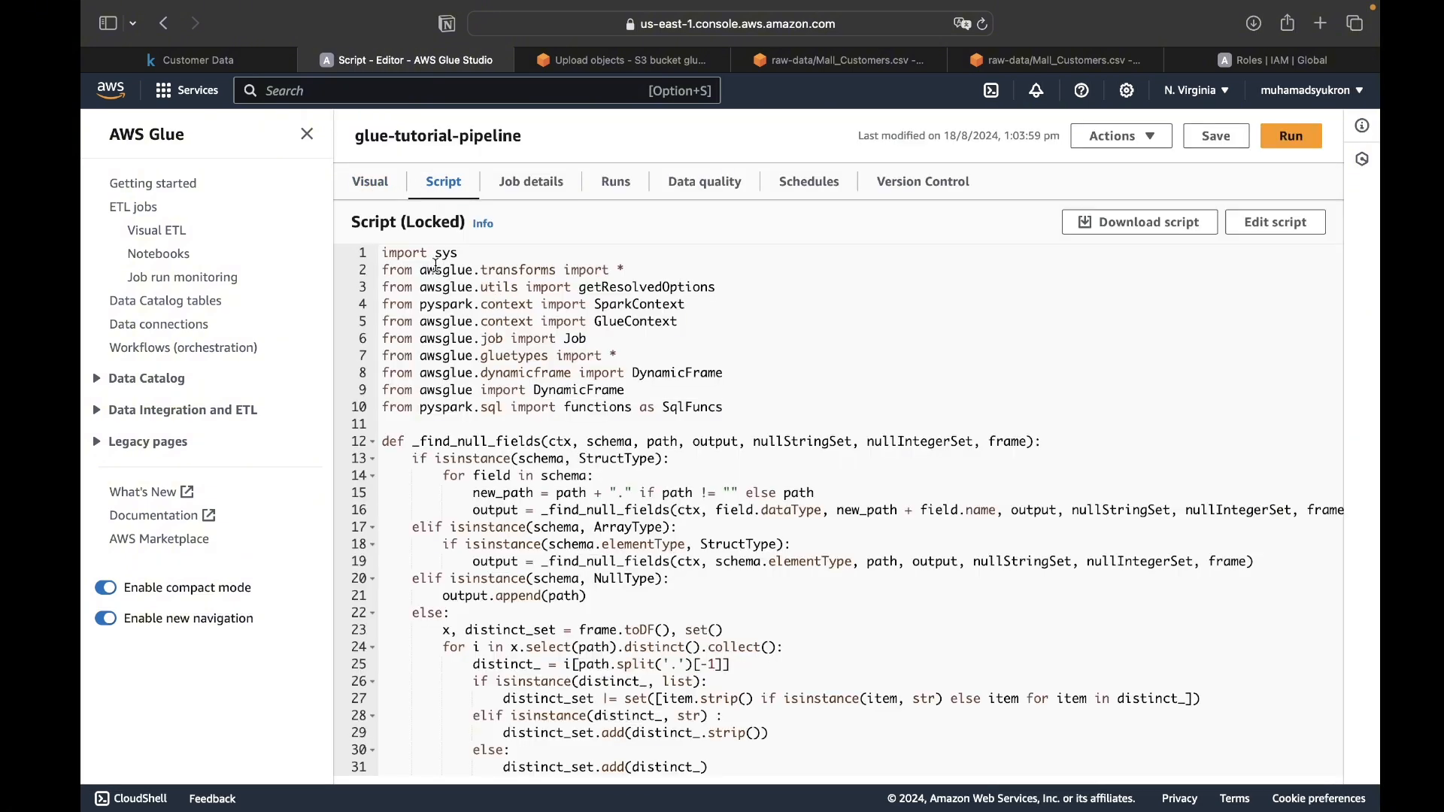
pyautogui.moveTo(419, 255); pyautogui.dragTo(647, 407)
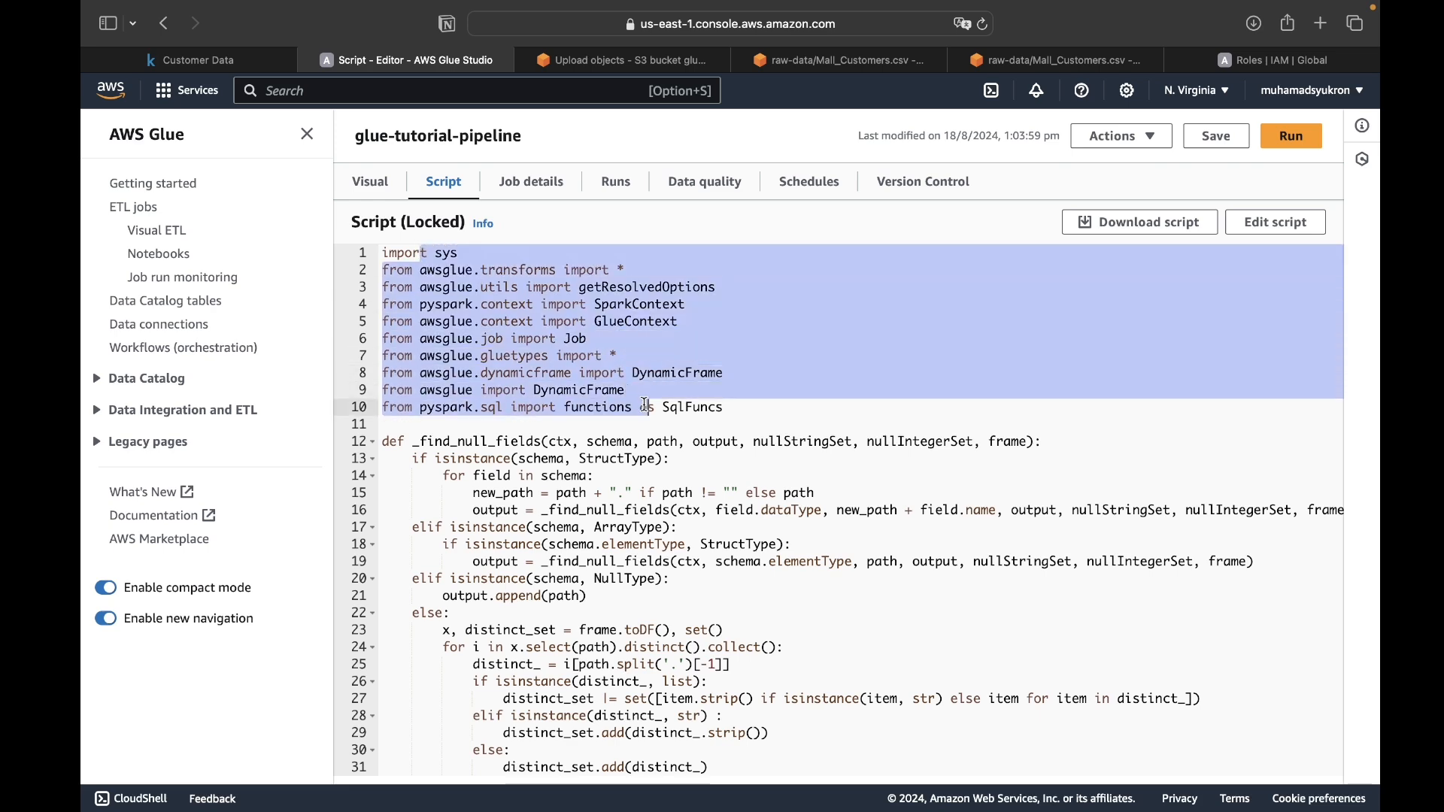
pyautogui.click(647, 407)
pyautogui.scroll(-2, 647, 407)
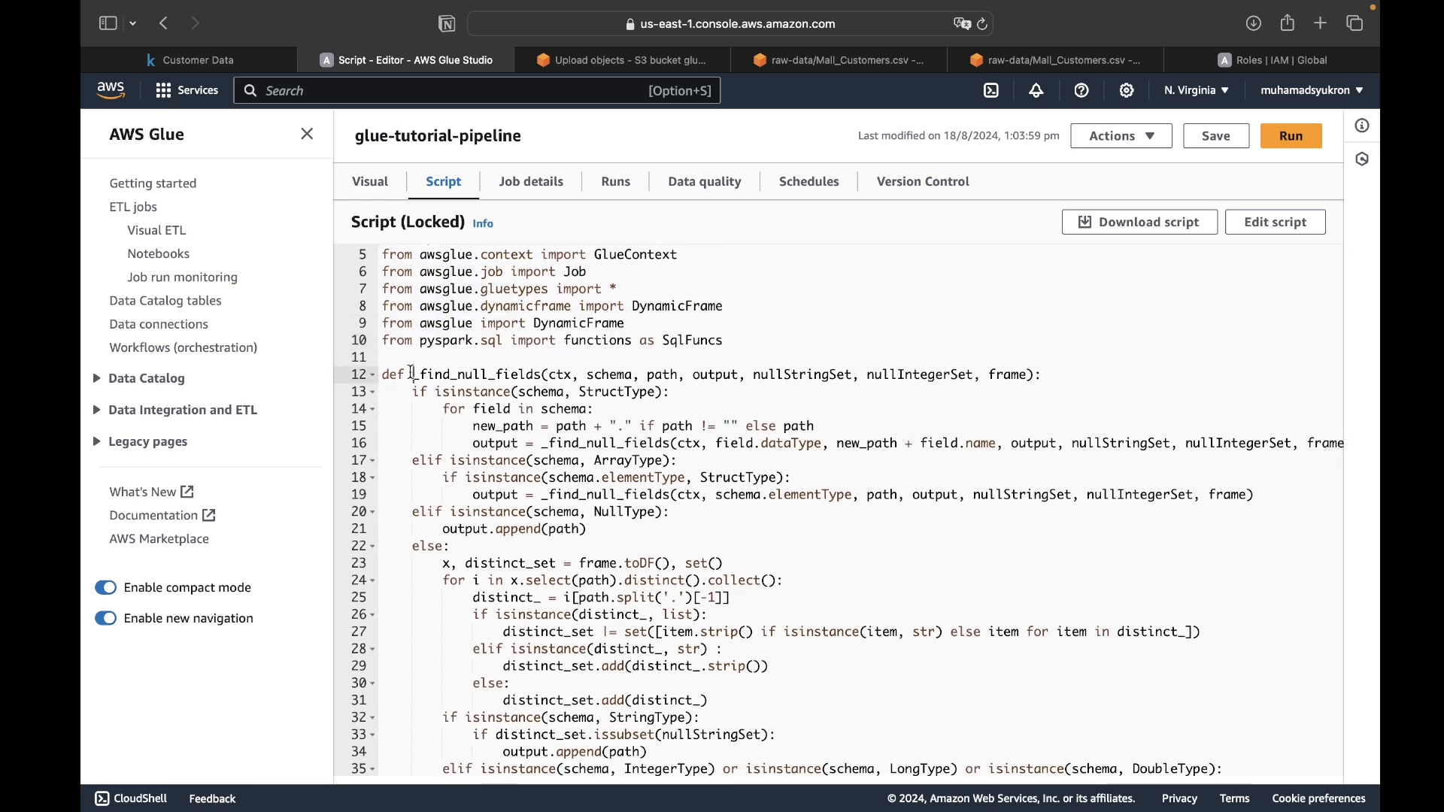
pyautogui.doubleClick(540, 376)
pyautogui.scroll(-6, 546, 487)
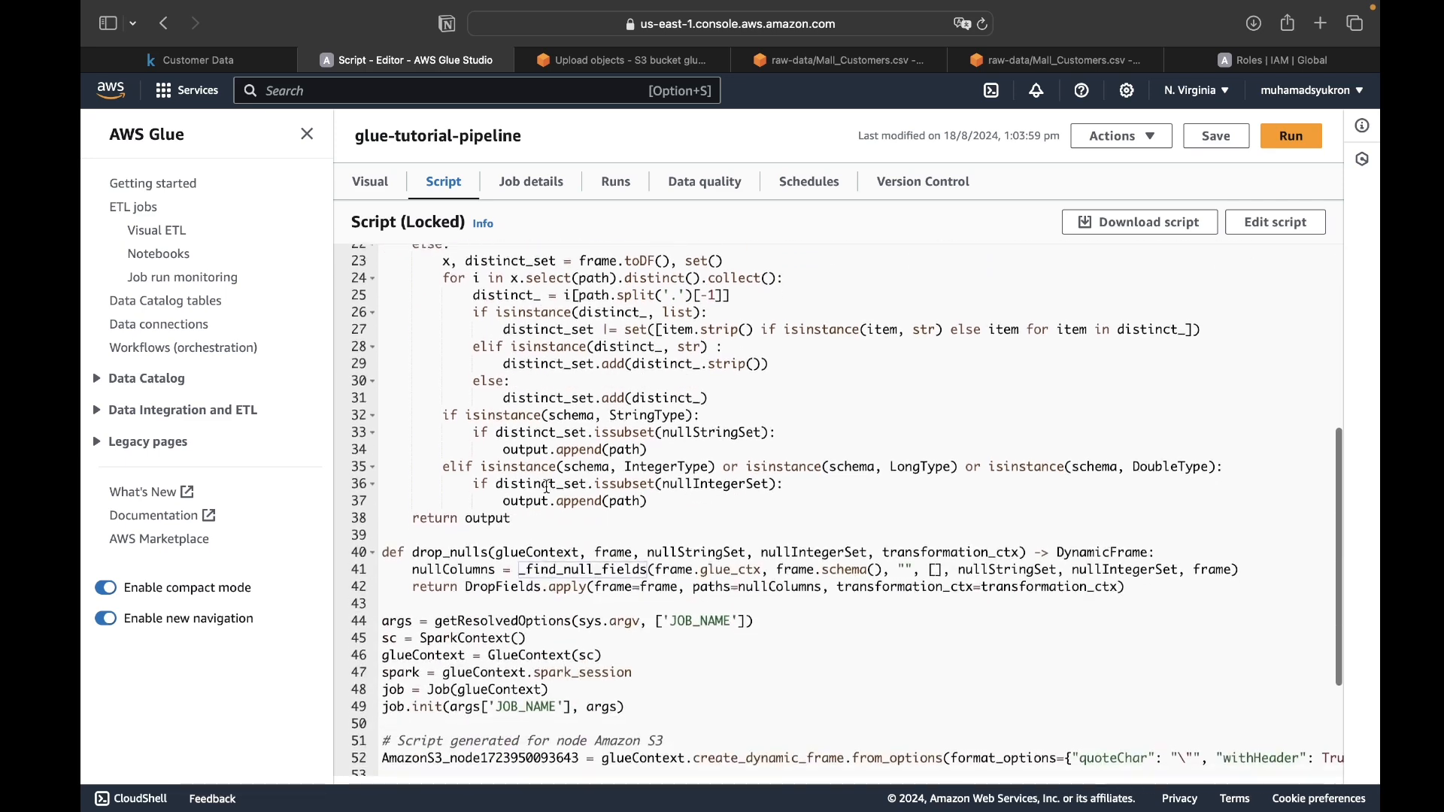
pyautogui.moveTo(405, 551); pyautogui.dragTo(491, 551)
pyautogui.click(492, 569)
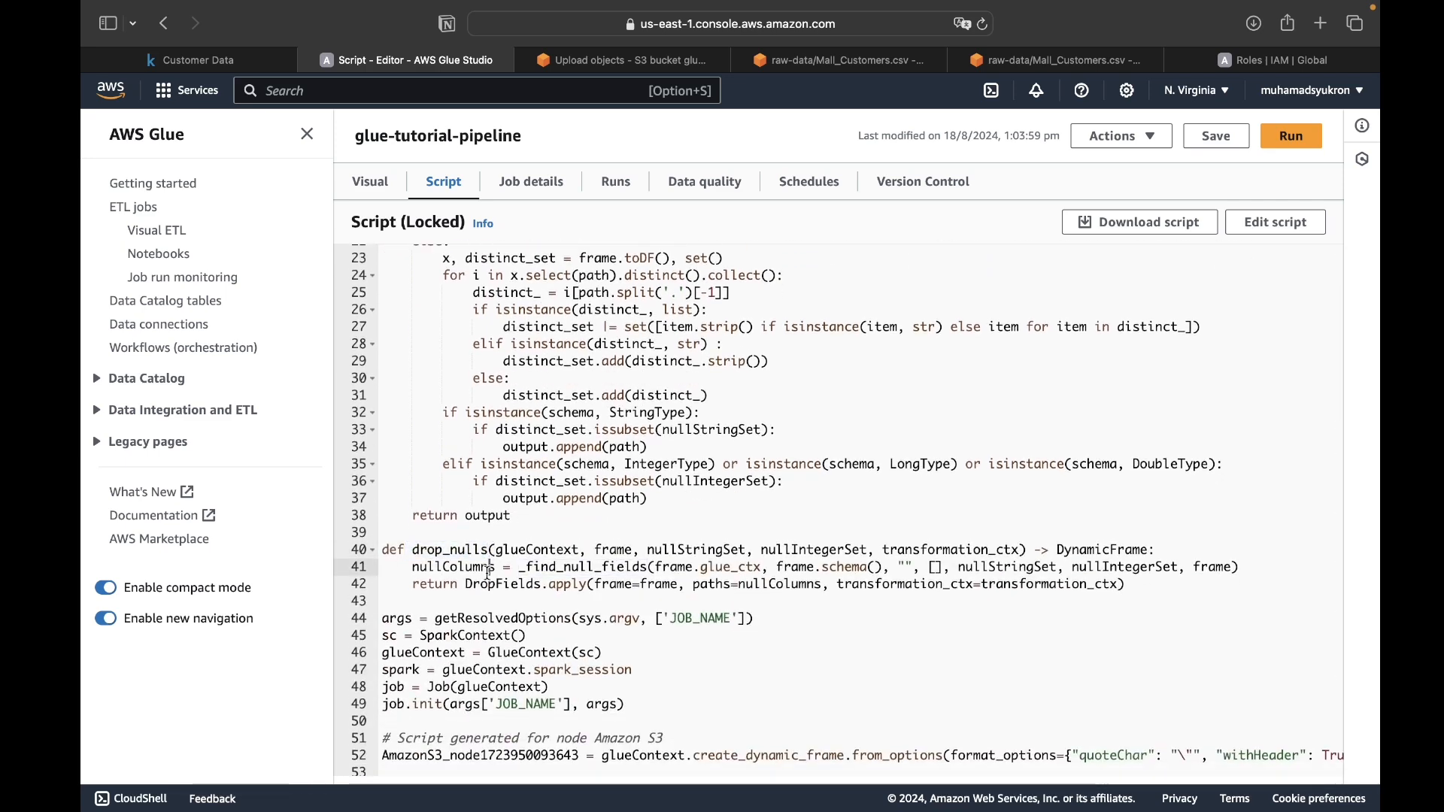
pyautogui.scroll(-3, 487, 574)
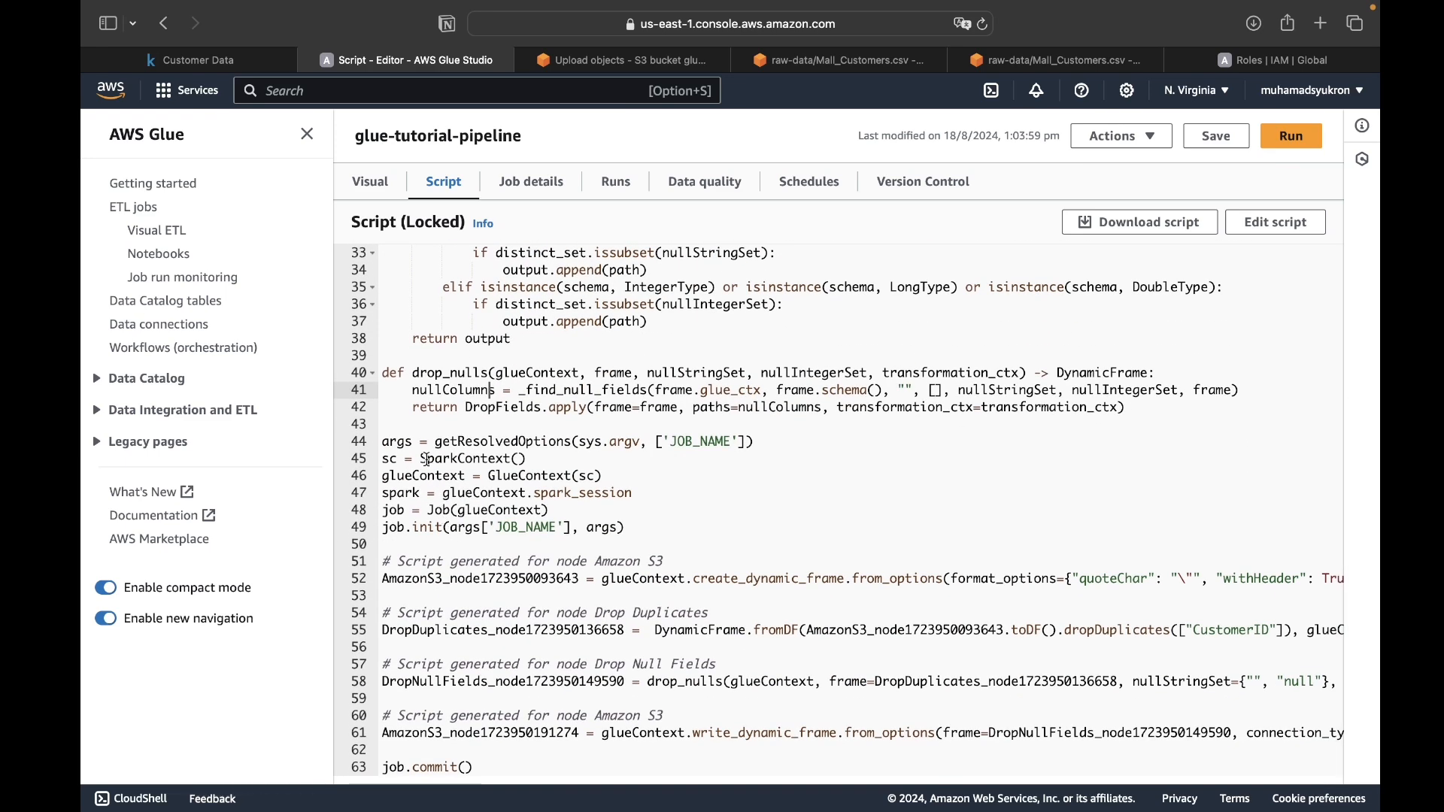
pyautogui.click(424, 460)
pyautogui.moveTo(424, 460); pyautogui.dragTo(613, 461)
pyautogui.click(615, 494)
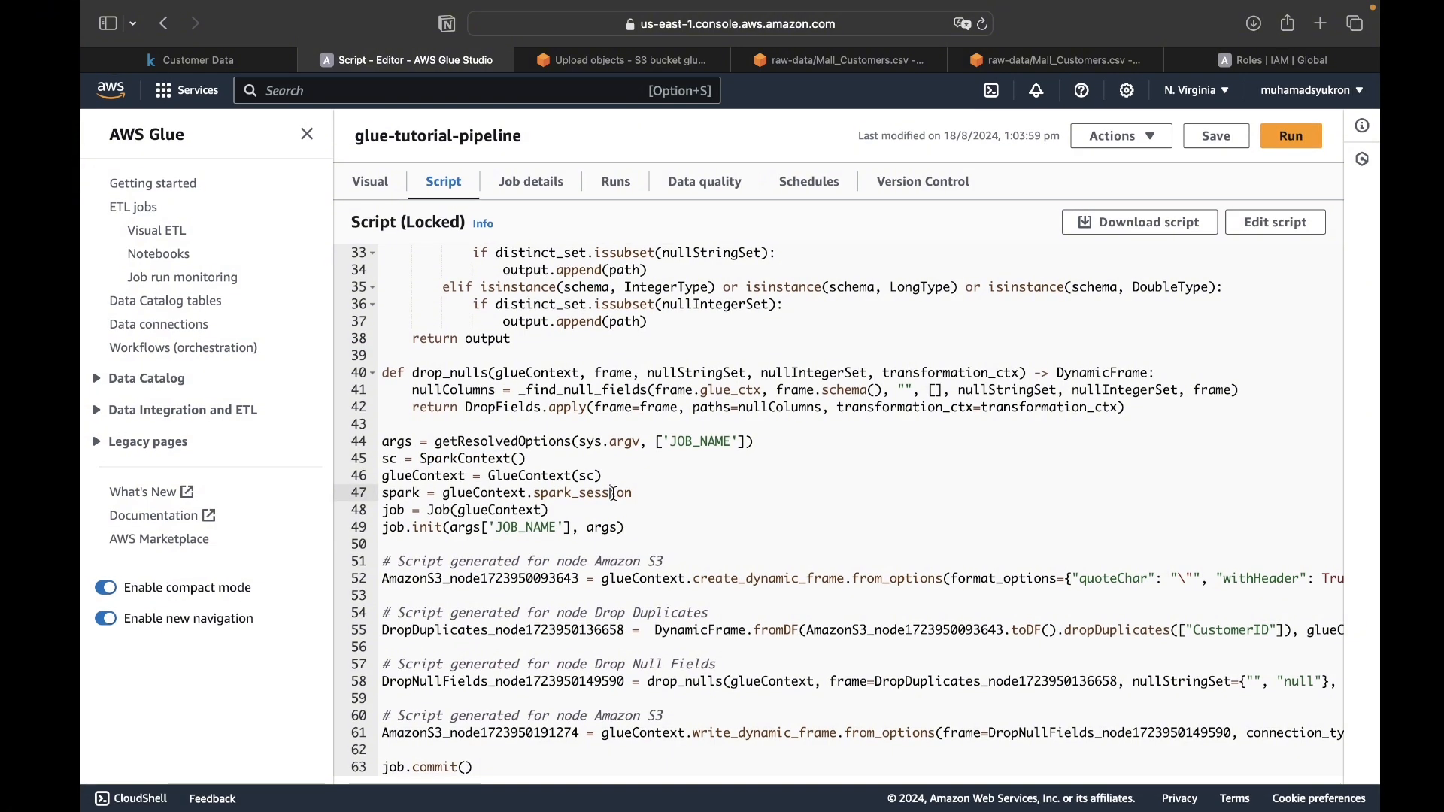
pyautogui.scroll(10, 615, 494)
# - Return to the visual pipeline, open the job's runs and refresh the run status
pyautogui.click(372, 184)
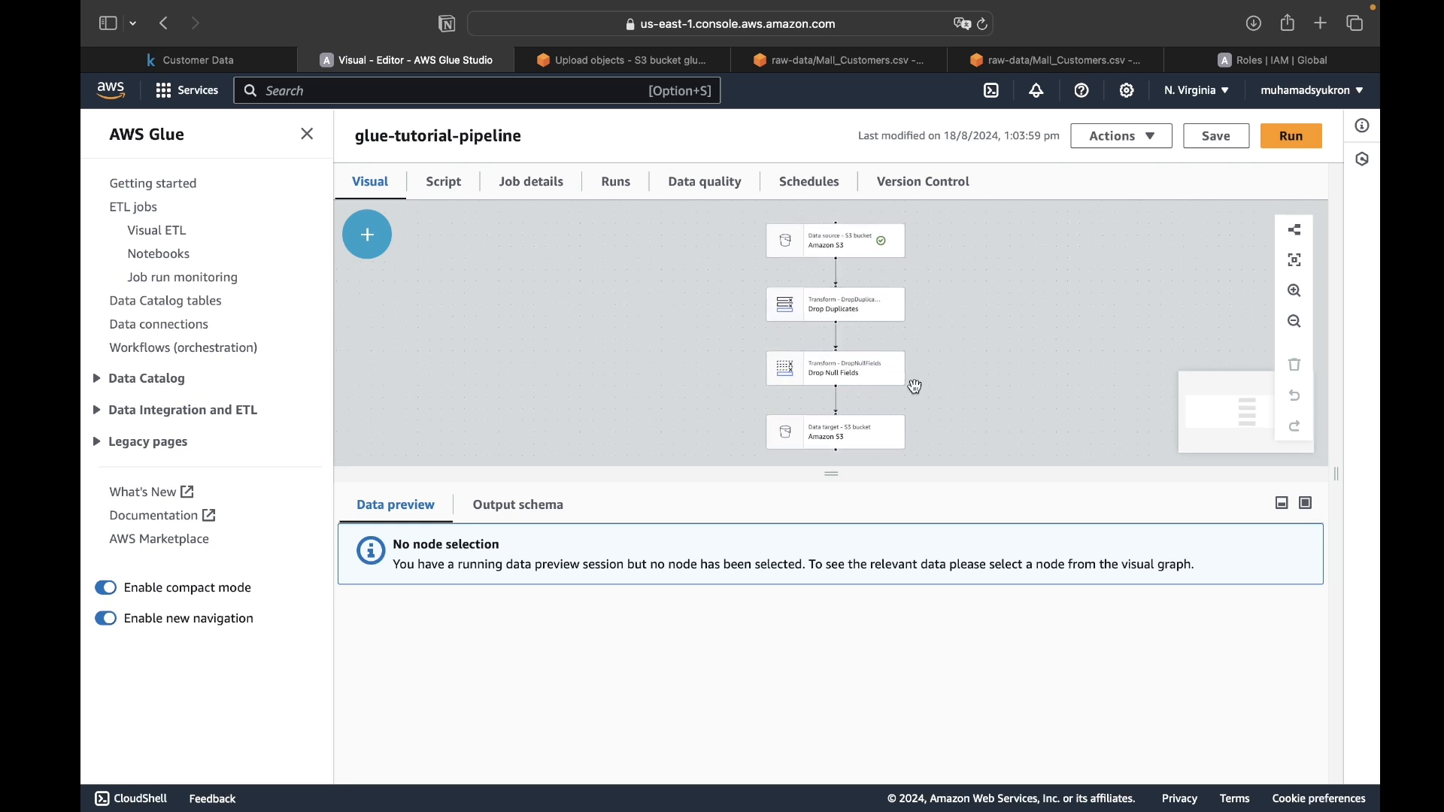
pyautogui.click(617, 183)
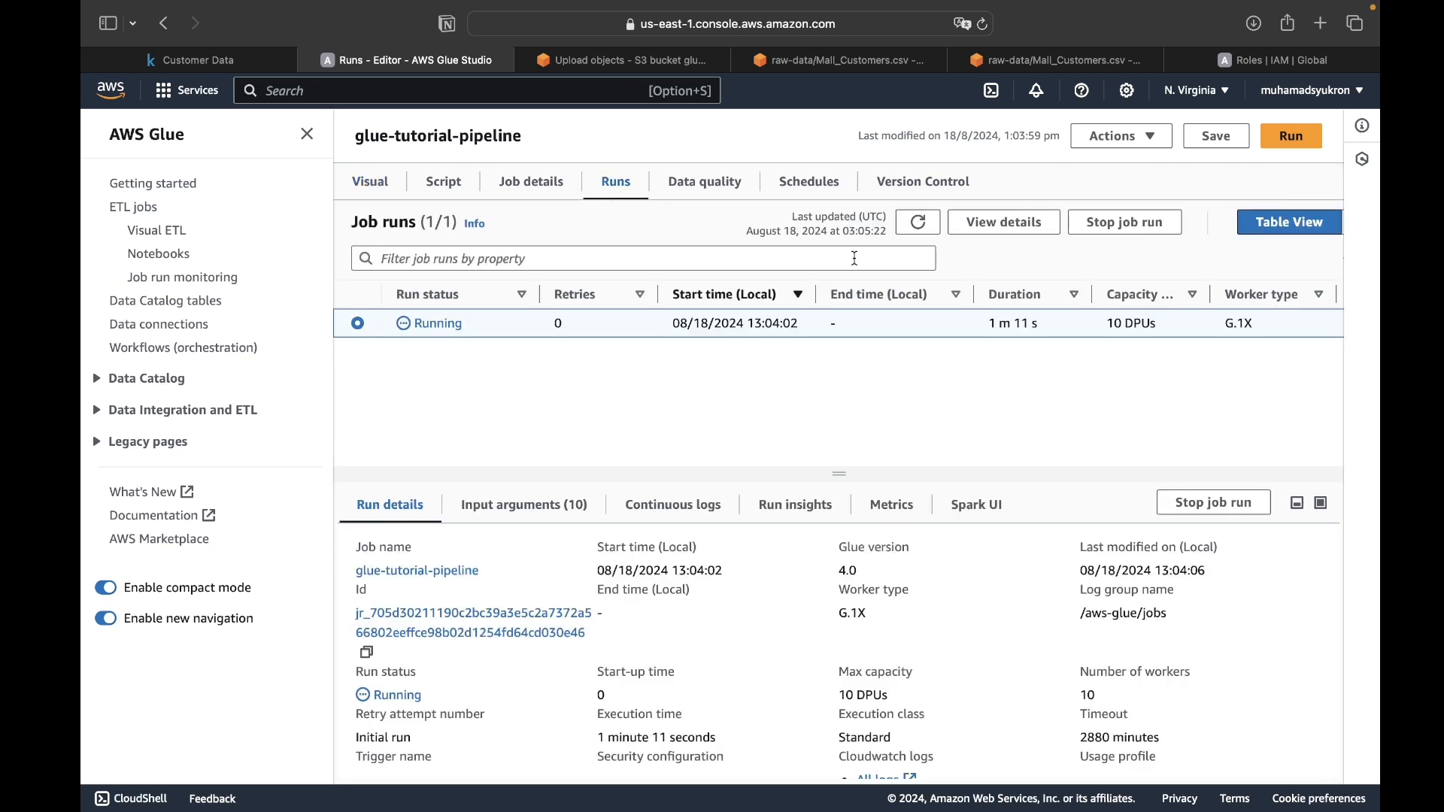
pyautogui.click(914, 222)
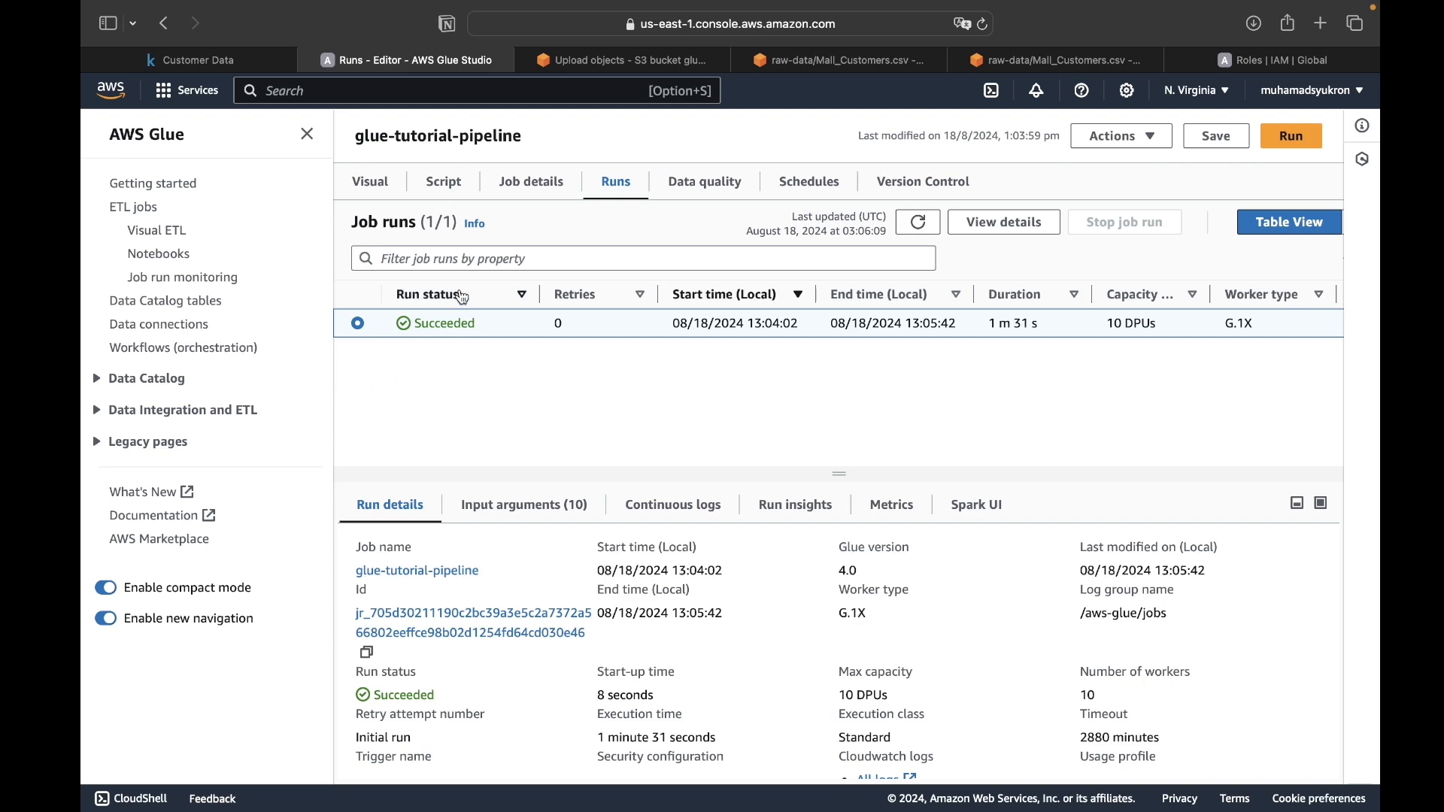
# - Switch to the S3 console, inspect the contents of the aws-glue-assets bucket and return to the bucket list
pyautogui.click(624, 60)
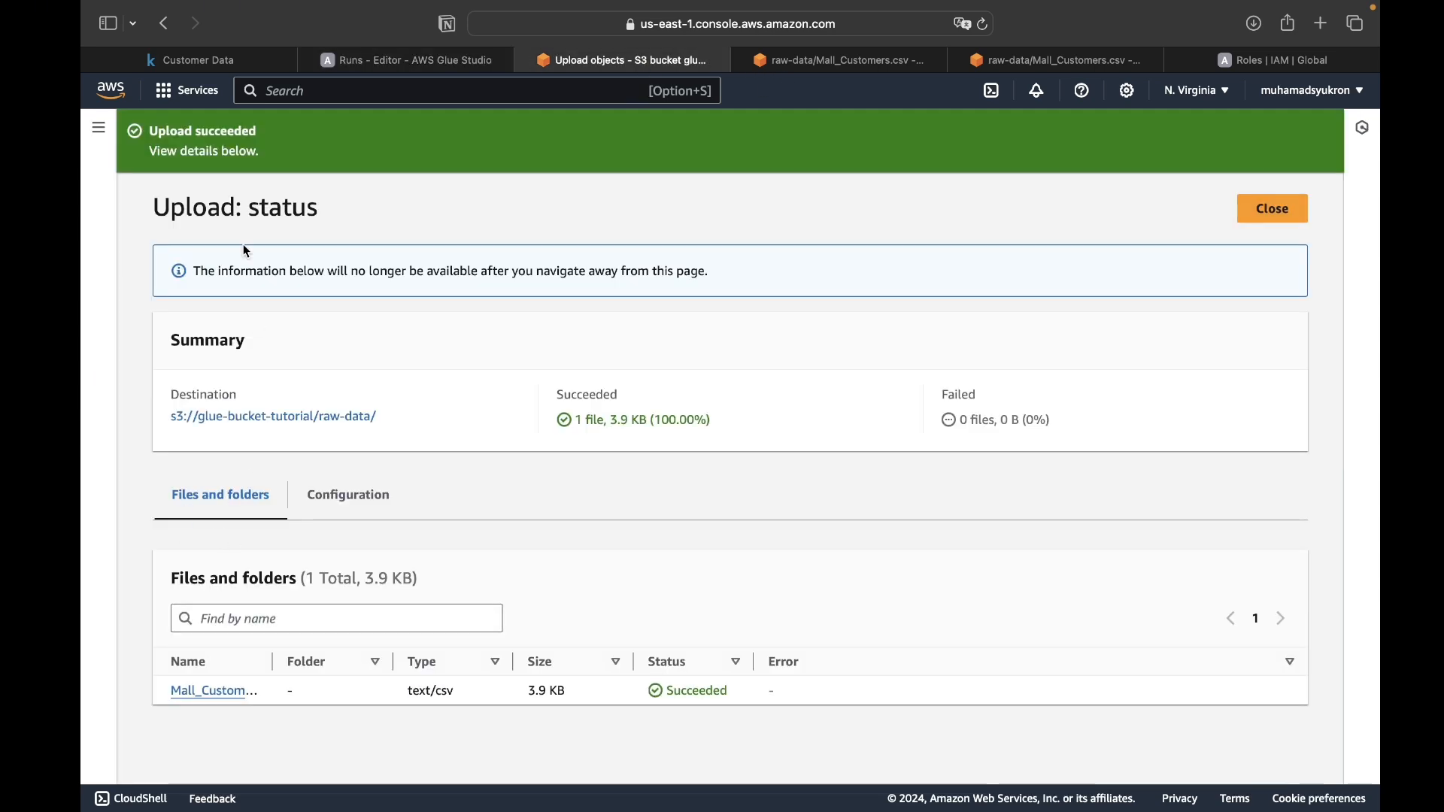
pyautogui.click(795, 64)
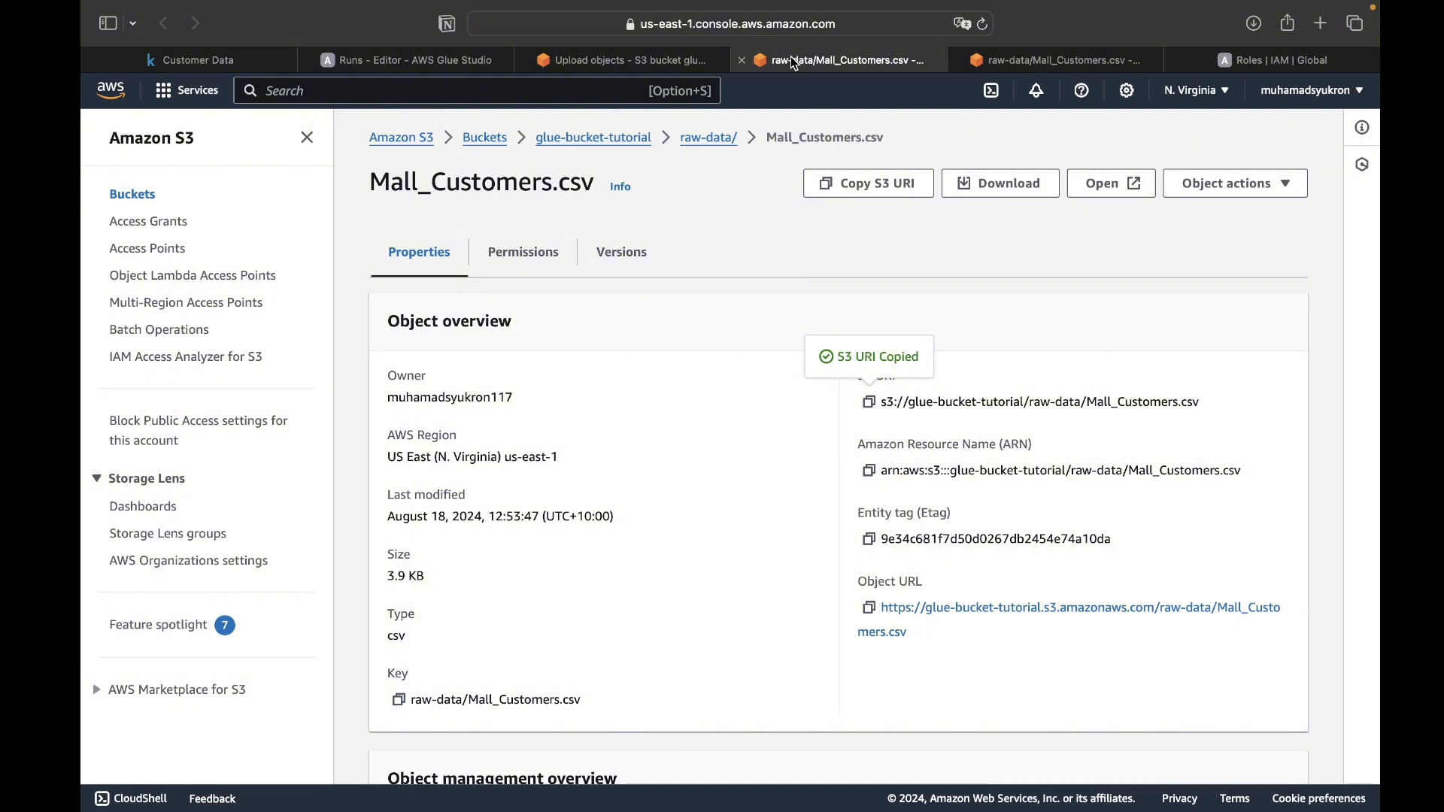
pyautogui.click(487, 139)
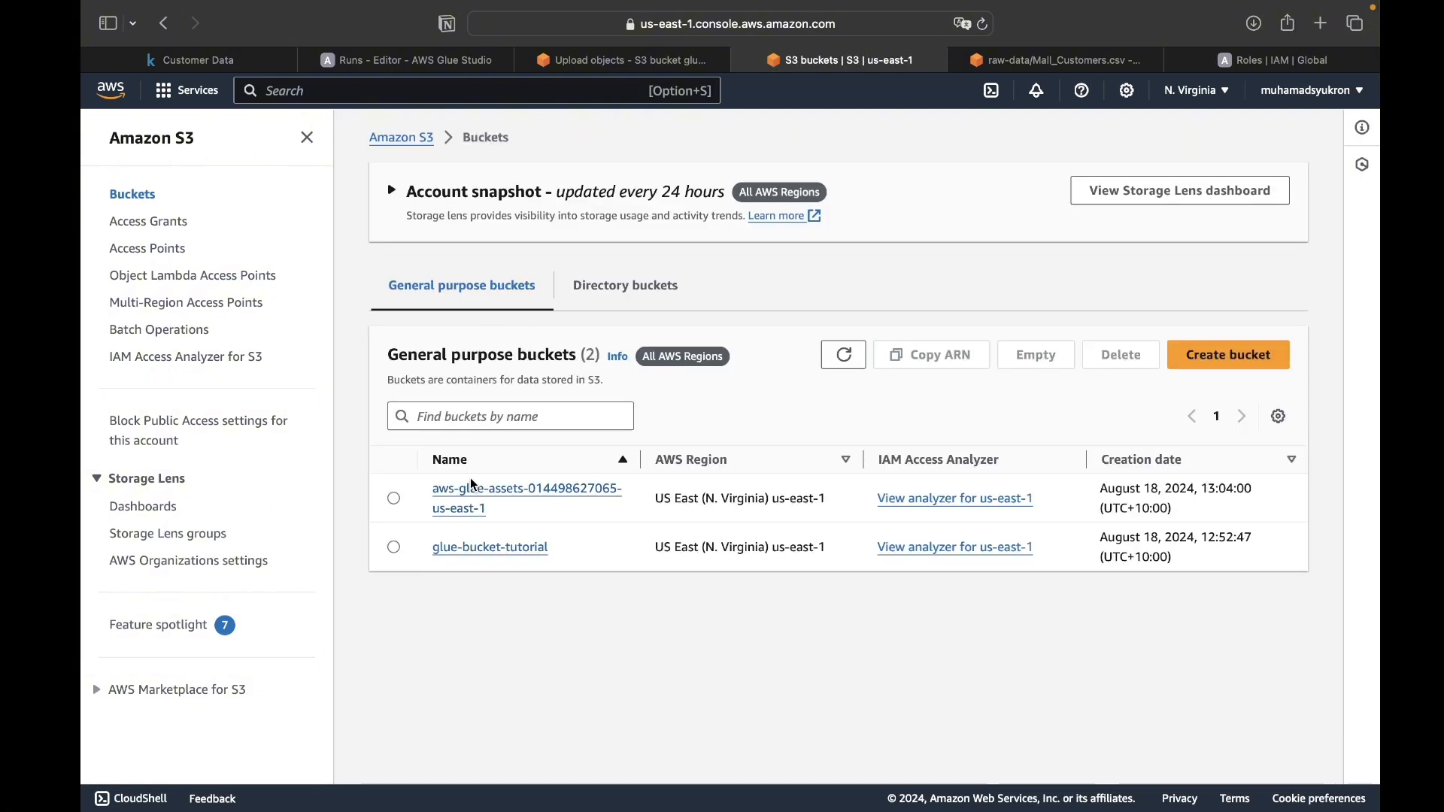
pyautogui.click(474, 497)
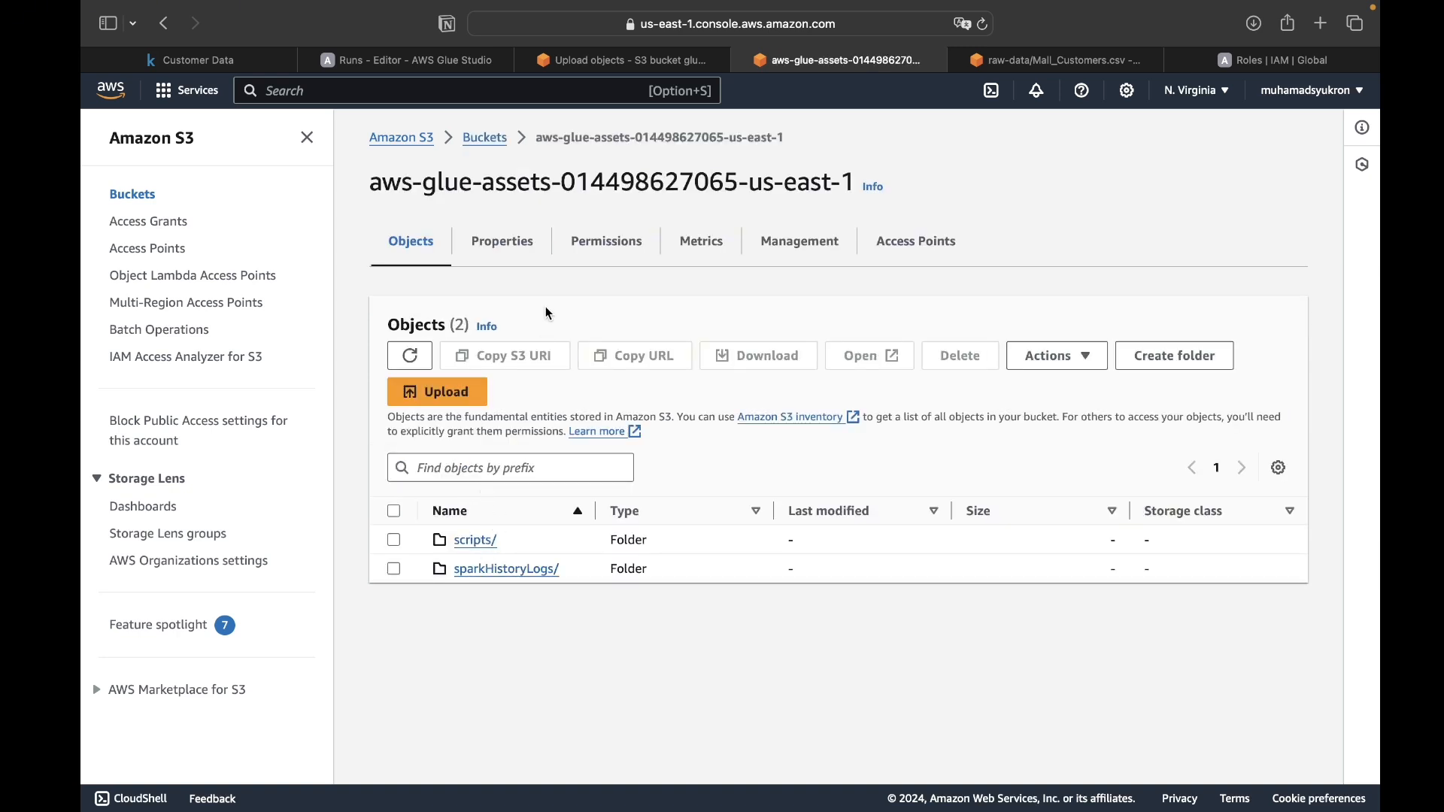
pyautogui.click(487, 138)
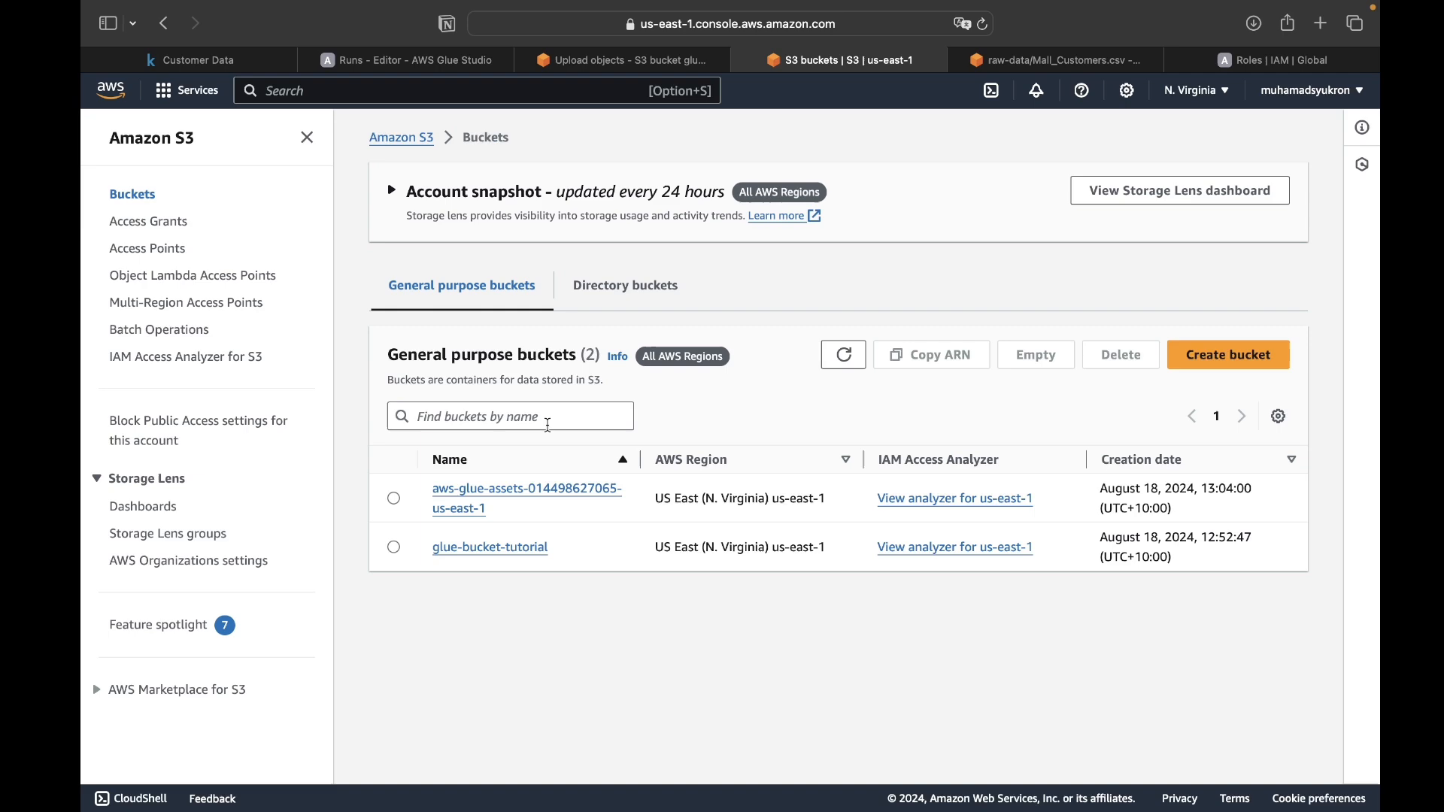
# - Open the clean-data/ folder in glue-bucket-tutorial and look through the output files of the job run
pyautogui.click(488, 548)
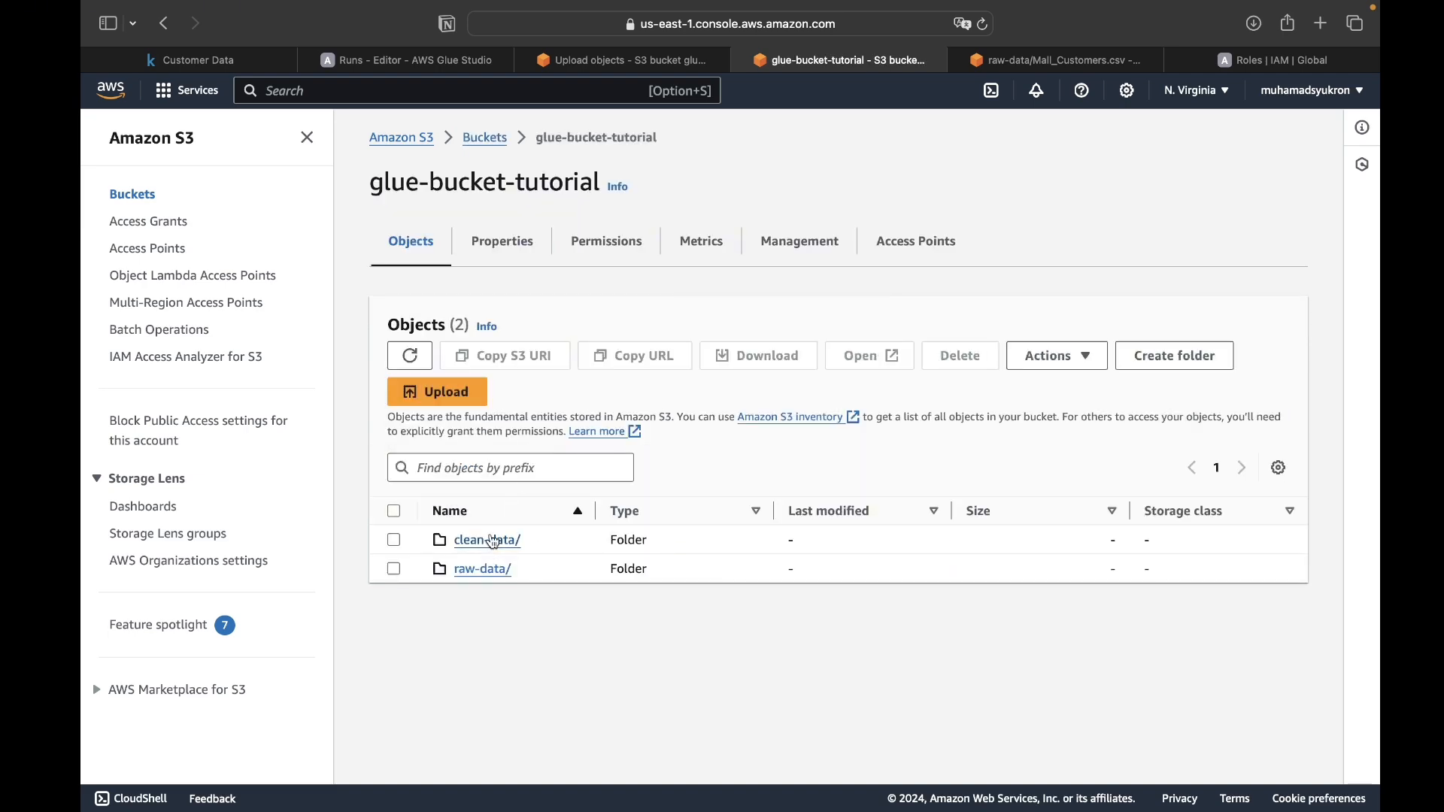
pyautogui.click(488, 541)
pyautogui.scroll(-10, 494, 549)
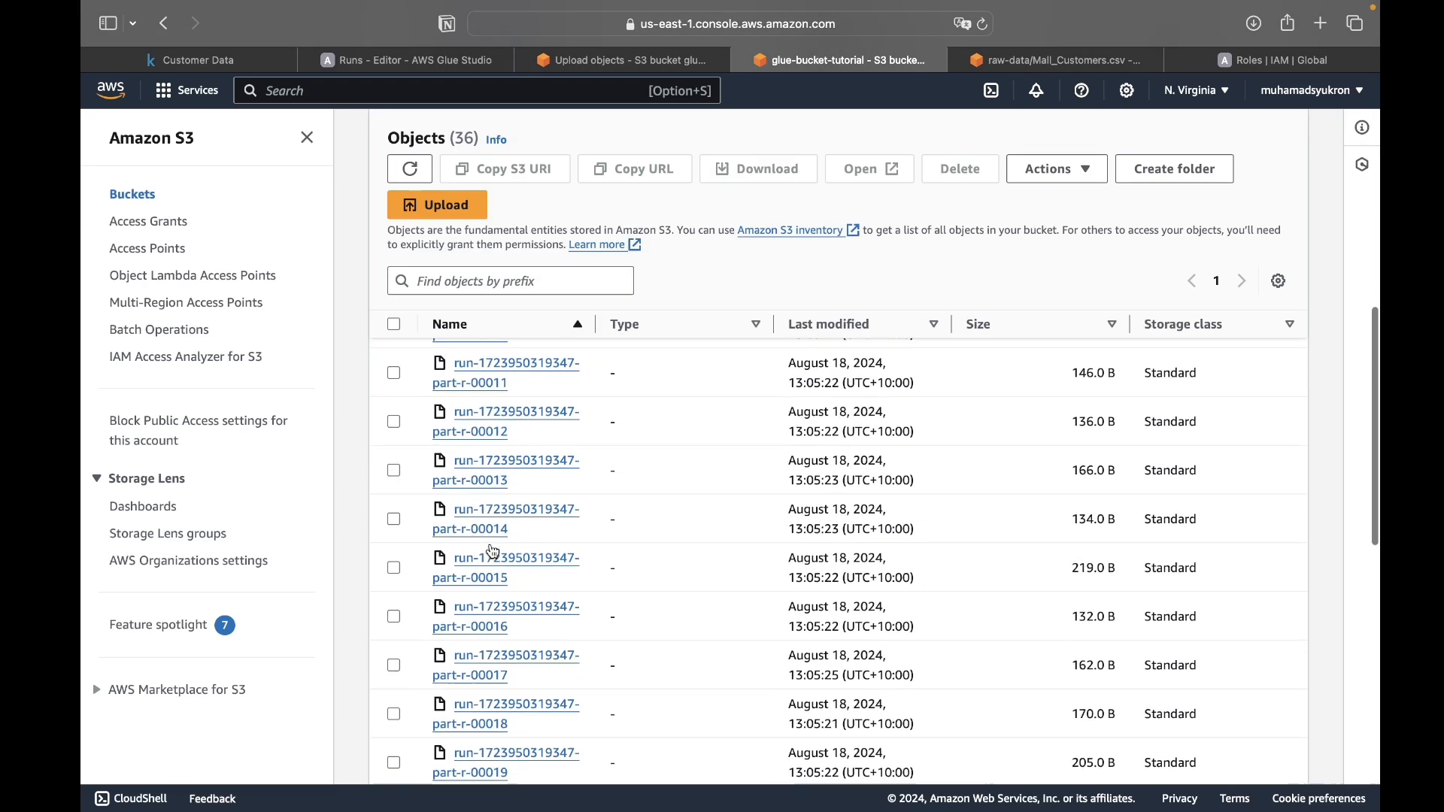
pyautogui.scroll(-10, 494, 552)
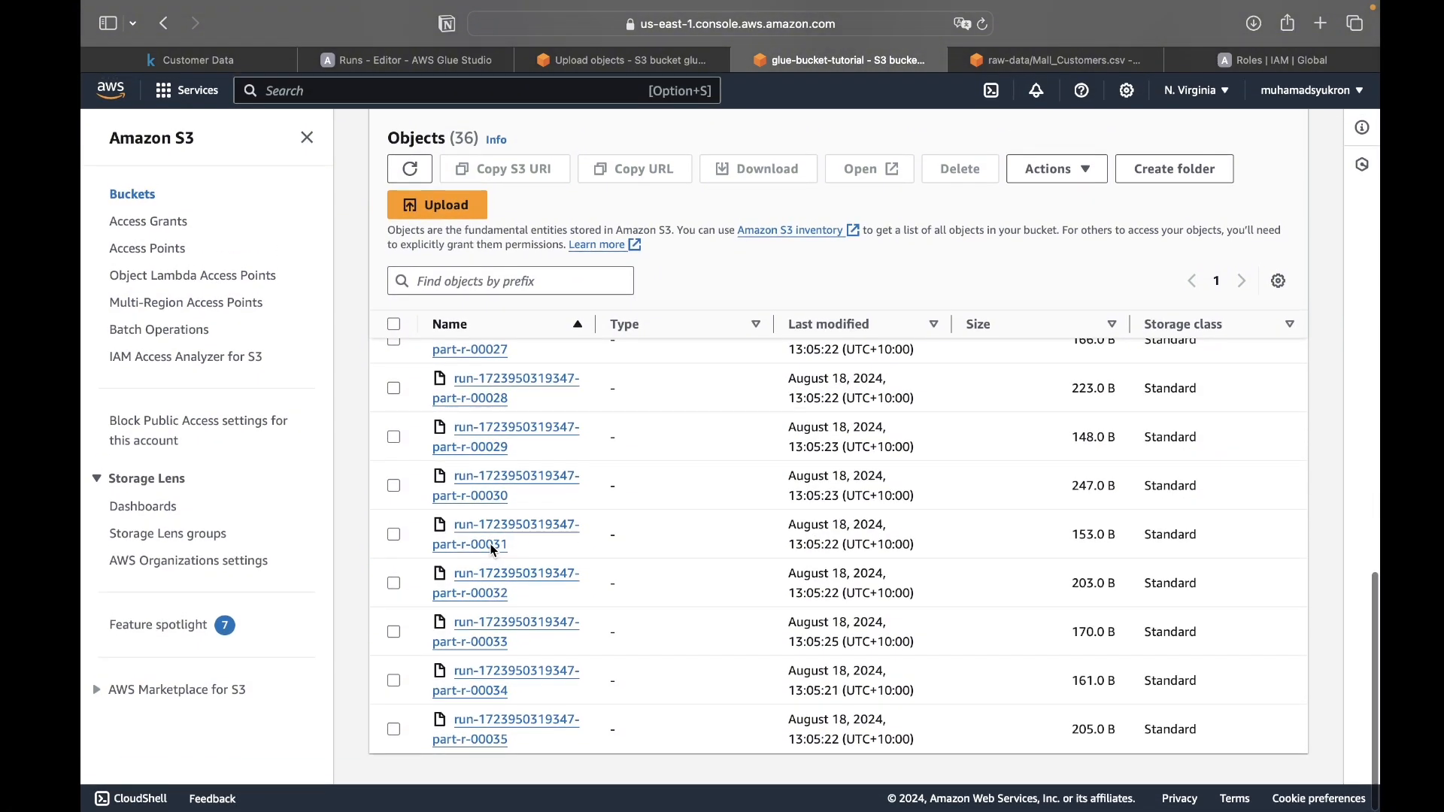
pyautogui.scroll(20, 494, 551)
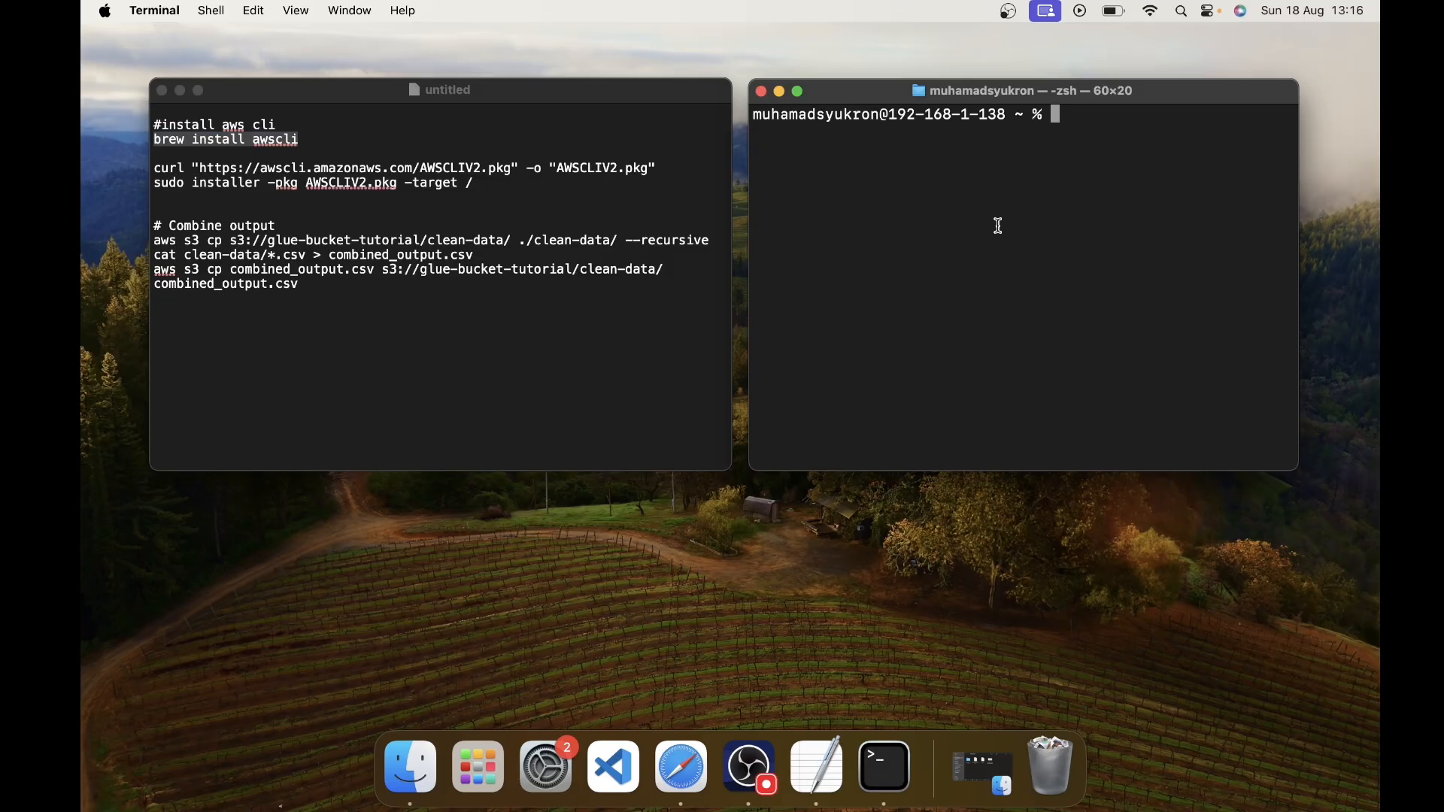
pyautogui.write('brew install awscli')
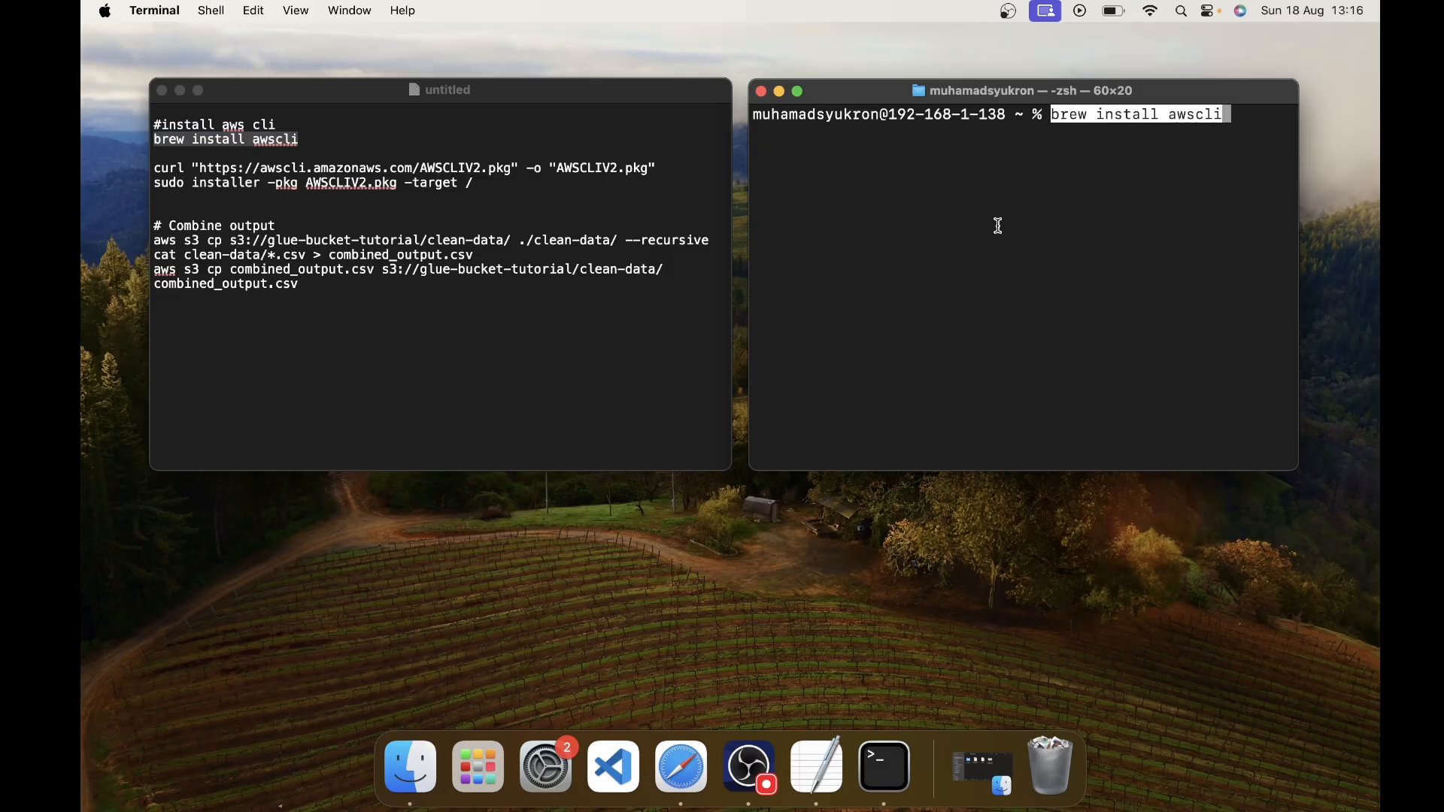
pyautogui.press('Return')
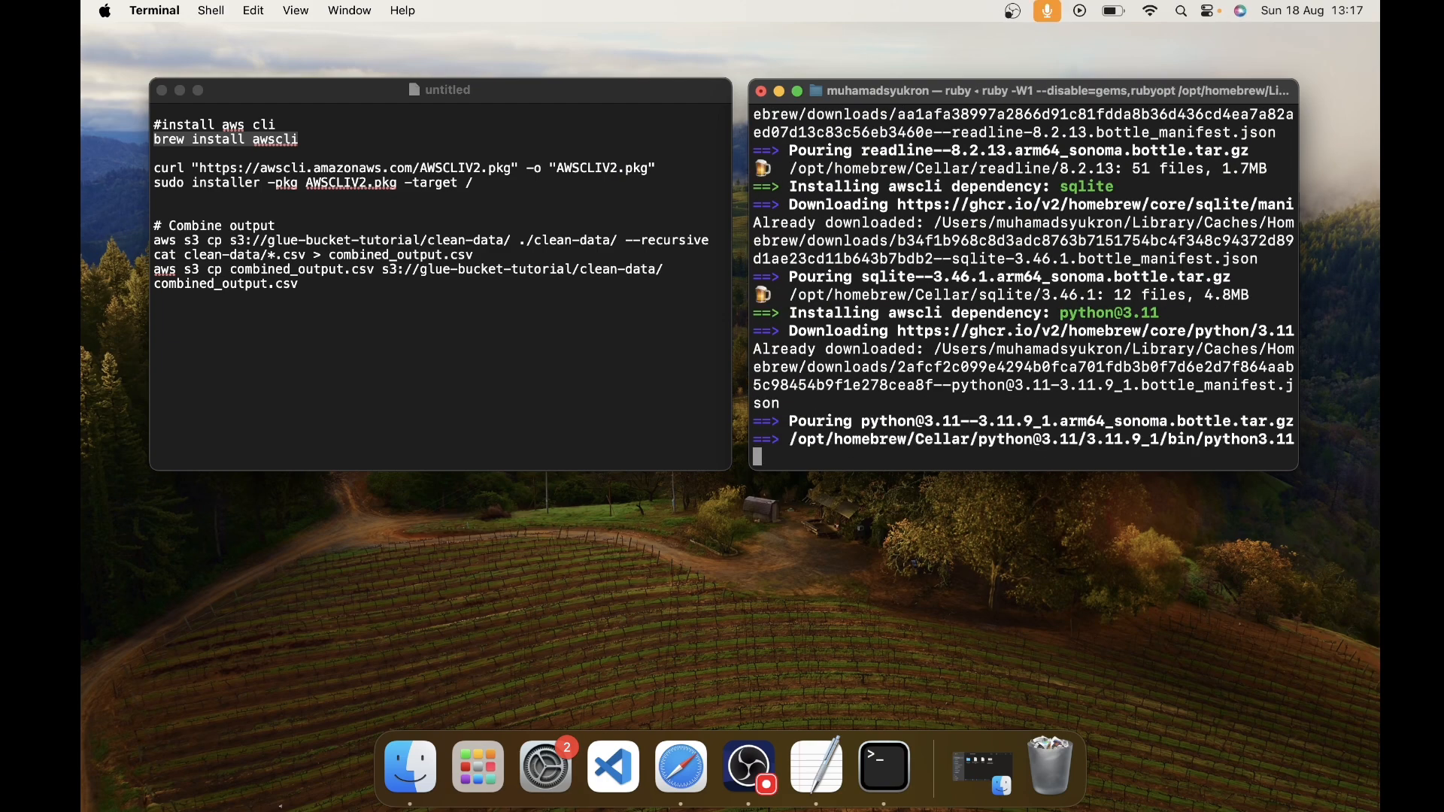
pyautogui.click(655, 167)
pyautogui.moveTo(656, 168); pyautogui.dragTo(154, 168)
pyautogui.press('super+c')
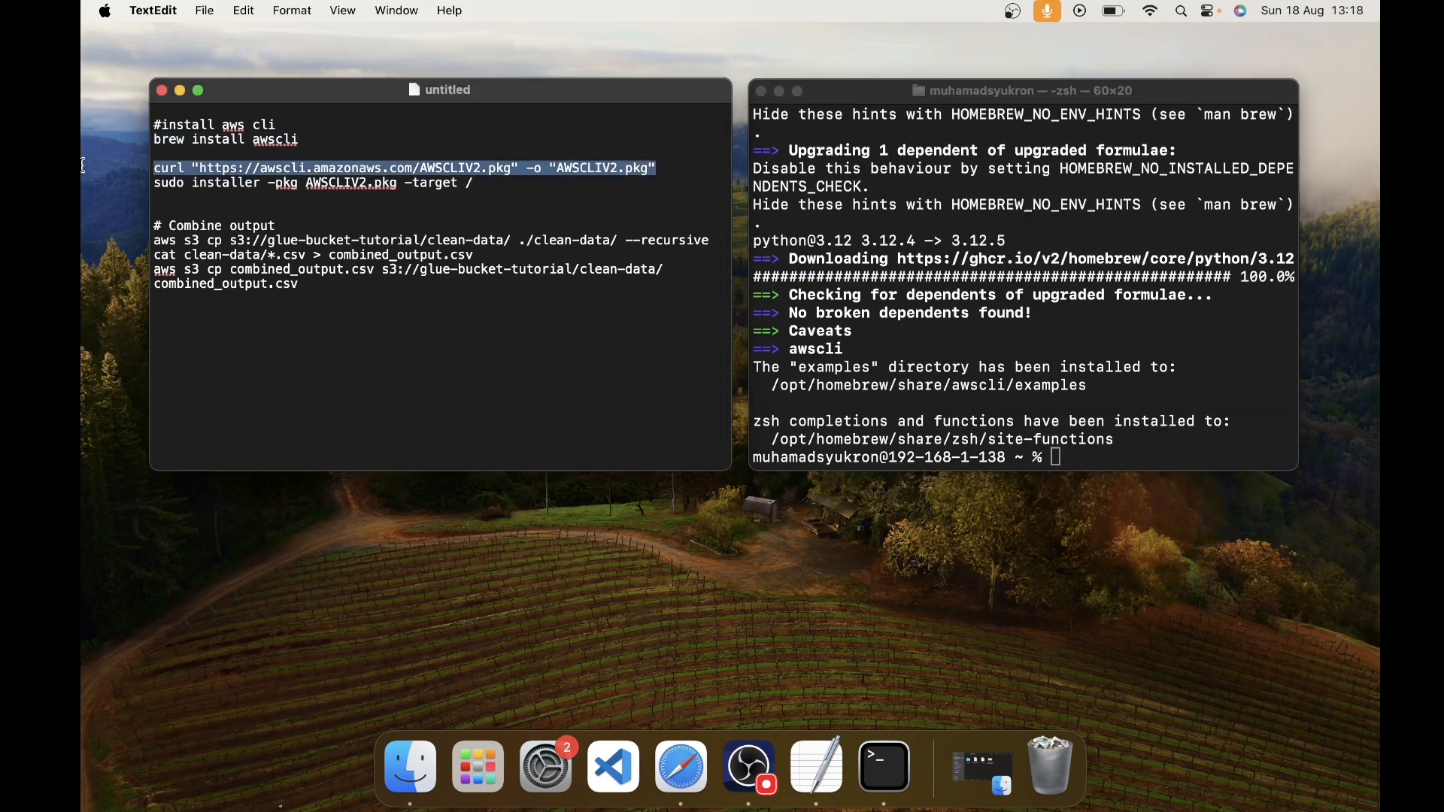
pyautogui.click(956, 395)
pyautogui.press('super+v')
pyautogui.press('Return')
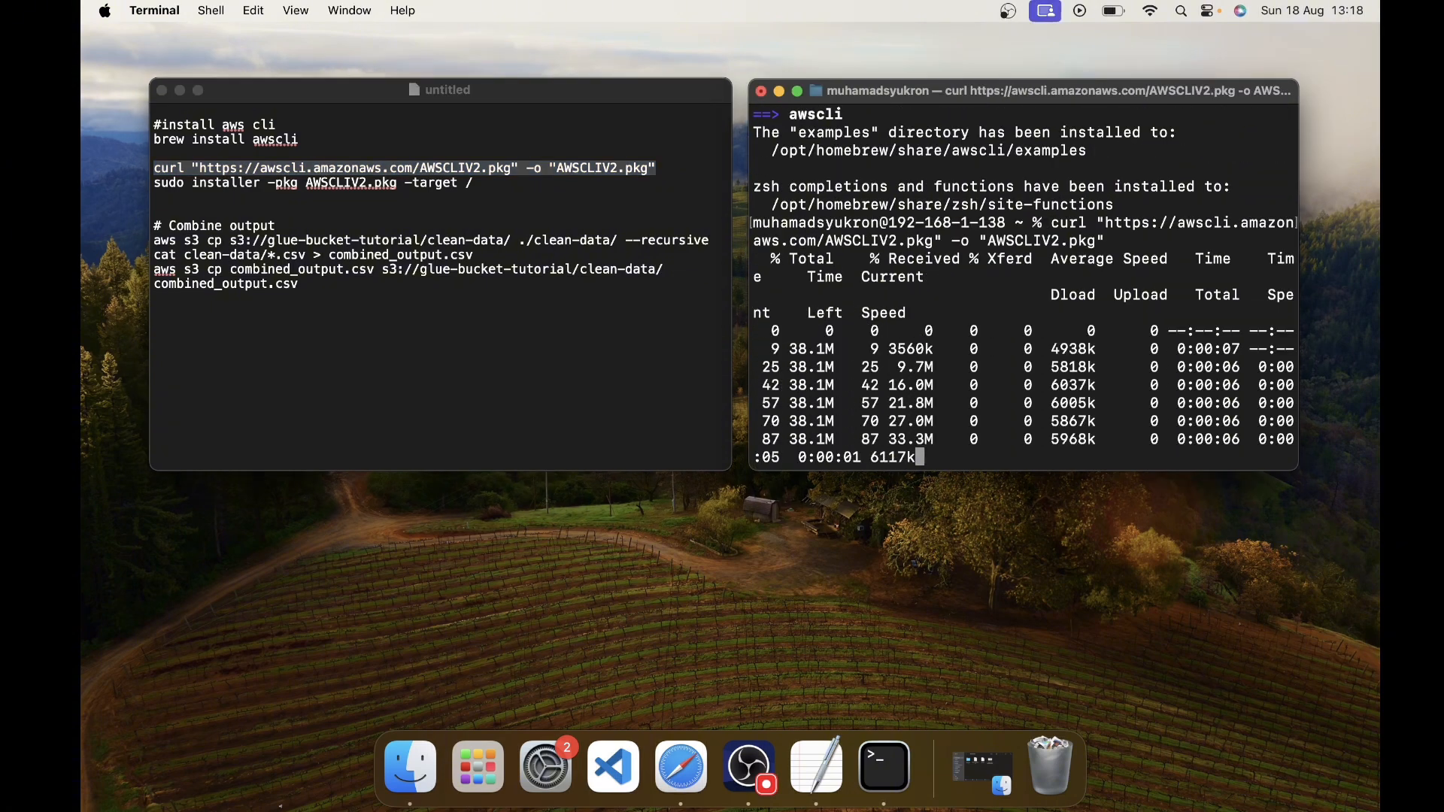
# - Run the noted command sudo installer -pkg AWSCLIV2.pkg -target / in Terminal and enter the account password
pyautogui.click(473, 182)
pyautogui.moveTo(474, 183); pyautogui.dragTo(101, 184)
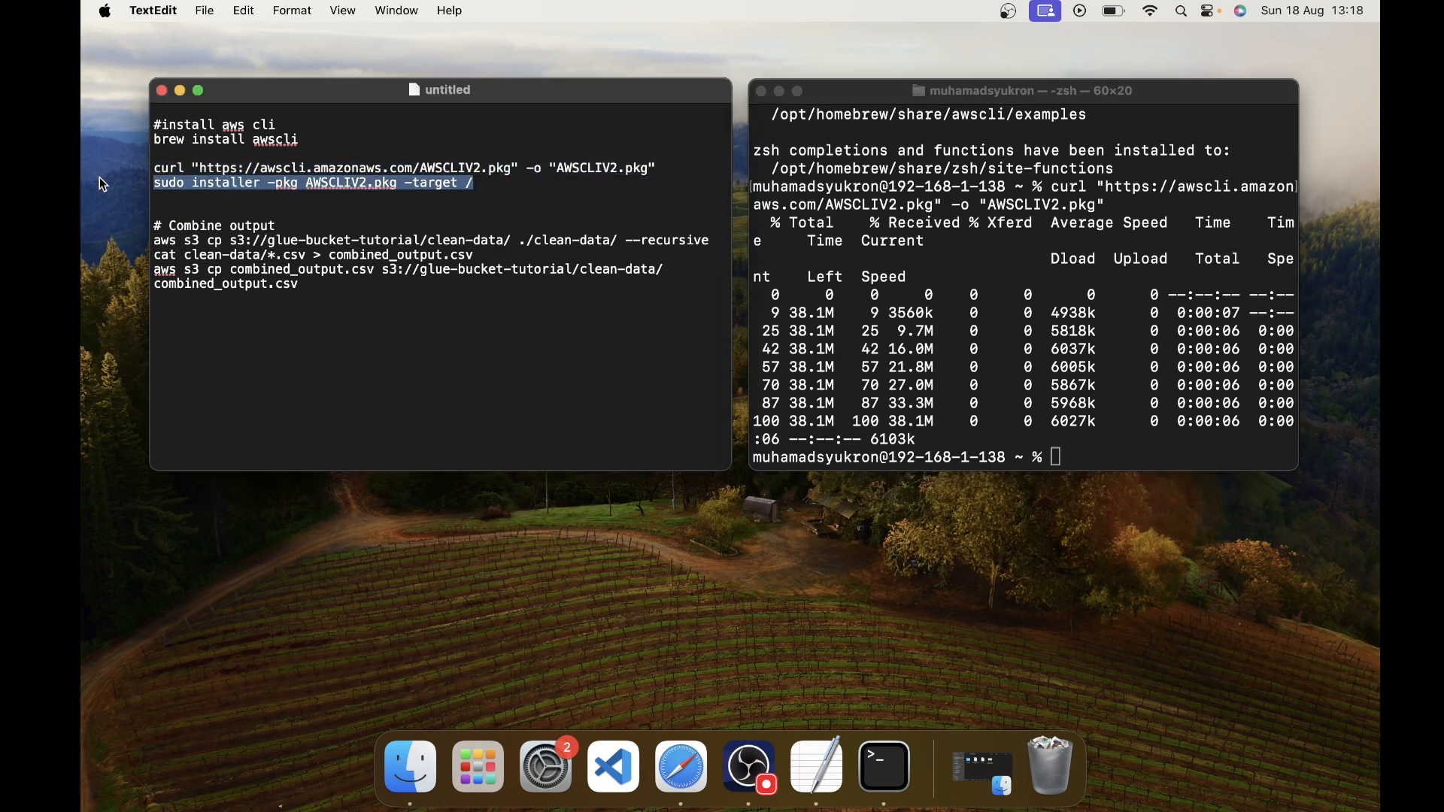
pyautogui.press('super+c')
pyautogui.click(1128, 395)
pyautogui.press('super+v')
pyautogui.press('Return')
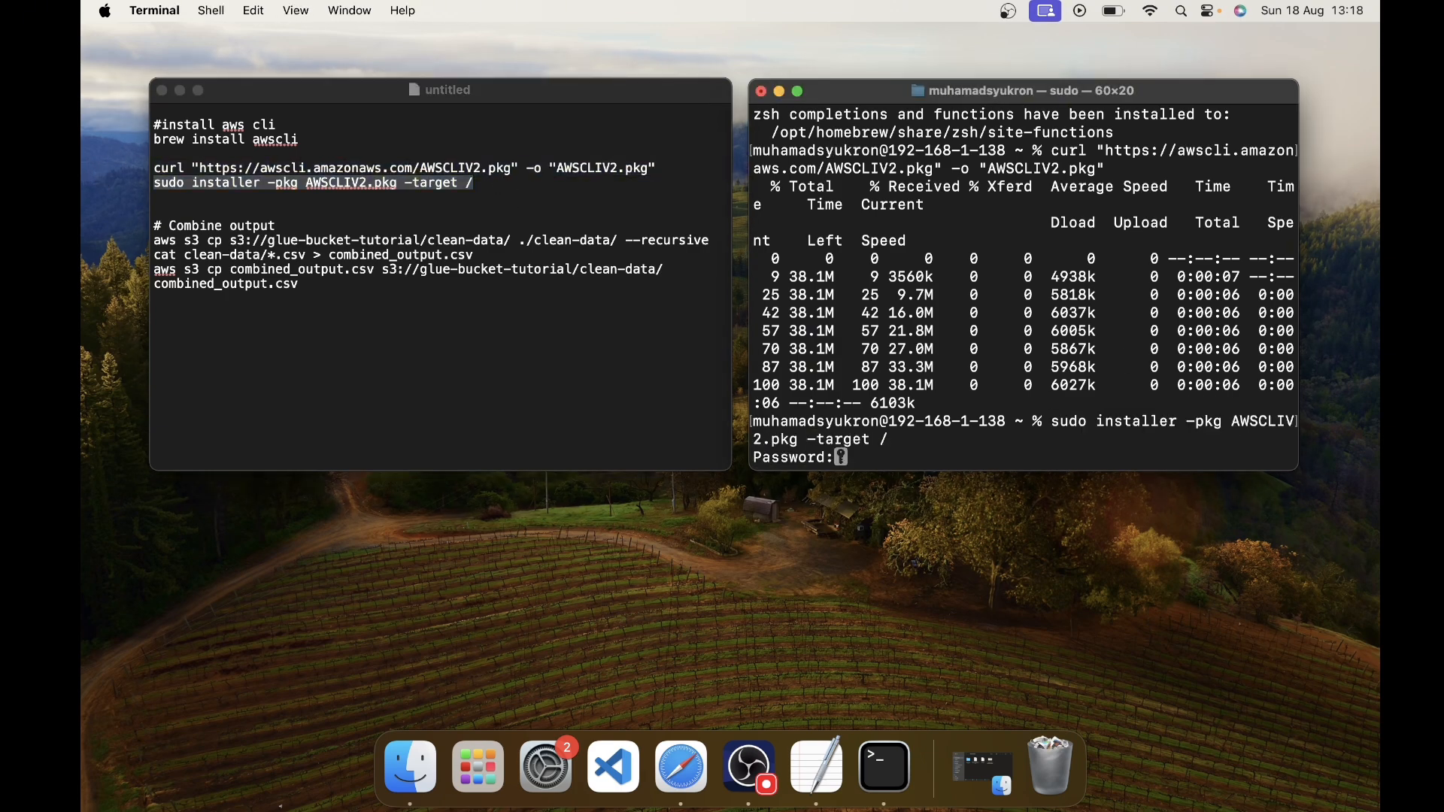
pyautogui.press('Return')
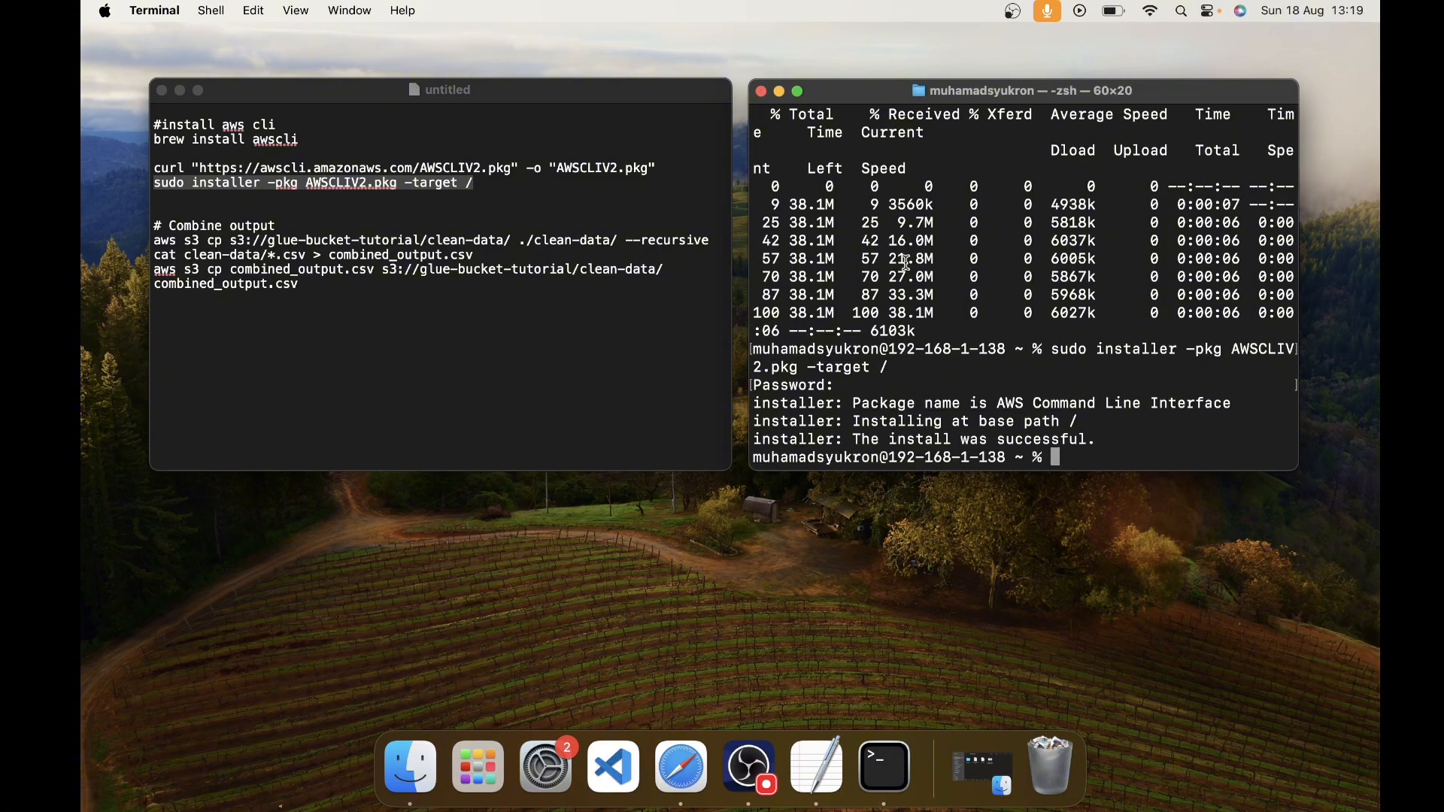
# - Replace the Terminal window with a fresh one, enlarge the window and its text, and place it beside the notes
pyautogui.click(760, 90)
pyautogui.press('super+space')
pyautogui.write('te')
pyautogui.press('Return')
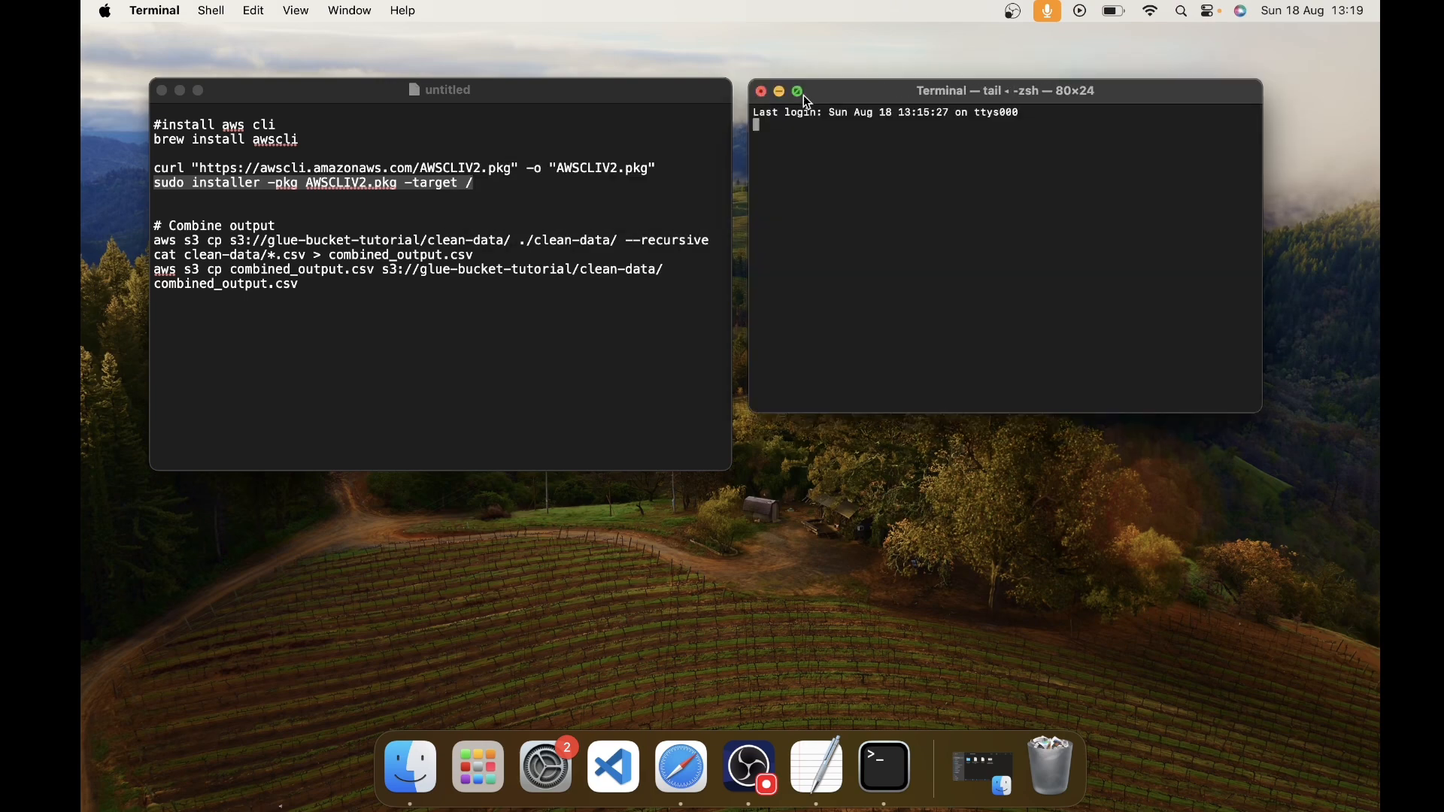
pyautogui.moveTo(1262, 413); pyautogui.dragTo(1294, 462)
pyautogui.press('super+equal')
pyautogui.press('super+equal')
pyautogui.press('super+equal')
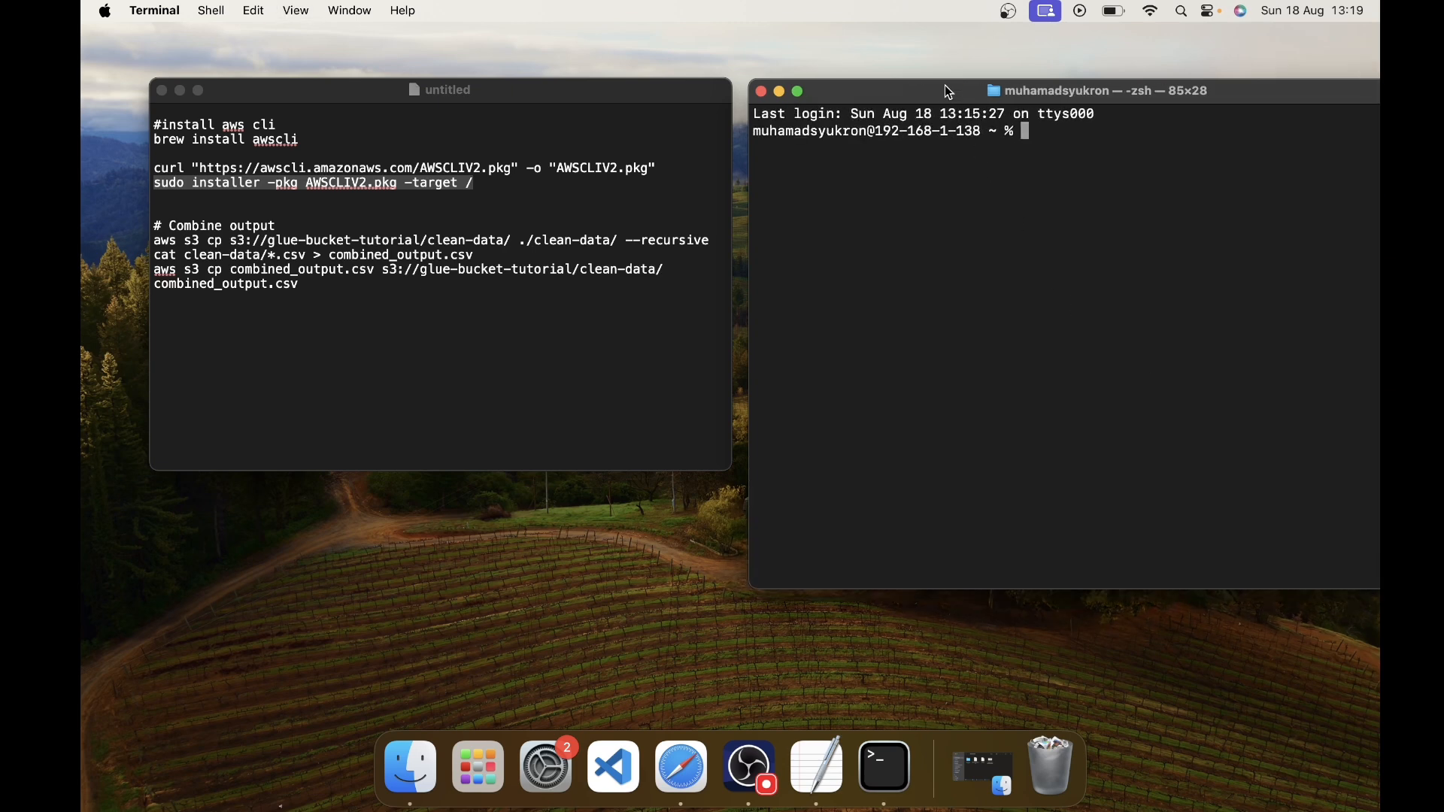
pyautogui.moveTo(945, 84); pyautogui.dragTo(925, 85)
# - Copy the recursive aws s3 cp command from the notes and check the CLI installation with aws --version
pyautogui.click(534, 212)
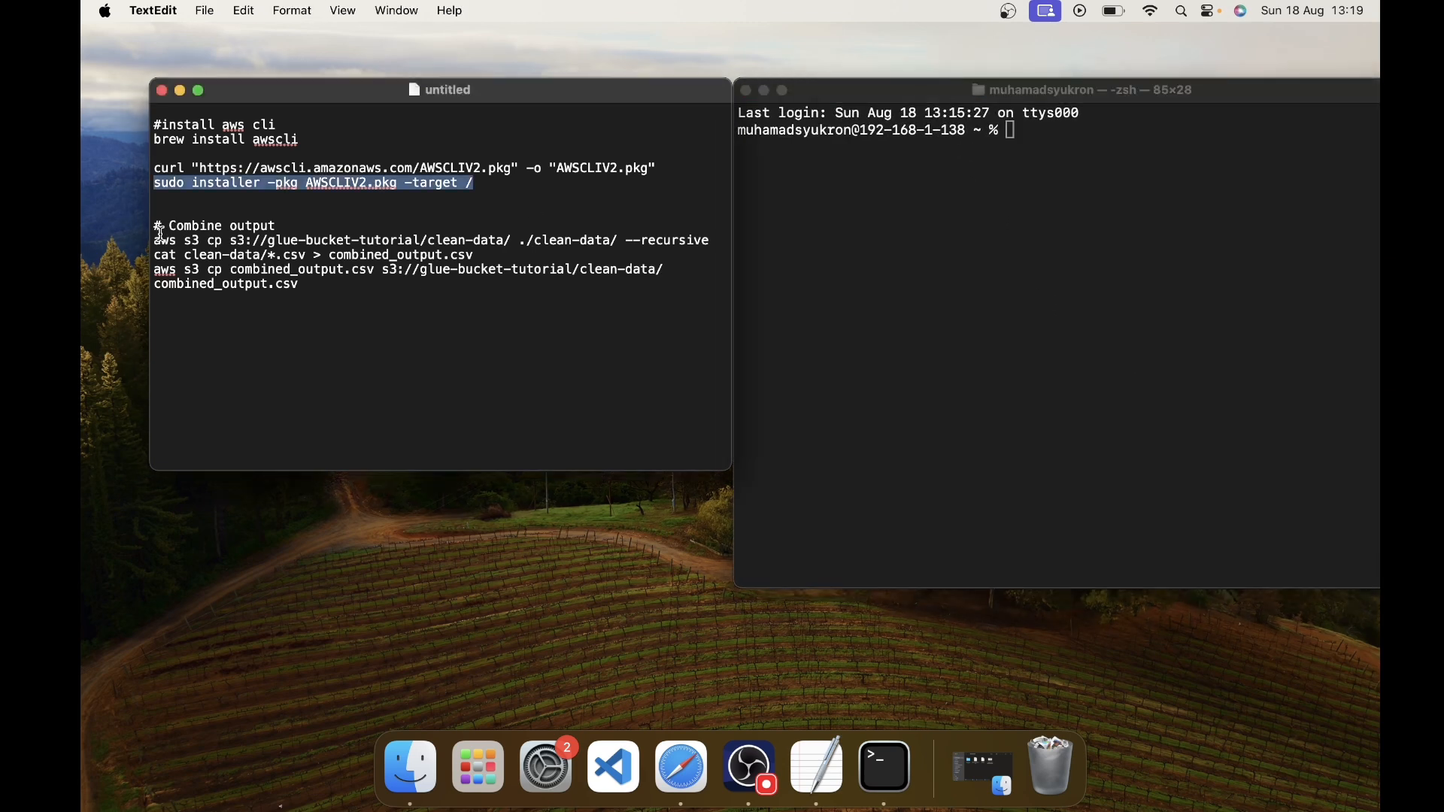
pyautogui.moveTo(153, 239); pyautogui.dragTo(722, 240)
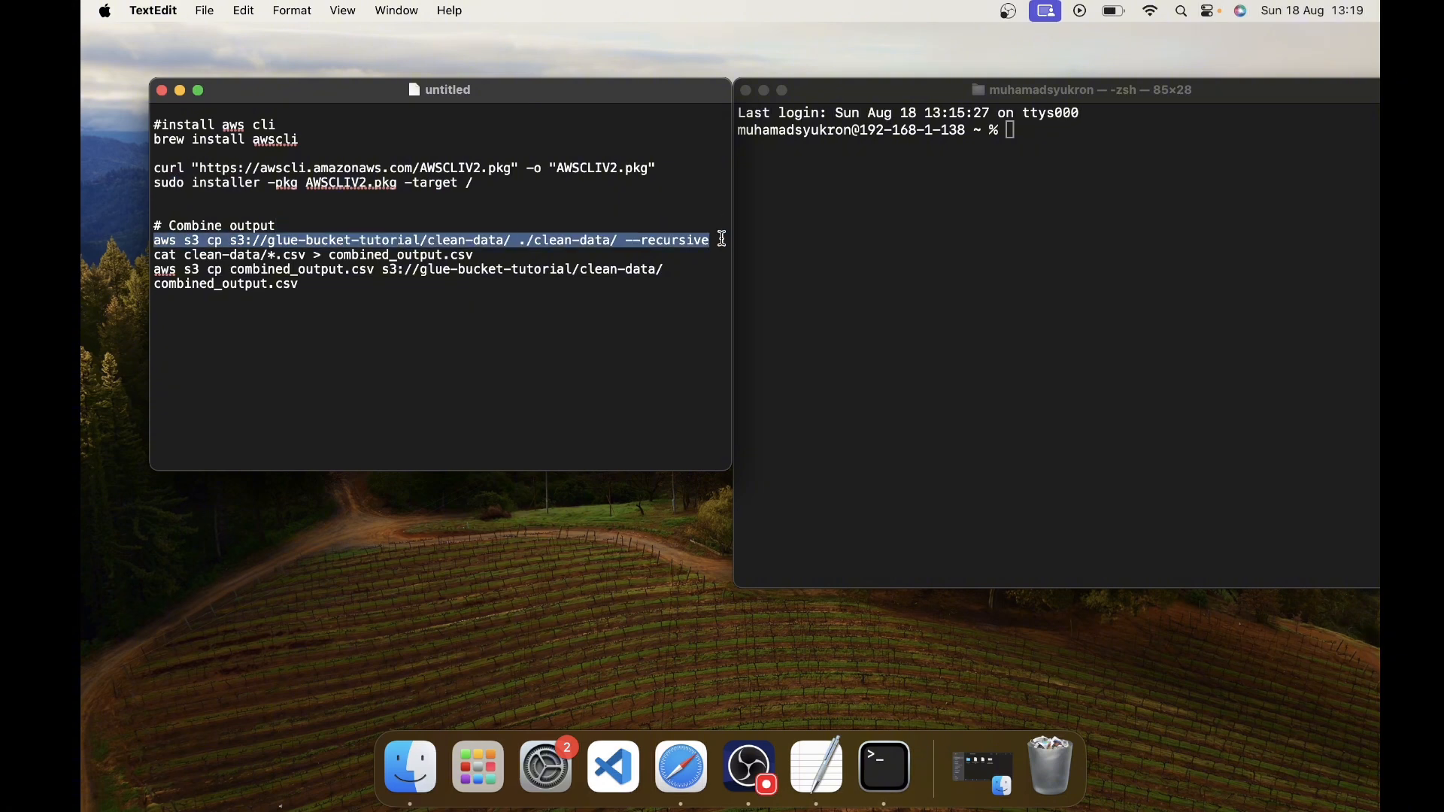
pyautogui.press('super+c')
pyautogui.click(880, 193)
pyautogui.write('aws ')
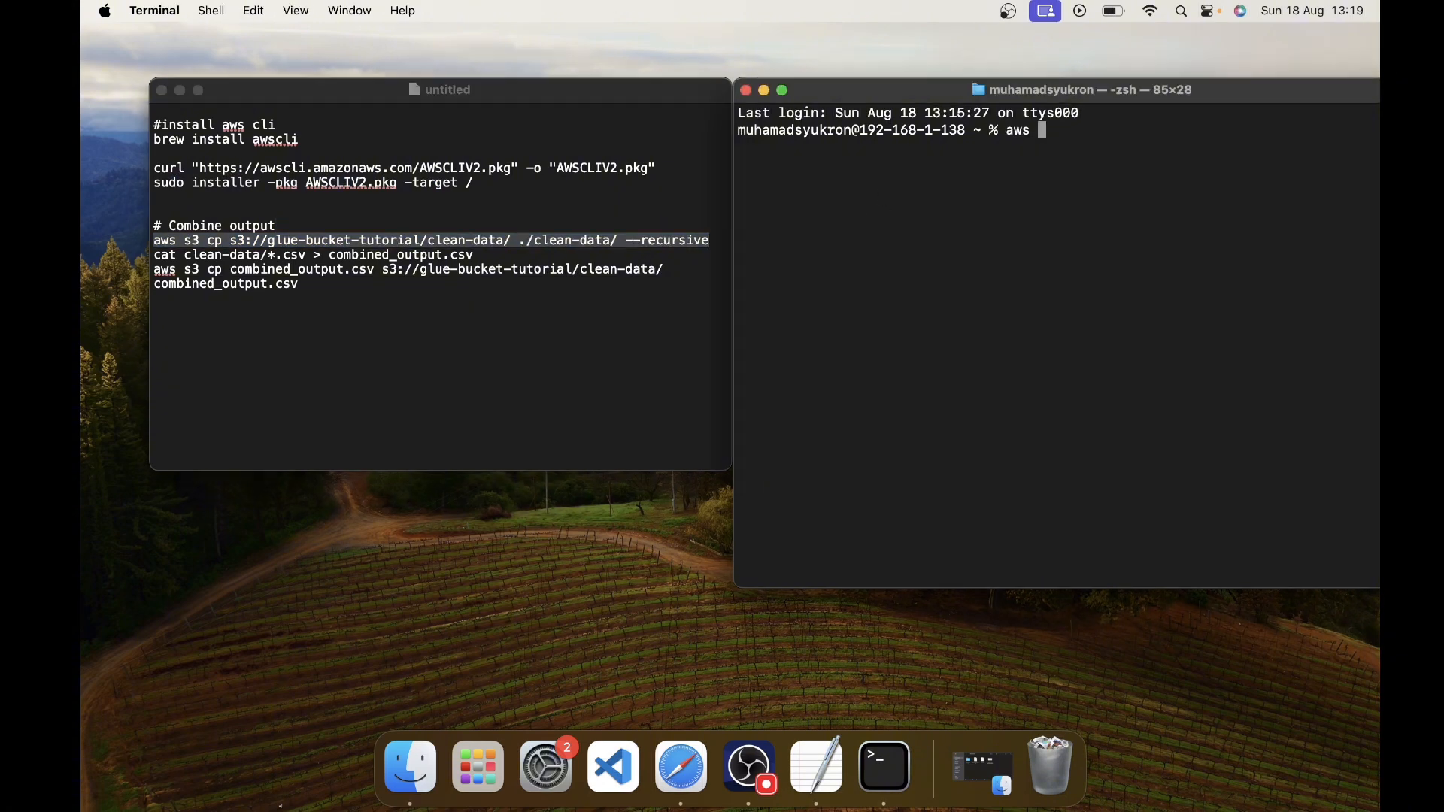
pyautogui.write('--version')
pyautogui.press('Return')
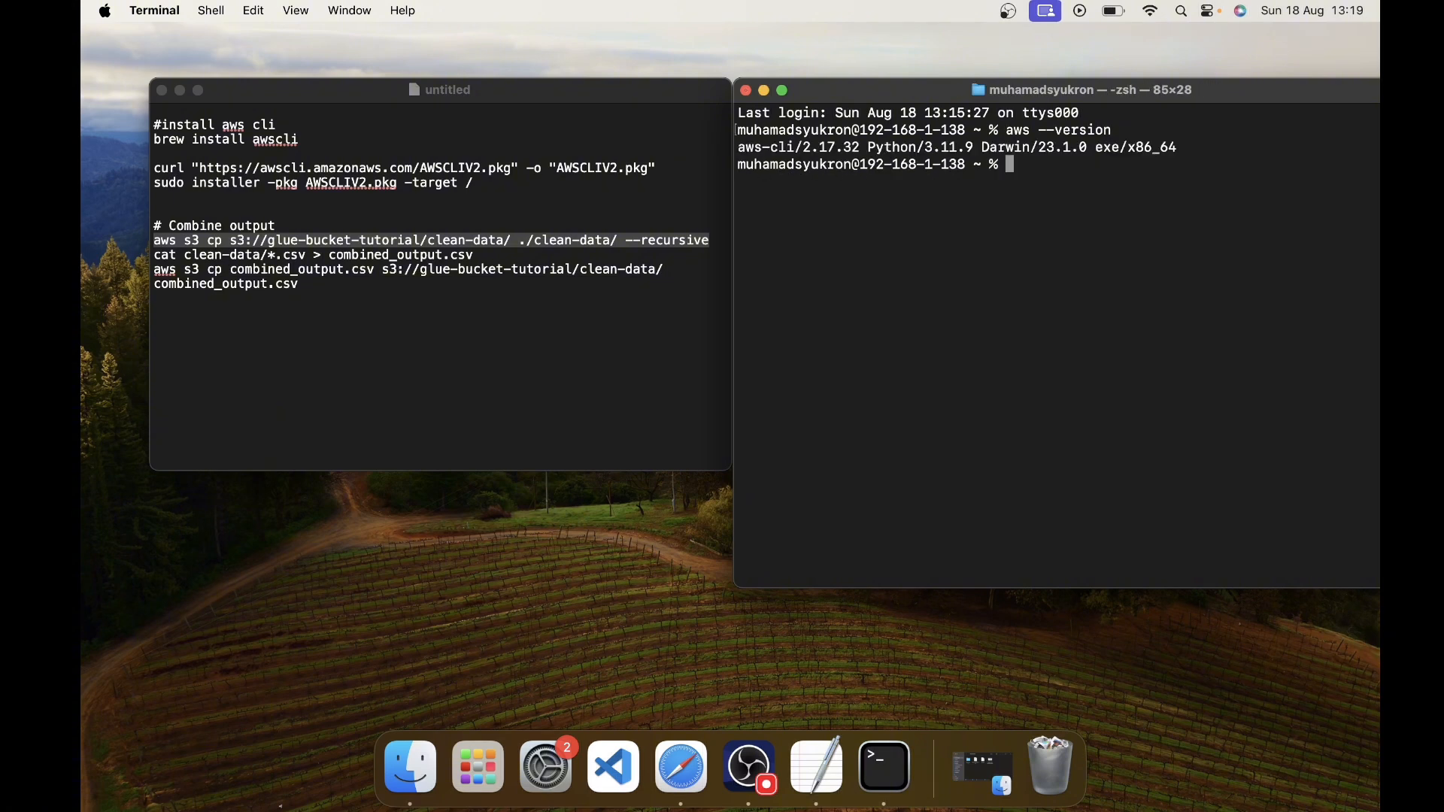
# - Try to download the clean-data files with aws s3 cp s3://glue-bucket-tutorial/clean-data/ ./clean-data/ --recursive
pyautogui.press('super+v')
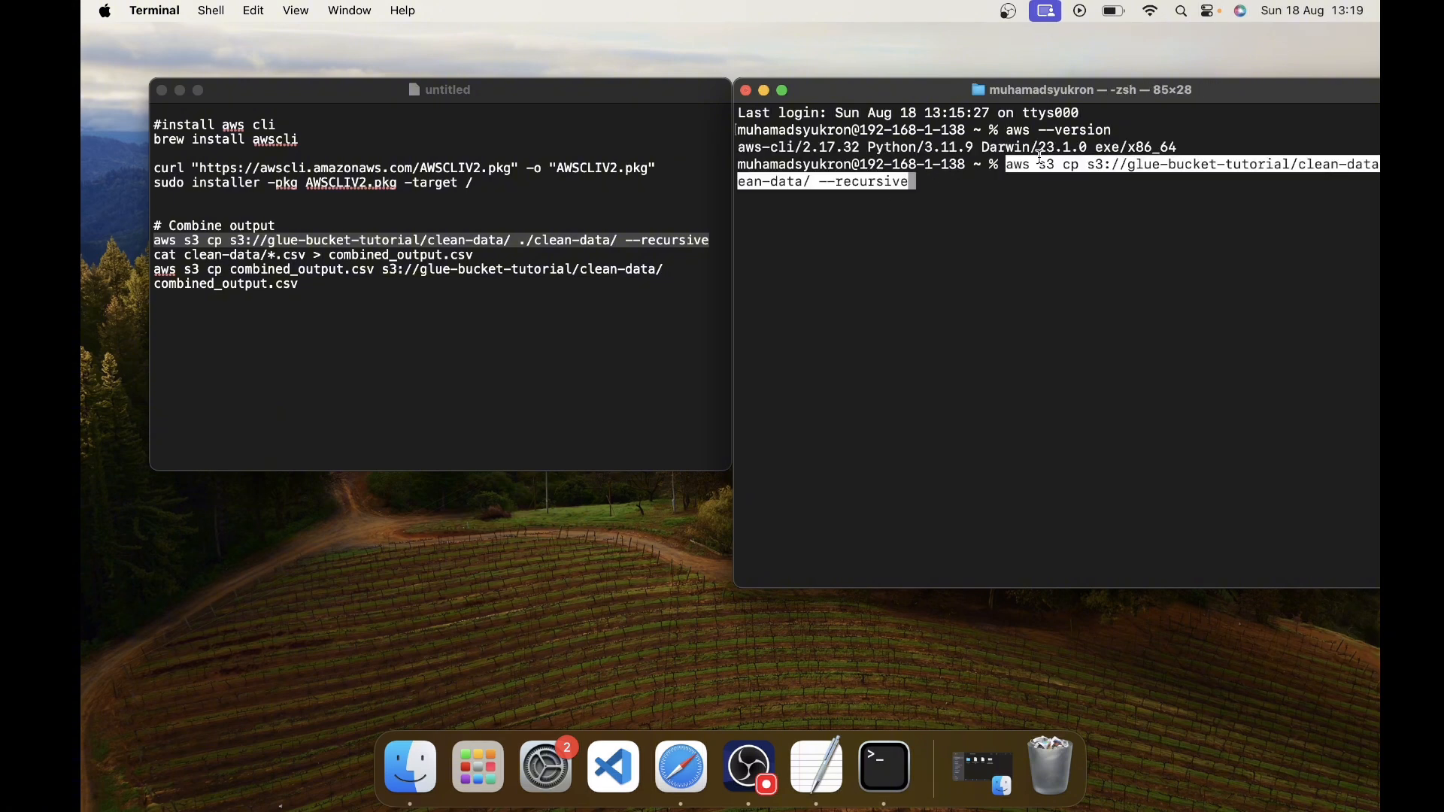
pyautogui.press('Return')
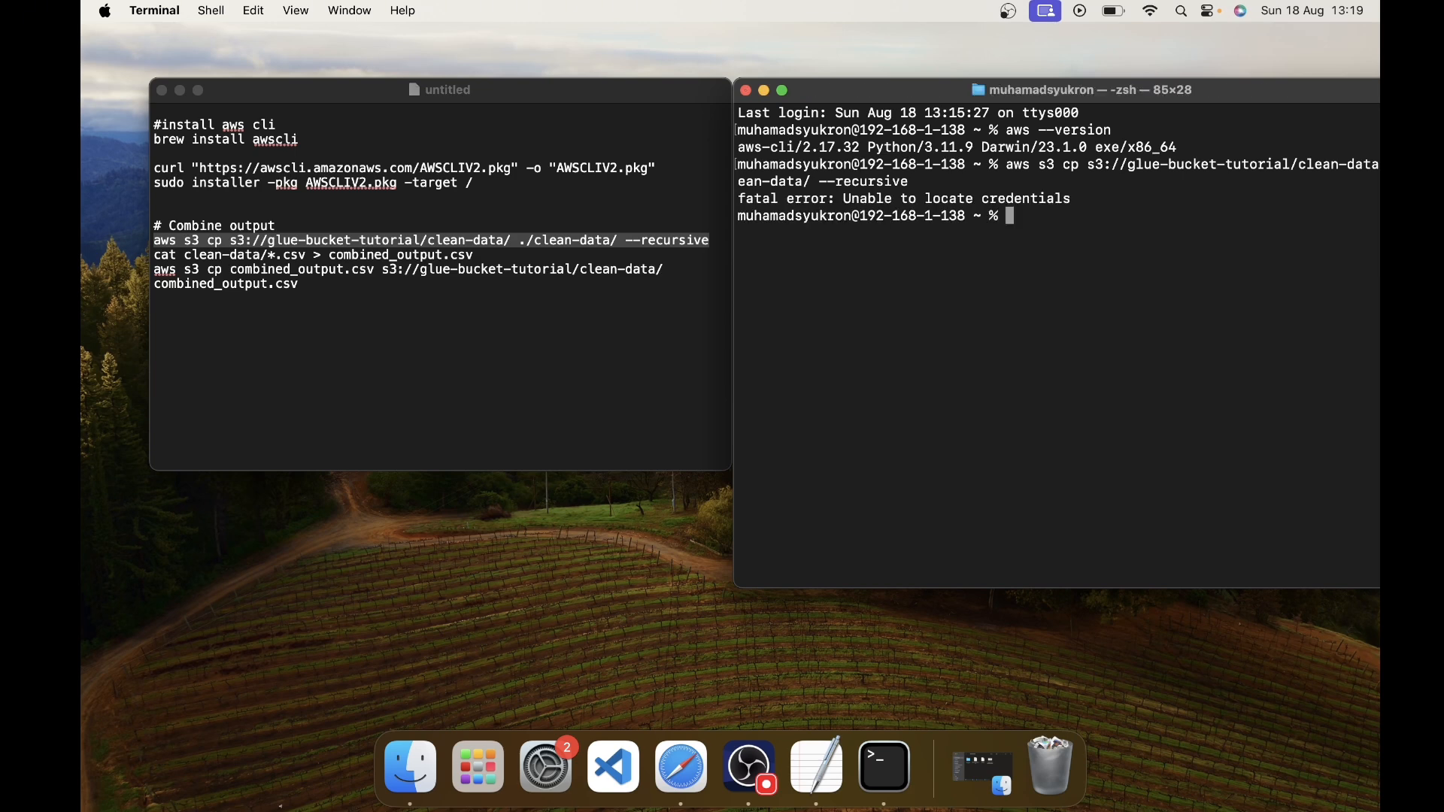
pyautogui.press('super+v')
pyautogui.press('Return')
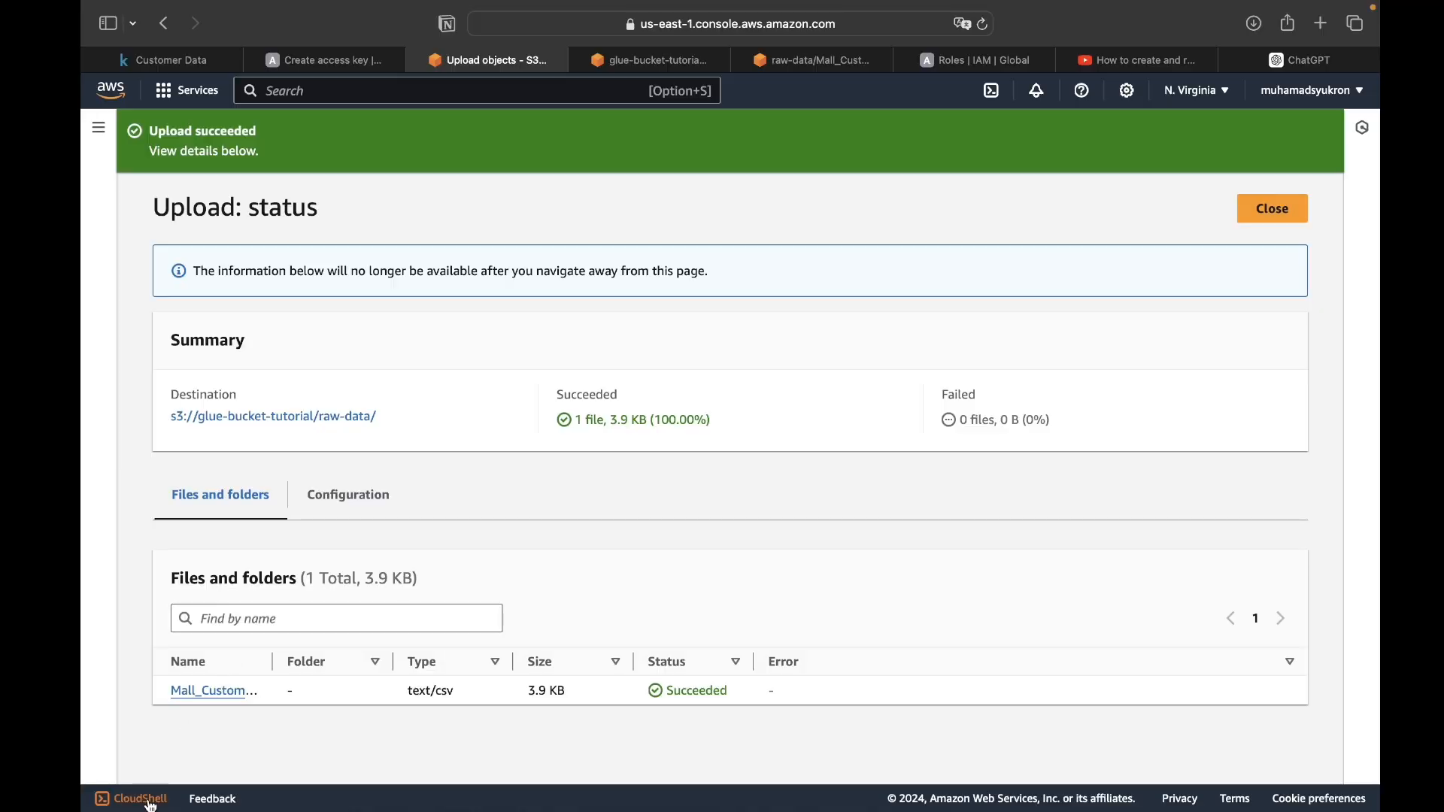
# - Open CloudShell in the AWS console, enlarge its pane, and copy the recursive aws s3 cp command from the notes
pyautogui.click(128, 799)
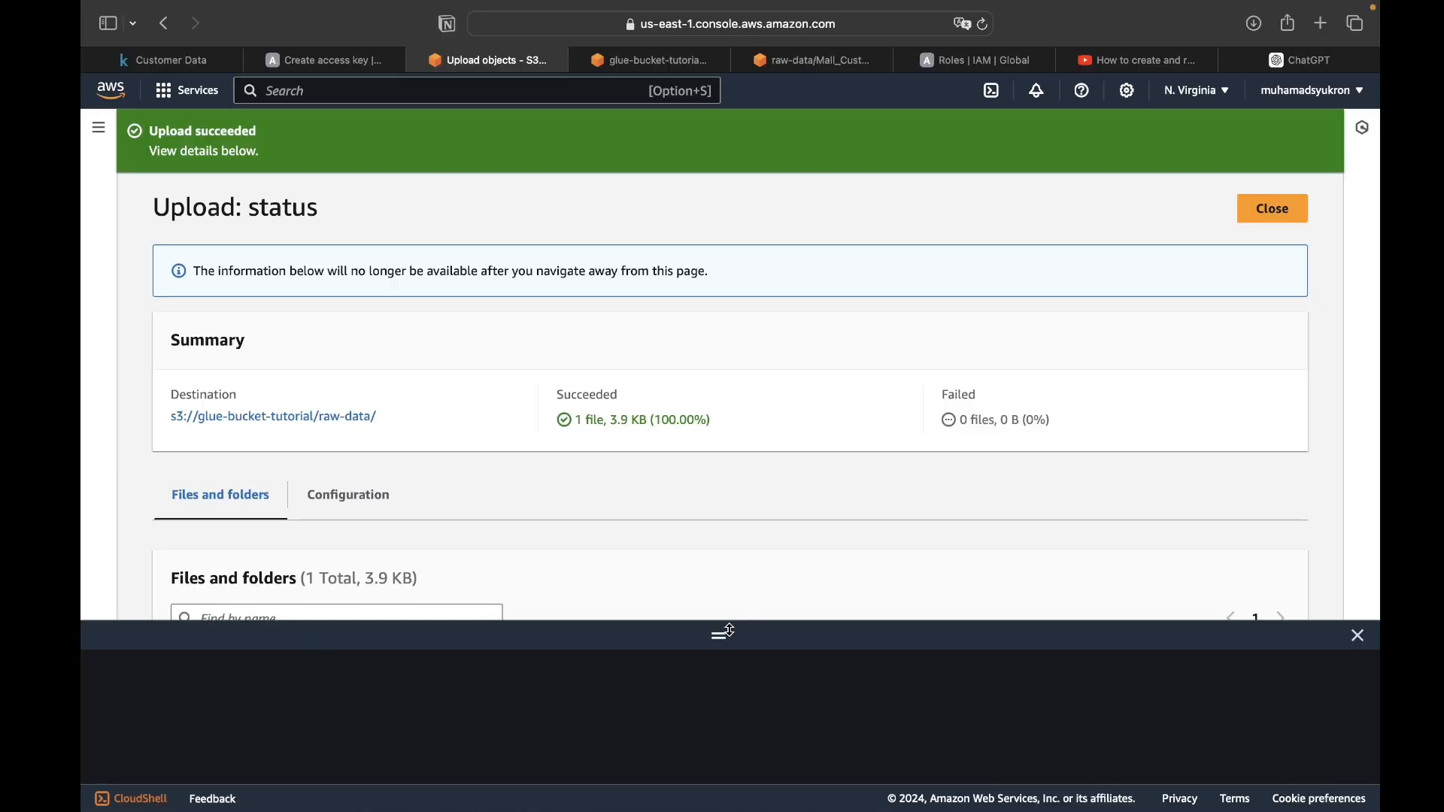
pyautogui.moveTo(718, 627); pyautogui.dragTo(732, 273)
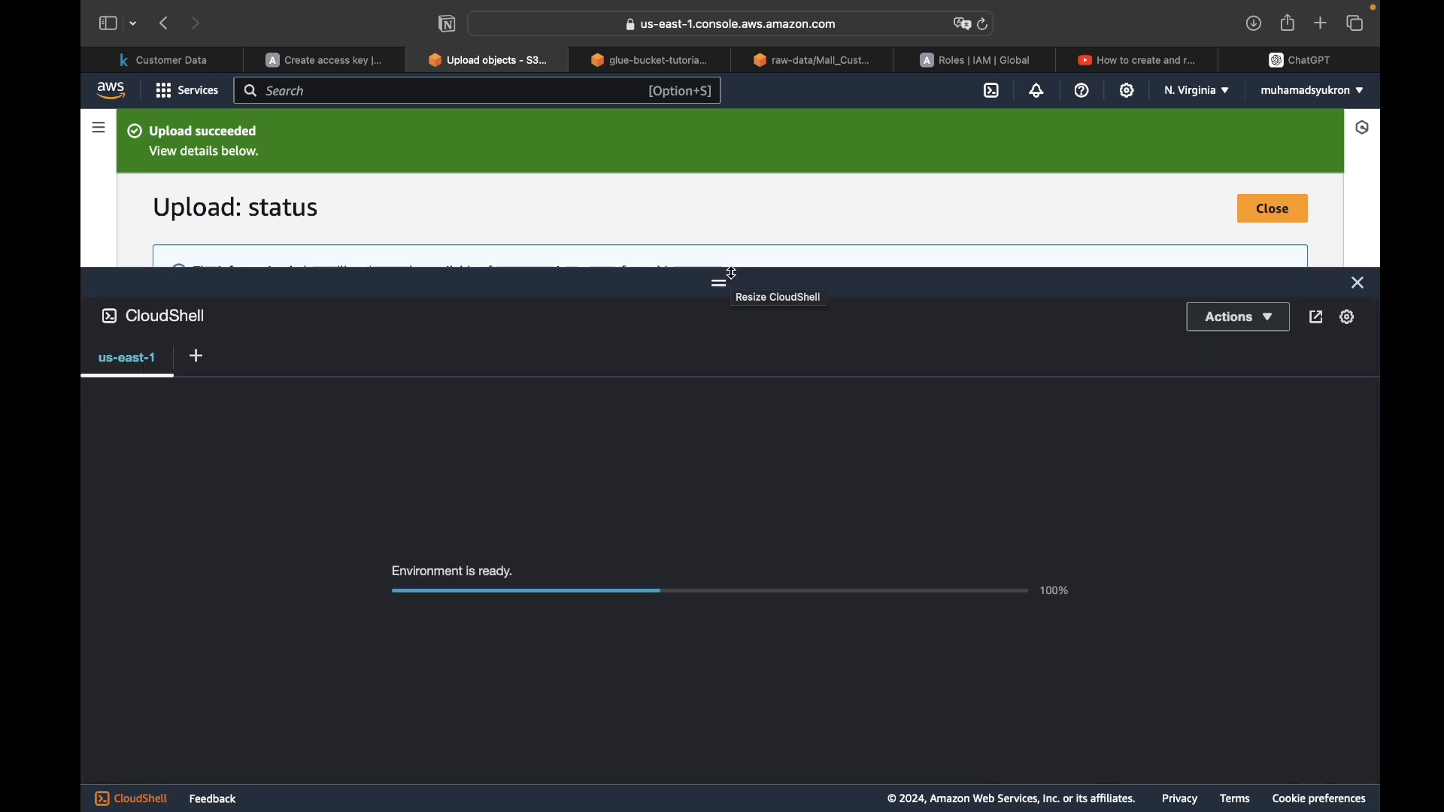
pyautogui.hotkey('ctrl', 'Left')
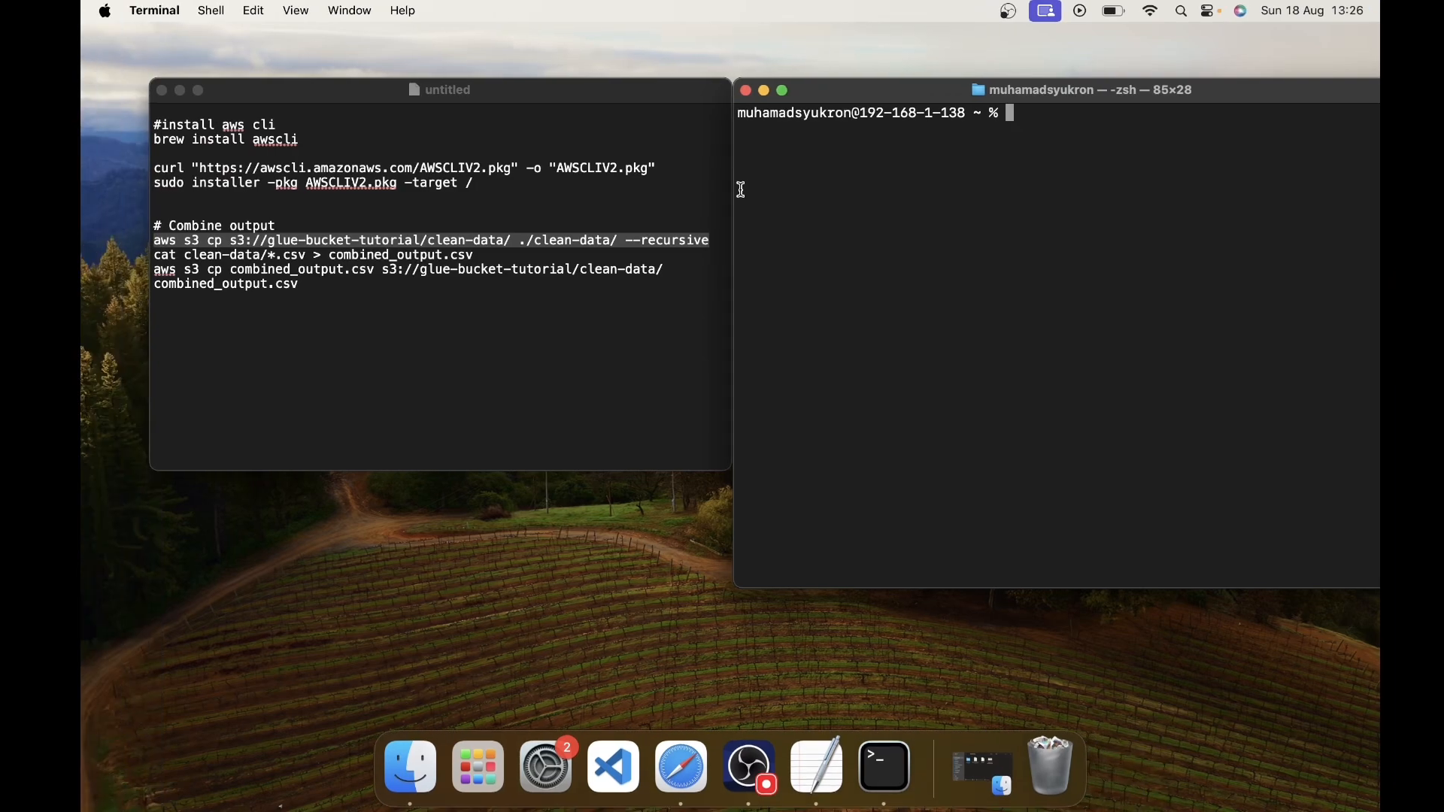
pyautogui.click(636, 190)
pyautogui.moveTo(713, 241); pyautogui.dragTo(151, 242)
pyautogui.press('super+c')
# - Run aws s3 cp s3://glue-bucket-tutorial/clean-data/ ./clean-data/ --recursive in CloudShell to download the files, and clear the terminal output
pyautogui.hotkey('ctrl', 'Right')
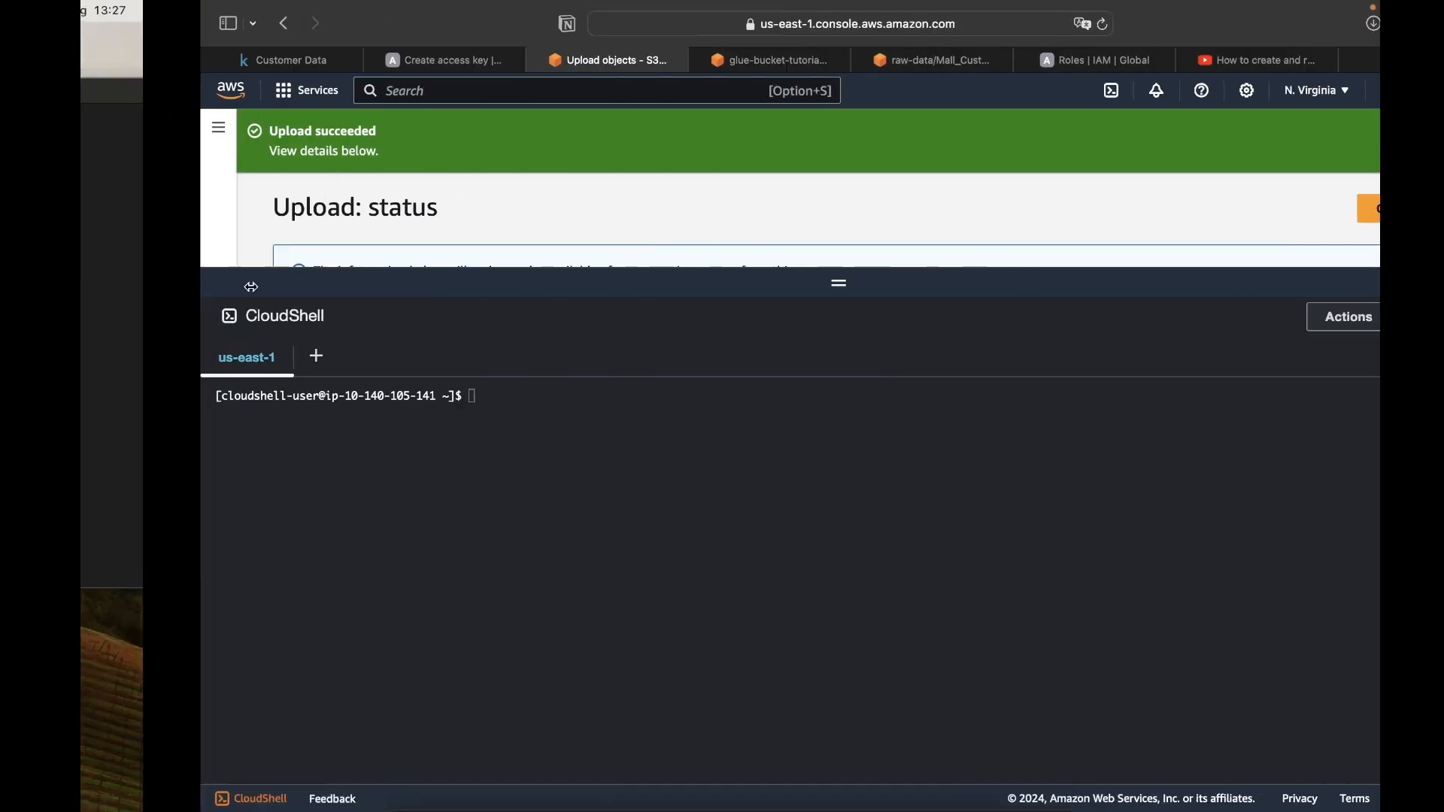
pyautogui.press('super+v')
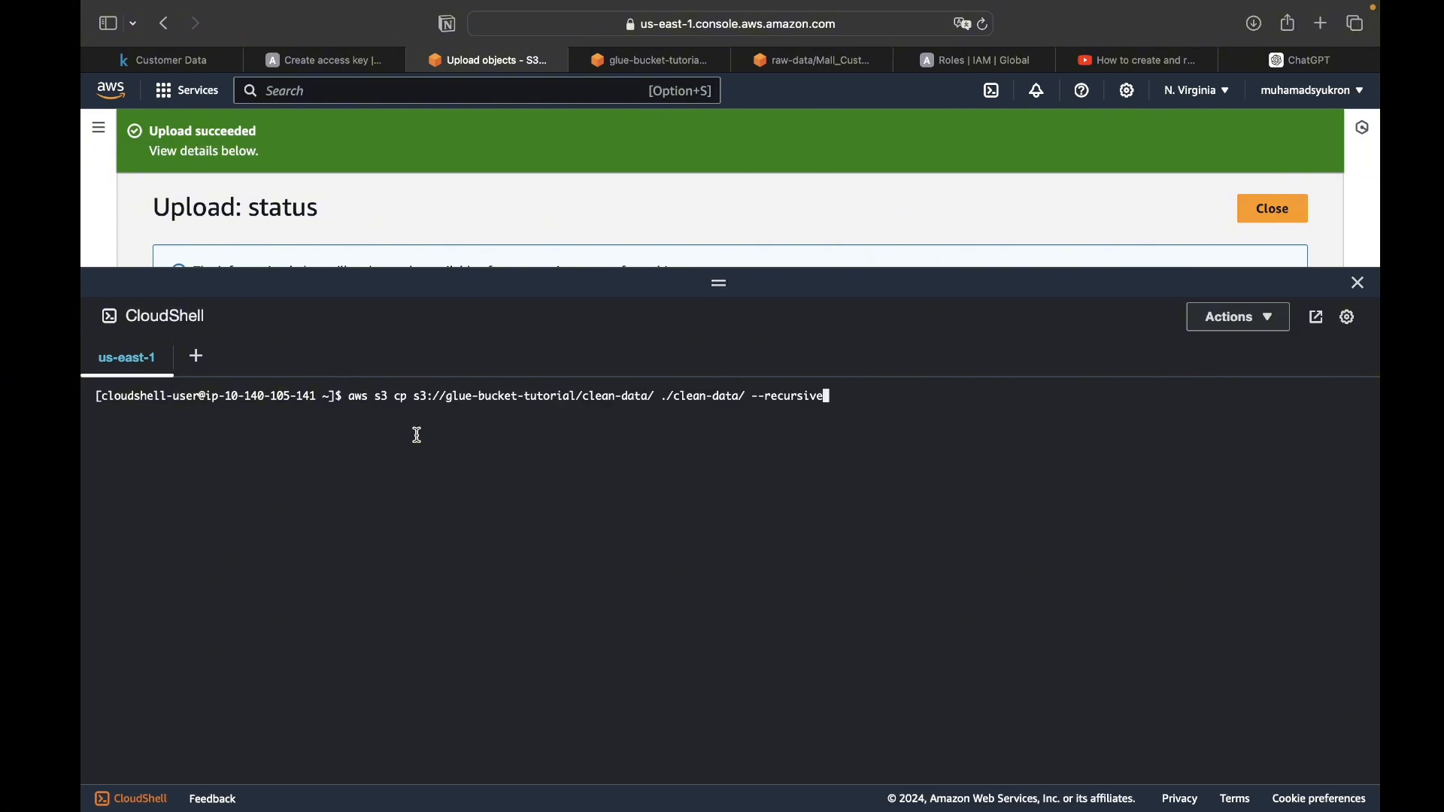
pyautogui.press('Return')
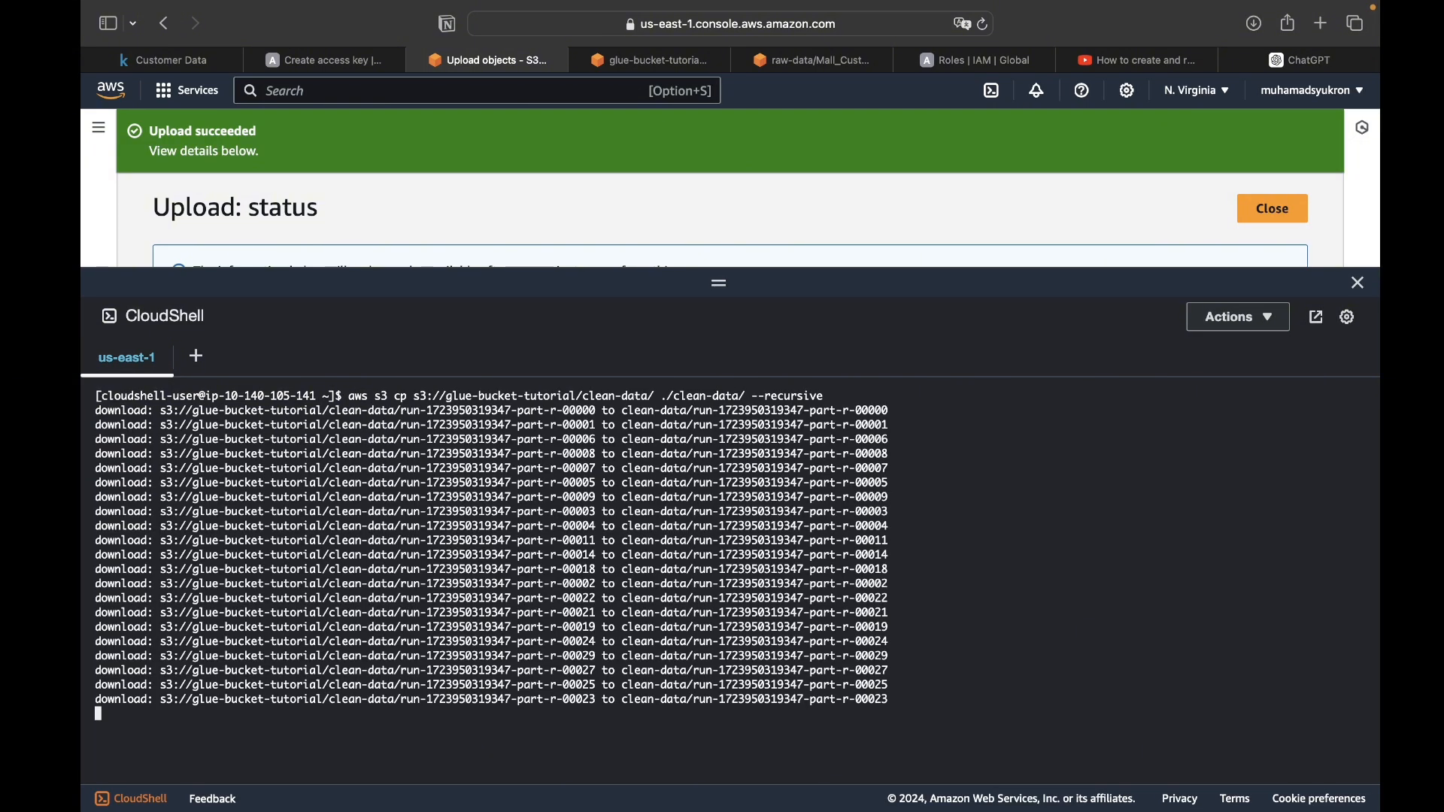
pyautogui.write('clear')
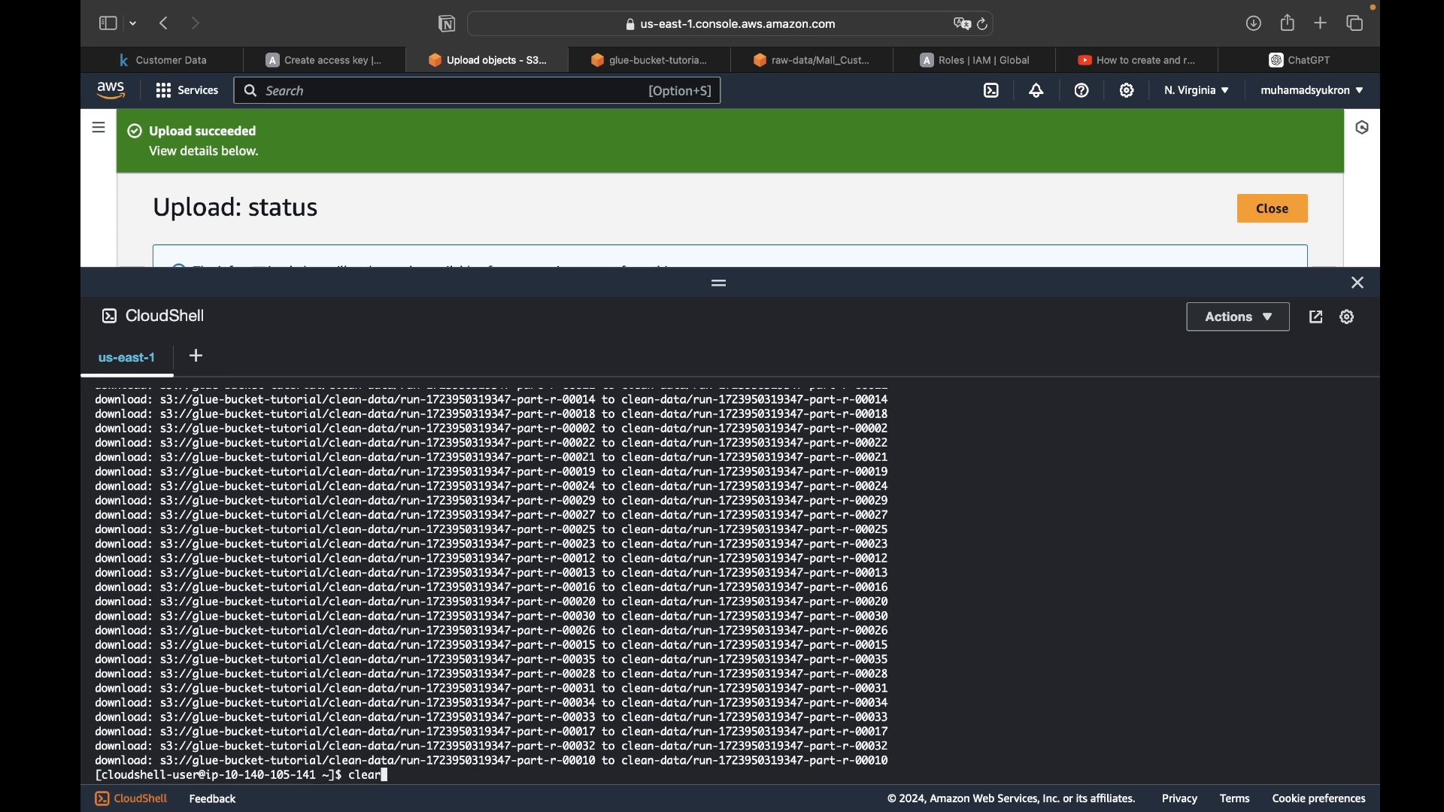
pyautogui.press('Return')
# - Try to combine the downloaded files in CloudShell with the noted command cat clean-data/*.csv > combined_output.csv
pyautogui.hotkey('ctrl', 'Left')
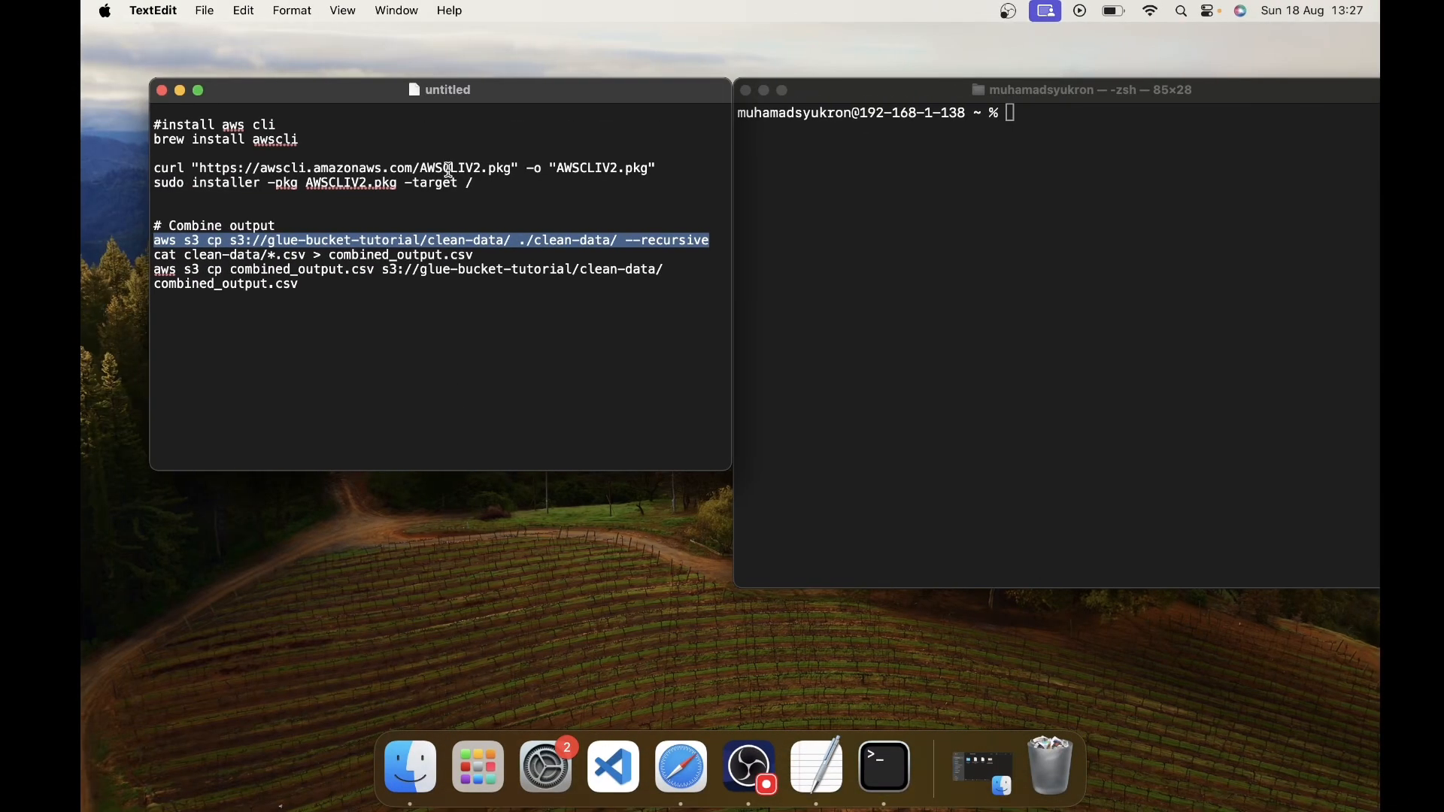
pyautogui.moveTo(521, 255); pyautogui.dragTo(111, 260)
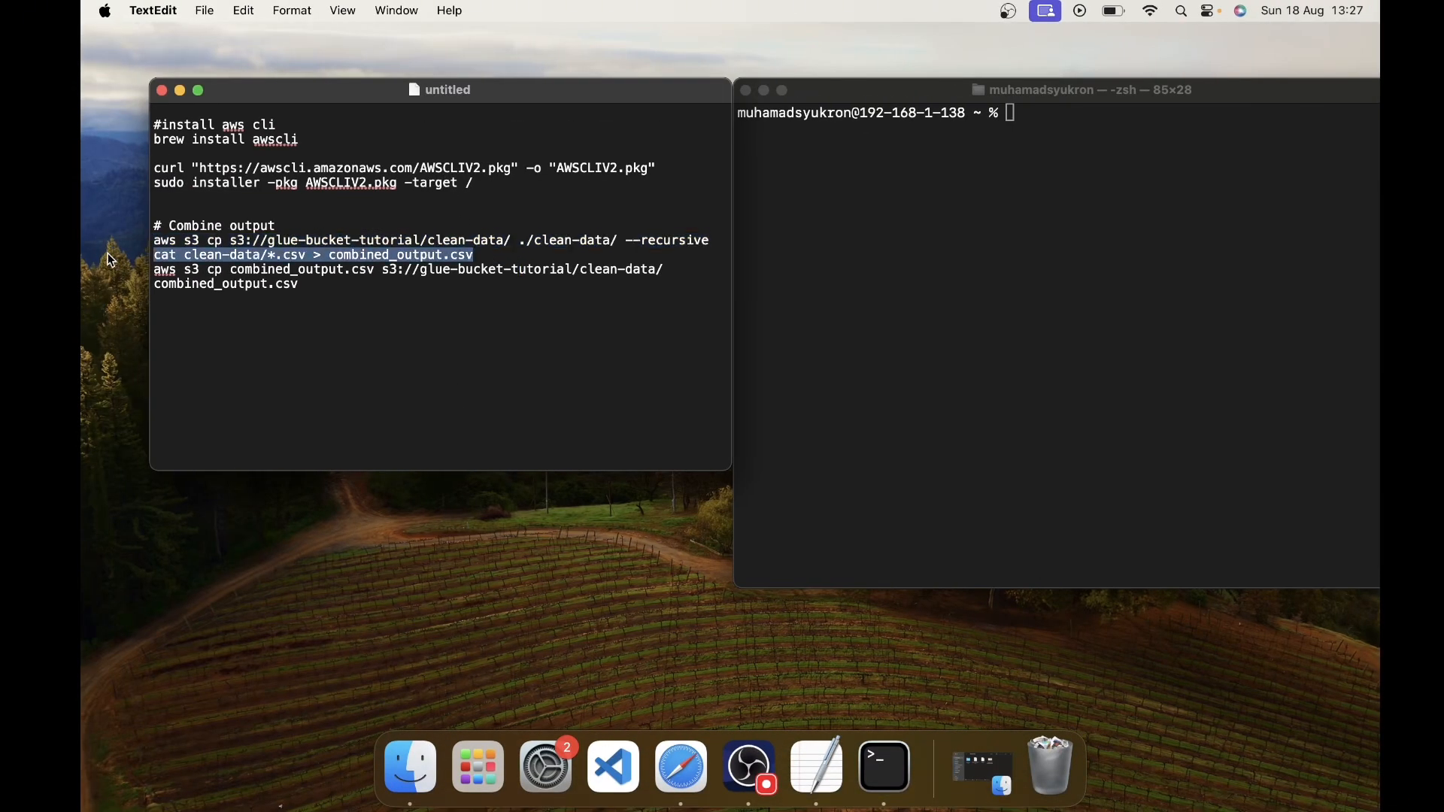
pyautogui.press('super+c')
pyautogui.hotkey('ctrl', 'Right')
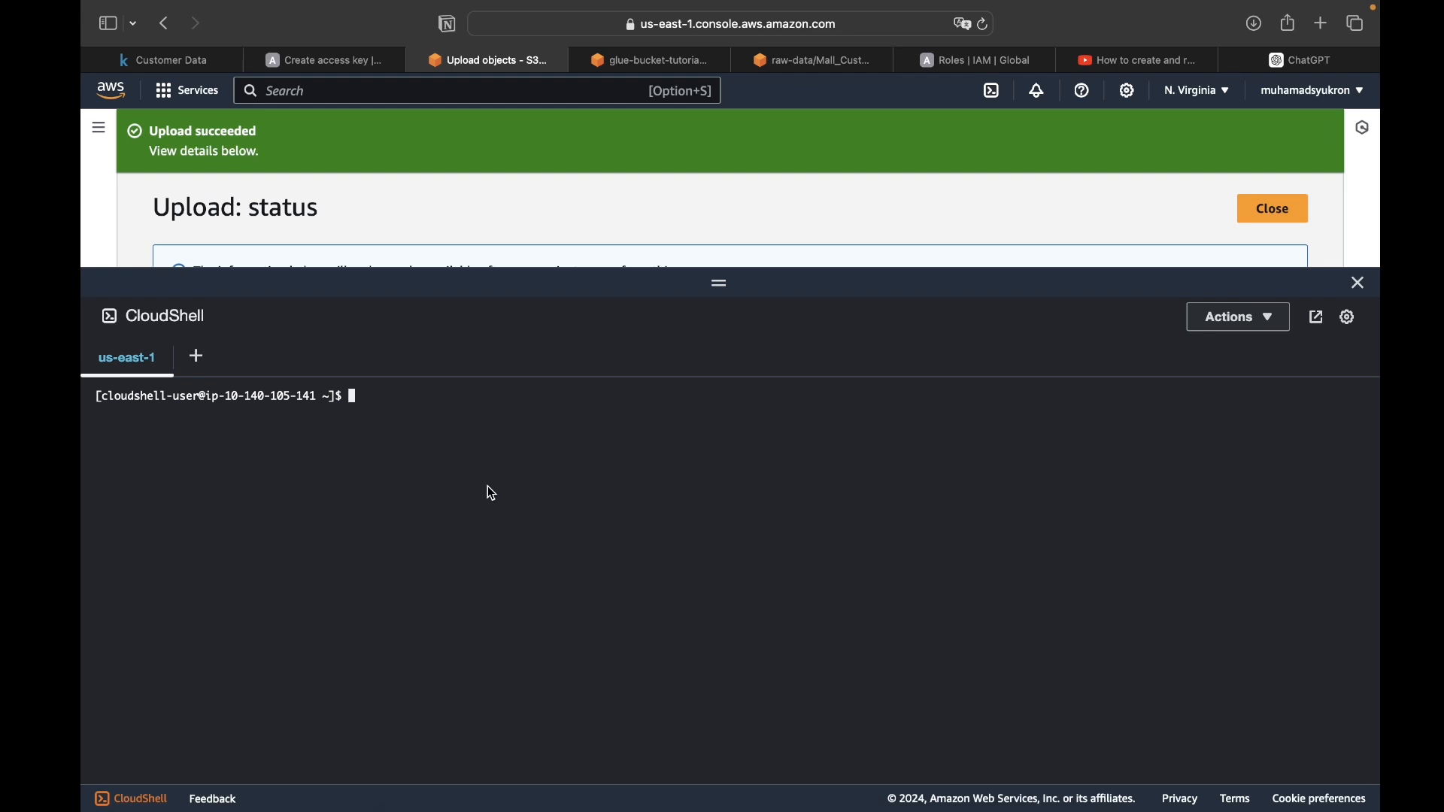
pyautogui.press('super+v')
pyautogui.press('Return')
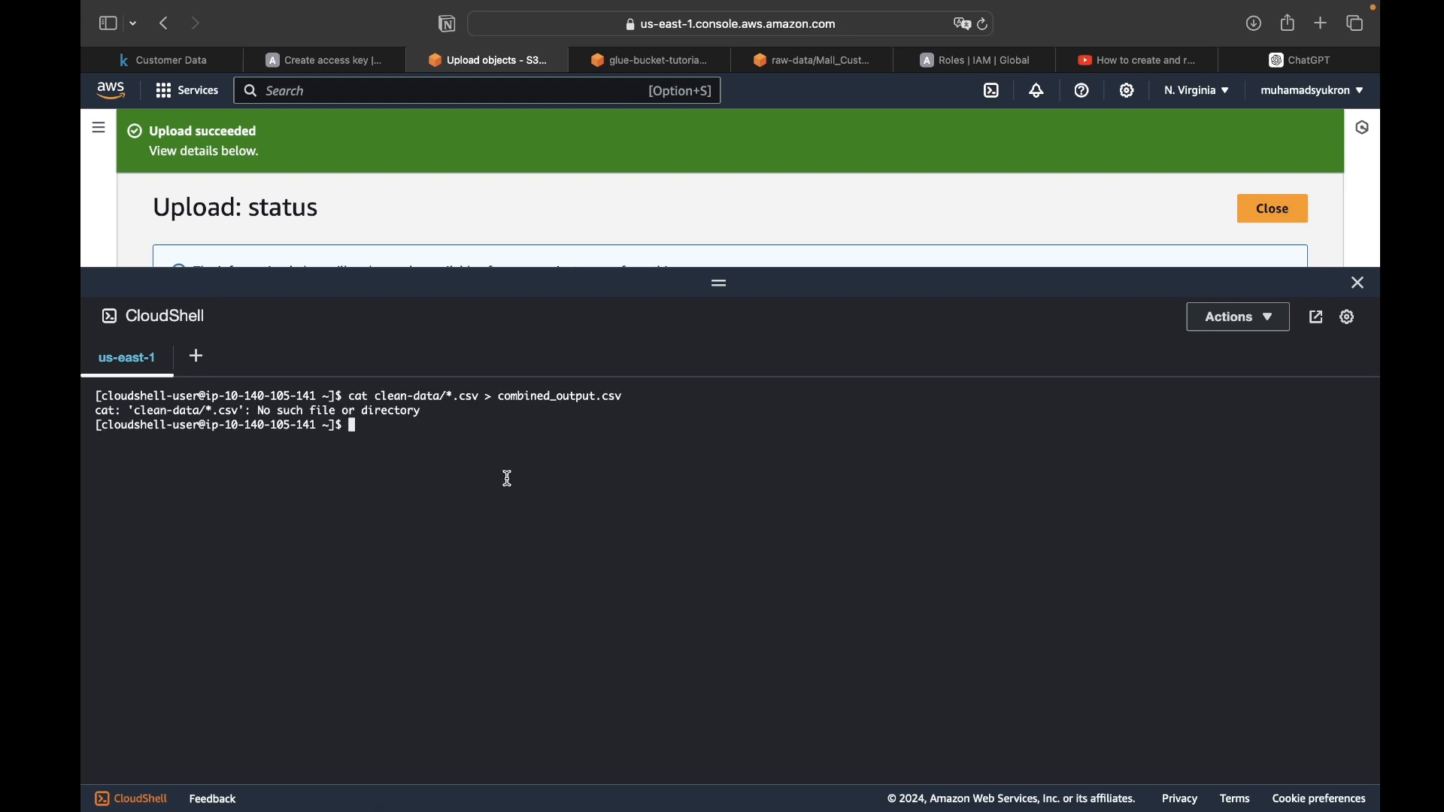
# - Clear the terminal, list the home directory, and print the contents of combined_output.csv
pyautogui.hotkey('ctrl', 'l')
pyautogui.write('ls')
pyautogui.press('Return')
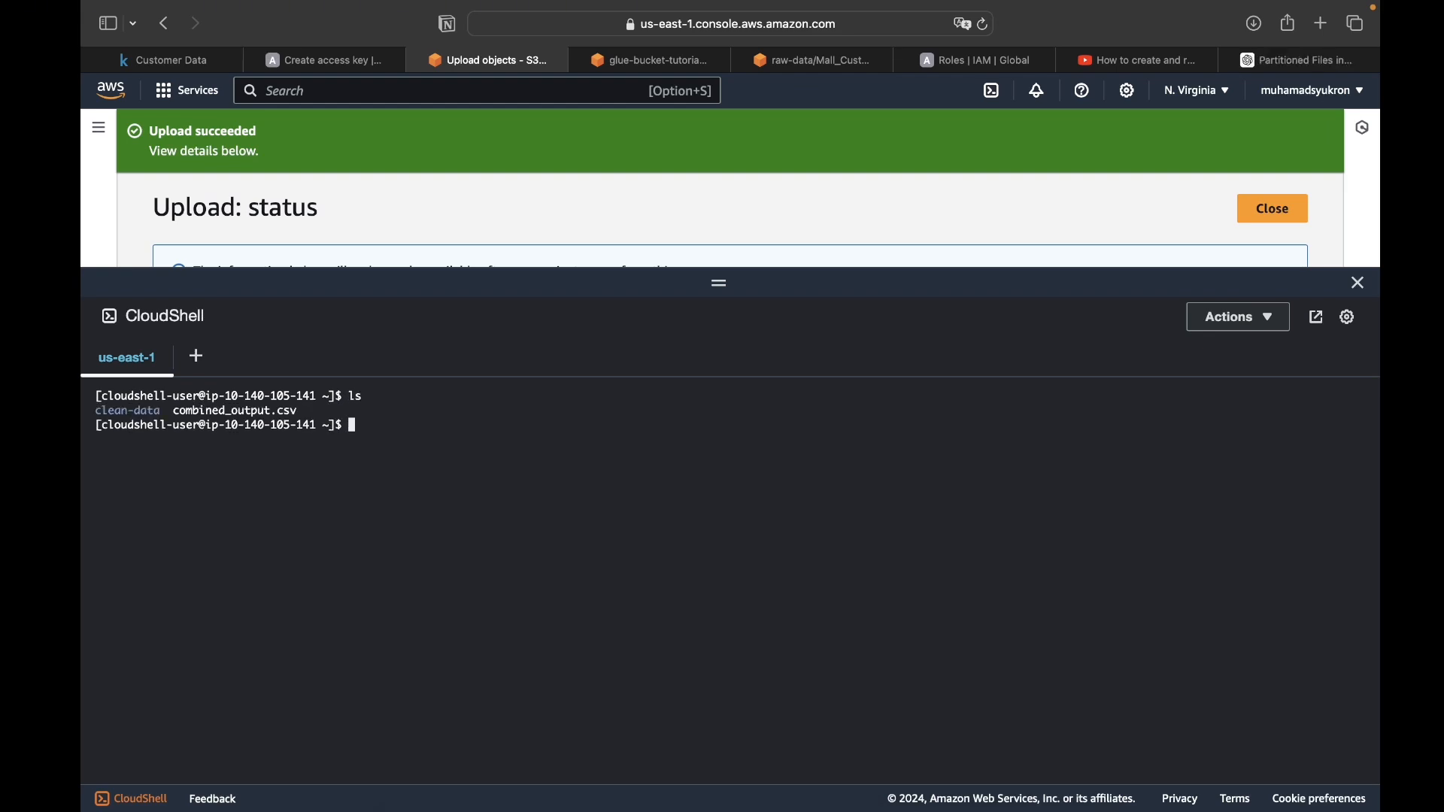
pyautogui.write('cat')
pyautogui.moveTo(300, 412); pyautogui.dragTo(175, 410)
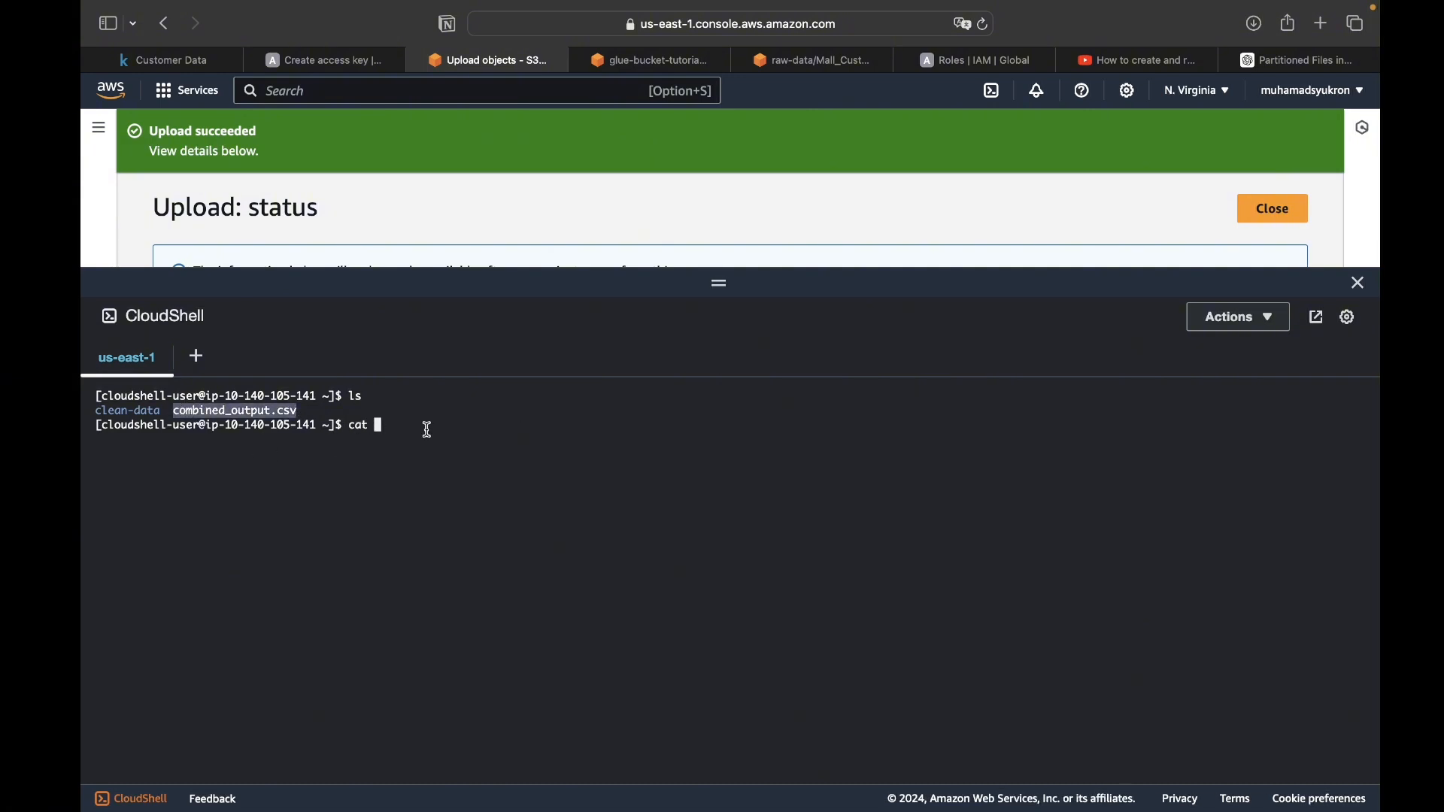
pyautogui.press('super+c')
pyautogui.press('super+v')
pyautogui.press('Return')
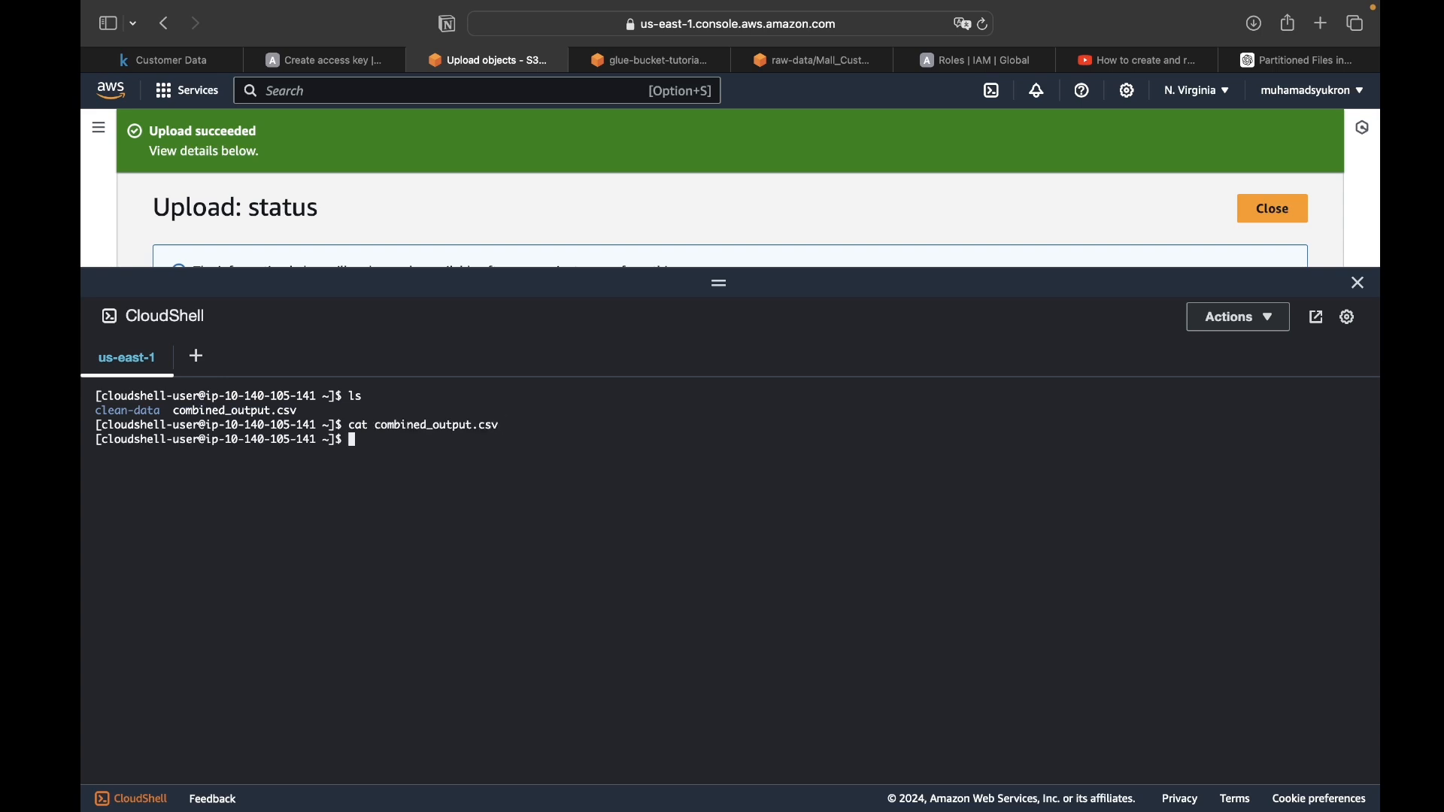
# - Try listing clean_data, and change into the clean-data directory to list its files
pyautogui.write('ls')
pyautogui.press('BackSpace')
pyautogui.write('clean_data')
pyautogui.press('Return')
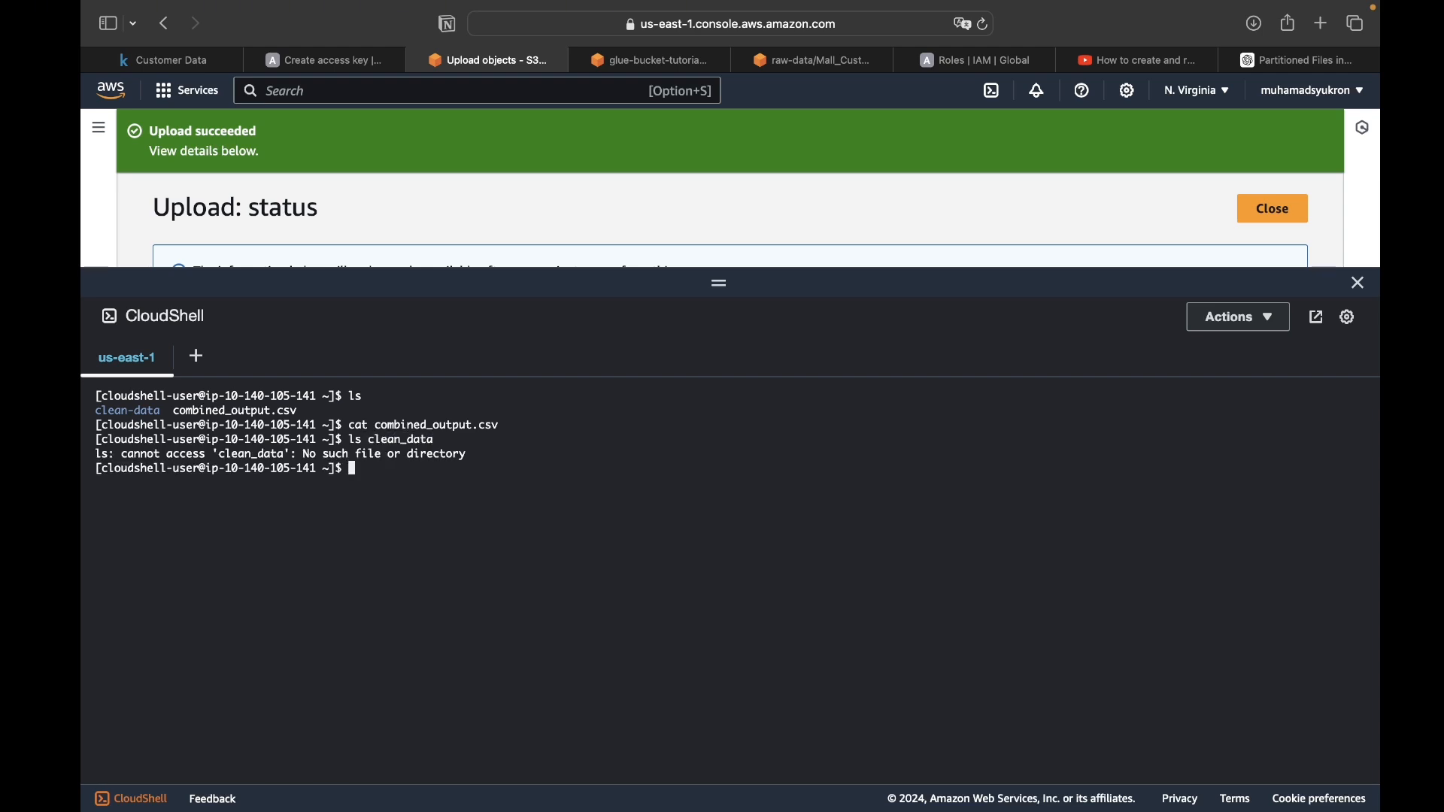
pyautogui.write('cd clean-data')
pyautogui.press('Return')
pyautogui.write('ls')
pyautogui.press('Return')
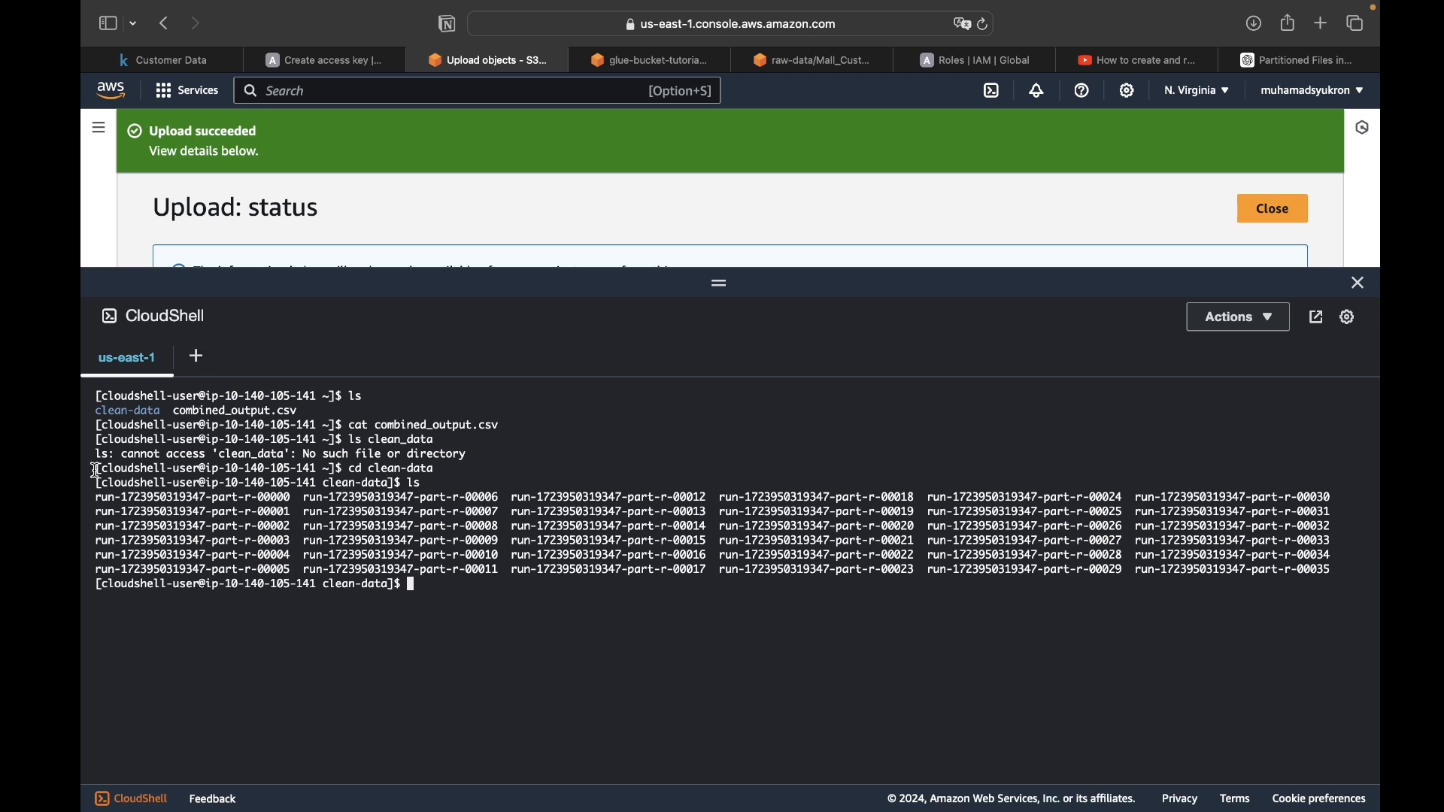
# - Select the directory listing and try to combine the part files with cat run-*.csv > ../combined_output.csv
pyautogui.moveTo(93, 464); pyautogui.dragTo(372, 513)
pyautogui.moveTo(95, 395); pyautogui.dragTo(463, 584)
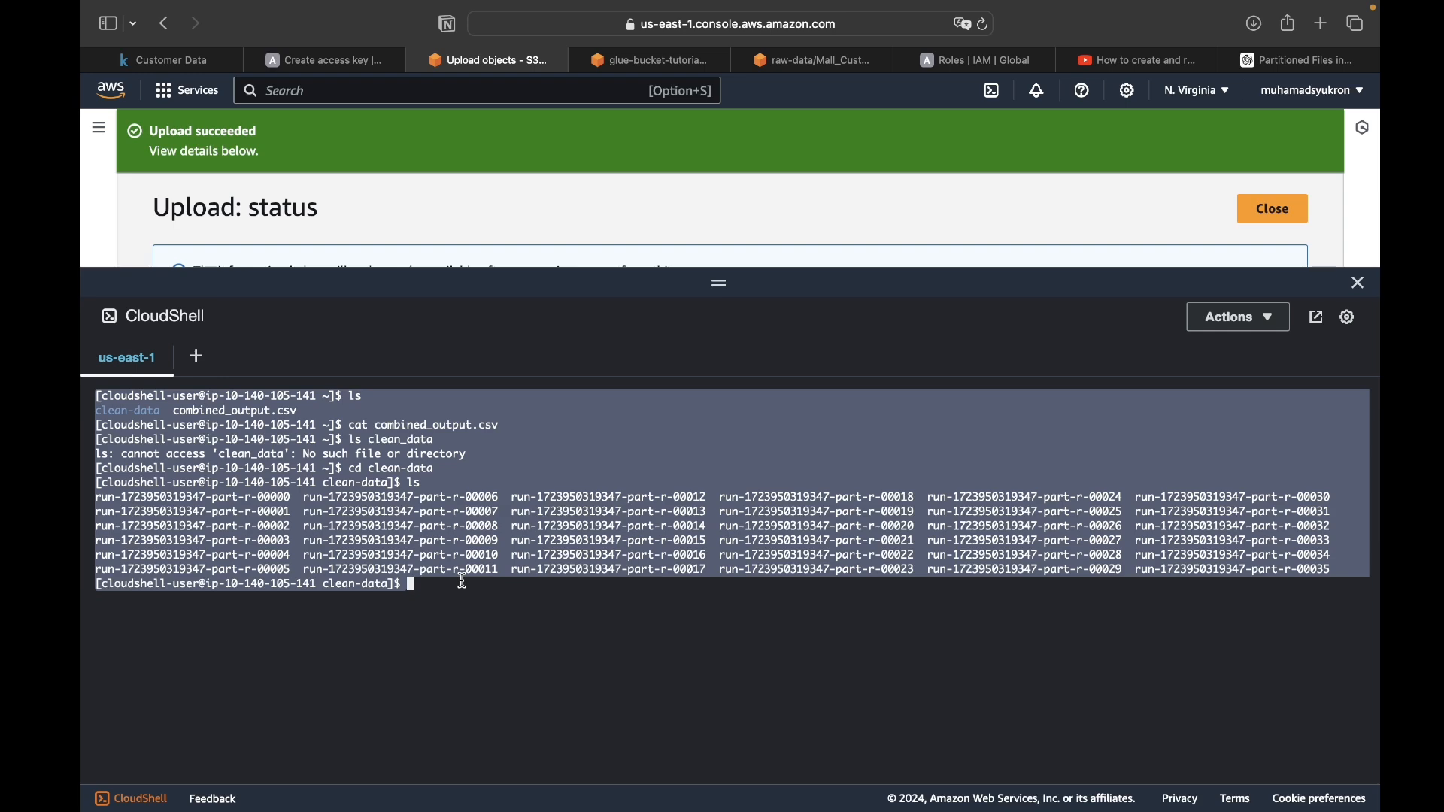
pyautogui.click(570, 563)
pyautogui.press('super+v')
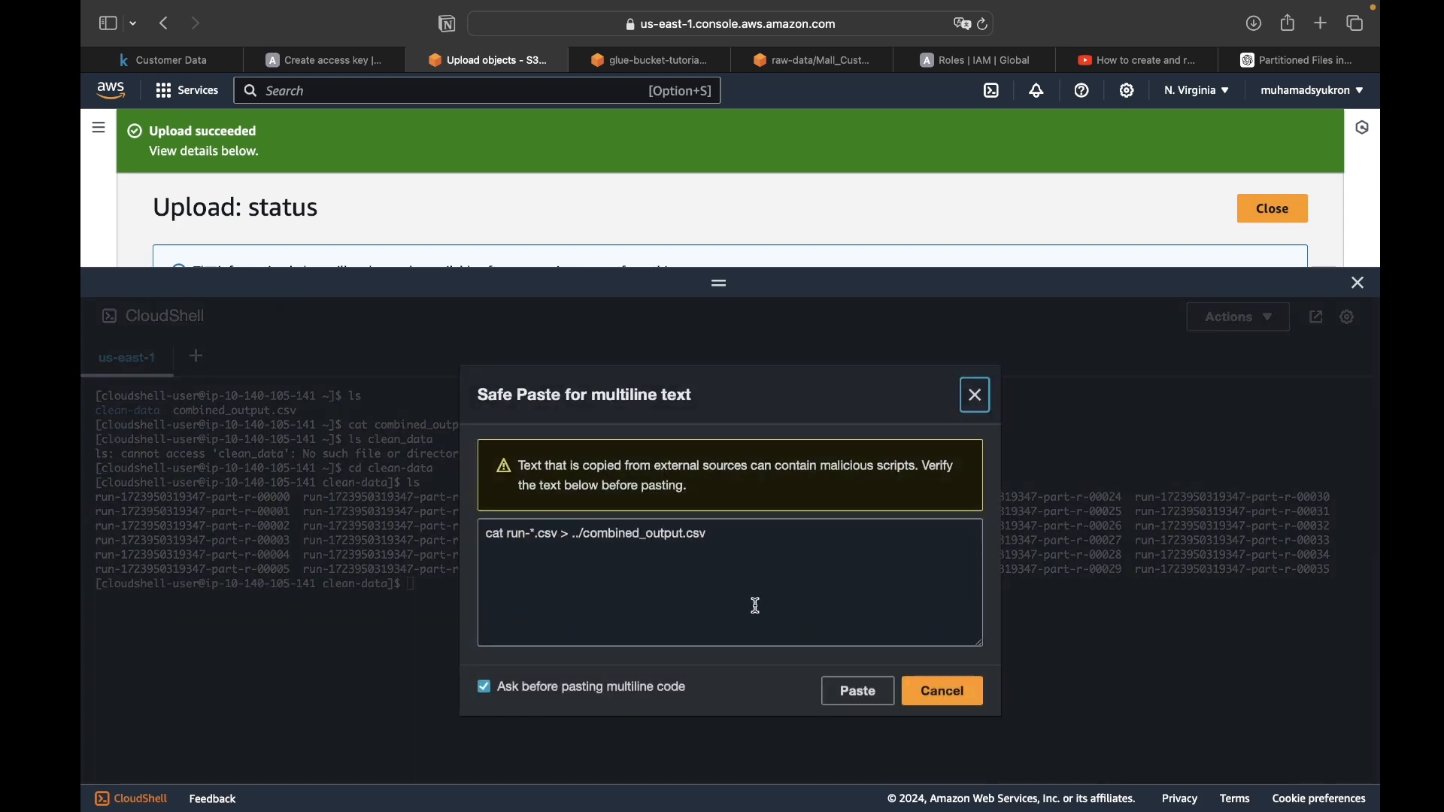
pyautogui.click(879, 698)
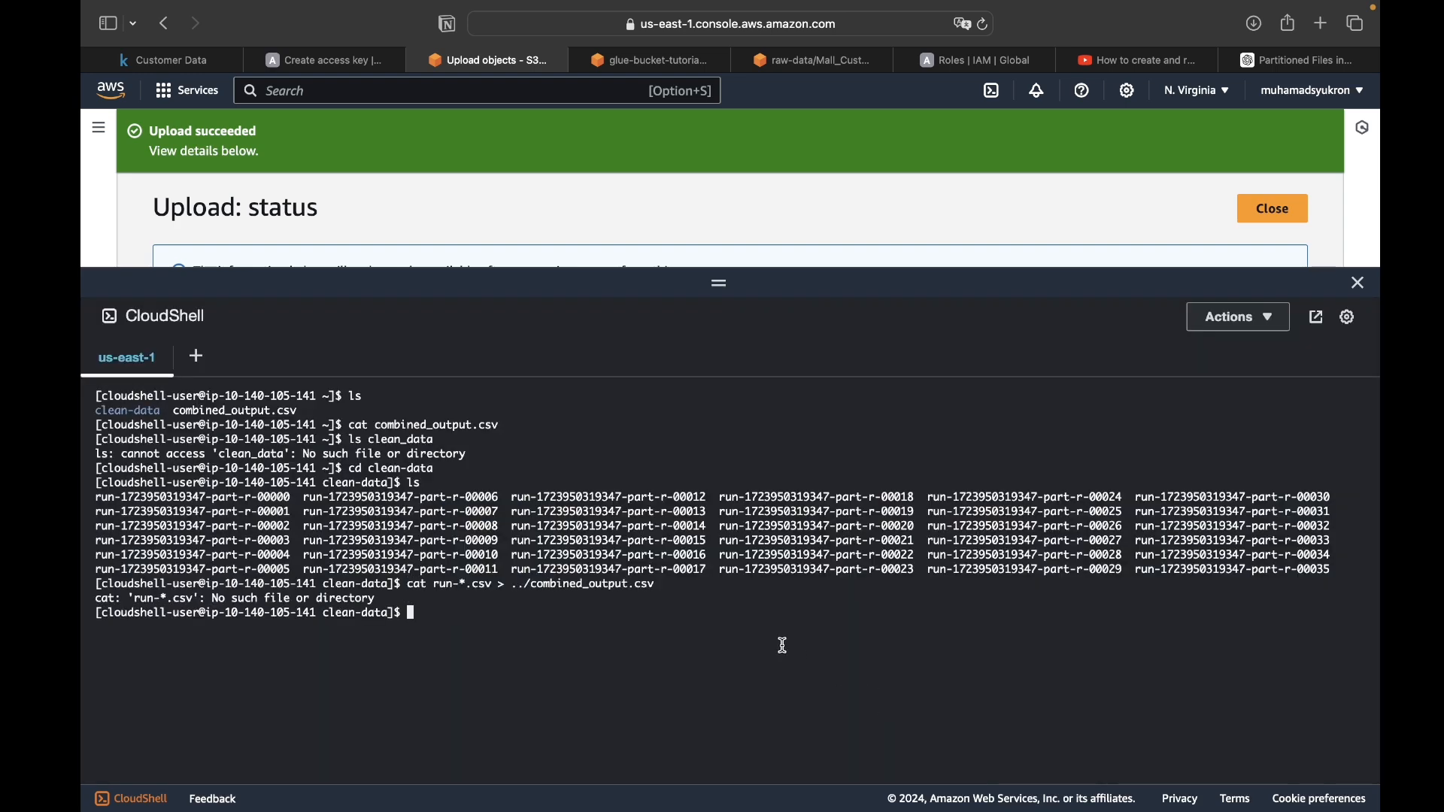
# - Combine the part files with cat run-* > ../combined_output.csv and return to the parent directory
pyautogui.write('cat run-* > ../combined_output.csv')
pyautogui.press('Return')
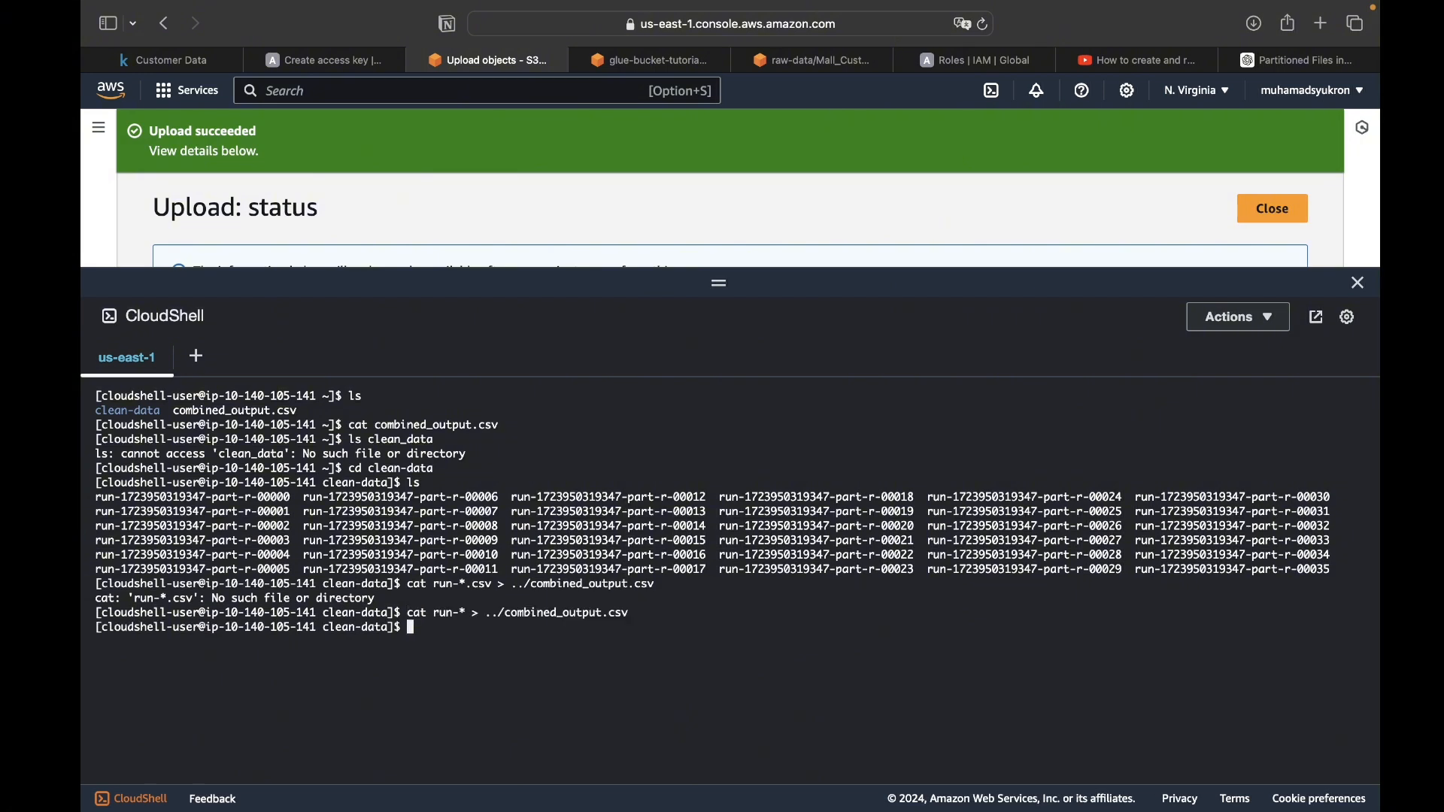
pyautogui.write('cd ..')
pyautogui.press('Return')
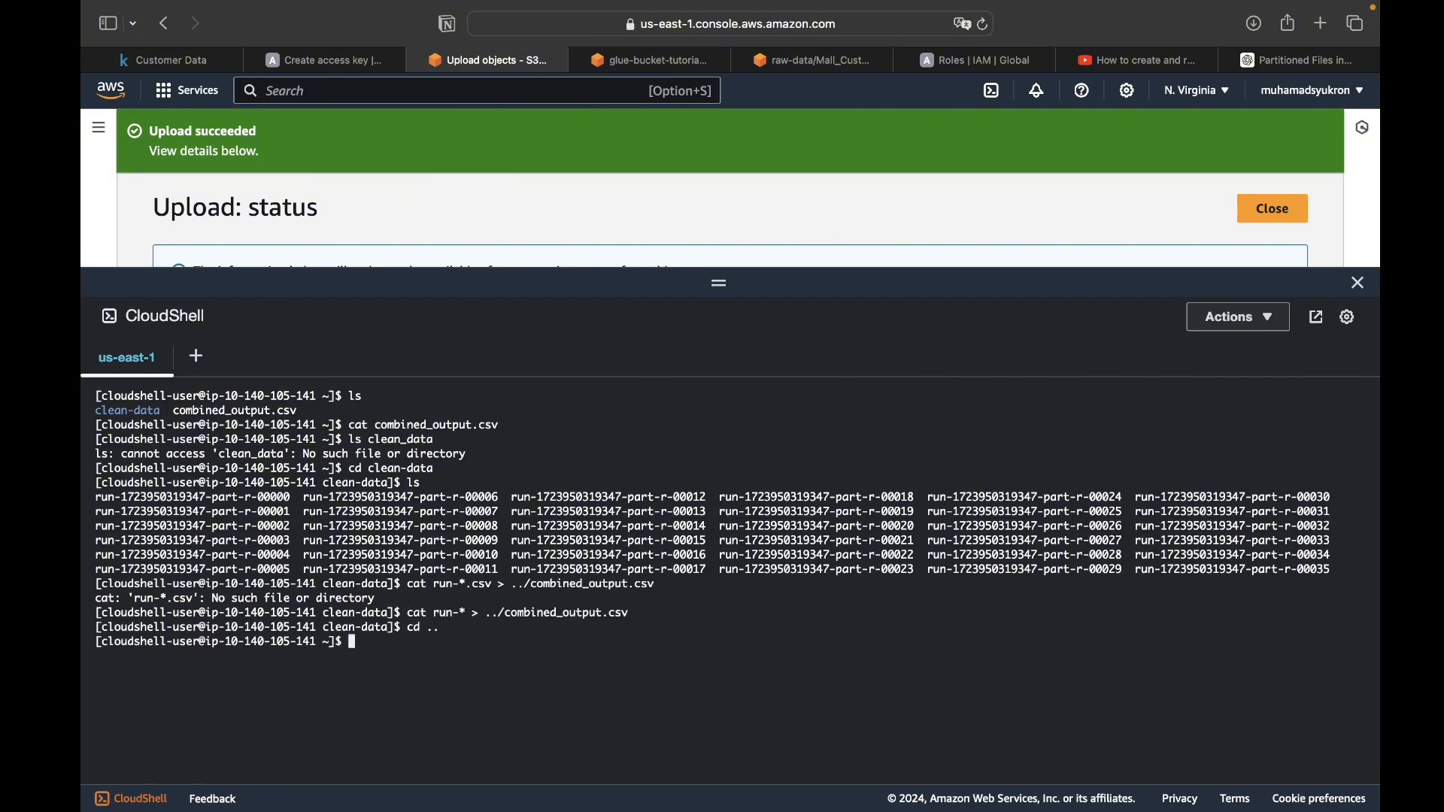
# - List the home directory, check the merged rows with cat combined_output.csv, and clear the terminal
pyautogui.write('ls')
pyautogui.press('Return')
pyautogui.write('cat')
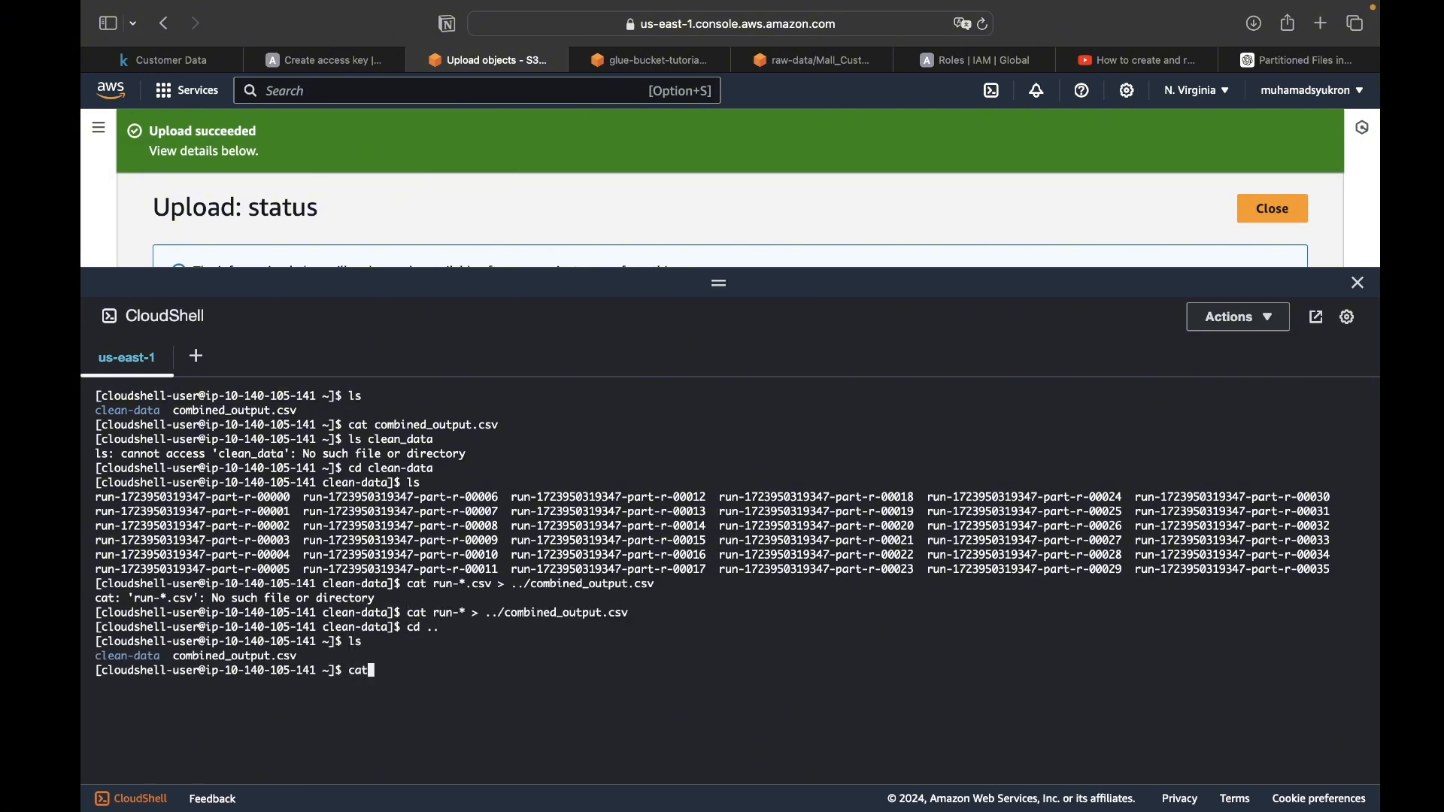
pyautogui.write(' combined_output.csv')
pyautogui.press('Return')
pyautogui.write('clear')
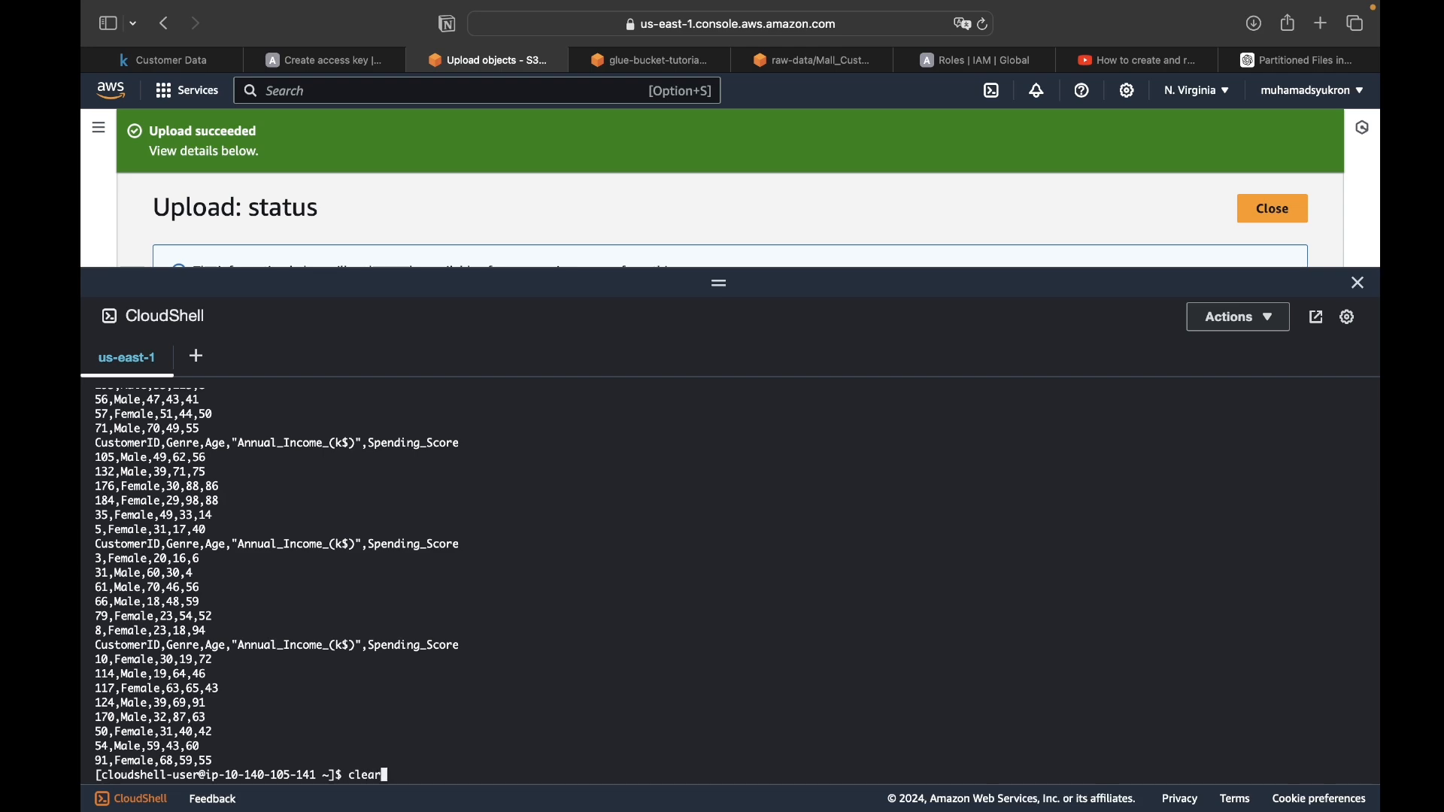
pyautogui.press('Return')
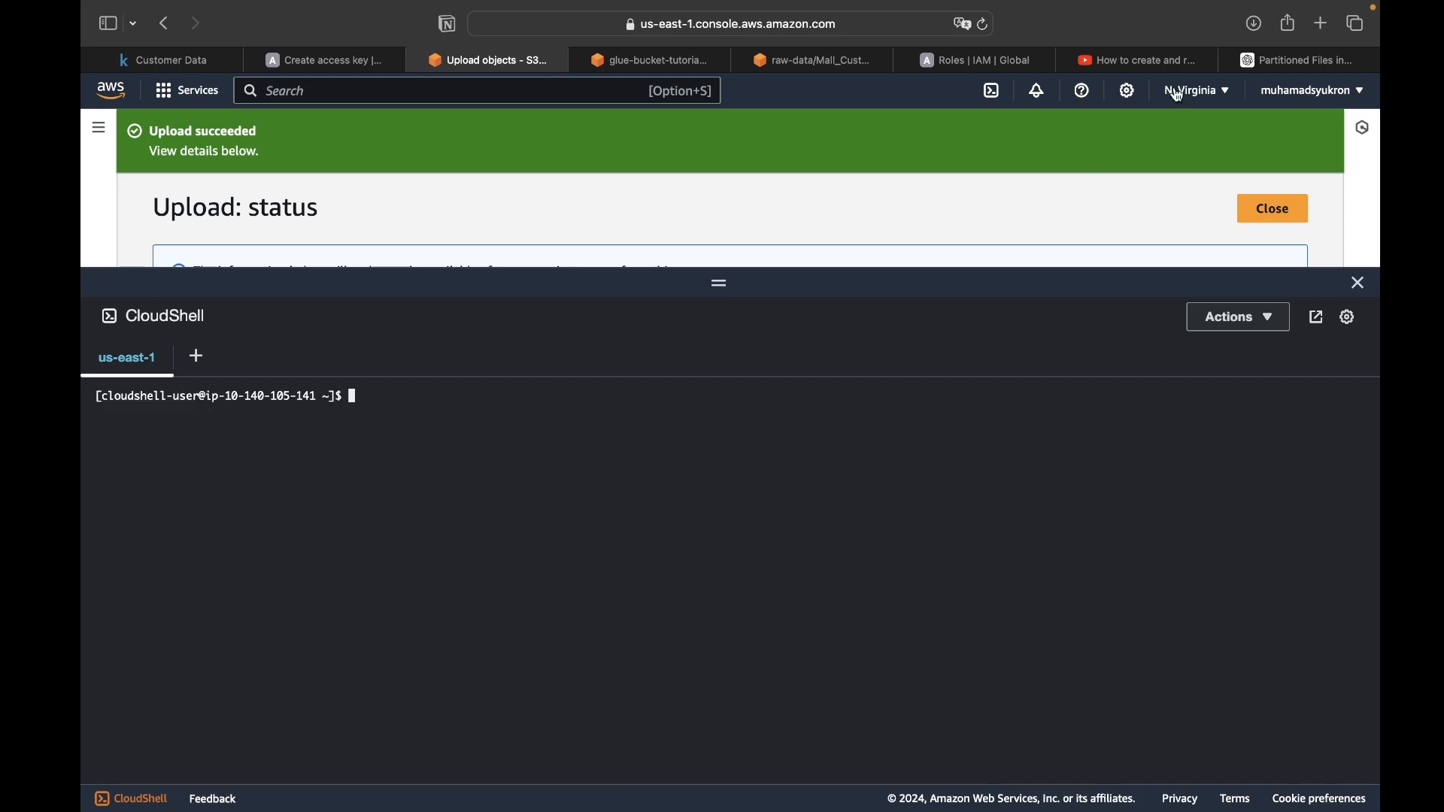
# - Upload the combined file from CloudShell with the noted command aws s3 cp combined_output.csv s3://glue-bucket-tutorial/clean-data/
pyautogui.hotkey('ctrl', 'Left')
pyautogui.click(326, 309)
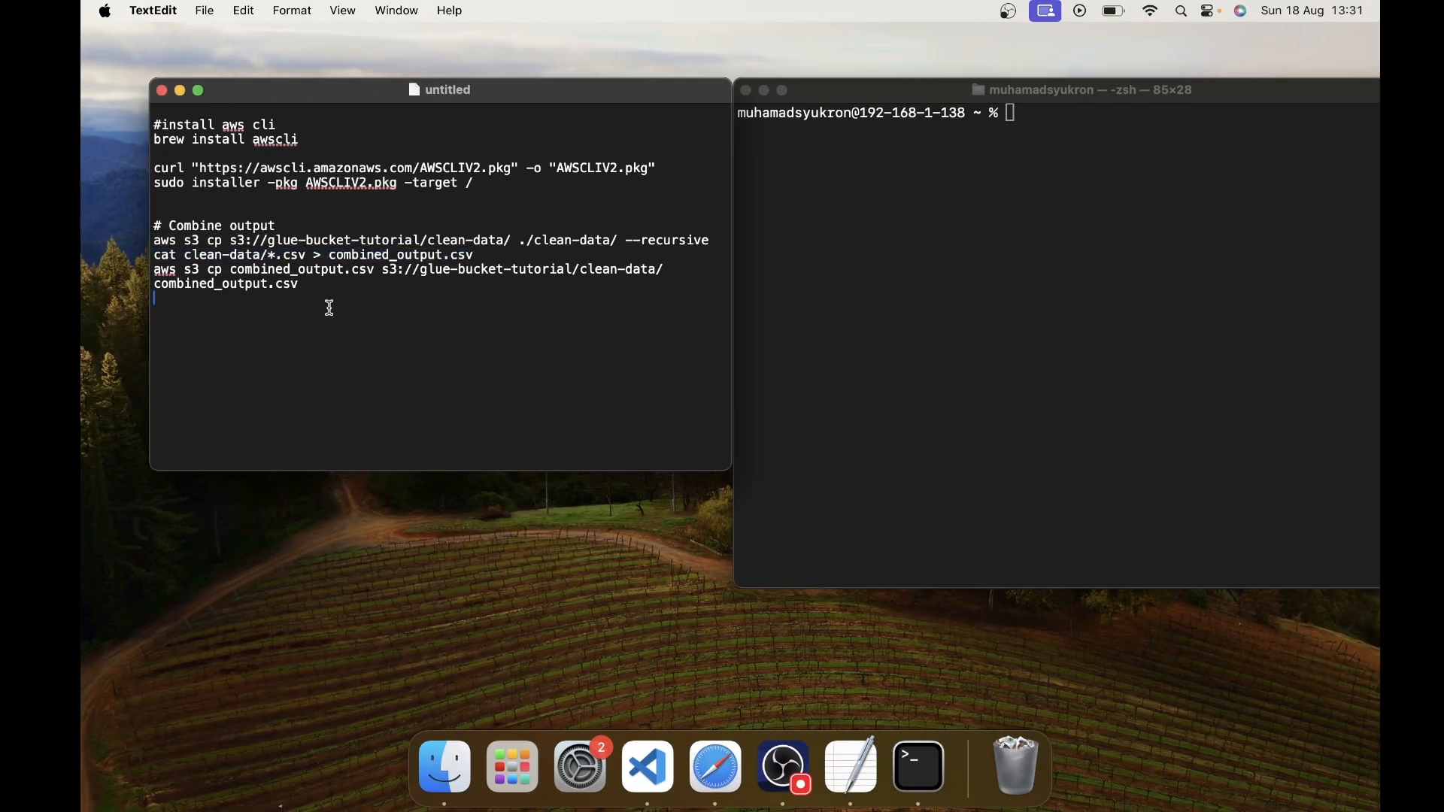
pyautogui.moveTo(677, 269); pyautogui.dragTo(83, 273)
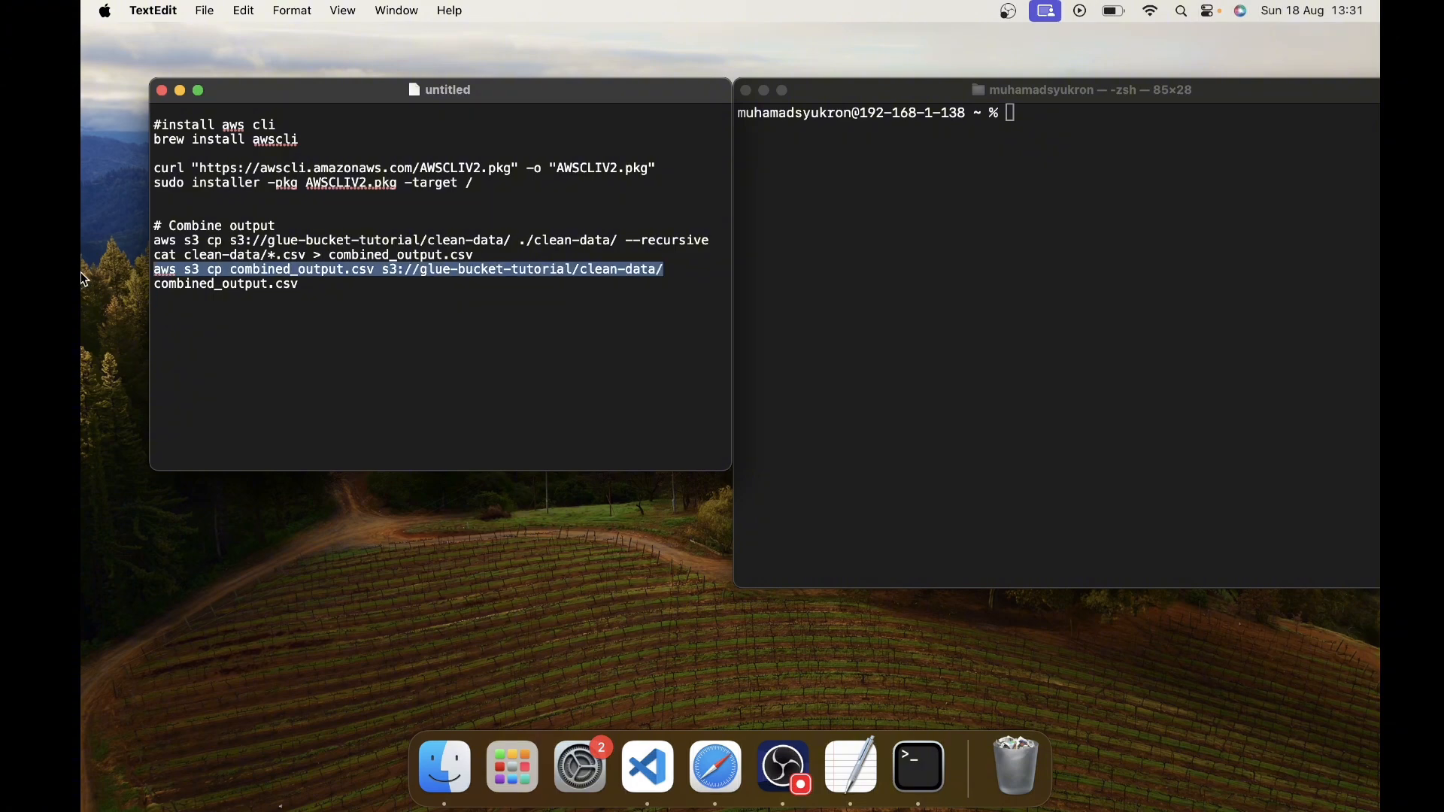
pyautogui.press('super+c')
pyautogui.hotkey('ctrl', 'Right')
pyautogui.hotkey('ctrl', 'Left')
pyautogui.hotkey('ctrl', 'Right')
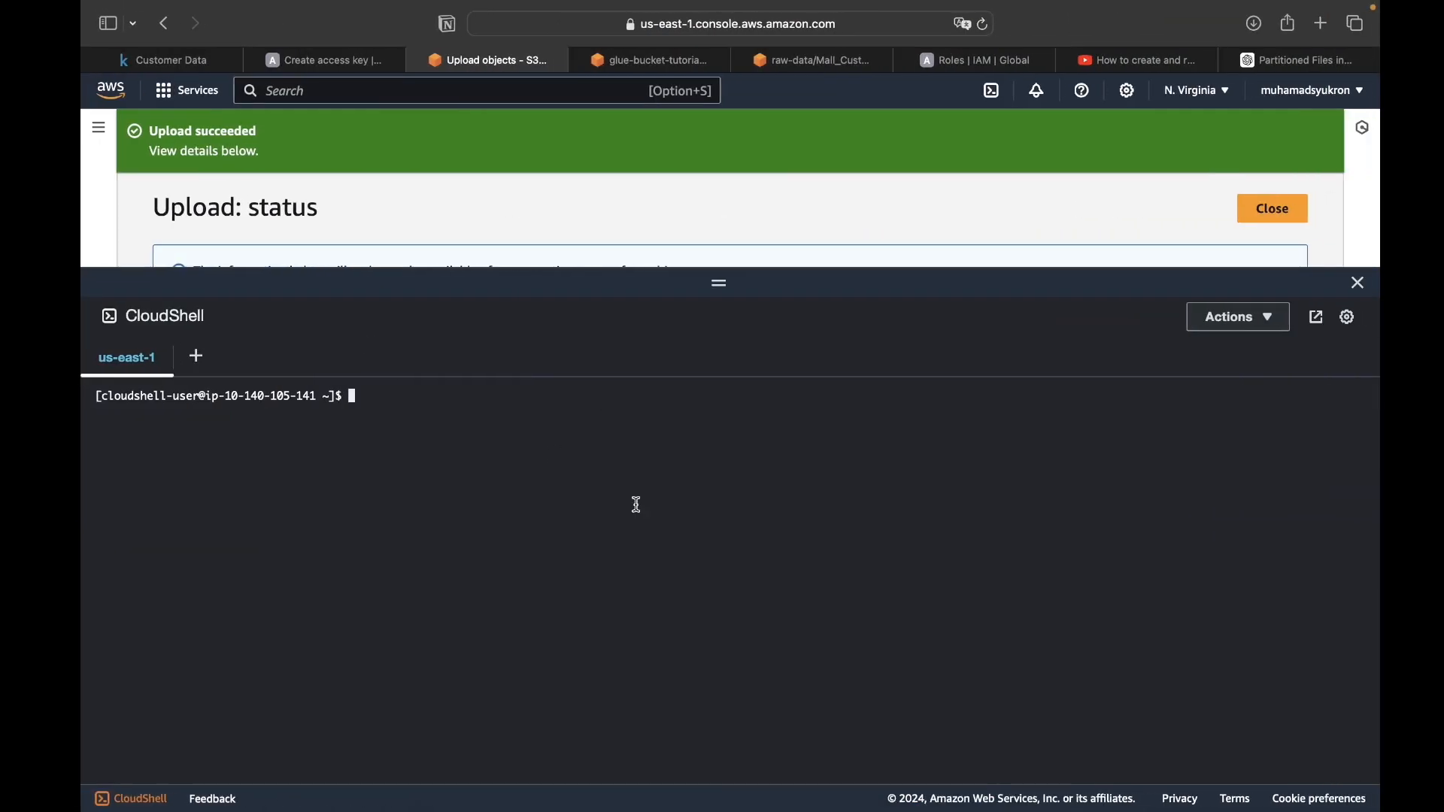
pyautogui.press('super+v')
pyautogui.press('Return')
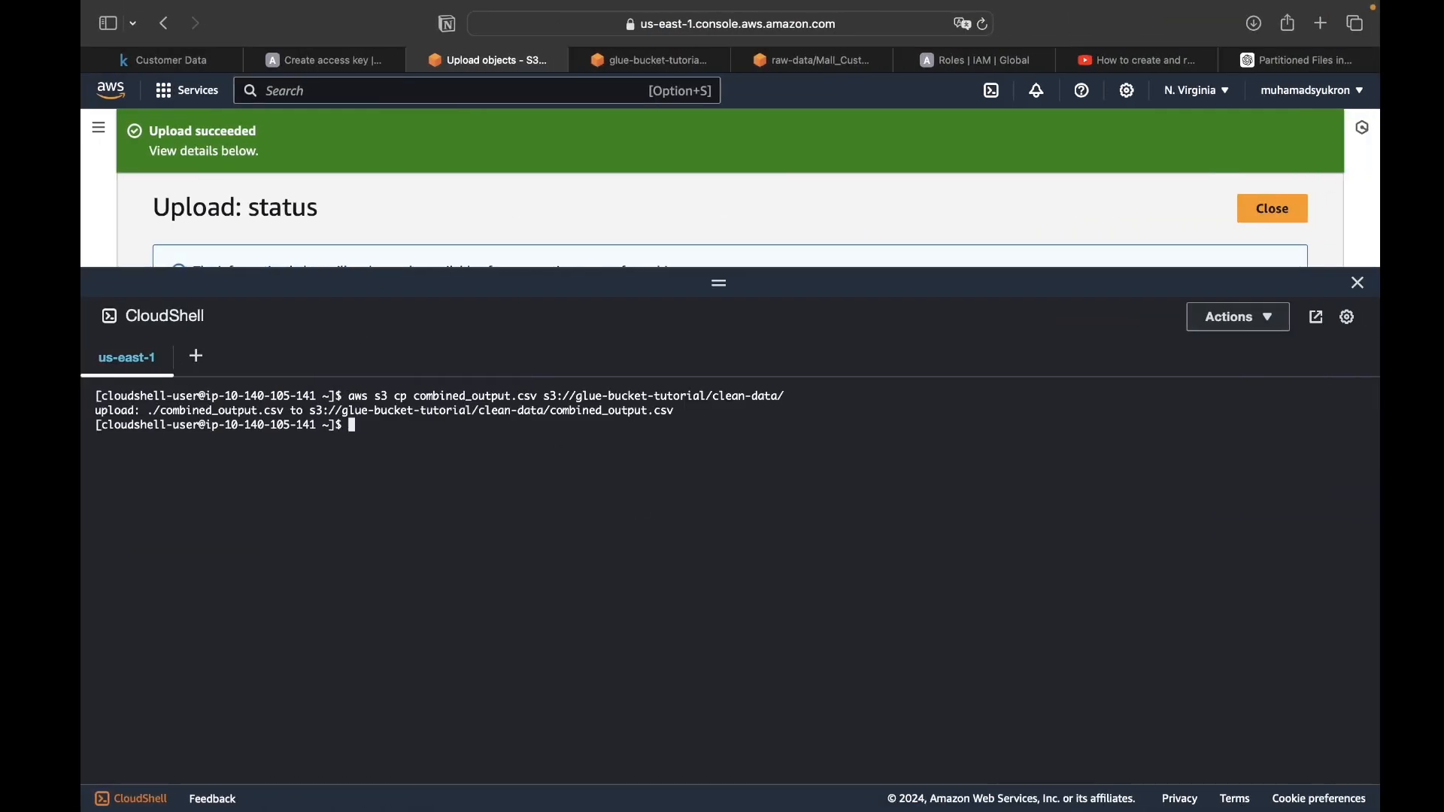
# - Reload the bucket's clean-data/ folder in S3, close the CloudShell pane, and check the object list for combined_output.csv
pyautogui.click(662, 60)
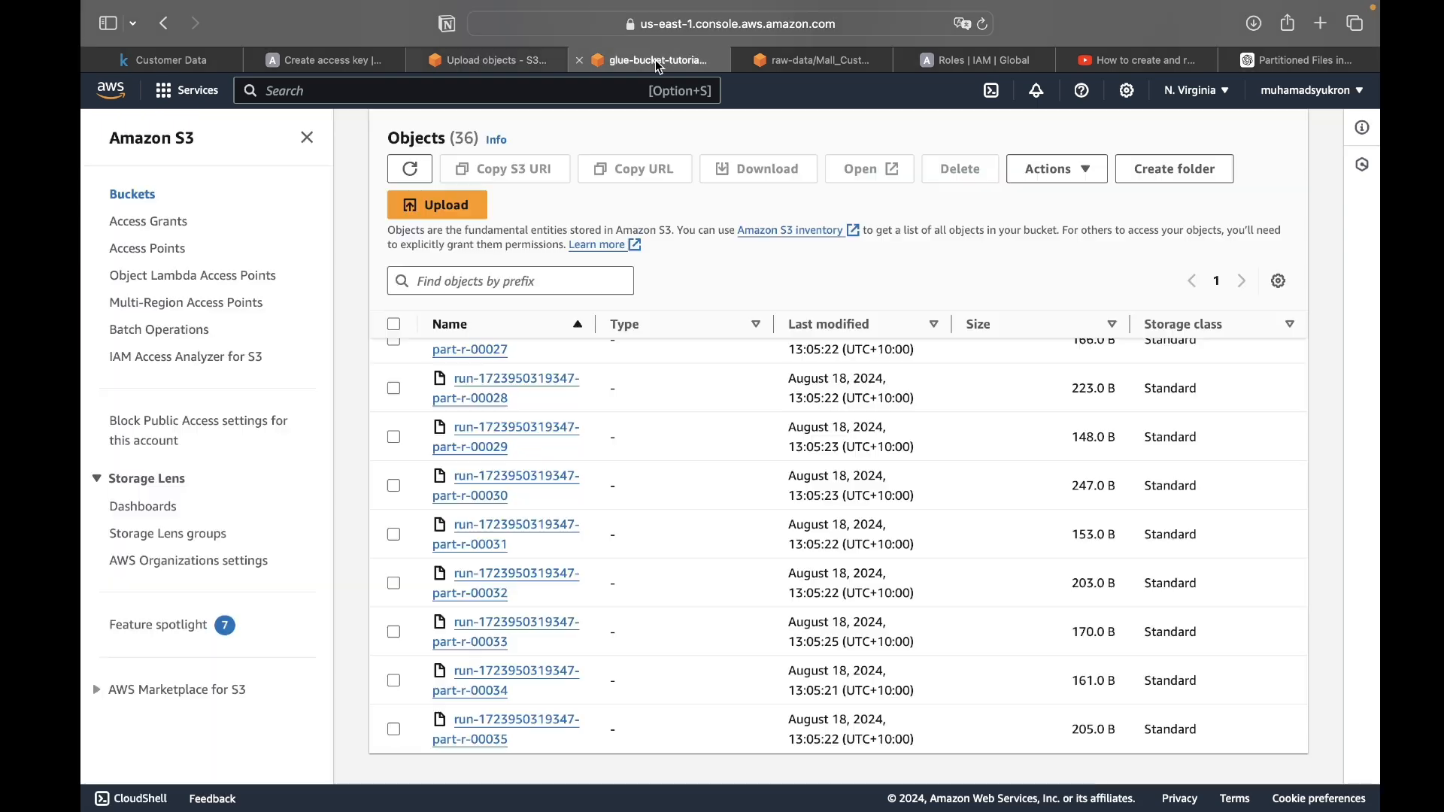
pyautogui.scroll(10, 697, 195)
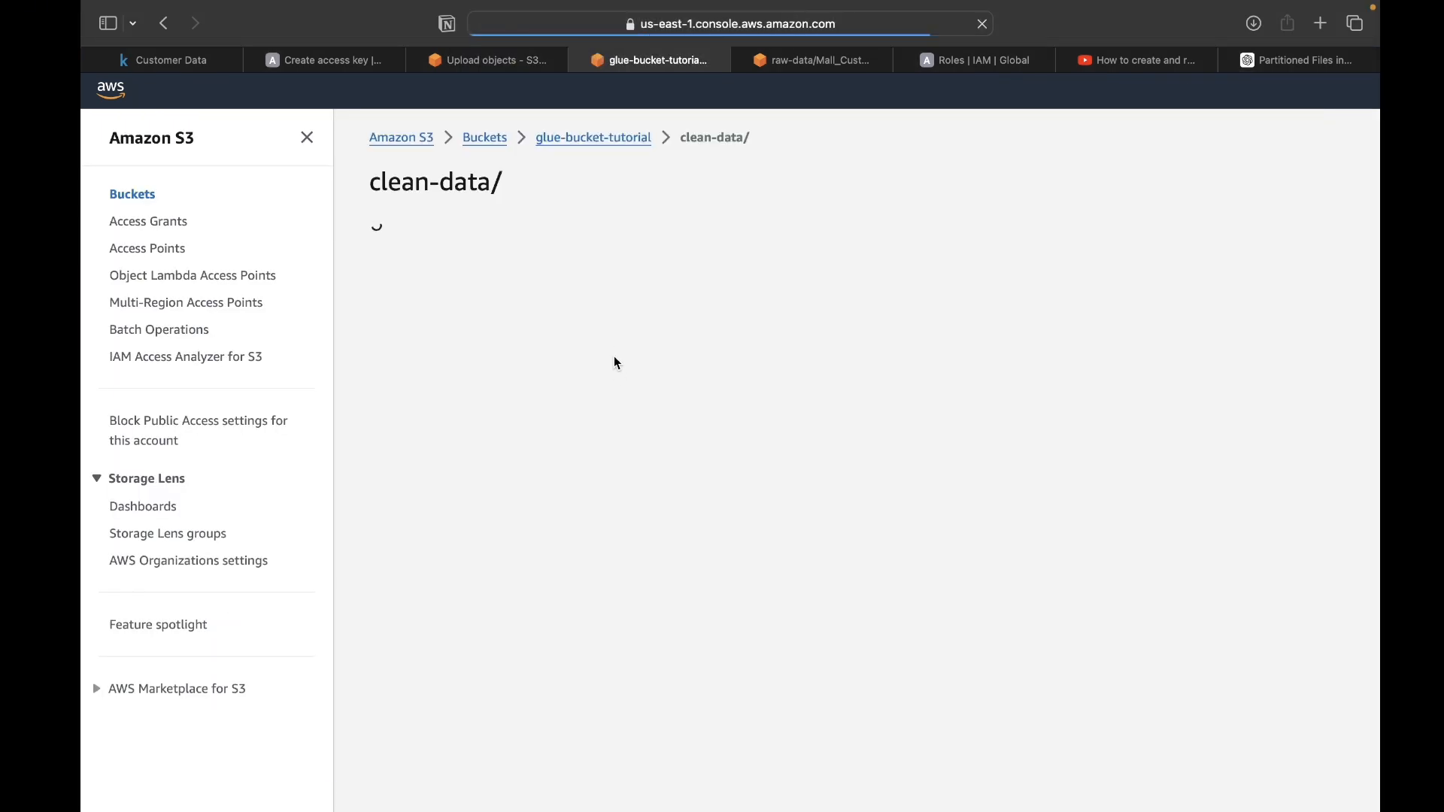
pyautogui.scroll(-5, 579, 581)
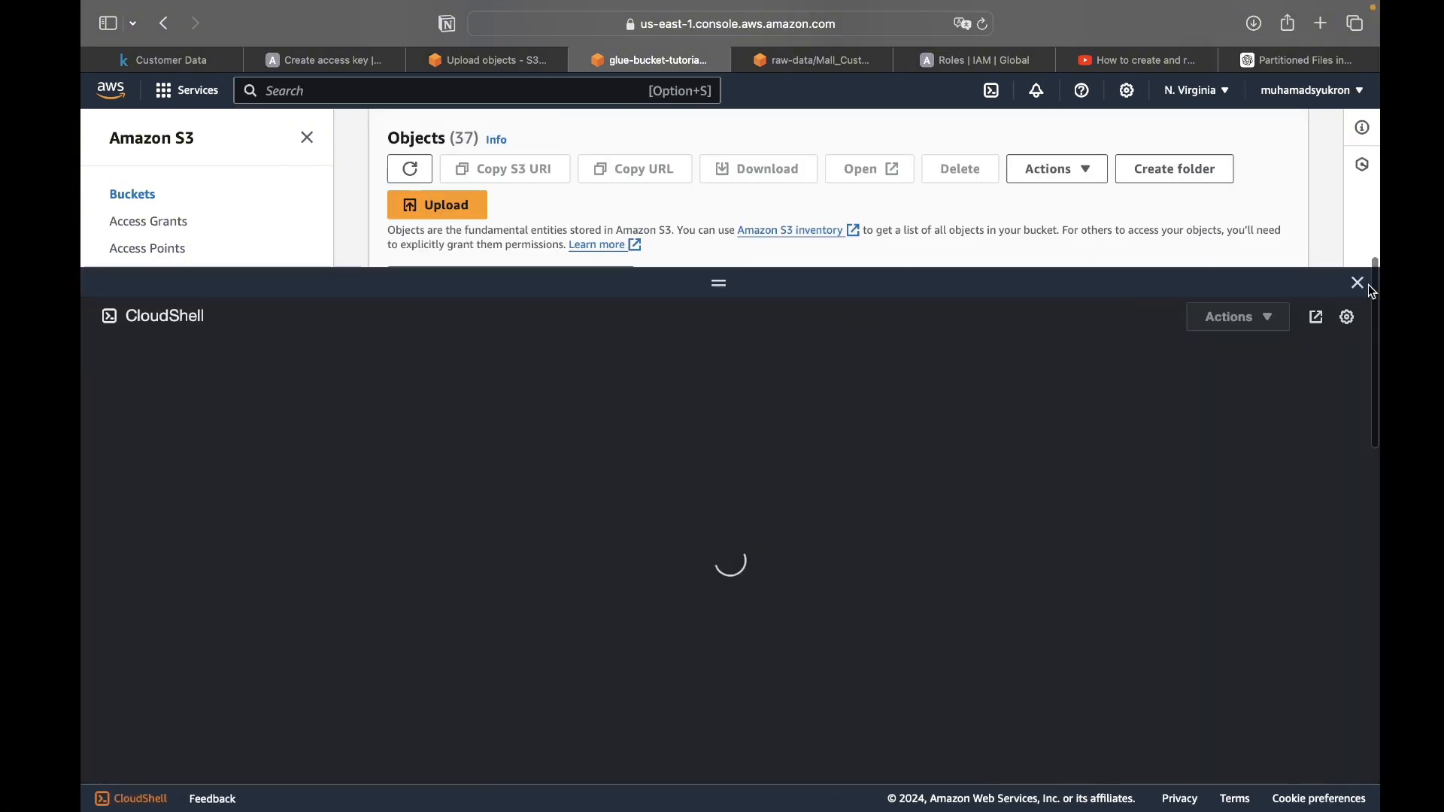
pyautogui.click(1359, 283)
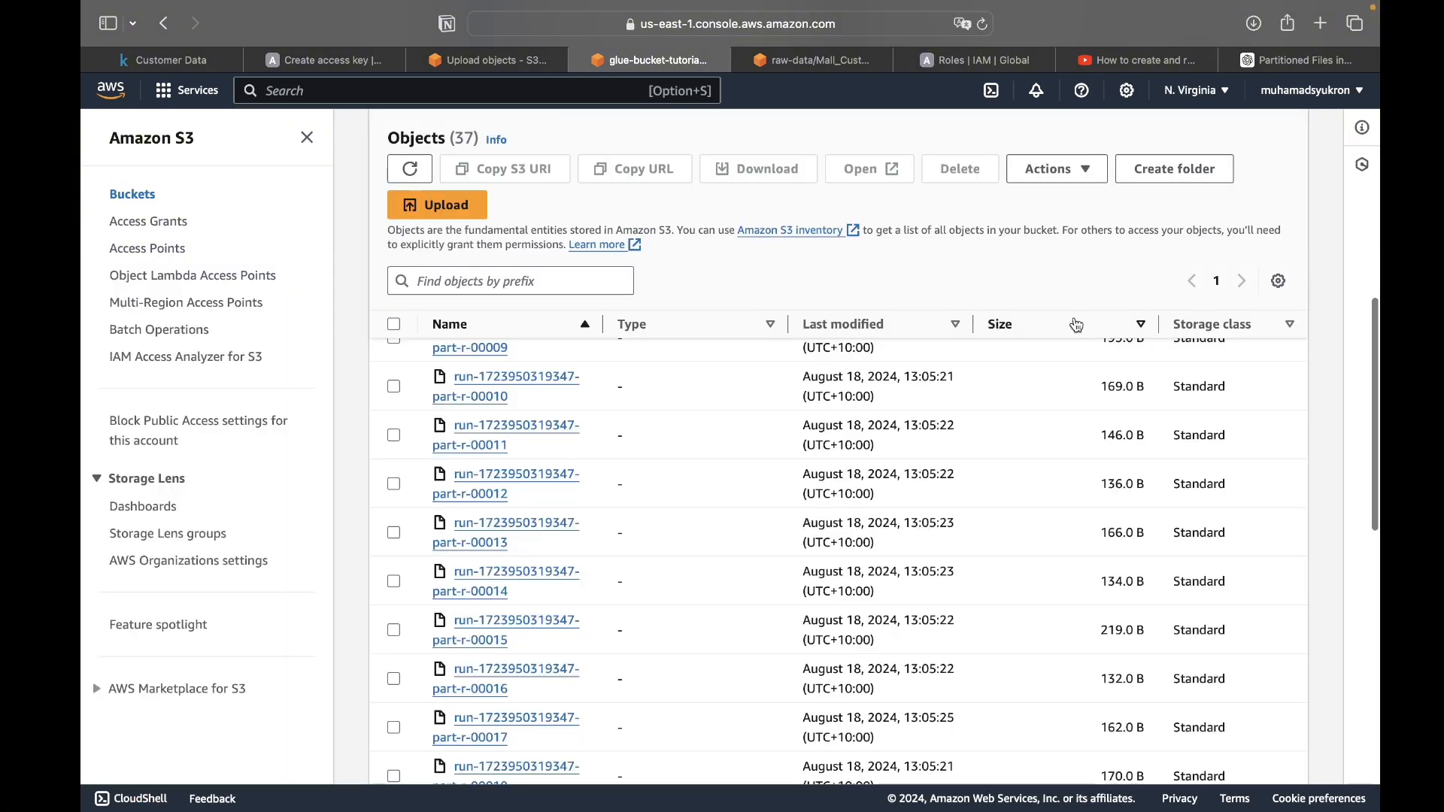
pyautogui.scroll(2, 557, 478)
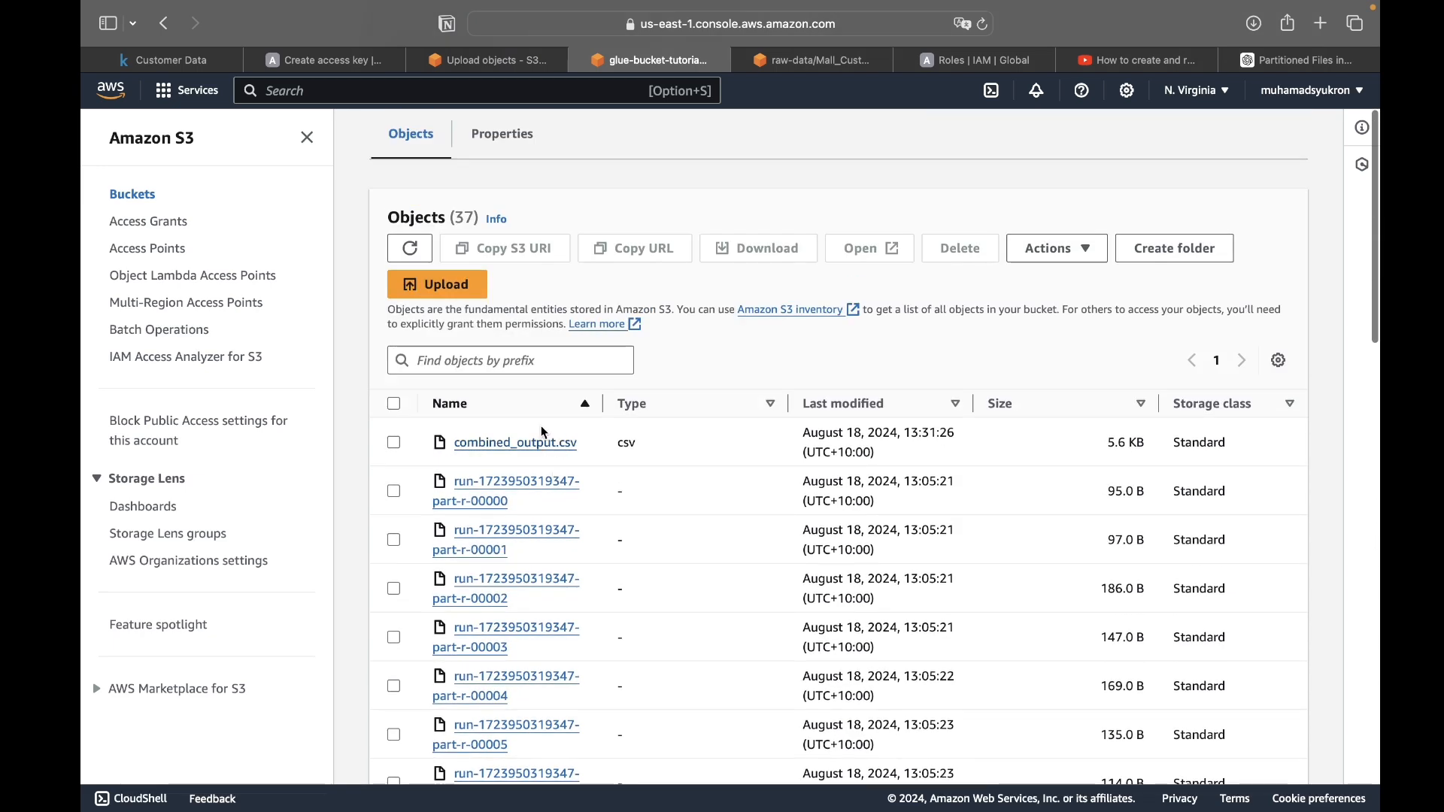